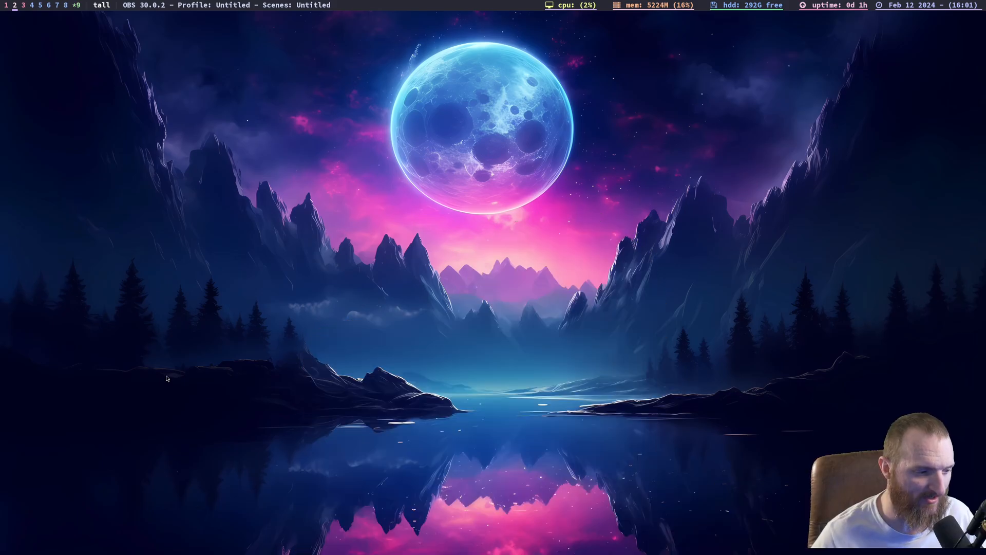
- Open a terminal on workspace 1 and change into the mynixos directory
key("super+1")
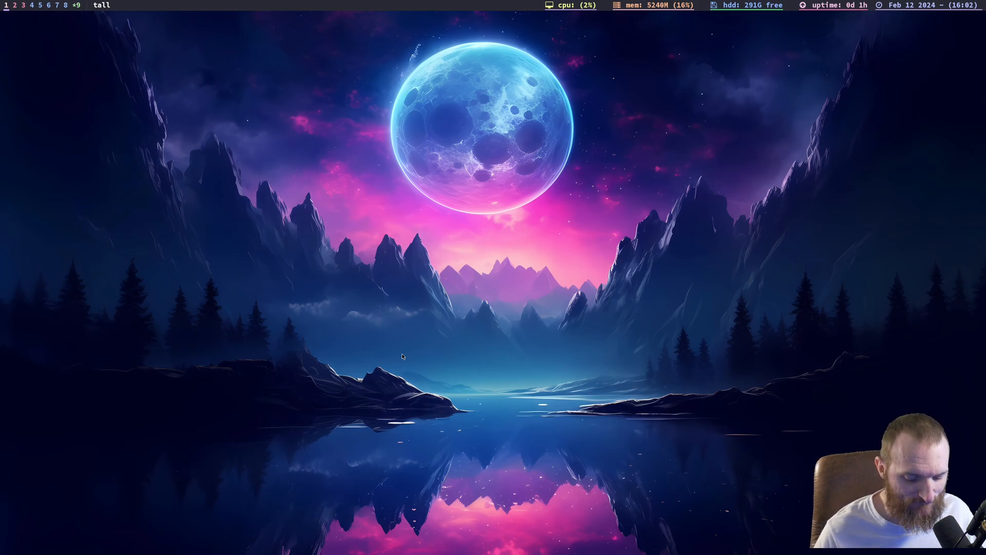
key("super+Return")
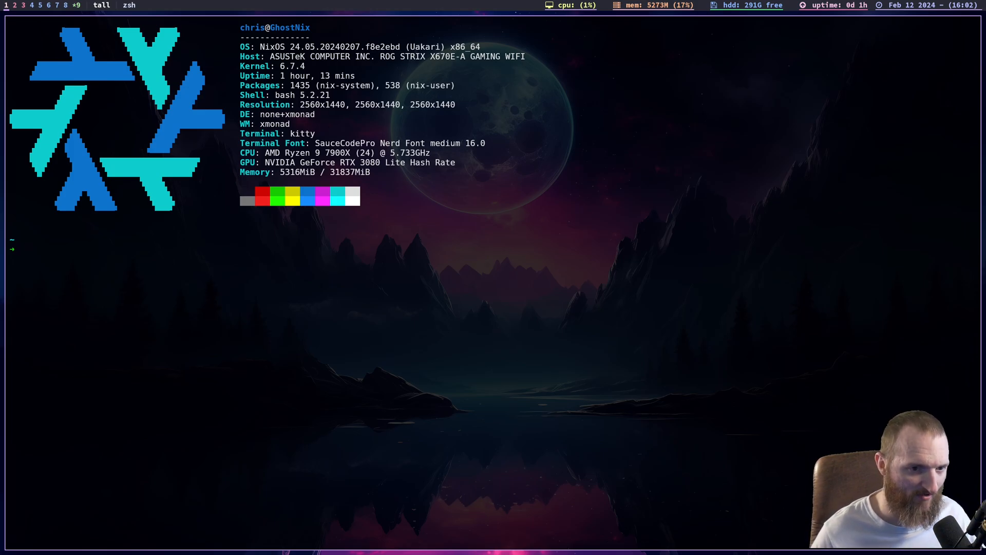
type("ls")
key("BackSpace")
key("BackSpace")
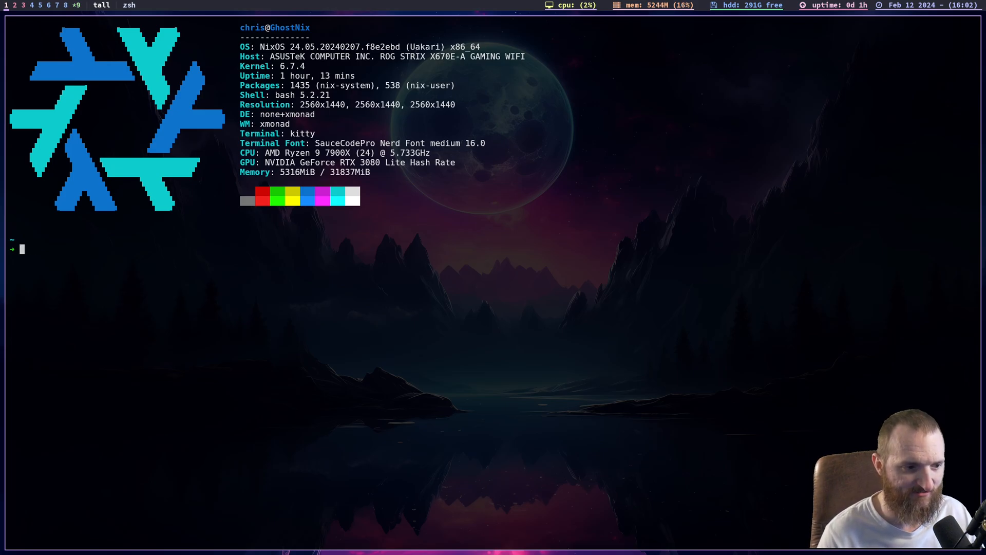
type("cd ./mynixos/")
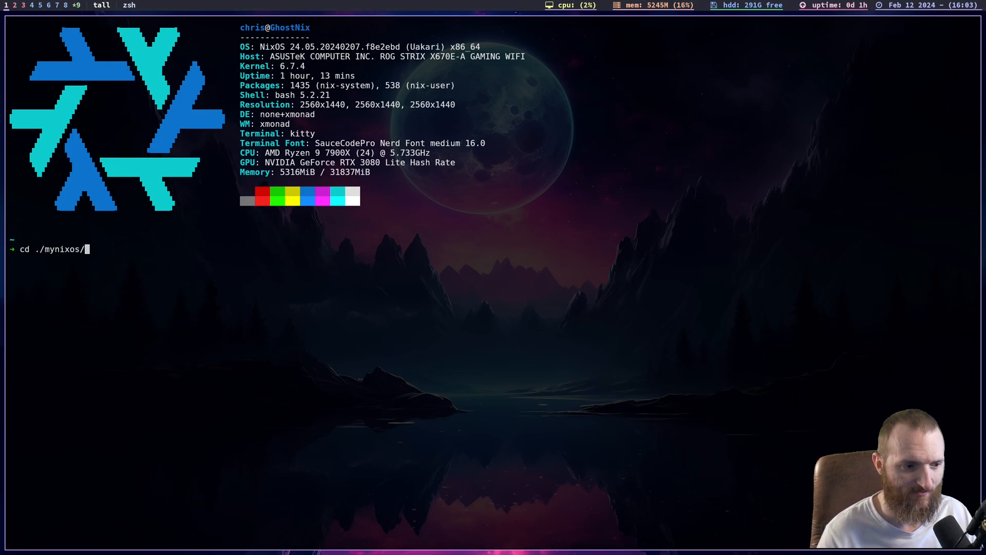
key("Return")
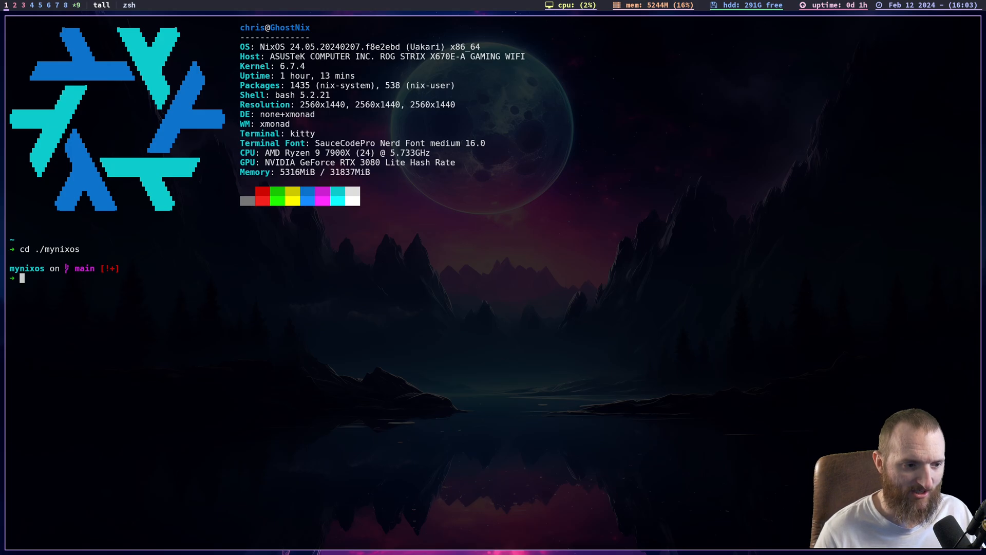
- Enlarge the terminal text by three increments and clear the terminal output
key("ctrl+shift+equal")
key("ctrl+shift+equal")
key("ctrl+shift+equal")
key("ctrl+shift+equal")
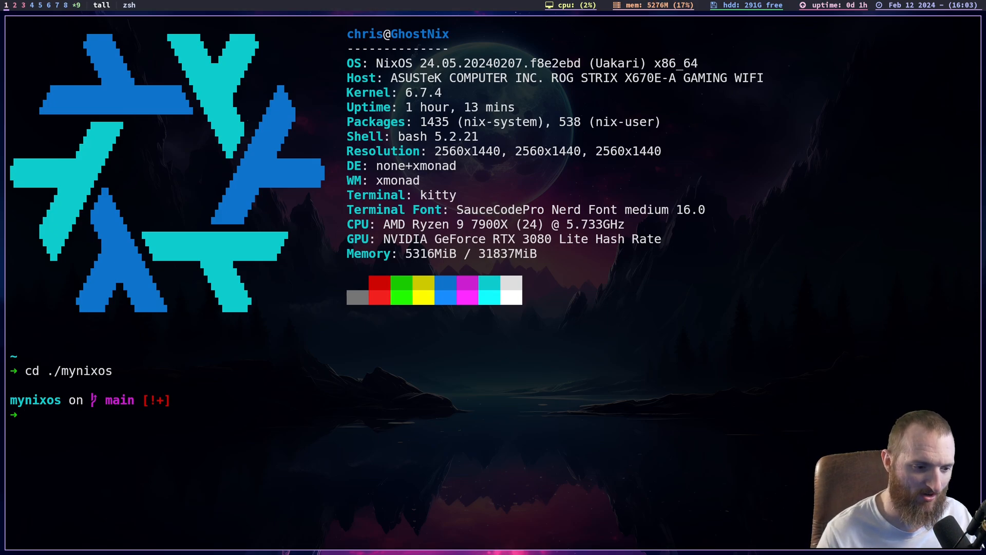
type("clear")
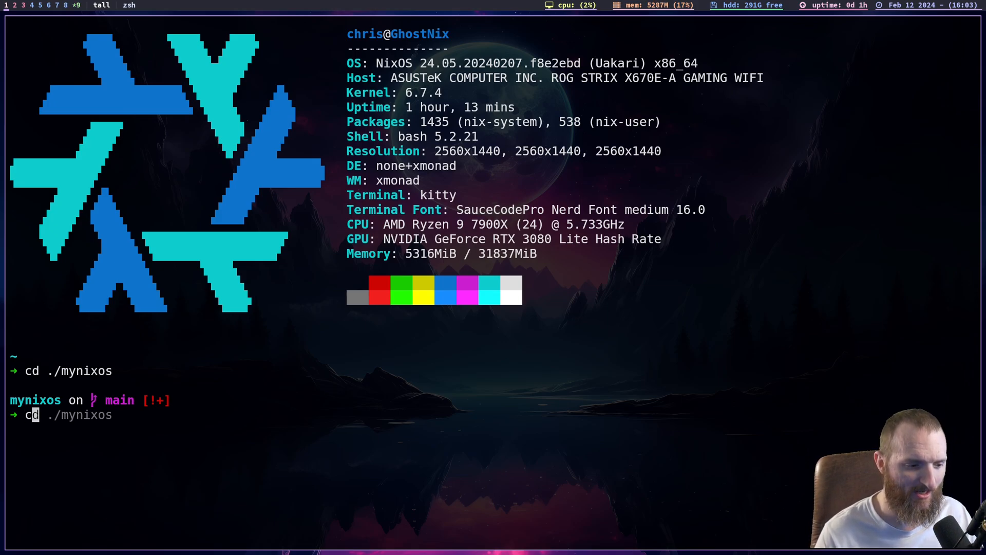
key("BackSpace")
key("BackSpace")
key("BackSpace")
key("BackSpace")
key("BackSpace")
type("clear")
key("Return")
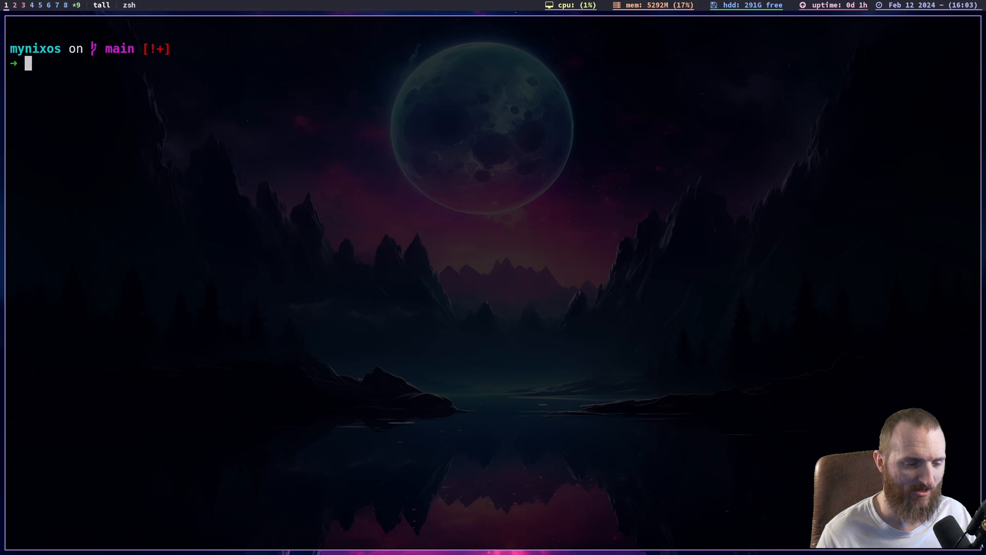
- List the files in the mynixos directory and open configuration.nix in nvim
type("ls")
key("Return")
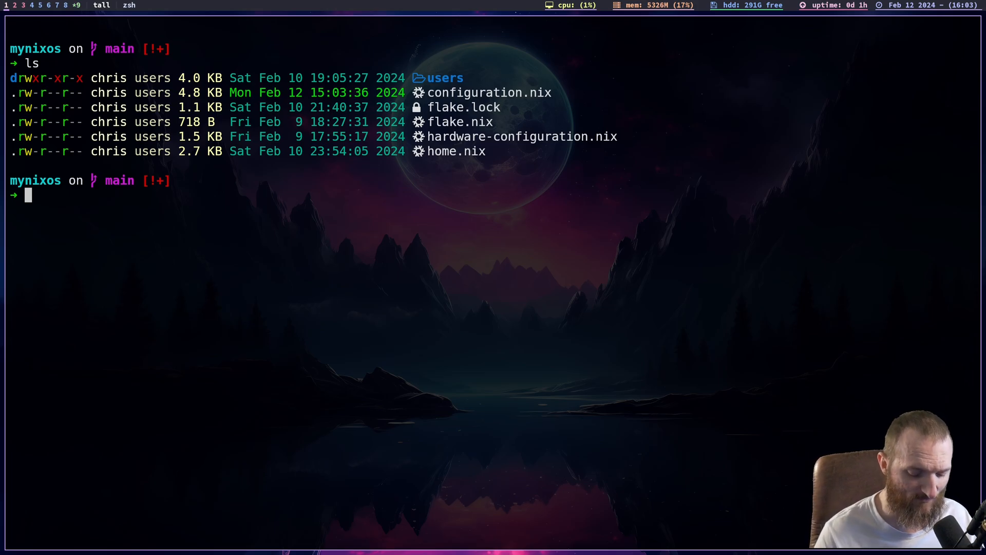
type("vi")
key("BackSpace")
type("nvim ")
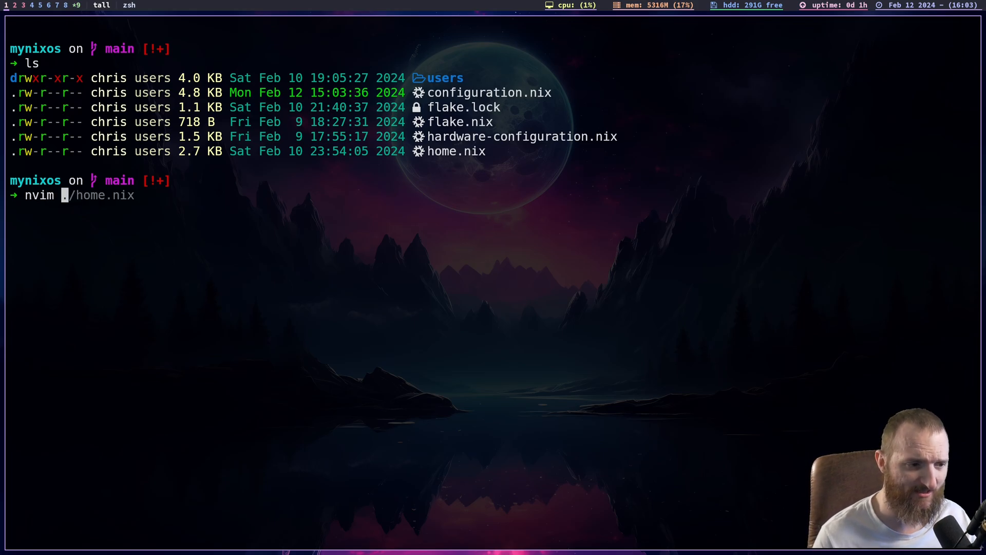
type("./co")
key("Tab")
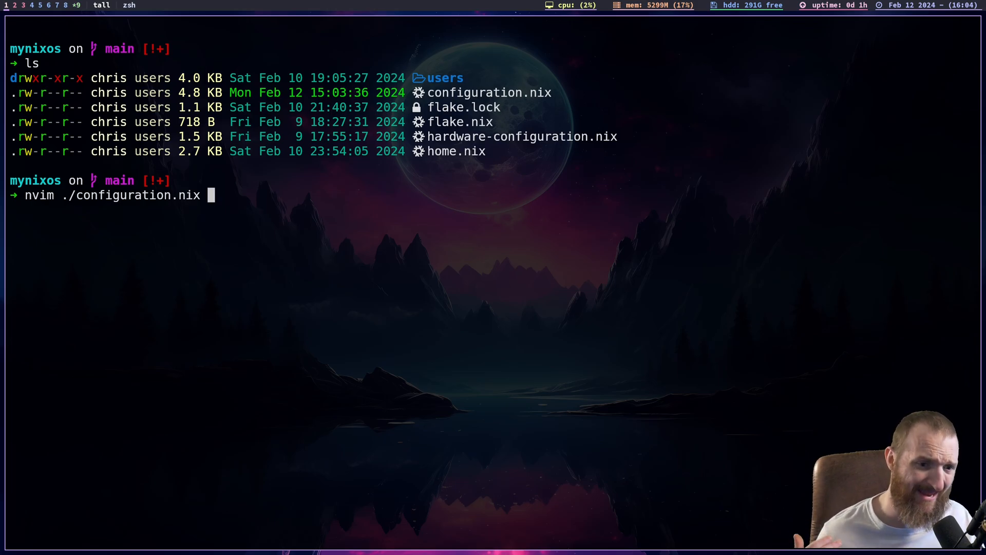
key("Return")
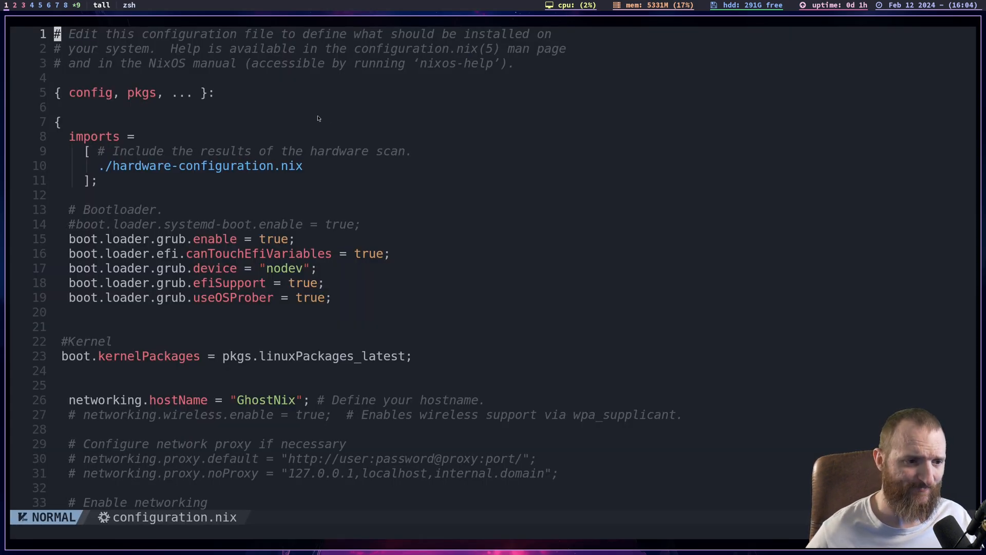
- Enlarge the text further and examine the hardware import and the GRUB bootloader settings in configuration.nix
scroll(256, 164, "down", 1)
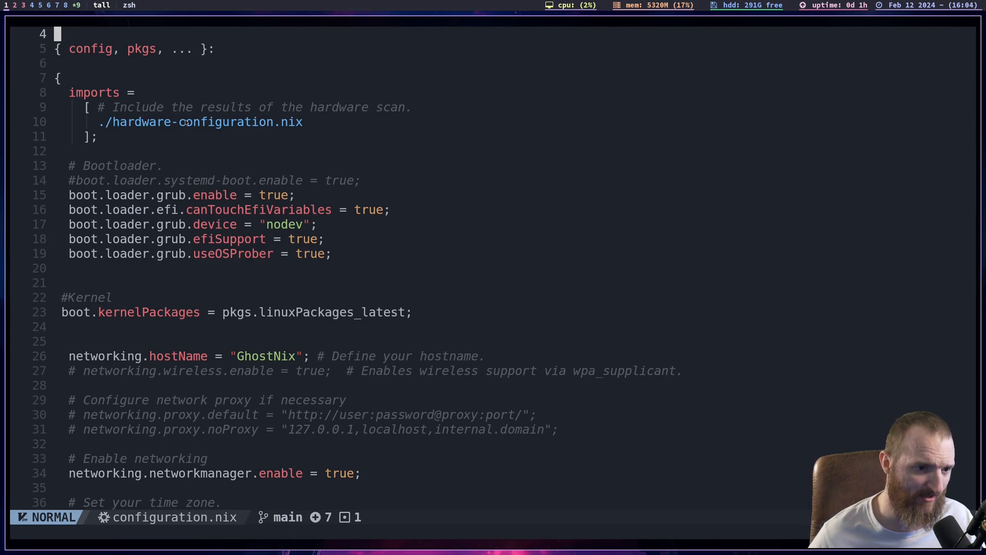
scroll(237, 127, "down", 2)
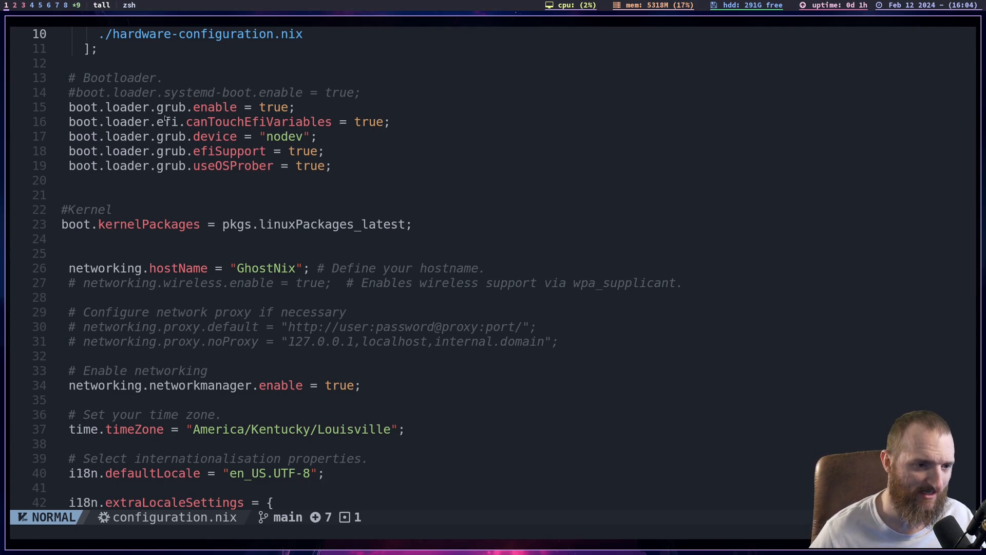
key("ctrl+plus")
key("ctrl+plus")
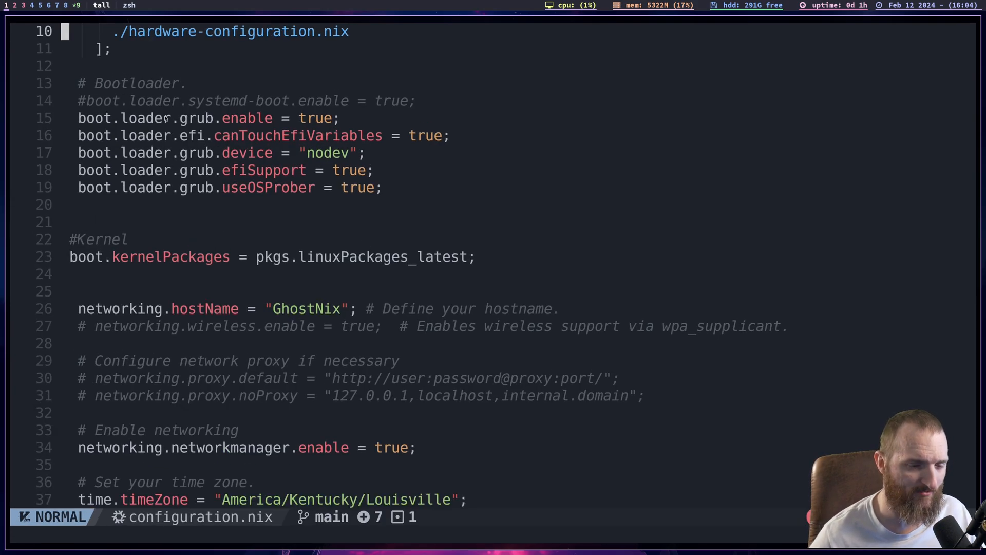
key("j")
key("j")
key("j")
key("j")
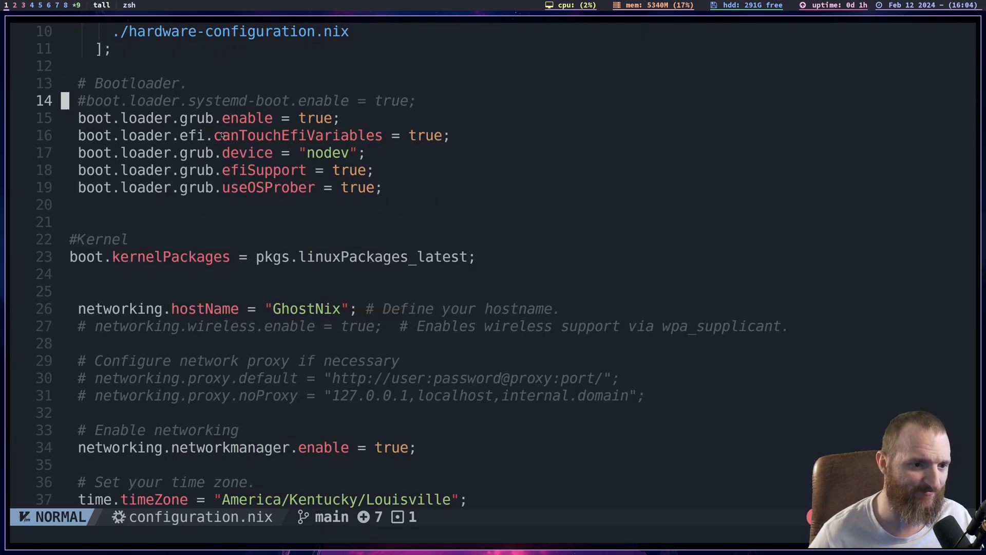
key("k")
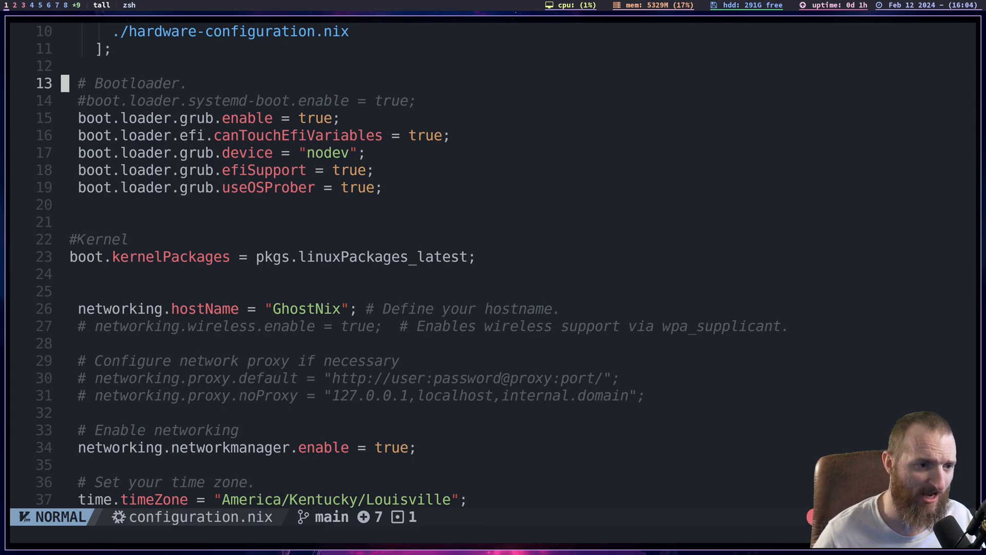
key("j")
key("j")
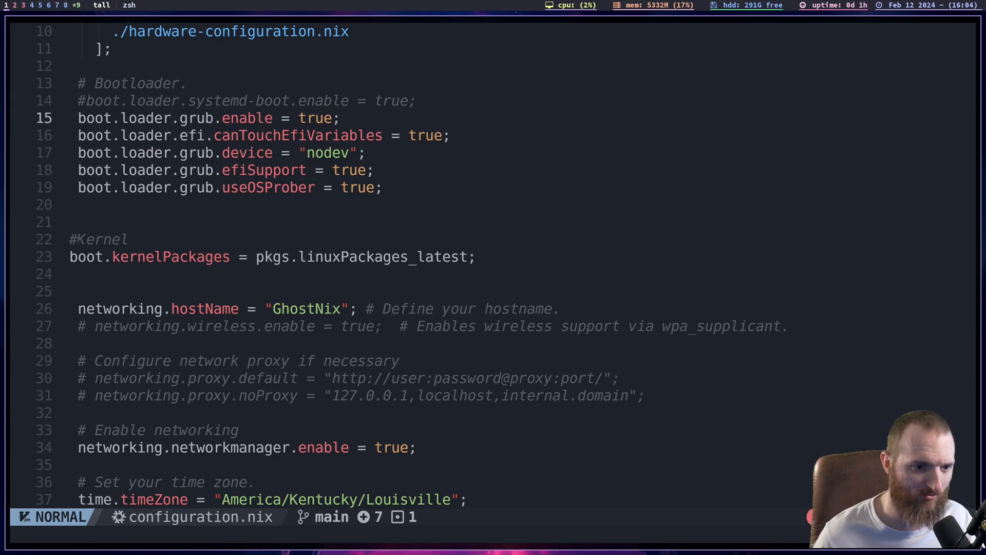
key("j")
key("j")
key("j")
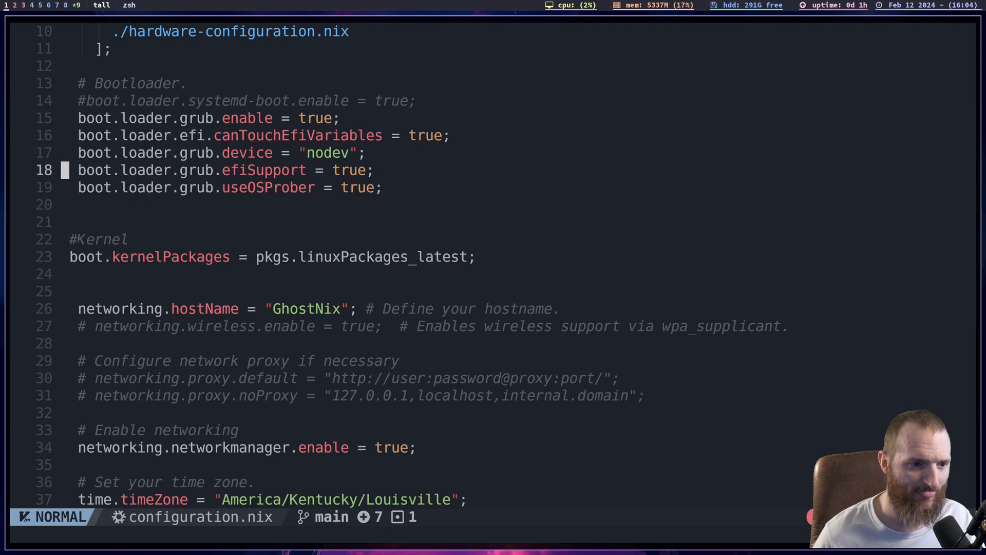
key("k")
key("k")
key("k")
key("j")
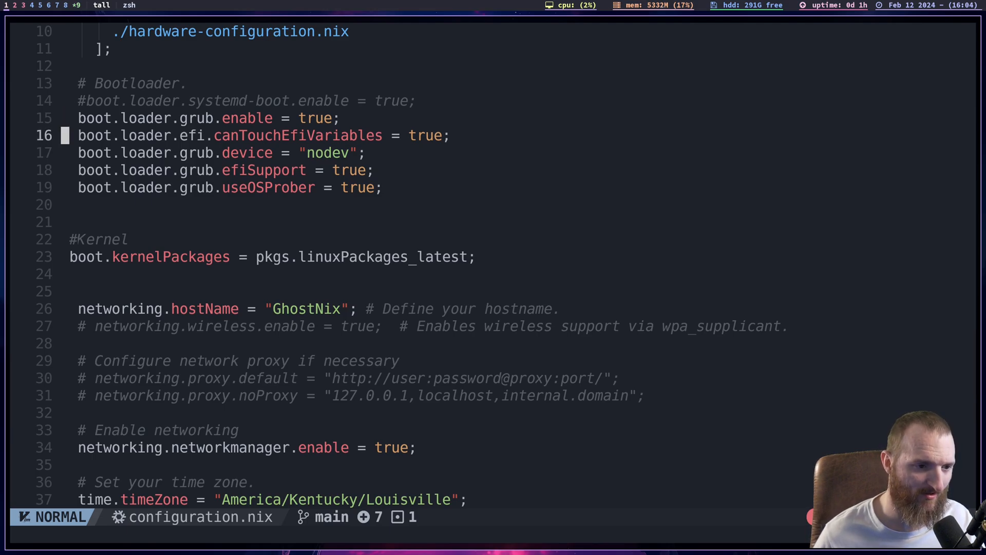
key("j")
key("j")
key("j")
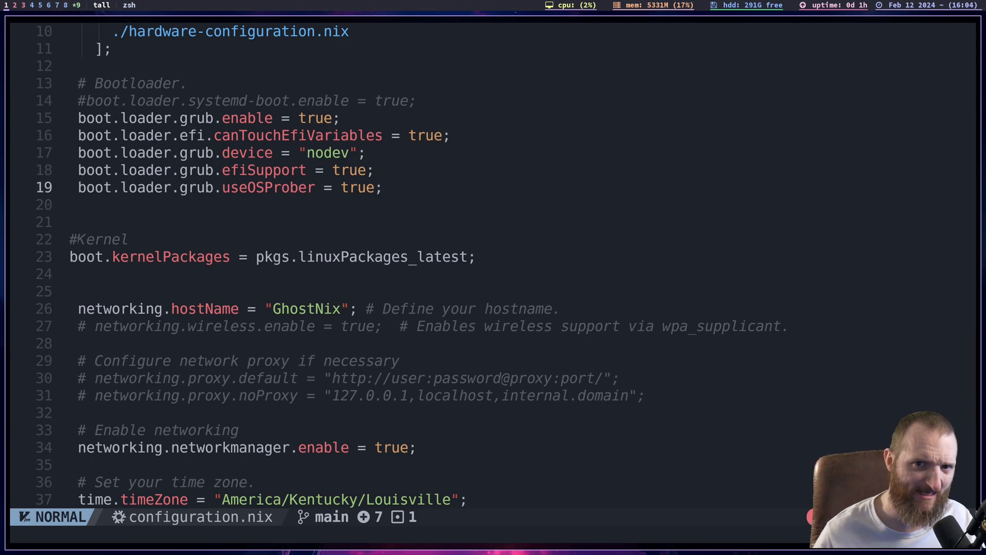
- Examine the kernel packages setting below the bootloader section
key("j")
key("j")
key("j")
key("j")
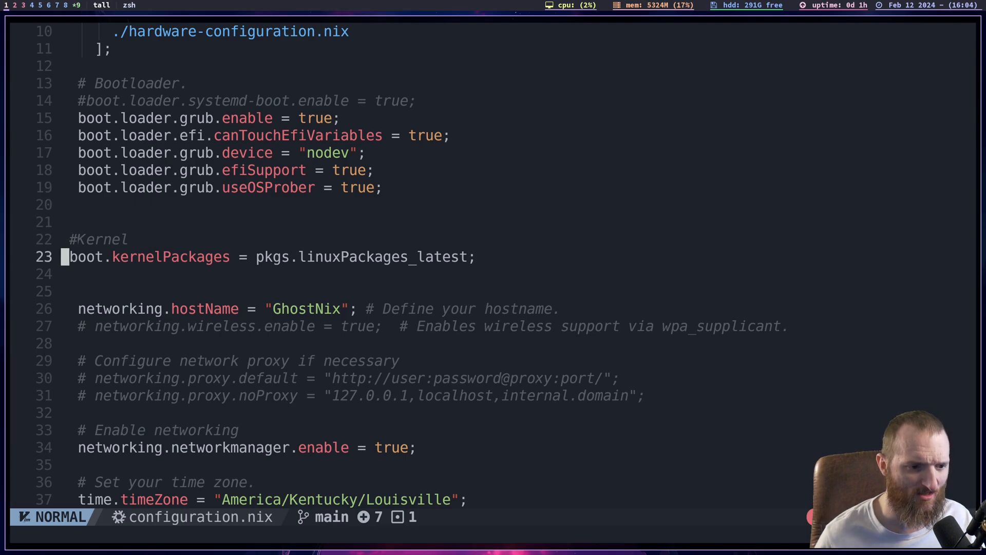
key("k")
key("j")
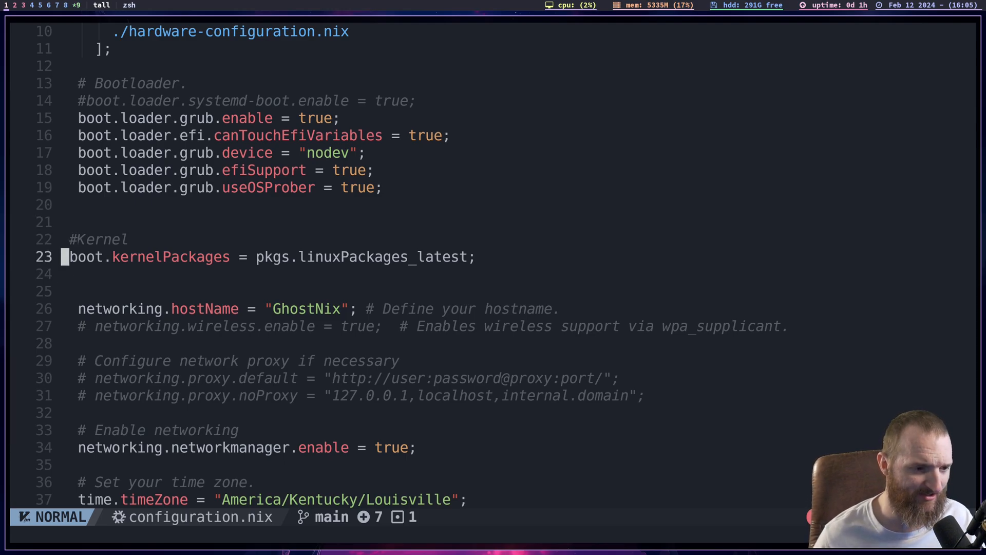
key("j")
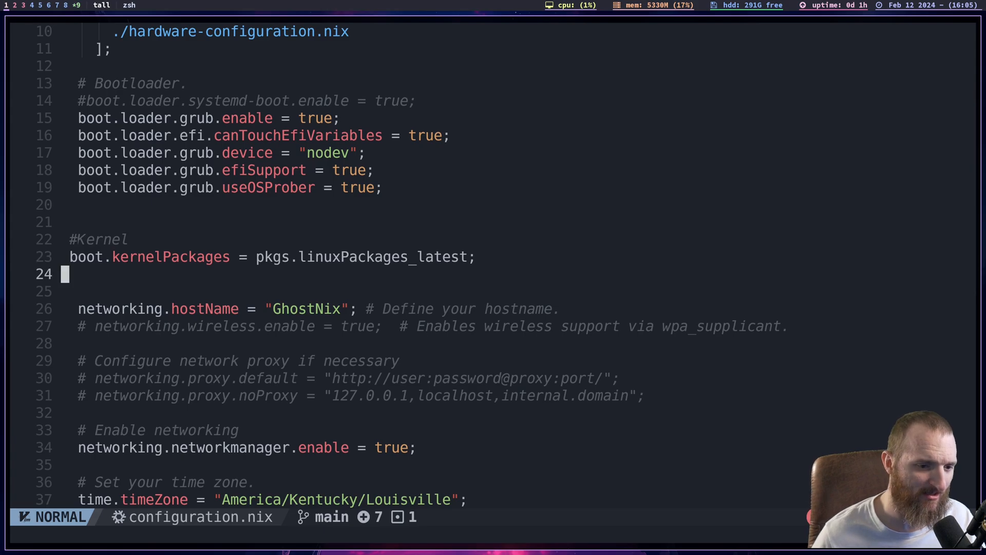
key("k")
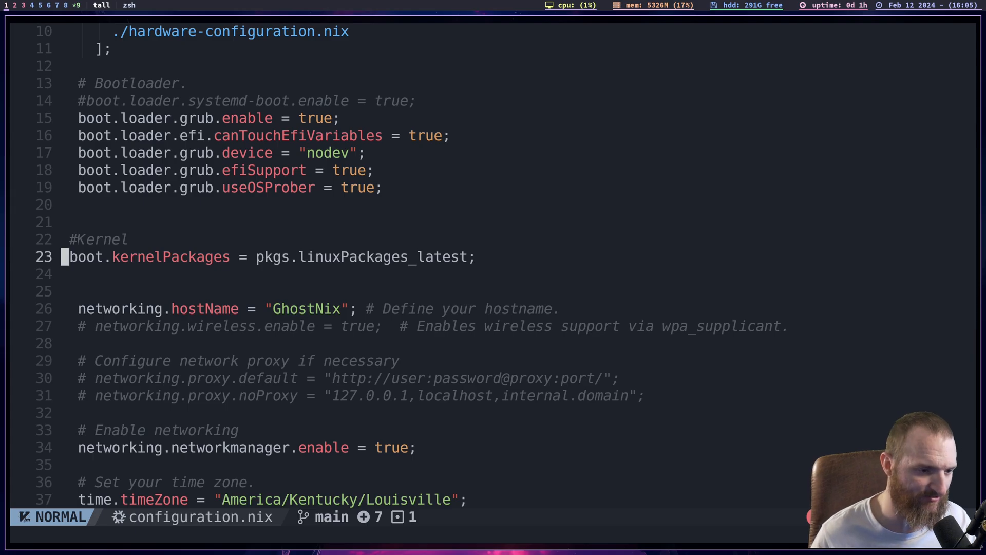
- Examine the host name, network proxy, NetworkManager and time zone settings in configuration.nix
key("j")
key("j")
key("j")
key("j")
key("k")
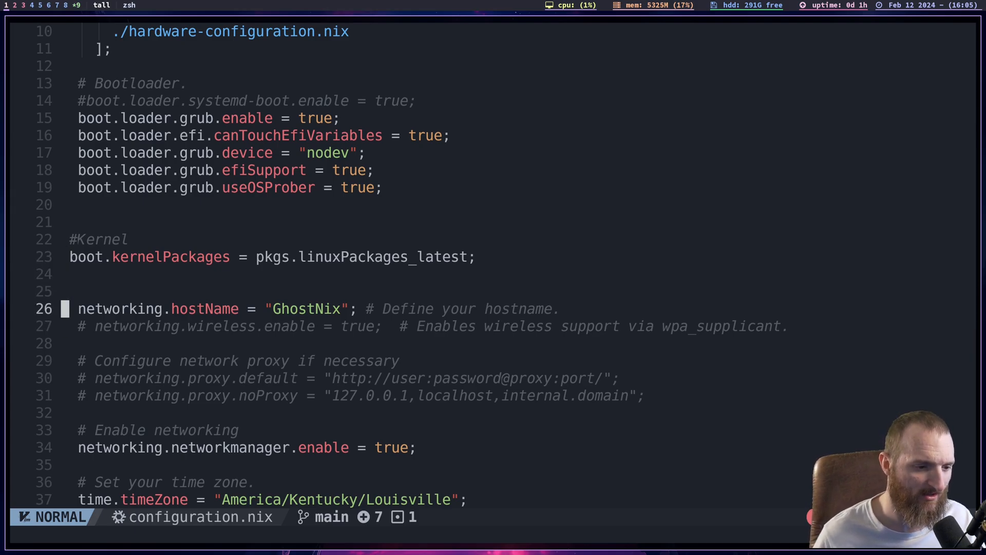
key("j")
key("j")
key("j")
key("j")
key("j")
key("j")
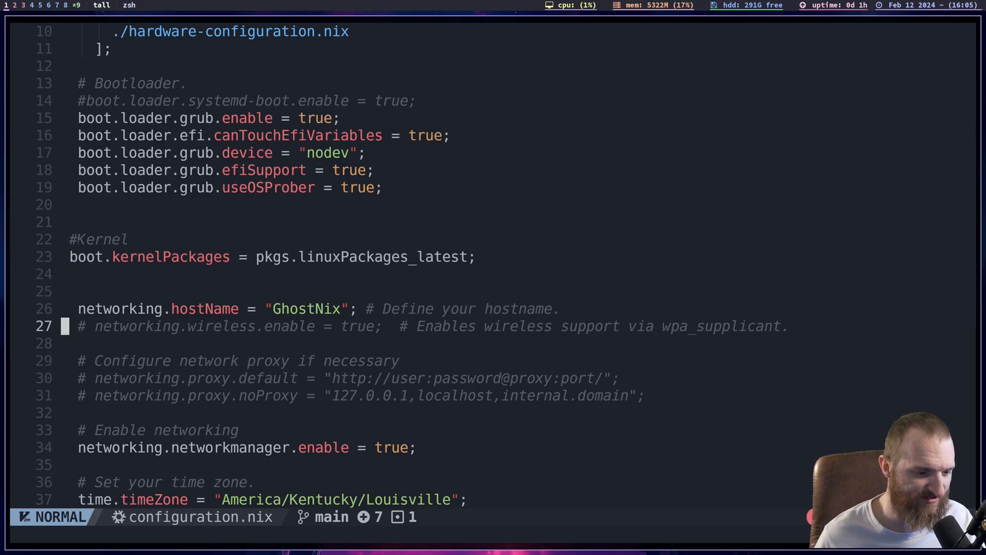
key("j")
key("j")
key("j")
key("j")
key("k")
key("k")
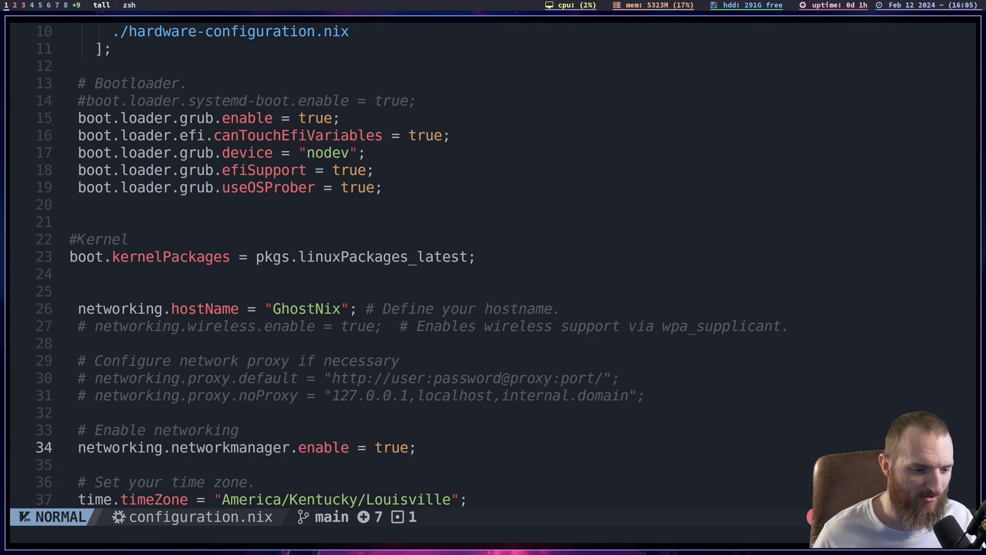
key("j")
key("j")
key("j")
key("j")
key("j")
key("j")
key("j")
key("j")
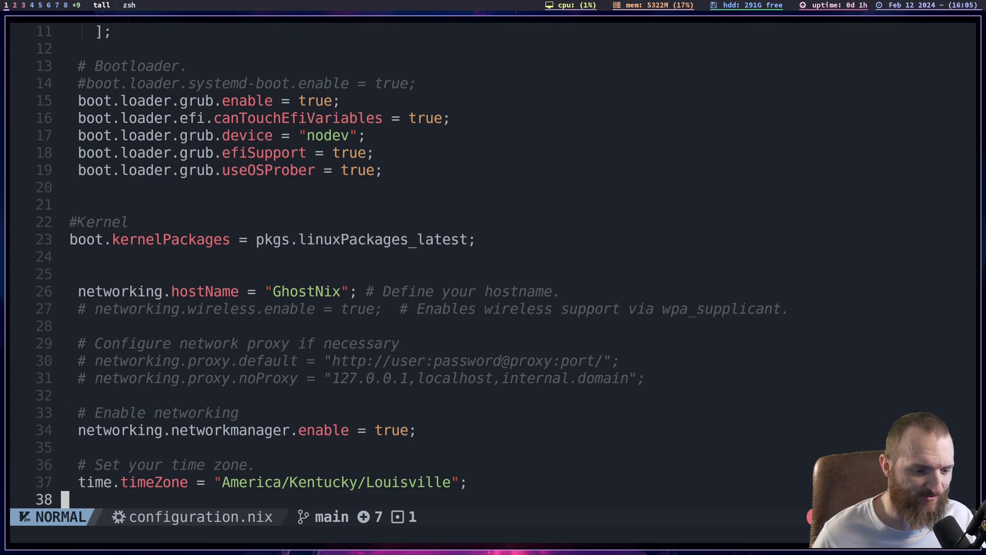
key("k")
key("k")
key("k")
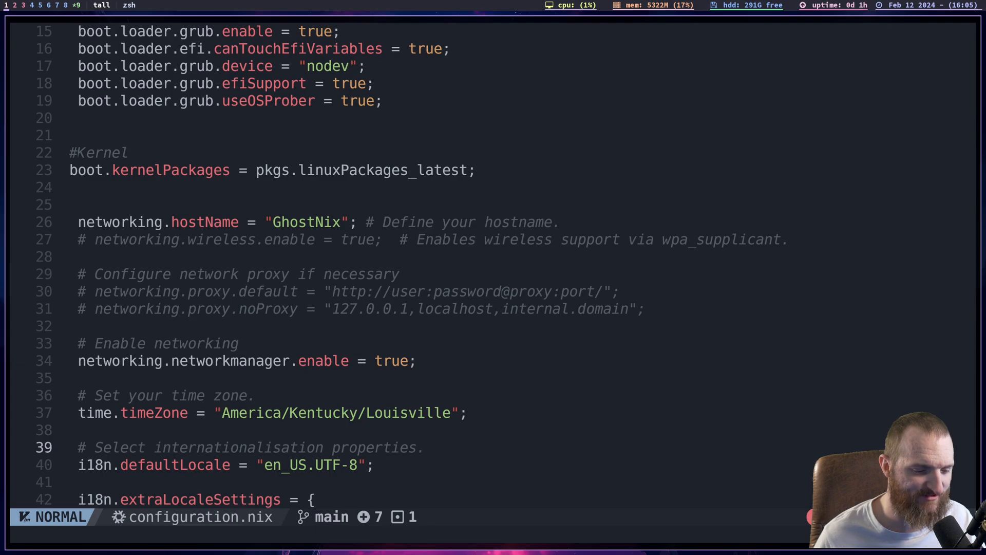
- Examine the default locale, the extra locale settings and the X11 keymap block
key("j")
key("j")
key("j")
key("j")
key("j")
key("j")
key("j")
key("j")
key("j")
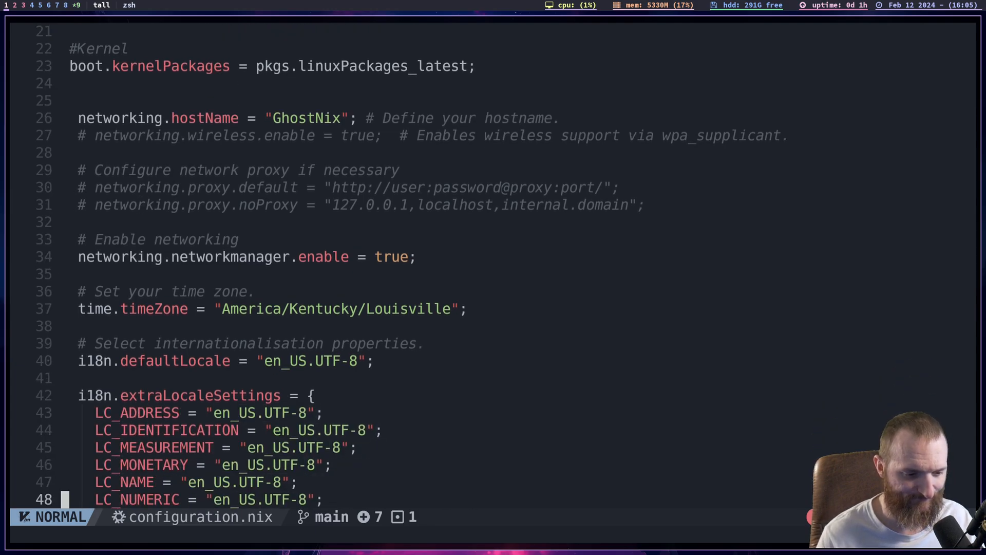
key("j")
key("j")
key("j")
key("j")
key("j")
key("j")
key("j")
key("j")
key("j")
key("j")
key("j")
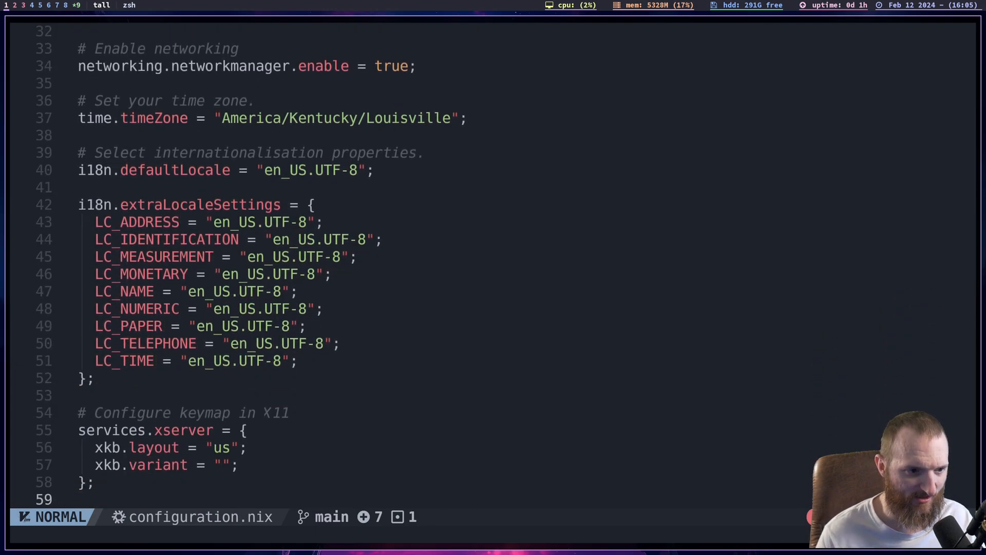
key("k")
key("k")
key("k")
key("k")
key("k")
key("k")
key("k")
key("k")
key("k")
key("k")
key("k")
key("k")
- Examine the user account definition, the unfree packages option and the X11 service setting
key("j")
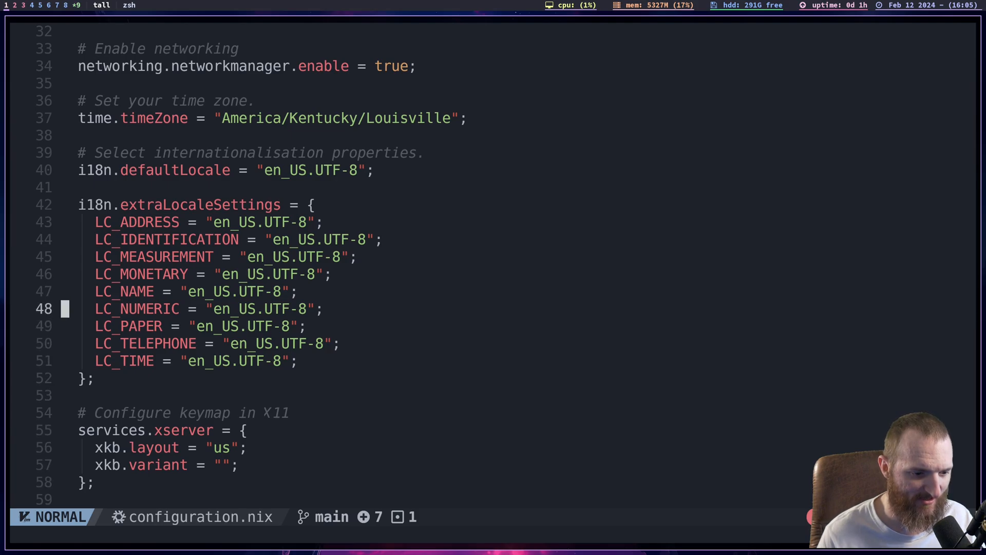
key("j")
key("j")
key("j")
key("j")
key("j")
key("j")
key("j")
key("j")
key("j")
key("j")
key("j")
key("j")
key("j")
key("j")
key("j")
key("j")
key("j")
key("j")
key("j")
key("j")
key("j")
key("j")
key("j")
key("j")
key("j")
key("j")
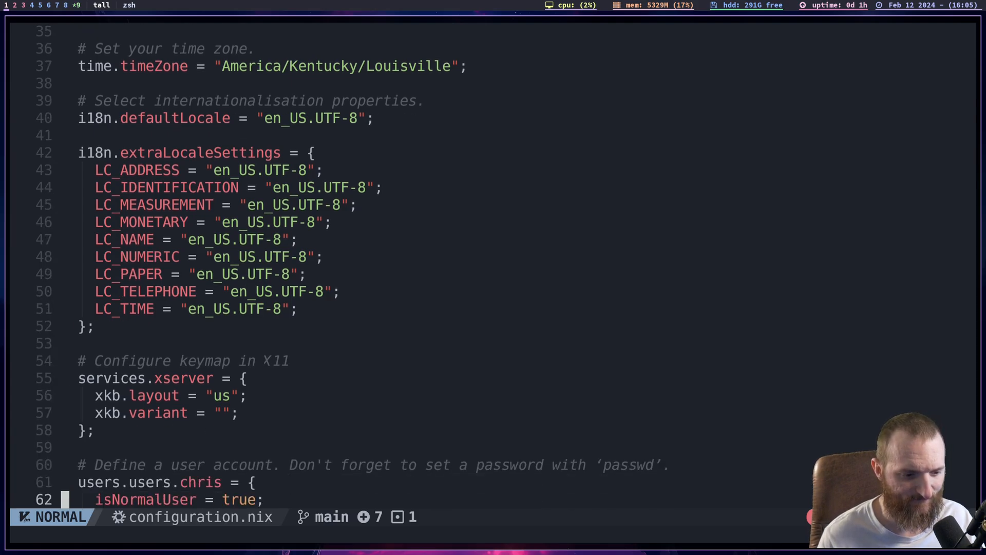
key("k")
key("k")
key("k")
key("k")
key("k")
key("k")
key("k")
key("k")
key("k")
key("k")
key("k")
key("k")
key("k")
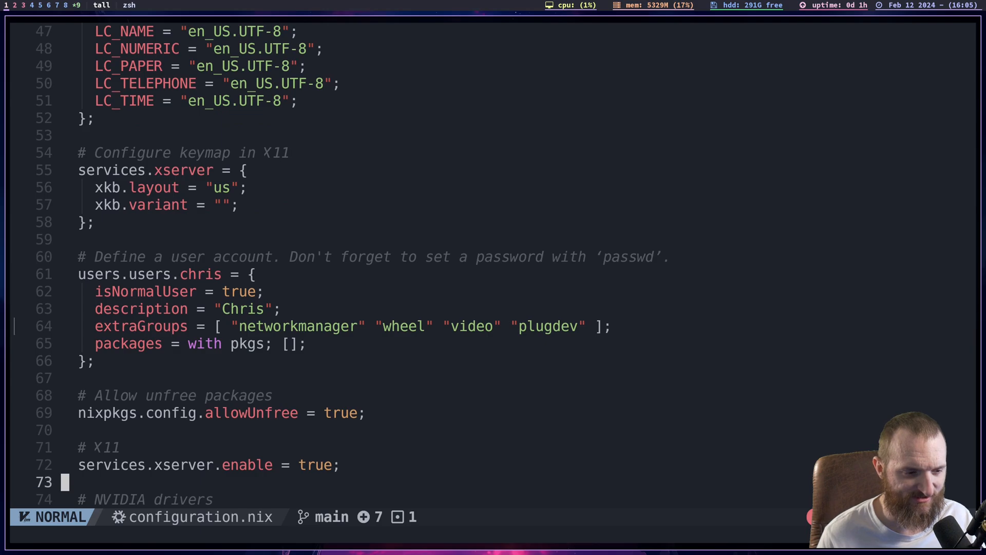
- Review the user account block in configuration.nix, including the normal-user flag, description and extraGroups list
key("j")
key("j")
key("j")
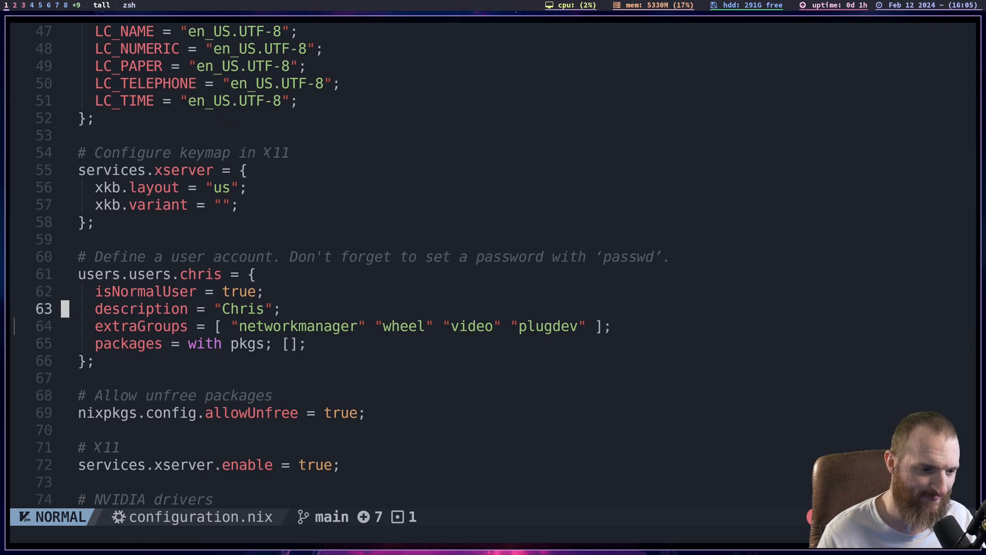
key("k")
key("k")
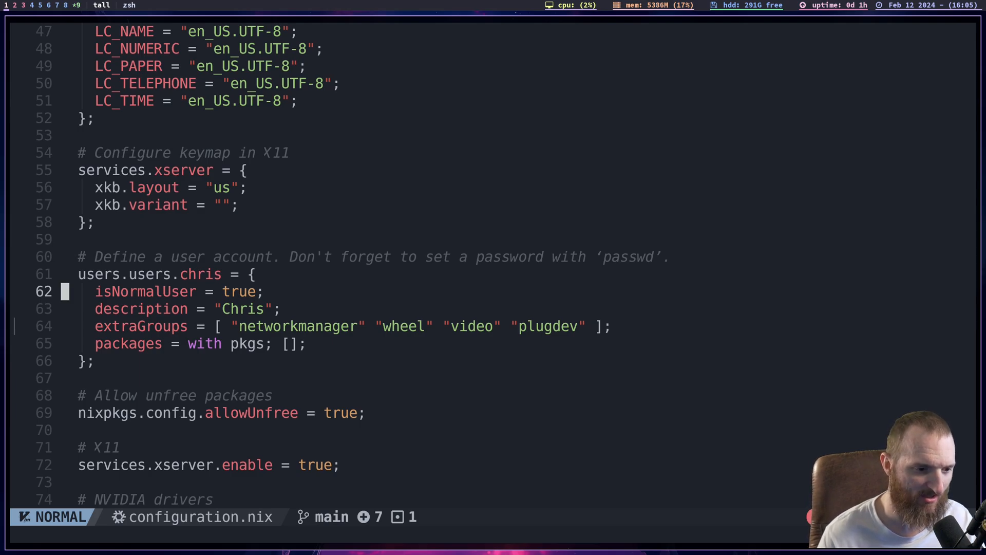
key("j")
key("j")
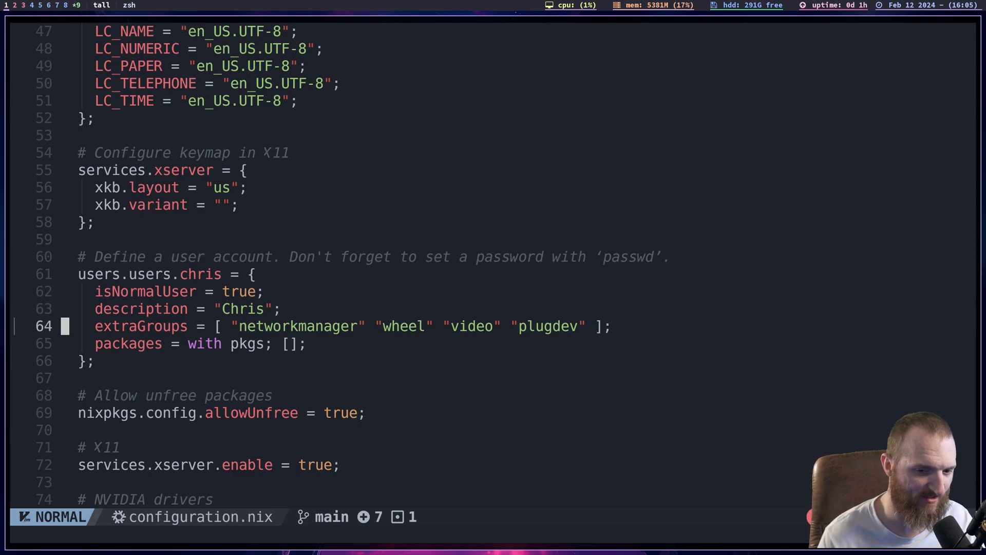
key("j")
key("j")
key("j")
key("j")
key("j")
key("j")
key("j")
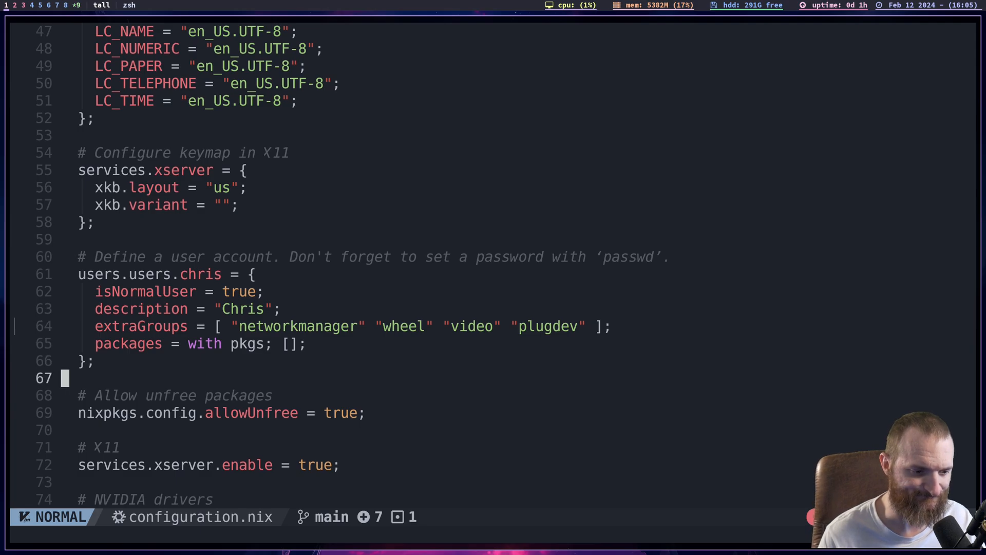
- Examine the allowUnfree packages option and the X11 enable line below the user account block
key("k")
key("k")
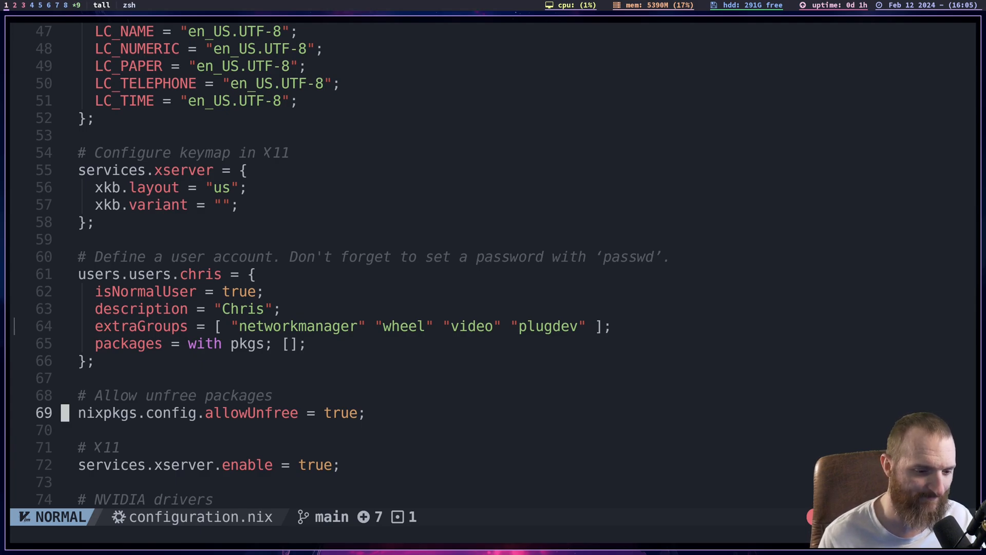
key("j")
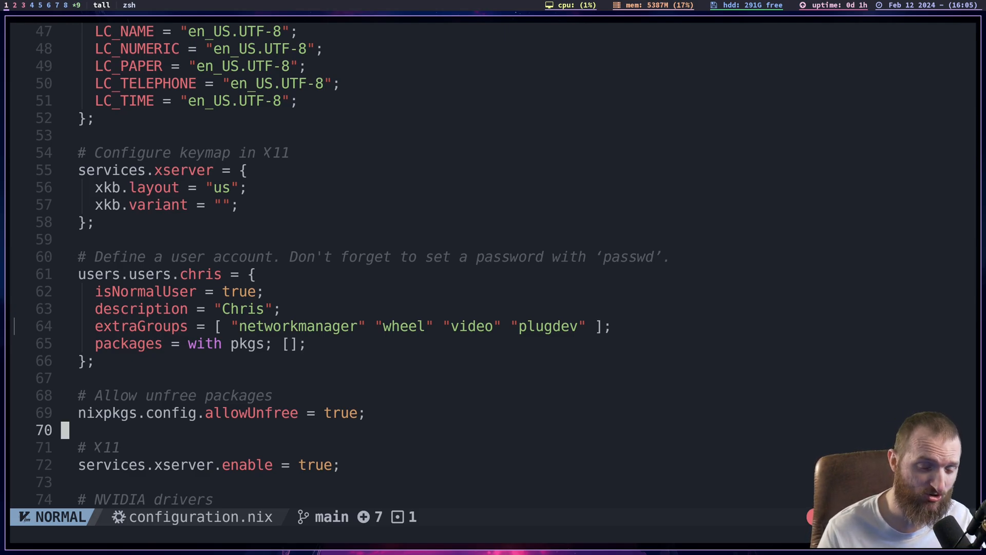
key("k")
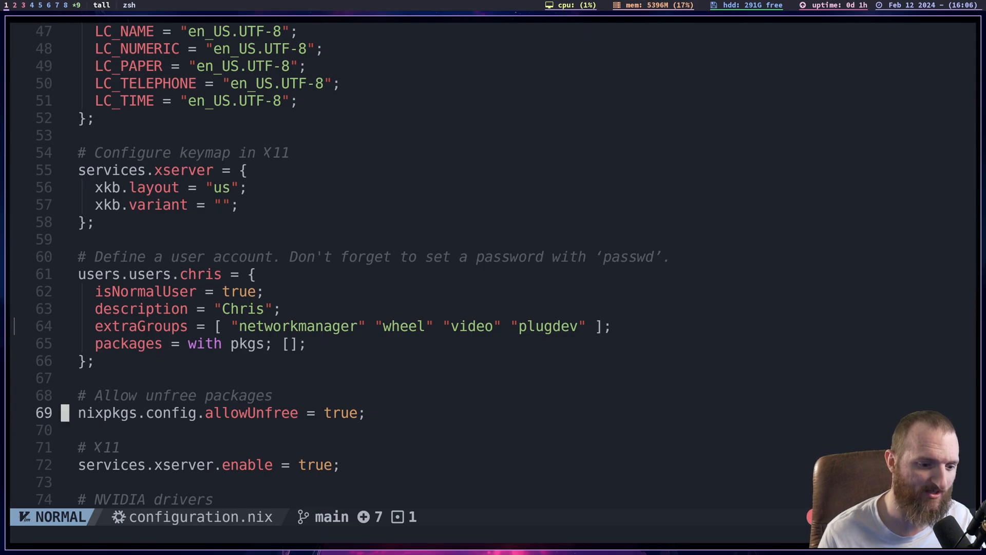
key("j")
key("j")
key("j")
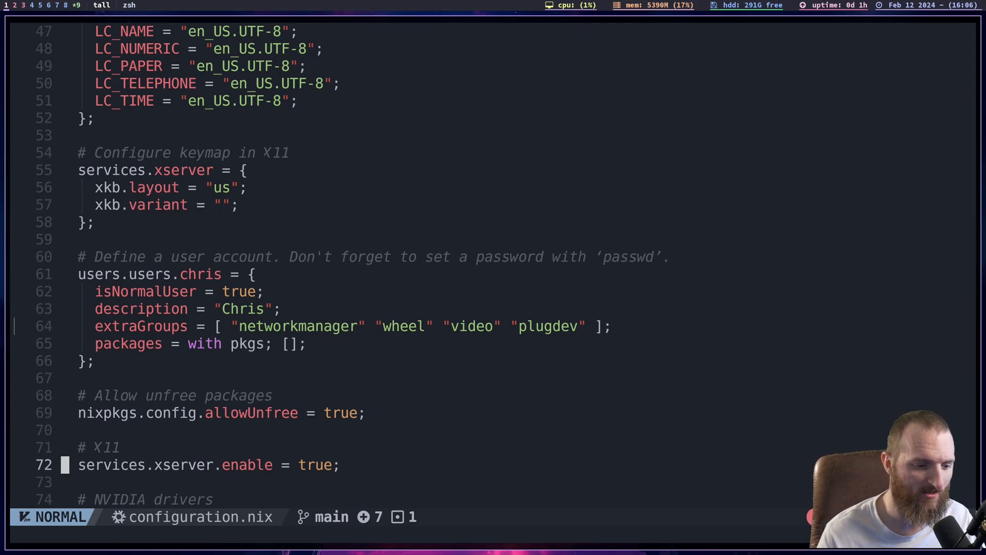
key("k")
key("k")
key("j")
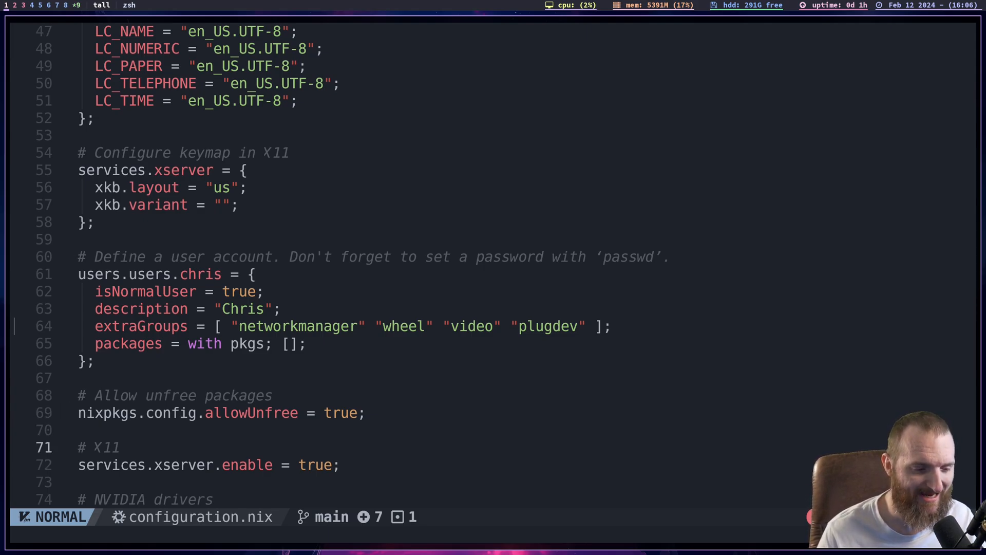
- Examine the NVIDIA drivers setting, services.xserver.videoDrivers, below the X11 section
key("j")
key("j")
key("j")
key("j")
key("j")
key("j")
key("j")
key("k")
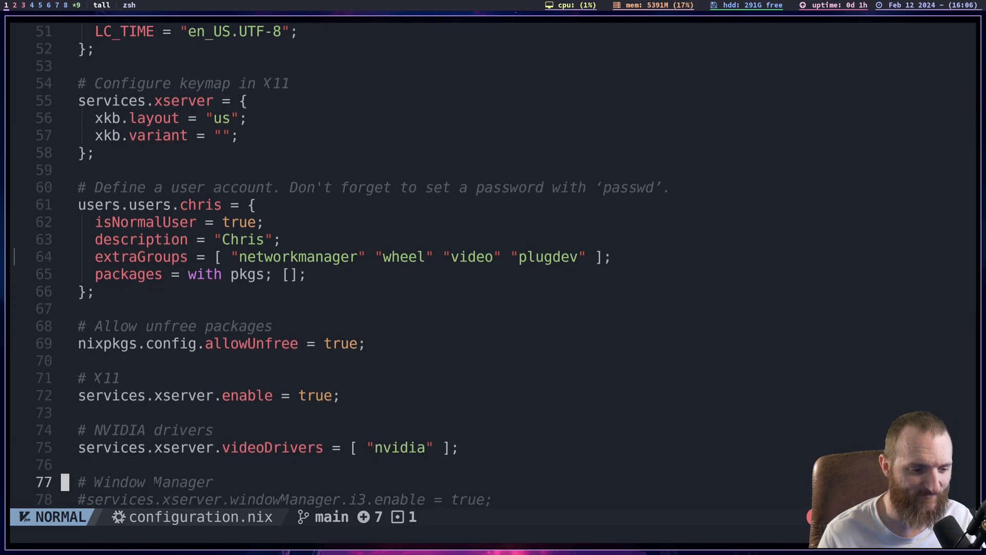
key("k")
key("k")
key("k")
key("j")
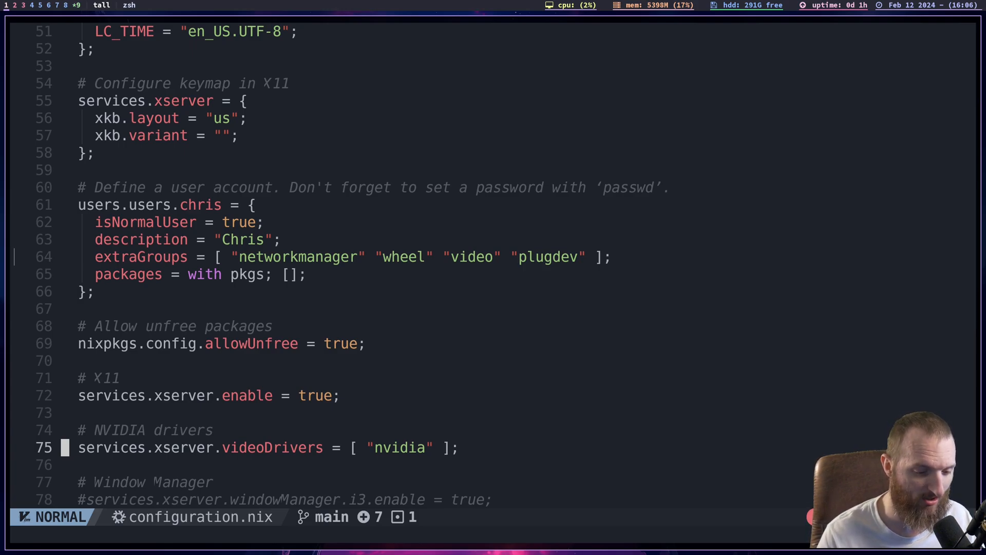
- Examine the commented-out i3 and hyprland lines in the Window Manager section
key("j")
key("j")
key("j")
key("j")
key("j")
key("j")
key("j")
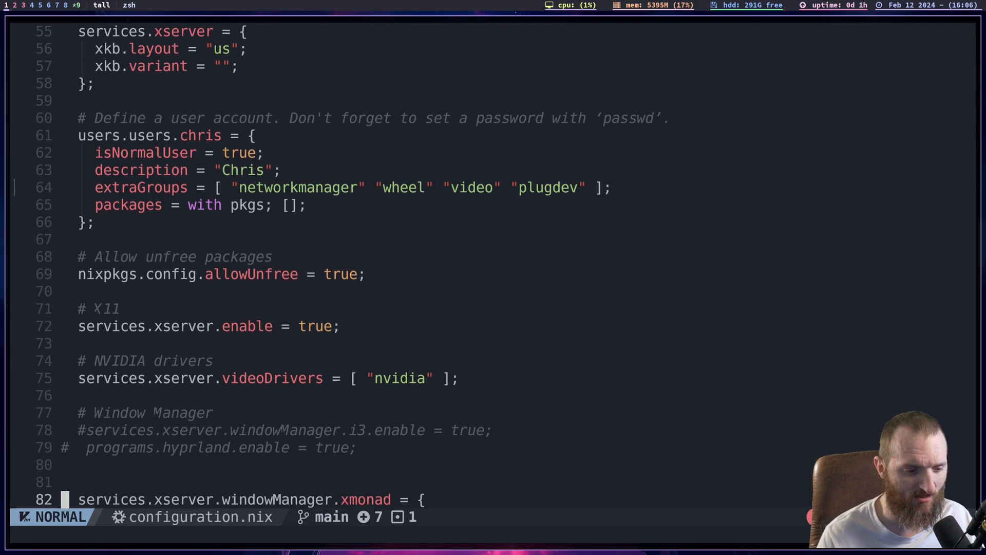
key("k")
key("k")
key("k")
key("k")
key("k")
key("j")
key("j")
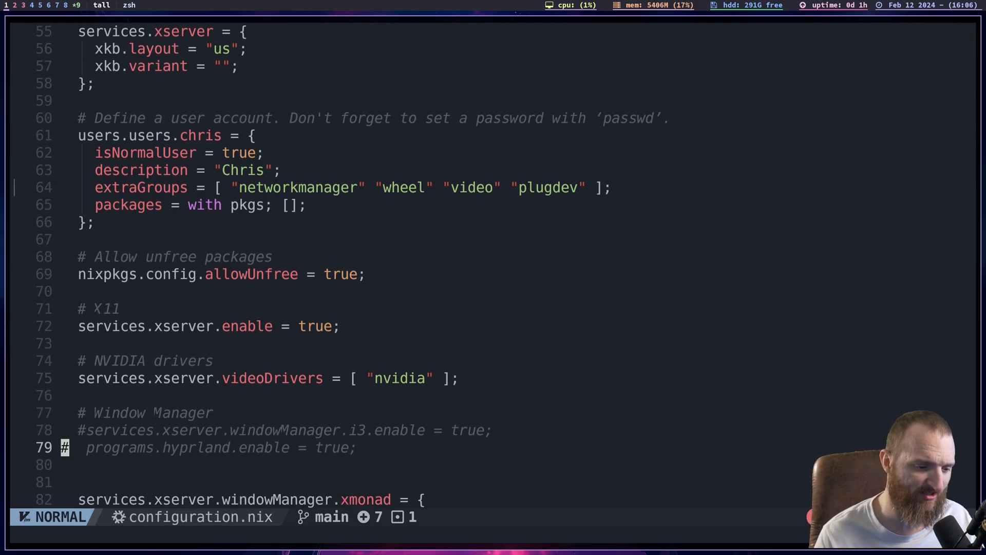
key("k")
key("k")
key("j")
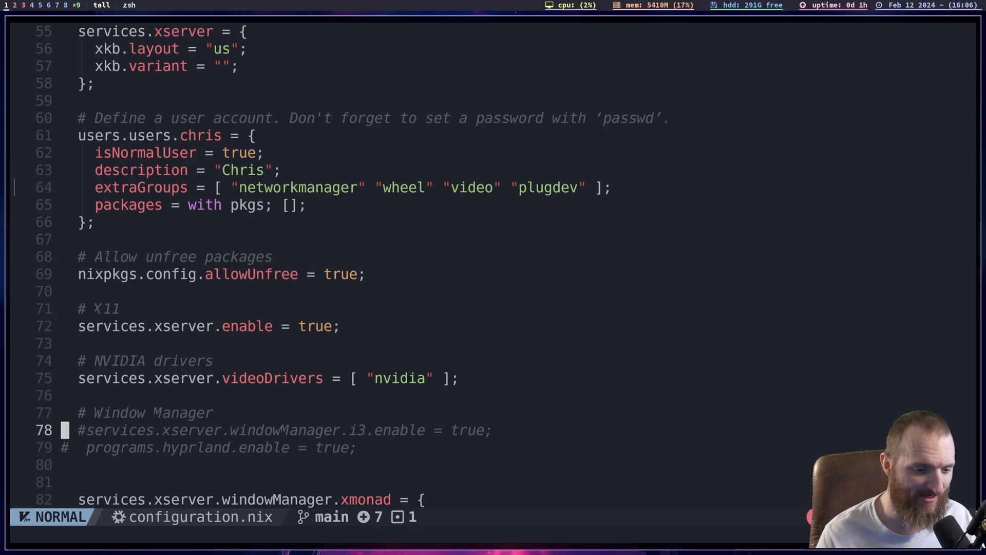
key("k")
key("k")
key("k")
key("k")
key("j")
key("j")
key("j")
key("j")
key("j")
key("j")
key("j")
key("k")
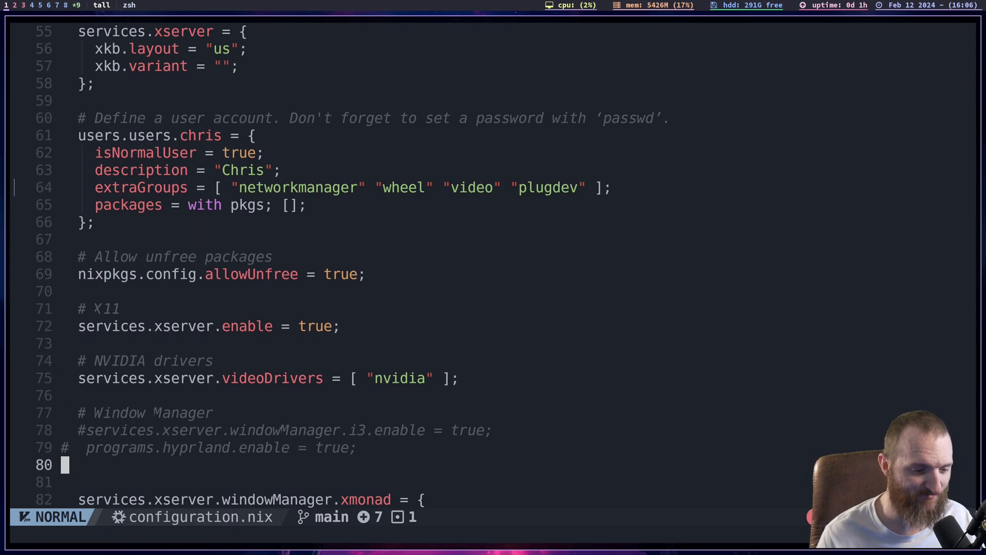
key("k")
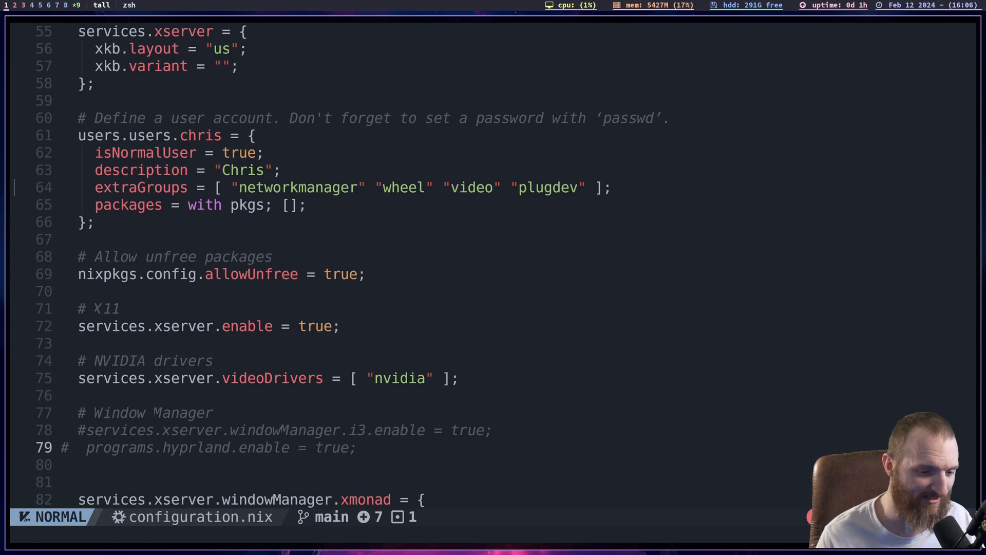
key("j")
key("k")
key("k")
key("j")
key("j")
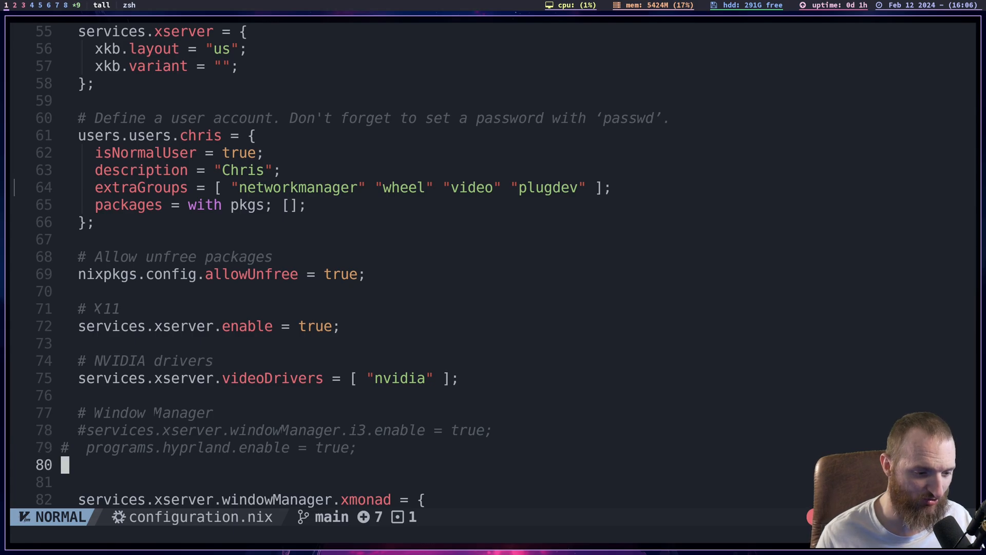
key("k")
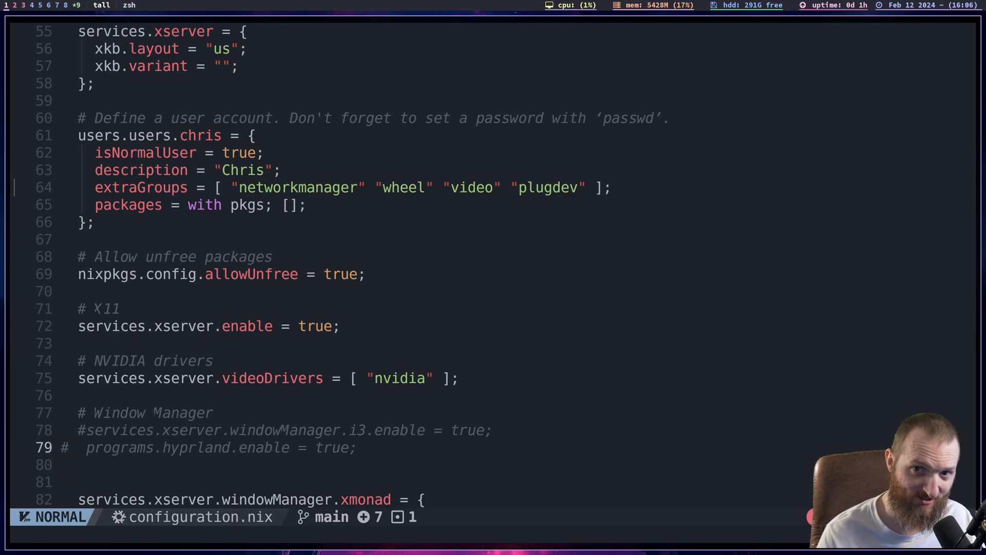
key("j")
key("j")
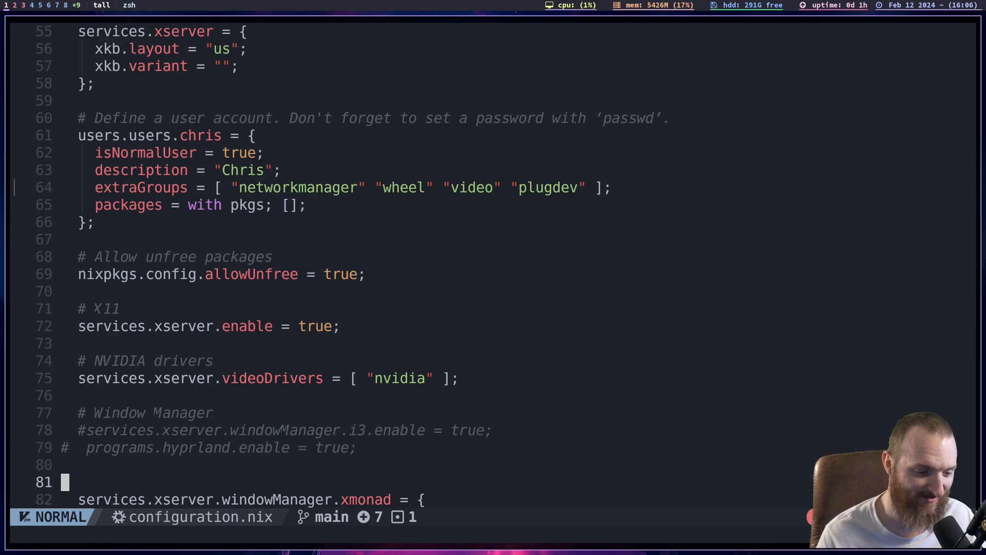
- Examine the services.xserver.windowManager.xmonad block with its enable and enableContribAndExtras options
key("j")
key("j")
key("j")
key("j")
key("j")
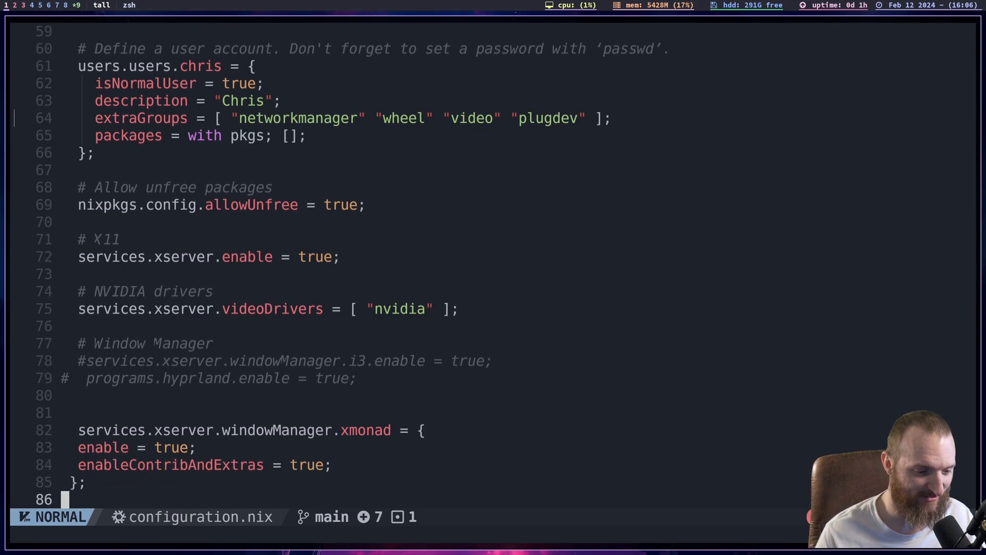
key("j")
key("k")
key("k")
key("k")
key("k")
key("k")
key("k")
key("j")
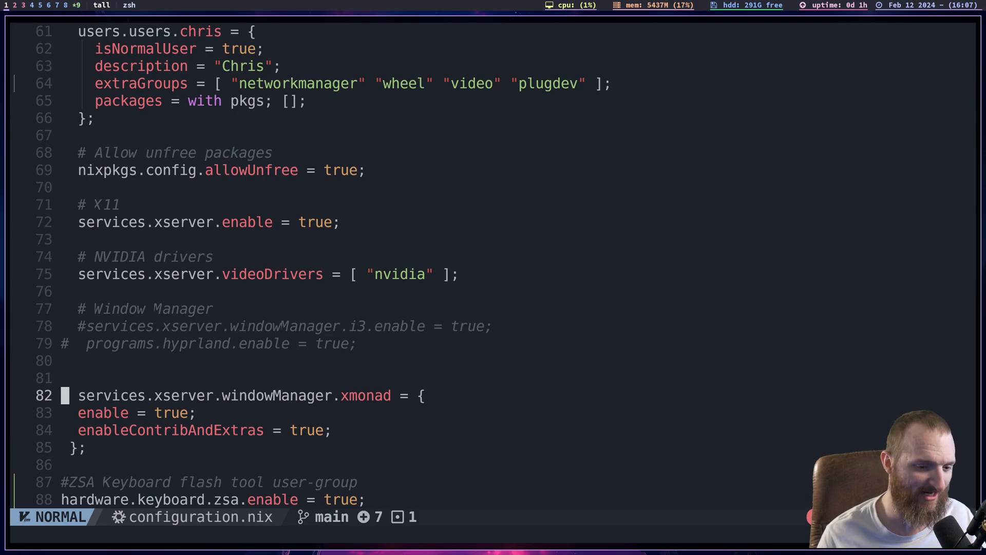
key("j")
key("j")
key("k")
key("k")
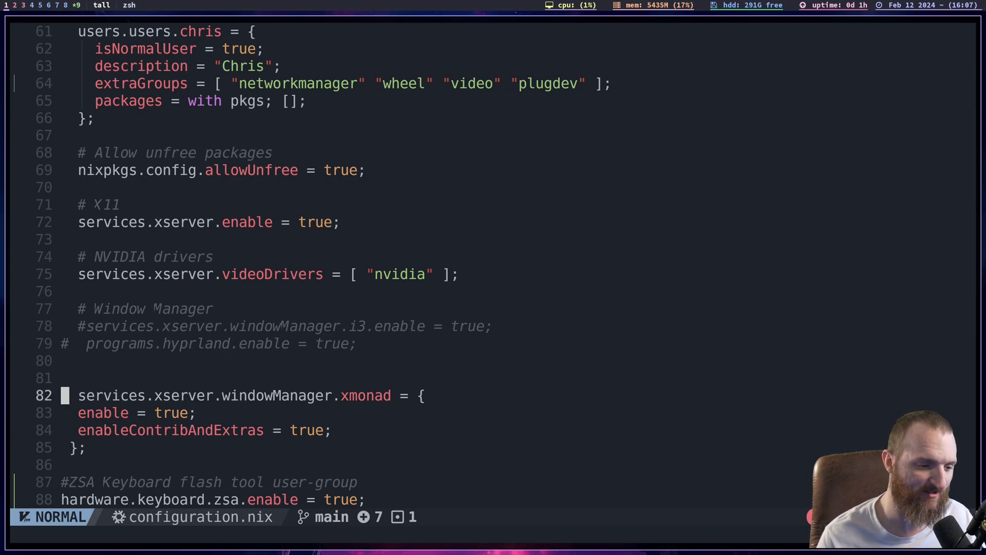
- Examine the ZSA keyboard flash tool comment and the hardware.keyboard.zsa.enable setting
key("j")
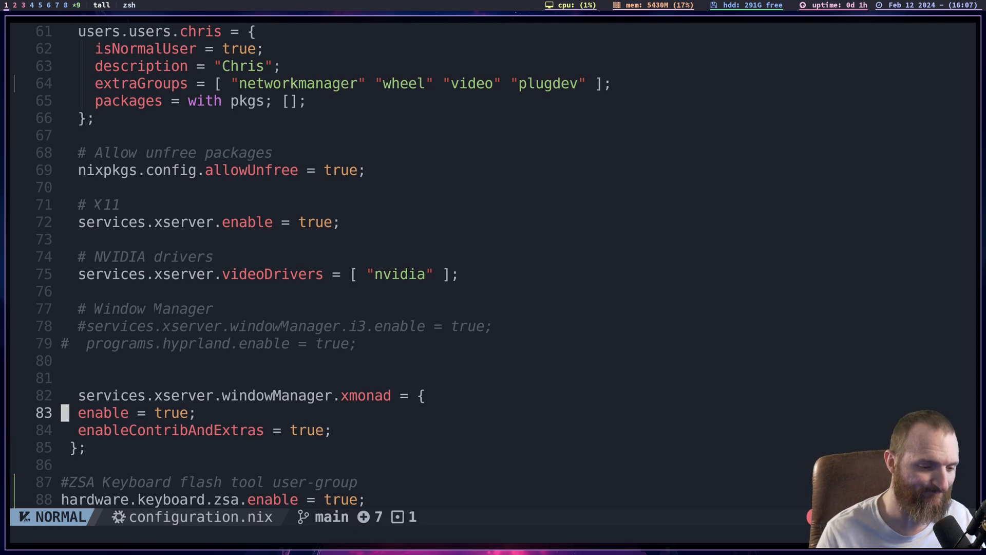
key("j")
key("j")
key("j")
key("j")
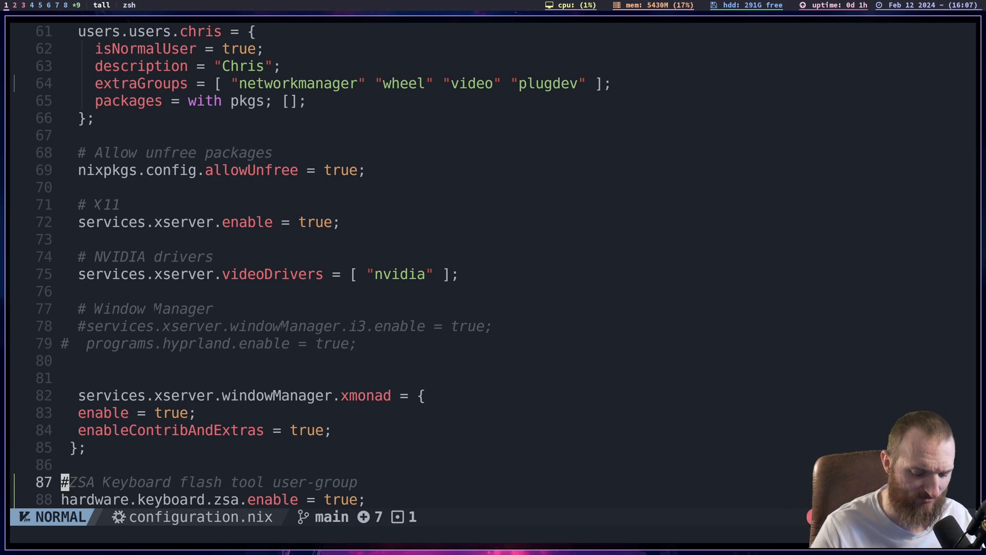
key("j")
key("j")
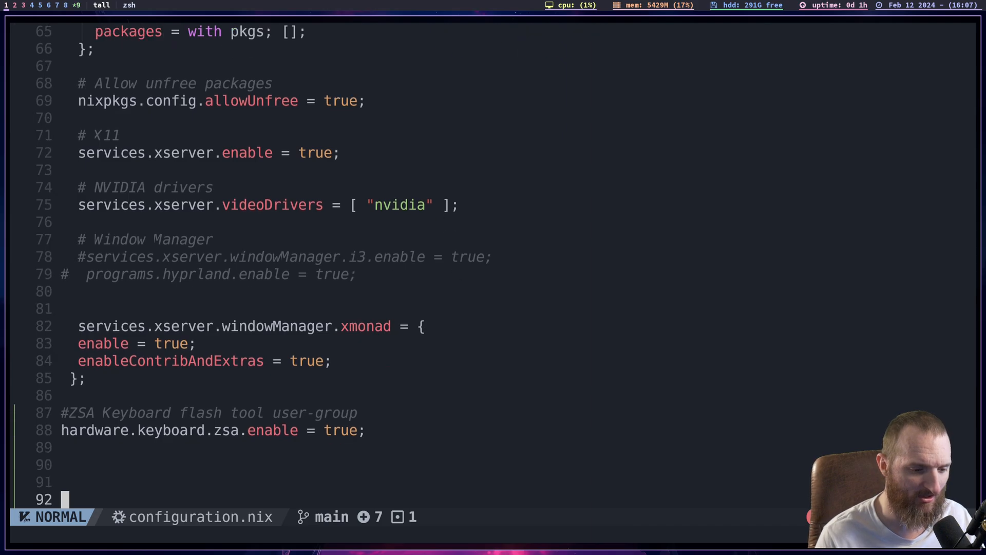
key("k")
key("k")
key("k")
key("k")
key("k")
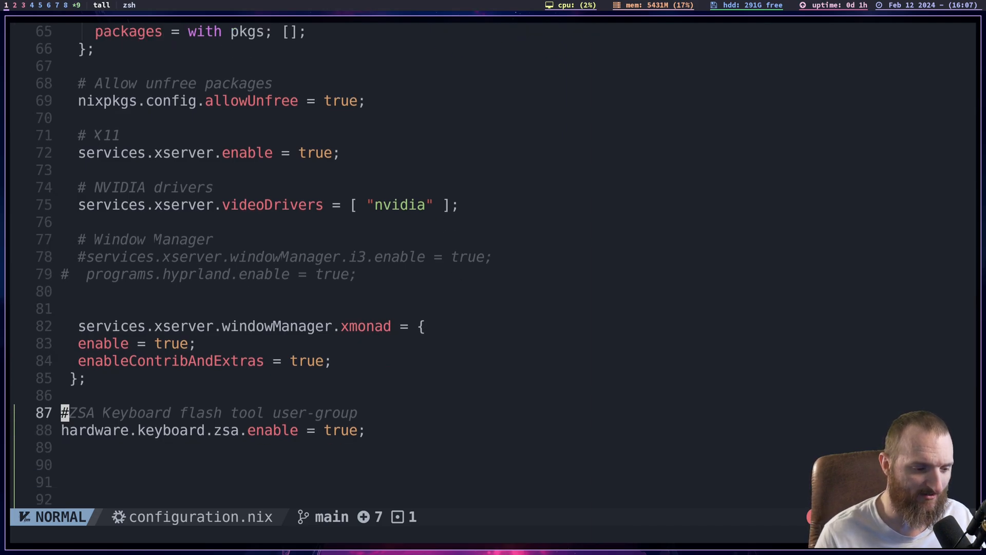
key("j")
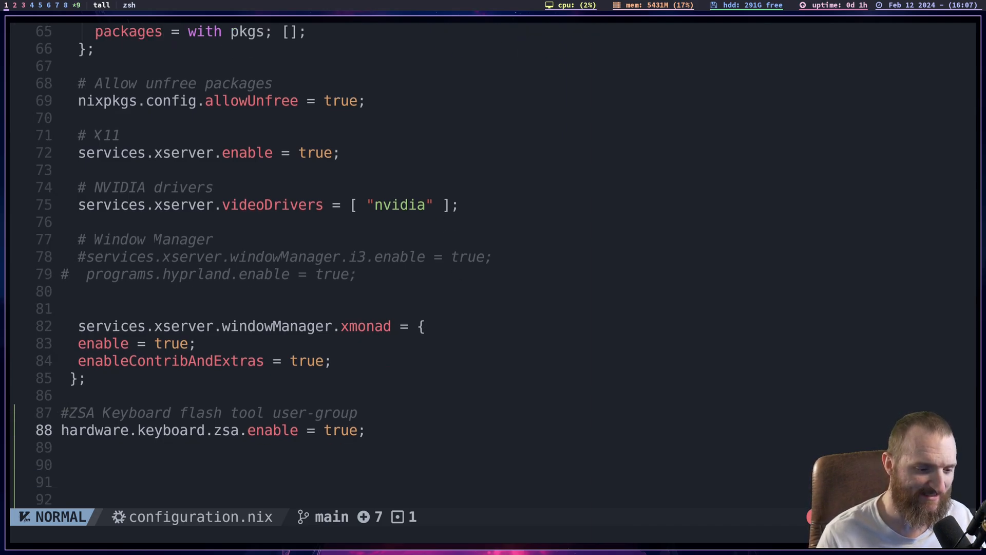
key("k")
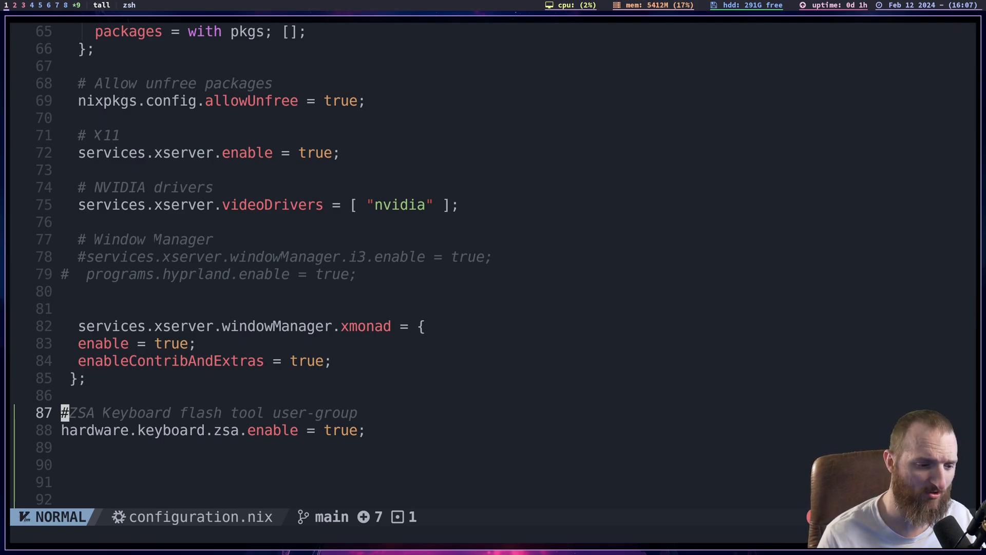
key("j")
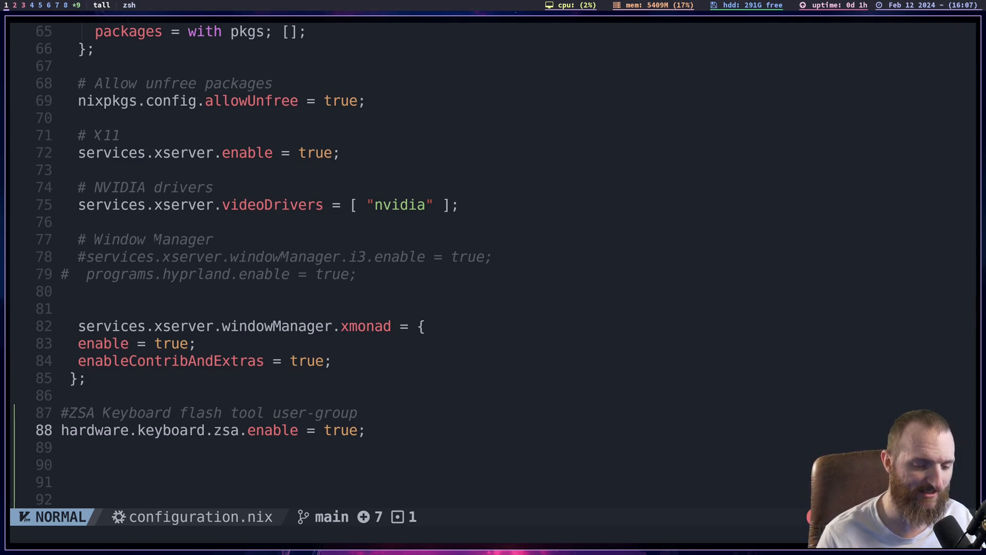
key("k")
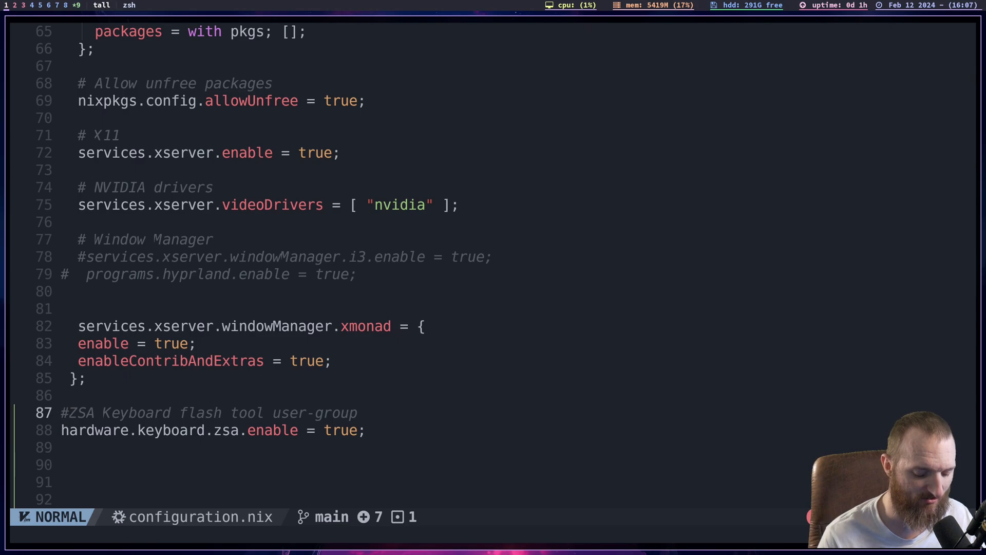
key("j")
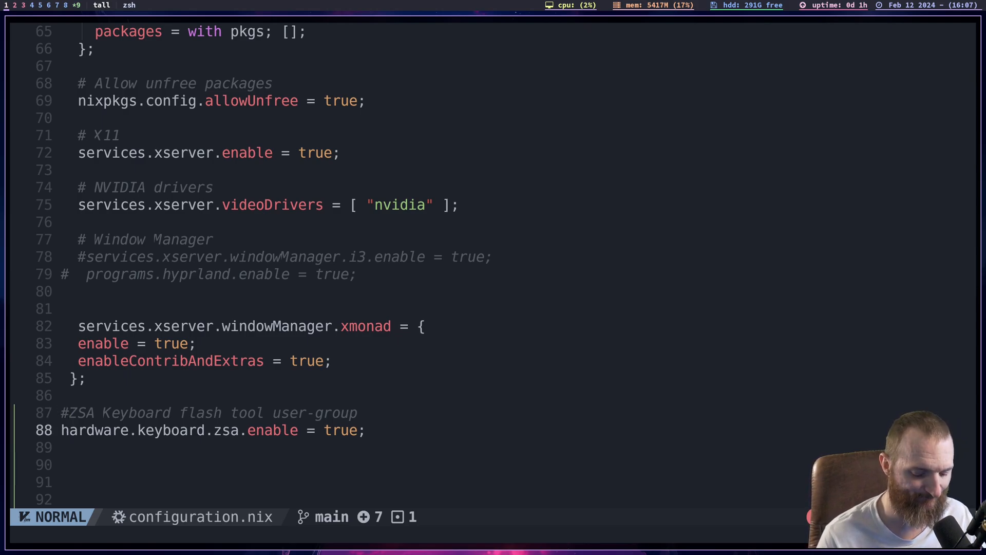
key("j")
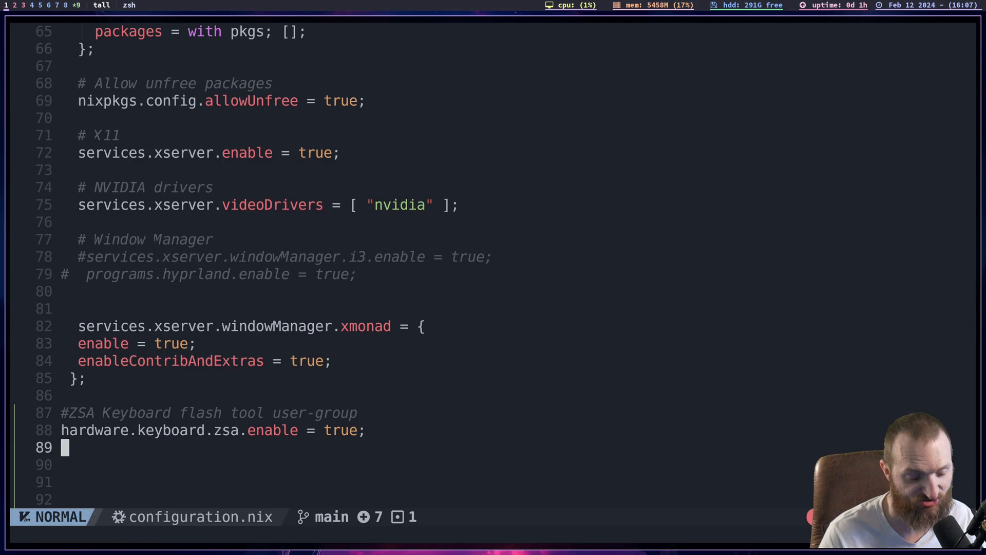
- Examine the start of the environment.systemPackages list and its introductory comments
key("j")
key("j")
key("j")
key("j")
key("j")
key("j")
key("j")
key("j")
key("j")
key("j")
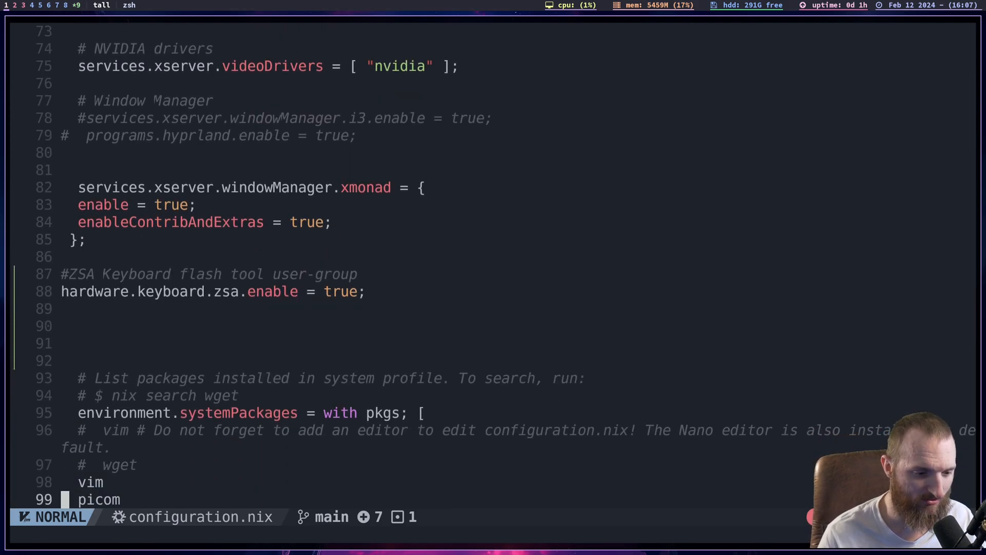
key("j")
key("j")
key("j")
key("$")
key("k")
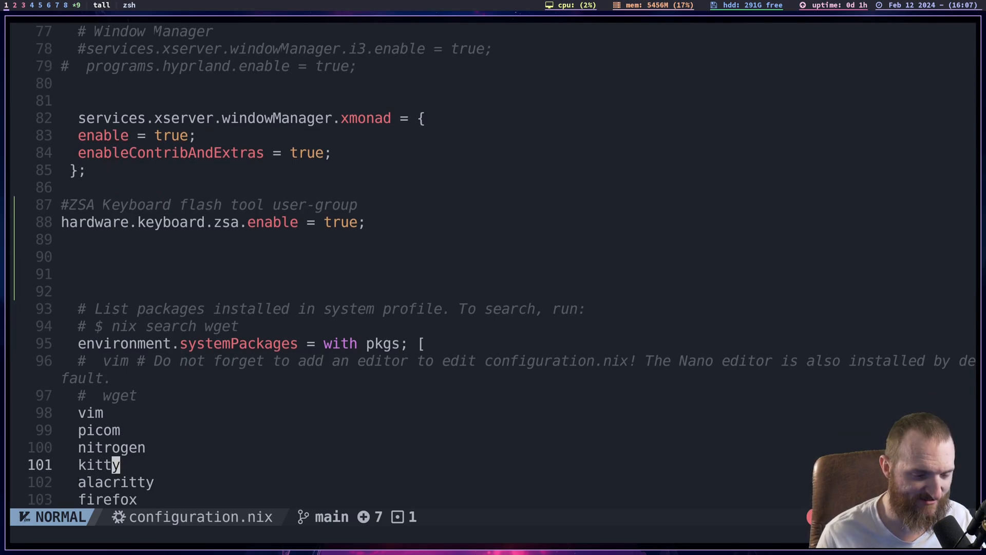
key("k")
key("k")
key("k")
key("k")
key("k")
key("k")
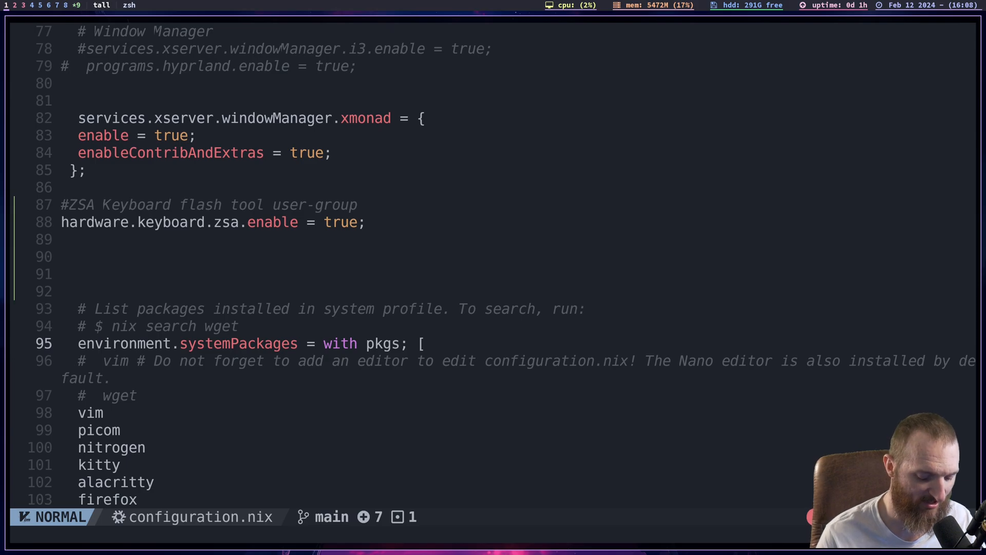
- Examine the first systemPackages entries, from vim and picom through the kitty and alacritty terminals to the firefox and vivaldi browsers
key("j")
key("j")
key("j")
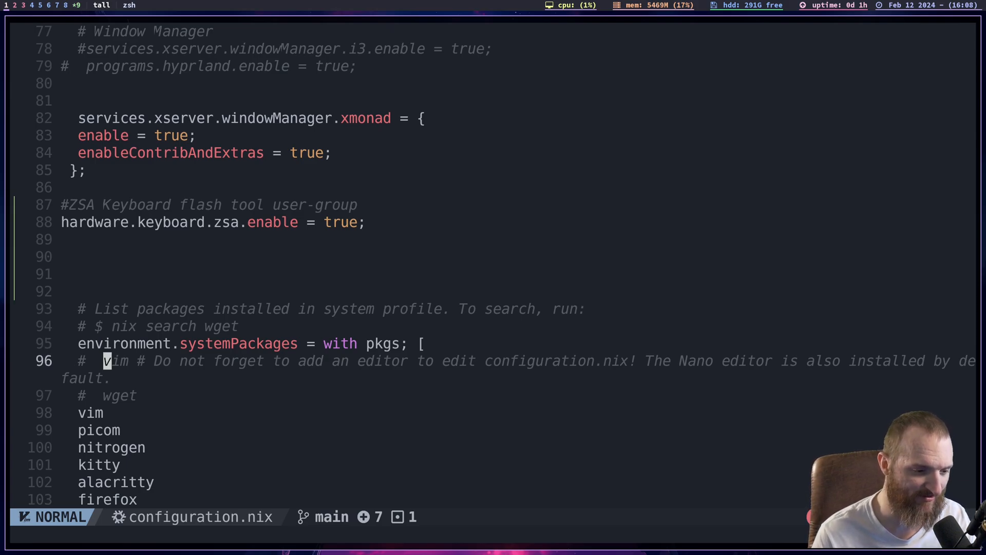
key("j")
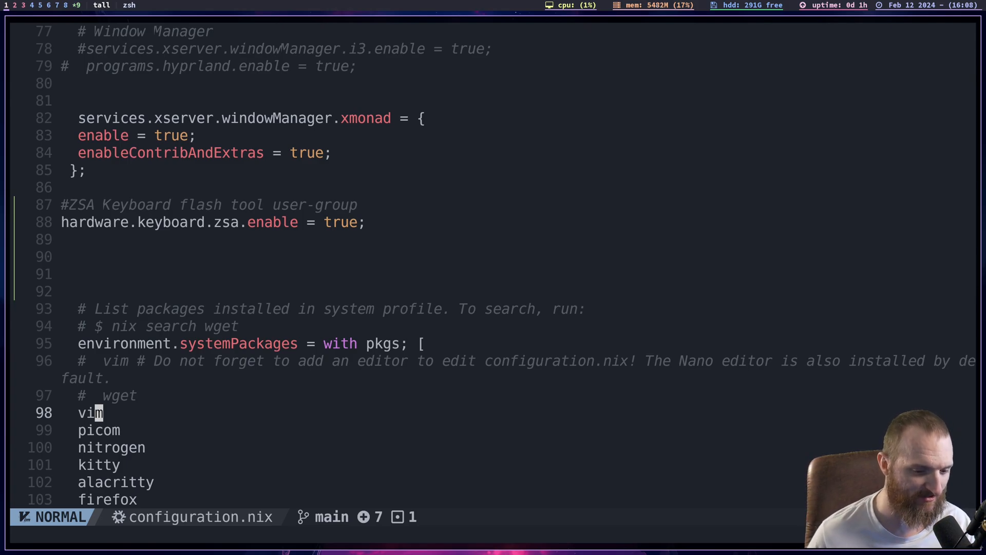
key("j")
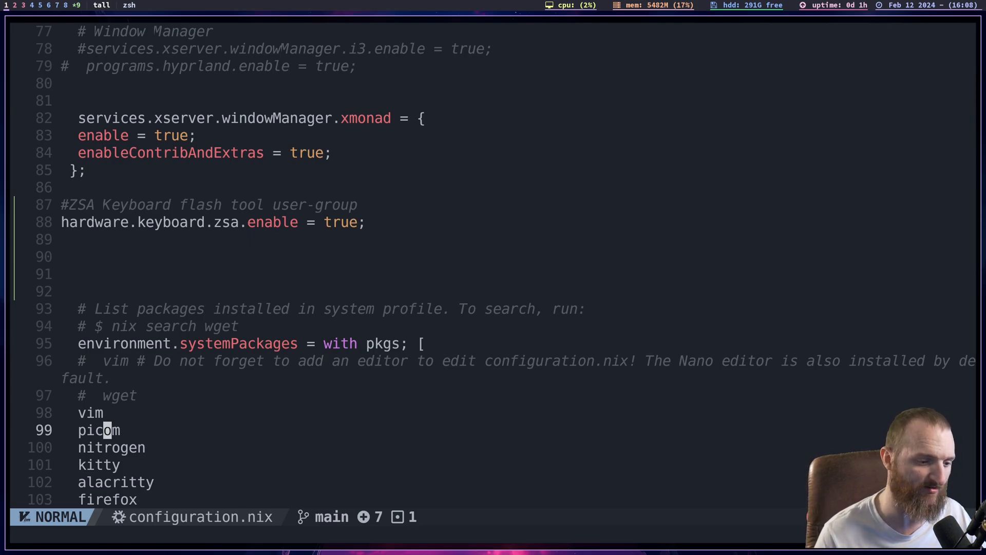
key("j")
key("j")
key("j")
key("j")
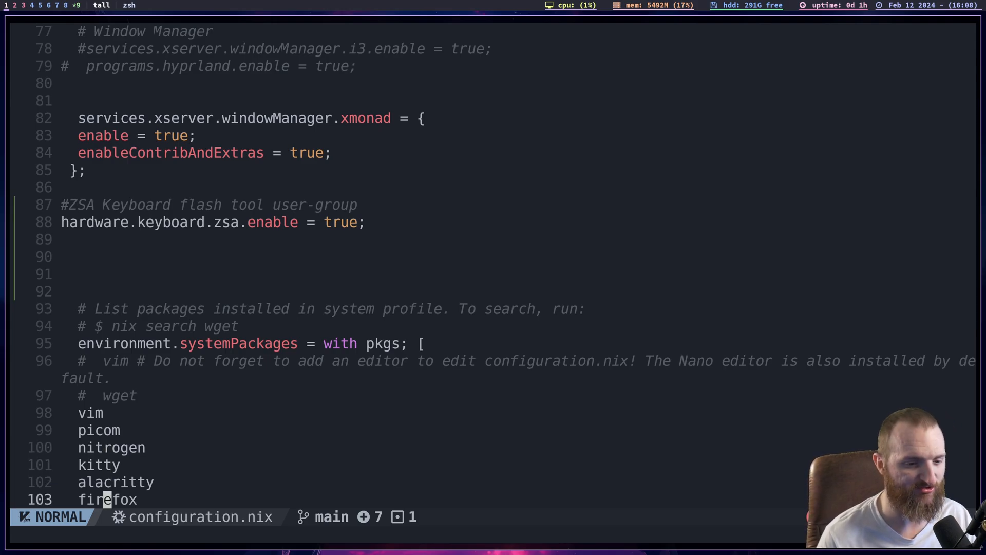
key("j")
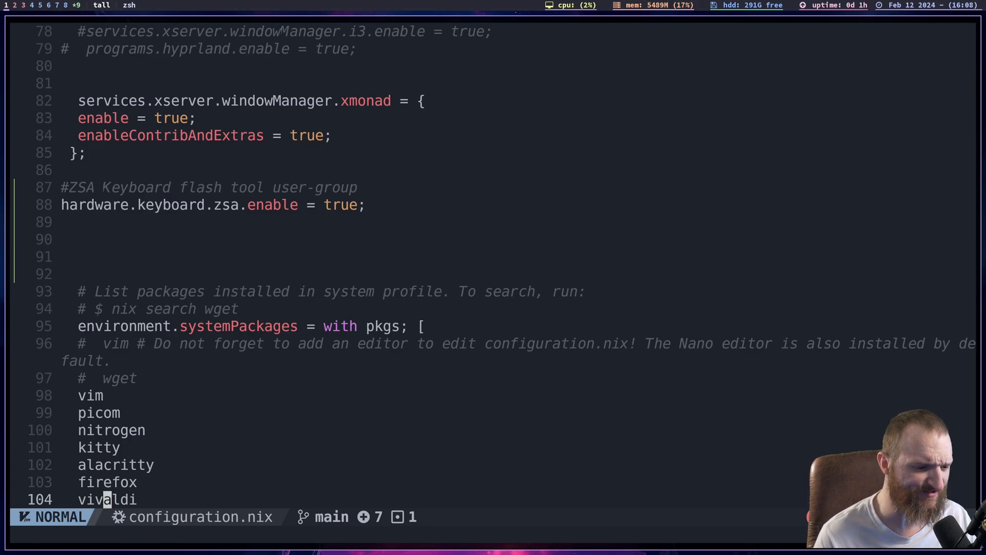
- Examine the systemPackages entries from links2, dmenu and polybar through git, sxhkd and discord to slock
key("j")
key("j")
key("j")
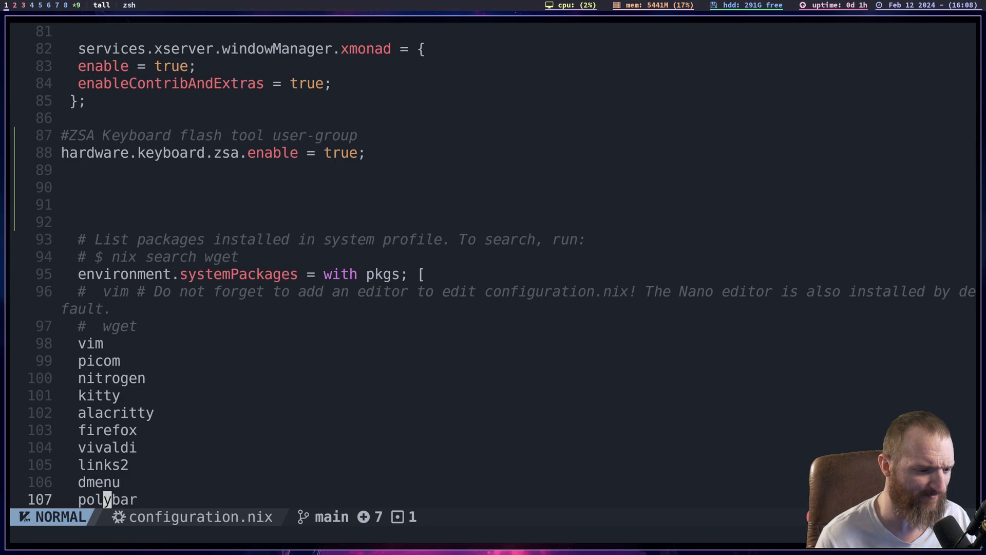
key("j")
key("j")
key("j")
key("j")
key("j")
key("j")
key("j")
key("j")
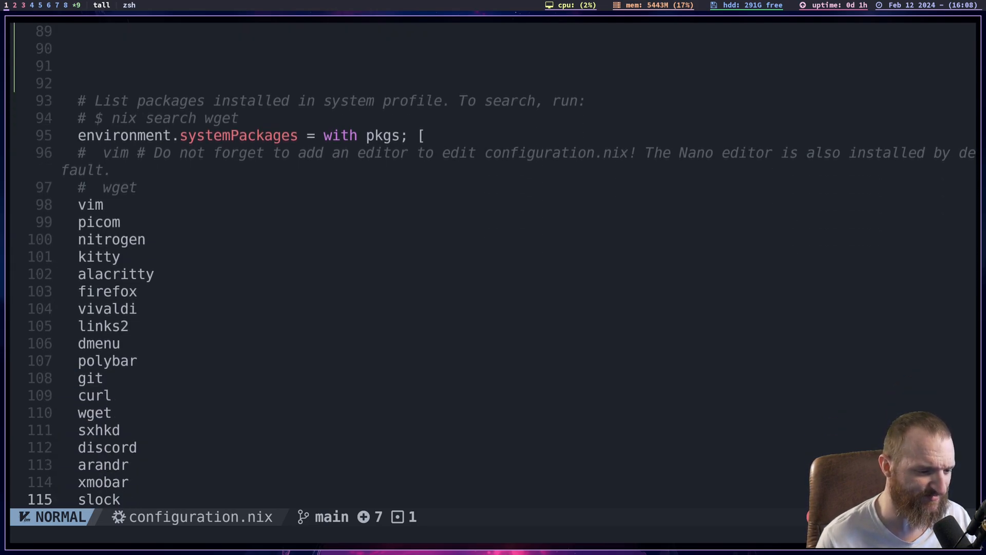
- Examine the audio and video packages in the systemPackages list, from pavucontrol and obs-studio to kdenlive
key("j")
key("j")
key("j")
key("j")
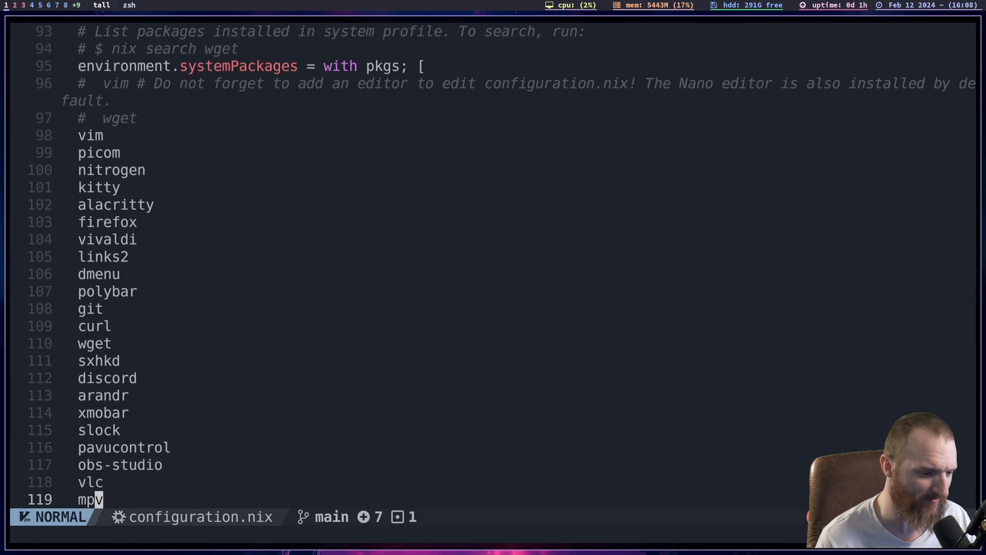
key("j")
key("j")
key("j")
key("j")
key("j")
key("j")
key("j")
key("j")
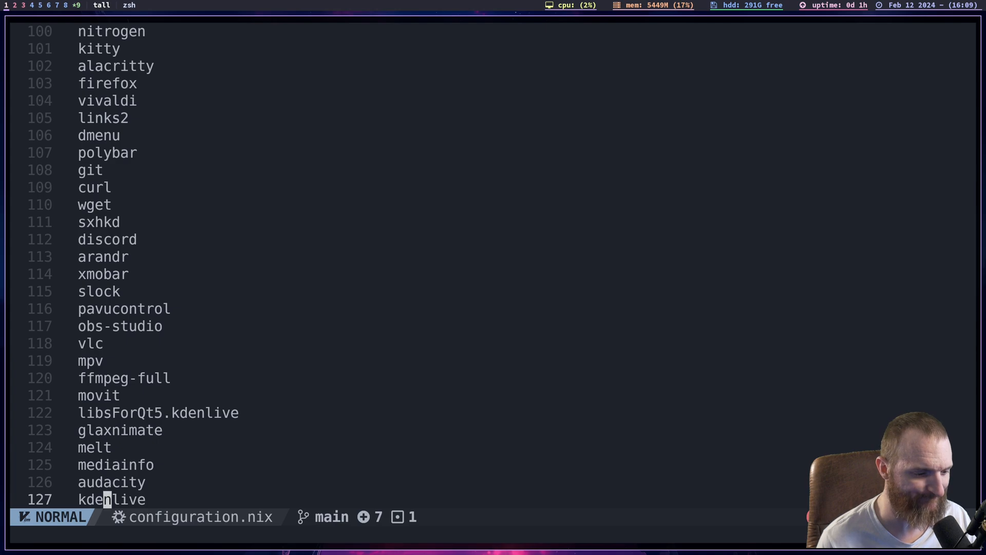
- Examine the last systemPackages entries, from wally-cli and the commented-out emacs29 through gimp and neovim to the closing bracket
key("j")
key("j")
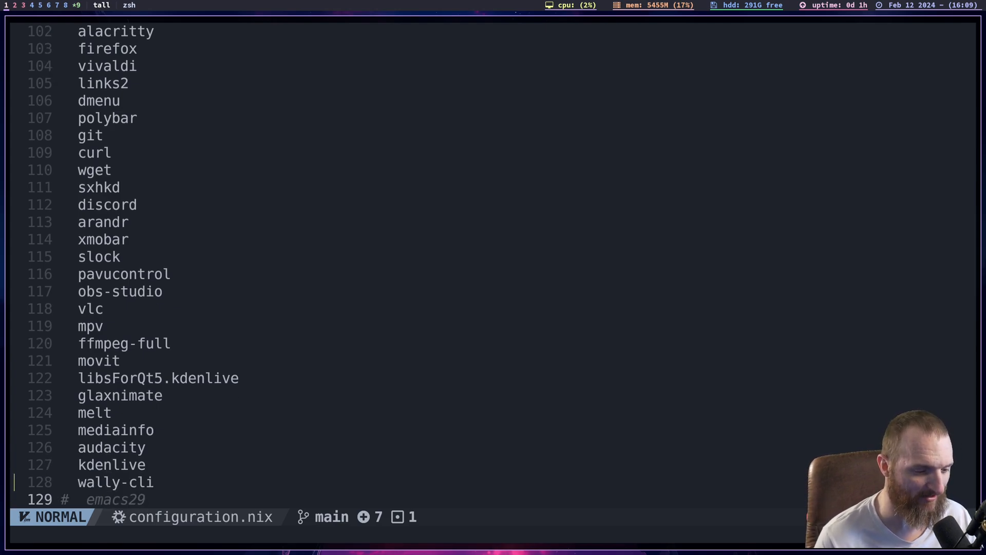
key("j")
key("j")
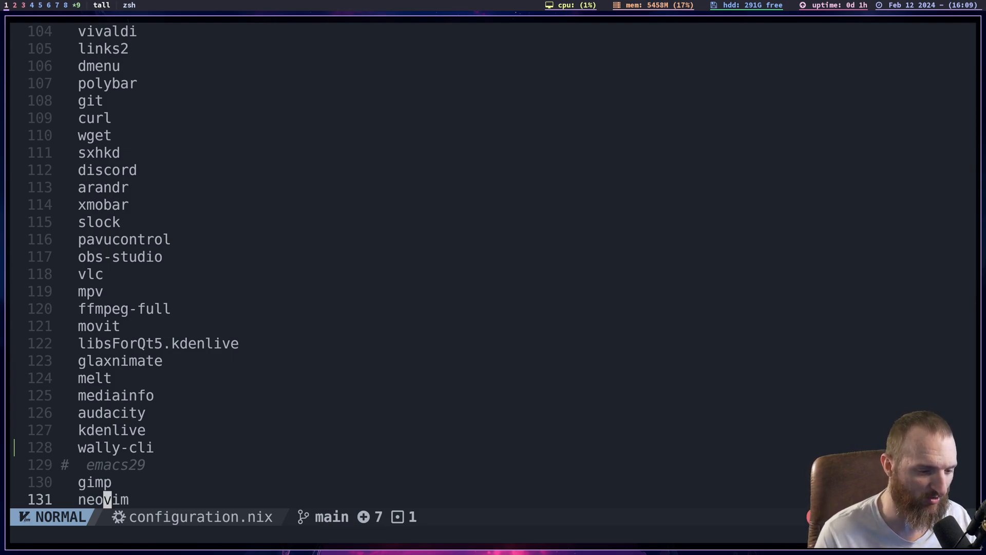
key("h")
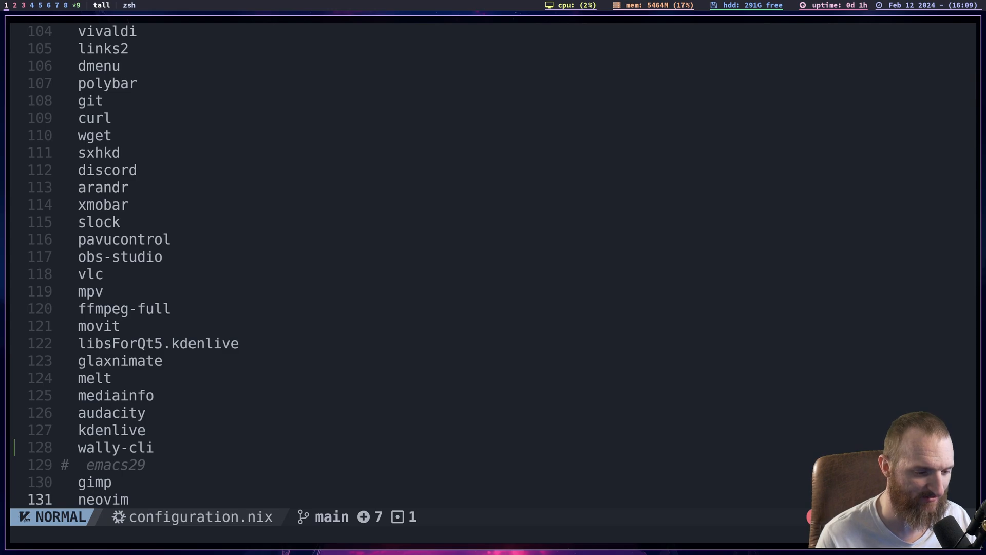
key("j")
key("j")
key("j")
key("j")
key("j")
key("j")
key("j")
key("j")
key("j")
key("j")
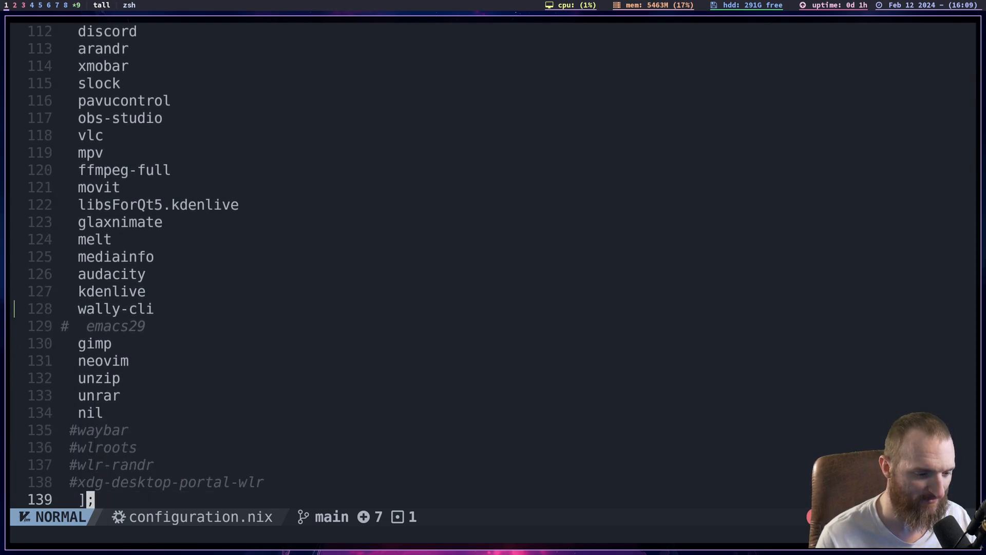
- Examine the nil package and the commented-out waybar, wlroots, wlr-randr and xdg-desktop-portal-wlr entries
key("j")
key("k")
key("k")
key("k")
key("k")
key("k")
key("k")
key("k")
key("k")
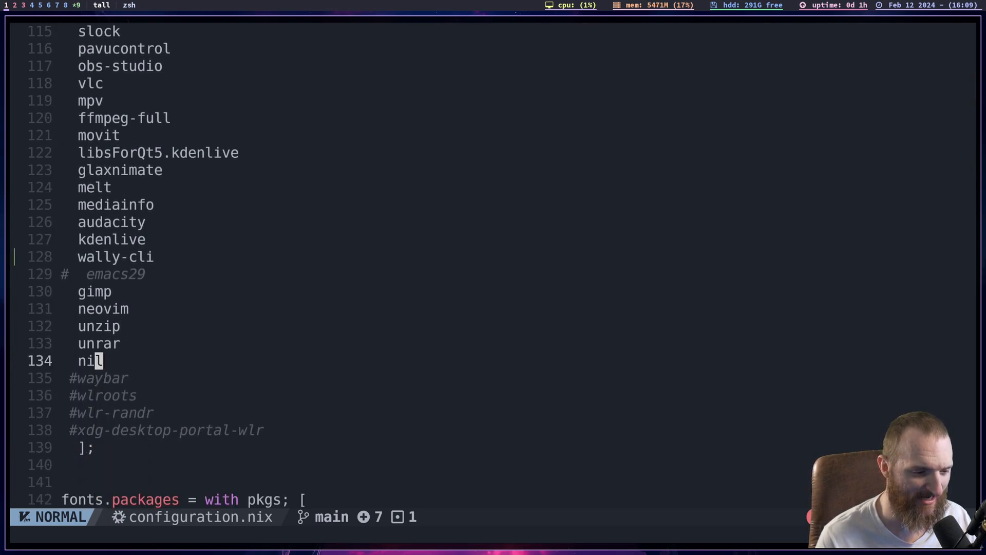
key("j")
key("j")
key("j")
key("k")
key("k")
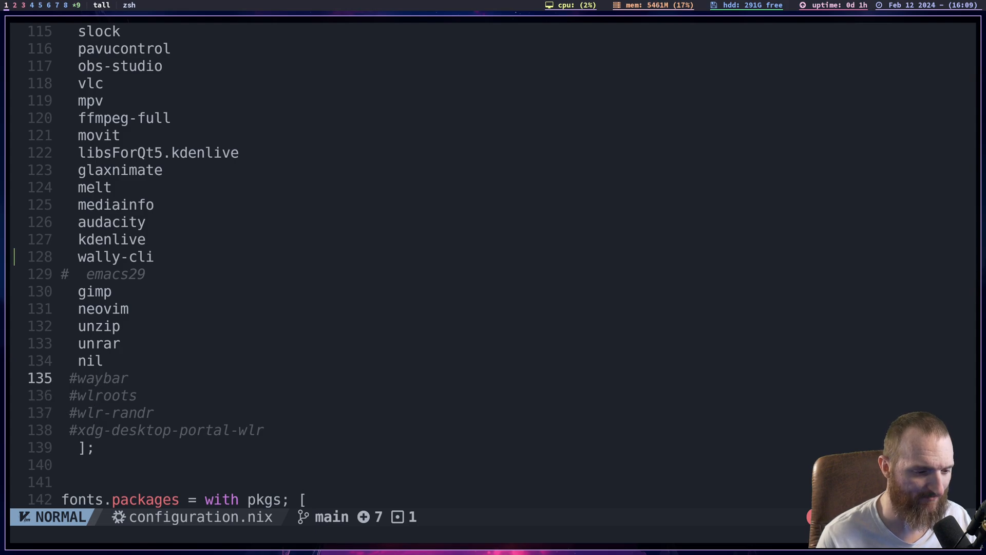
key("j")
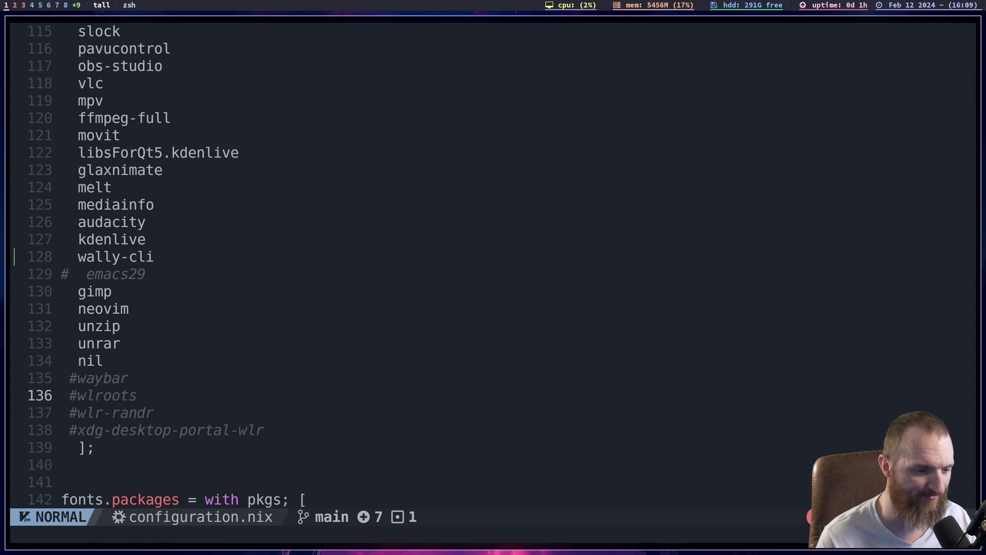
key("j")
key("j")
key("k")
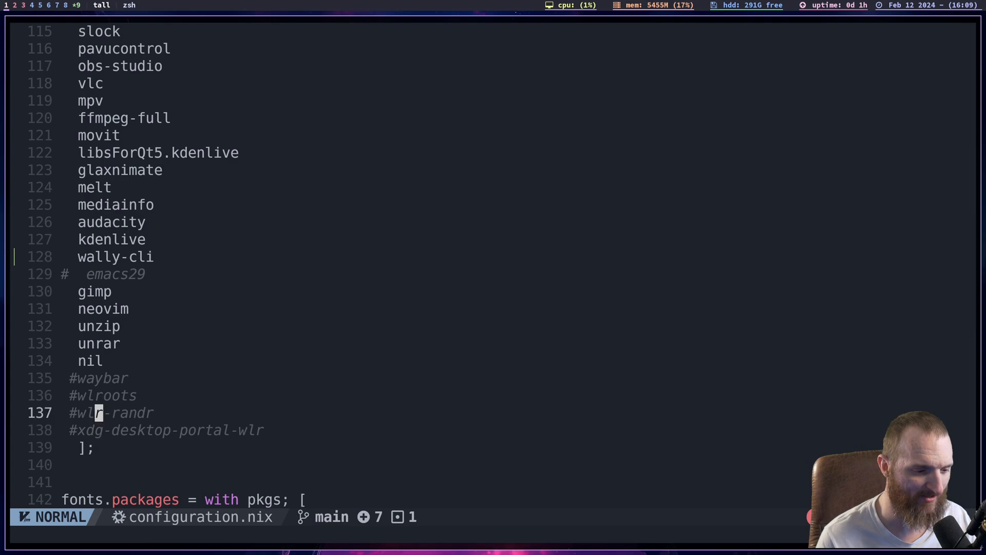
- Examine the fonts.packages block with its nerdfonts entry
key("j")
key("j")
key("j")
key("j")
key("j")
key("j")
key("j")
key("j")
key("j")
key("j")
key("k")
key("k")
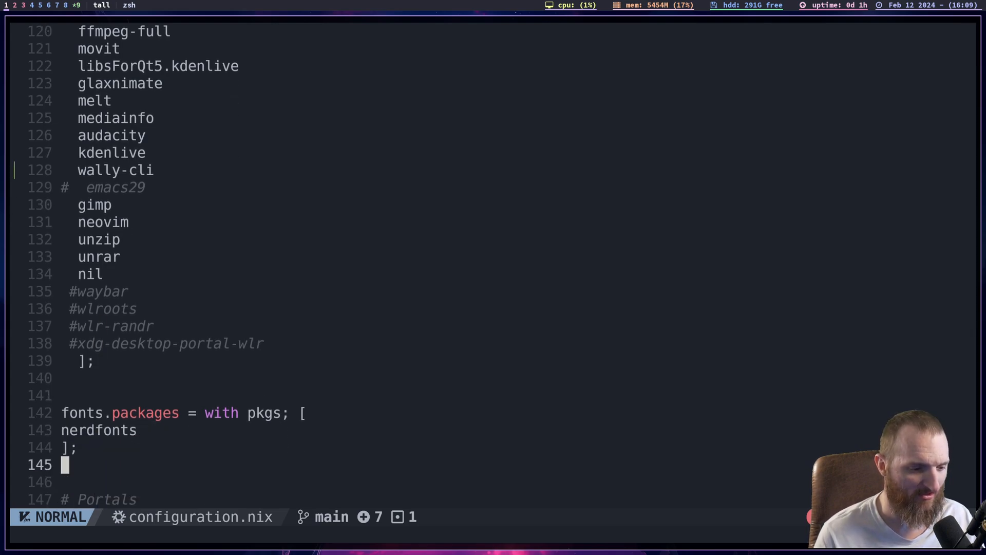
key("k")
key("k")
key("k")
key("j")
key("k")
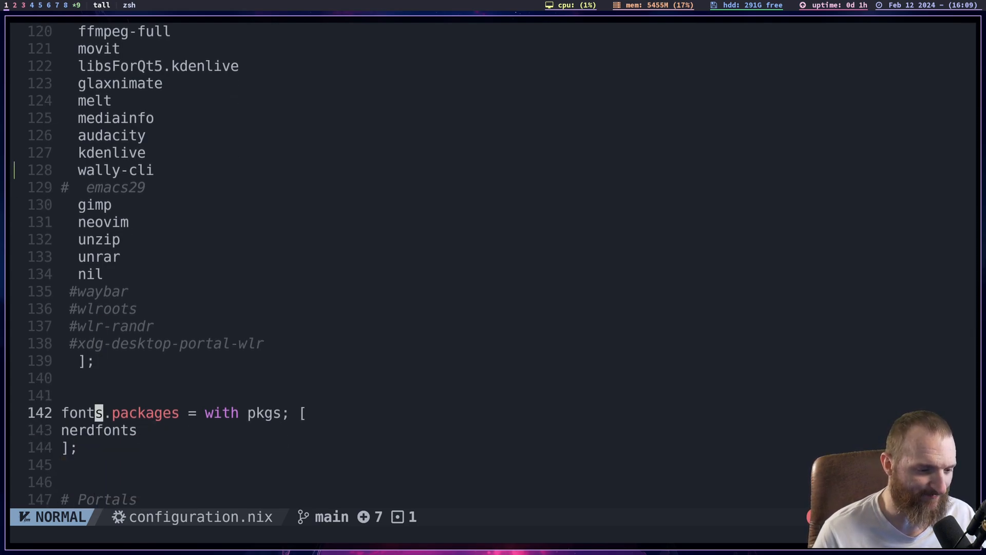
key("j")
key("k")
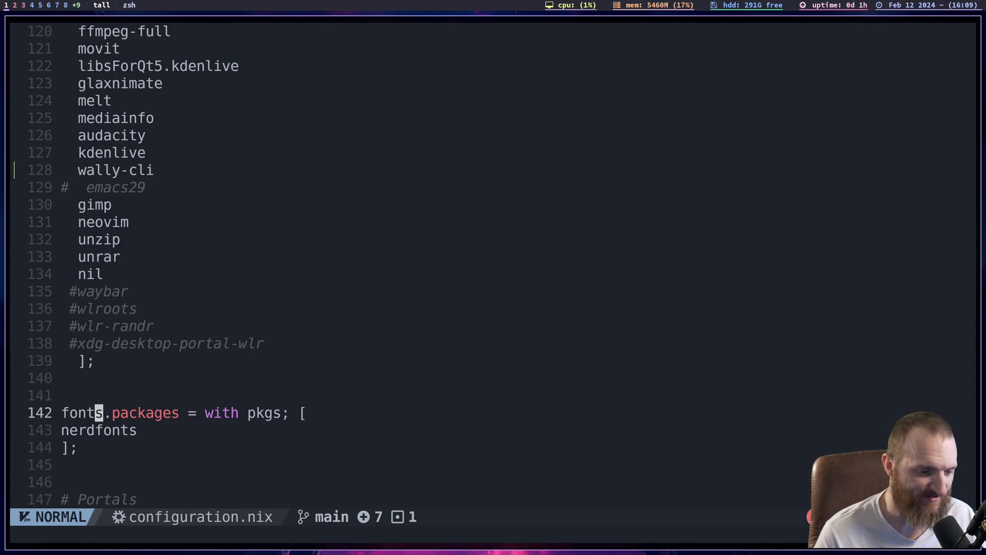
key("j")
key("k")
key("j")
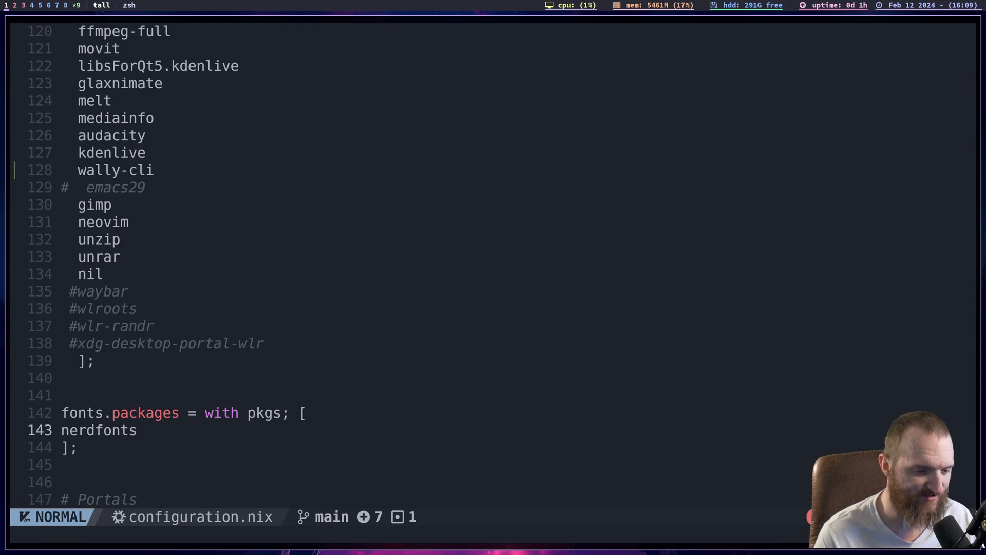
- Examine the Portals section, starting with the xdg.portal block and its enable option
key("j")
key("j")
key("j")
key("j")
key("j")
key("j")
key("j")
key("j")
key("j")
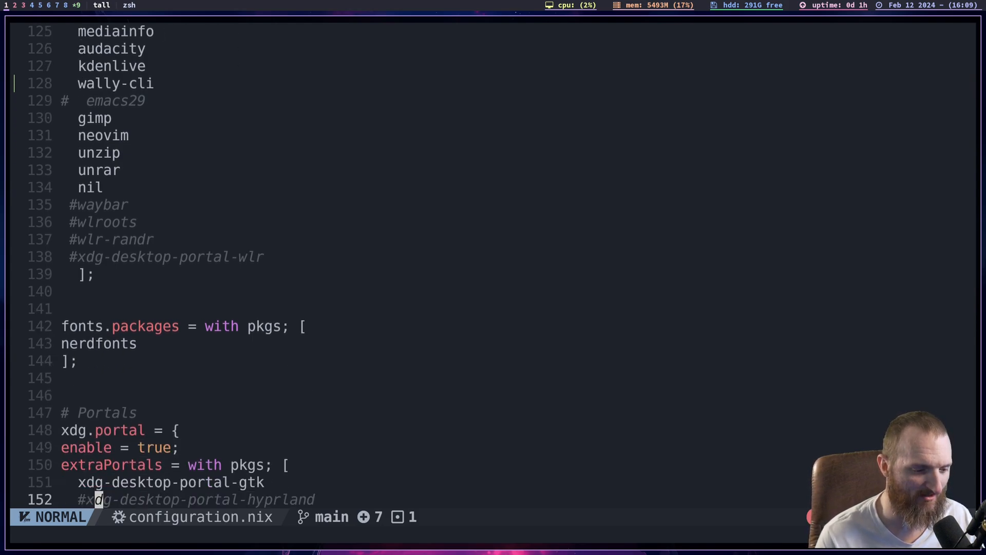
key("j")
key("k")
key("k")
key("k")
key("k")
key("j")
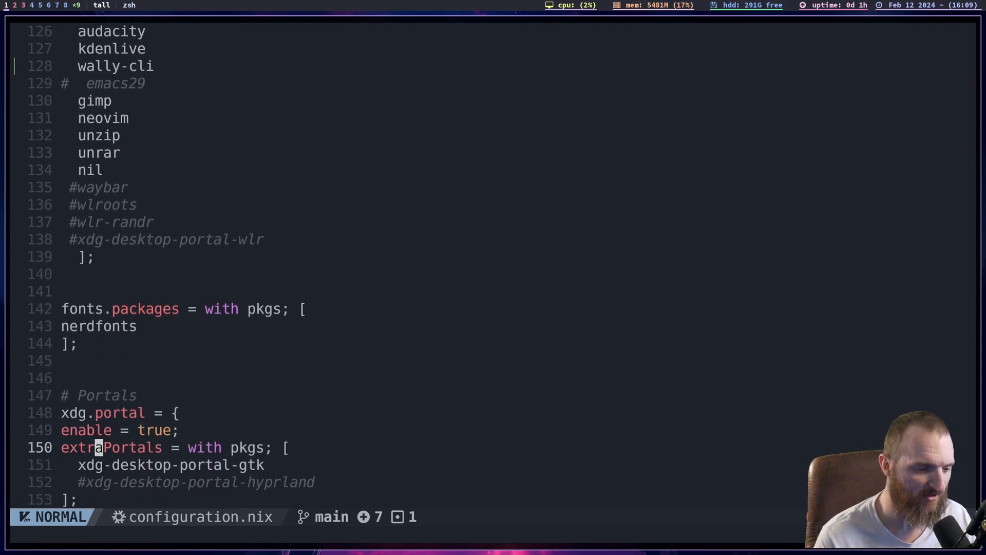
key("k")
key("k")
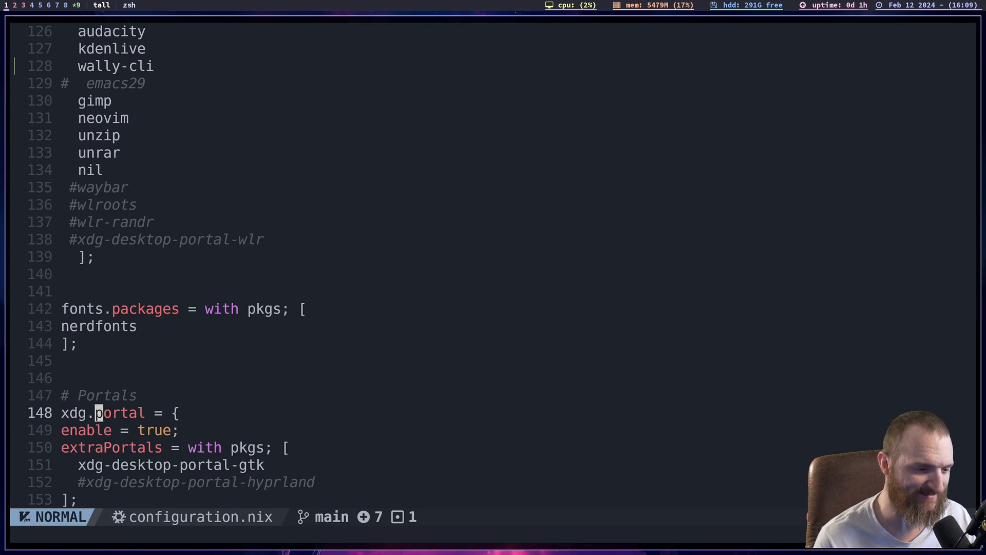
- Examine the extraPortals list with xdg-desktop-portal-gtk and the commented-out xdg-desktop-portal-hyprland entry
key("j")
key("j")
key("j")
key("k")
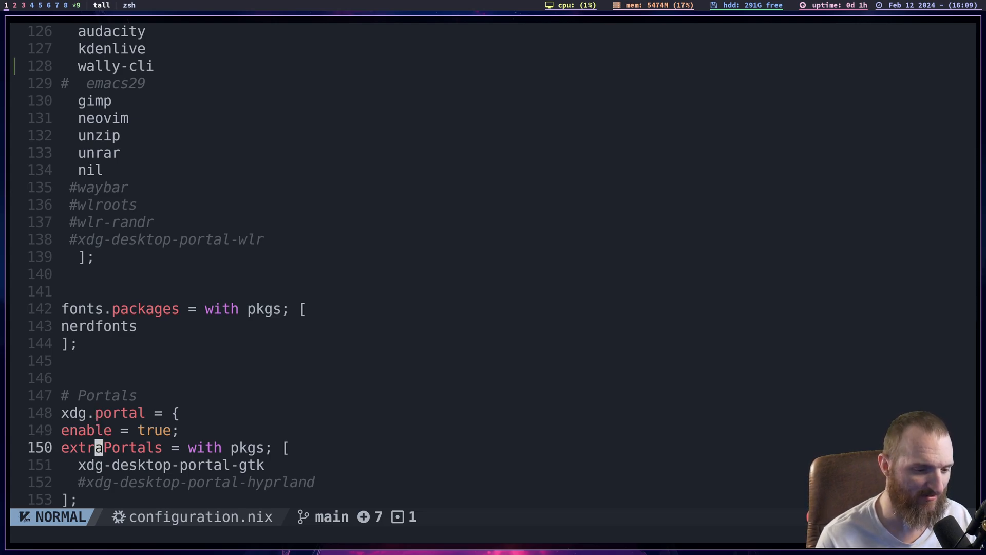
- Examine the Enable SDDM section with its services.xserver.displayManager.sddm.enable setting
key("j")
key("k")
key("j")
key("j")
key("j")
key("j")
key("j")
key("j")
key("j")
key("j")
key("j")
key("j")
key("j")
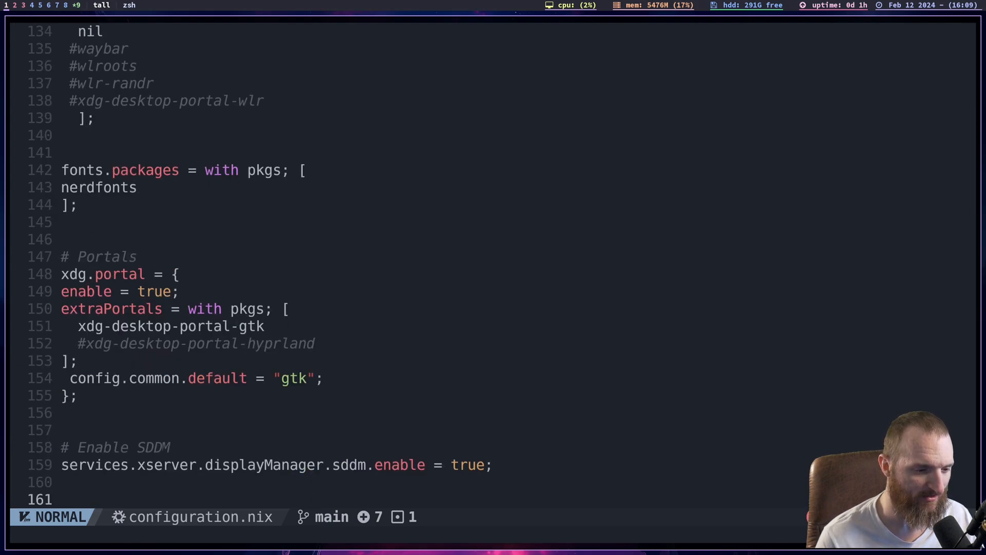
key("k")
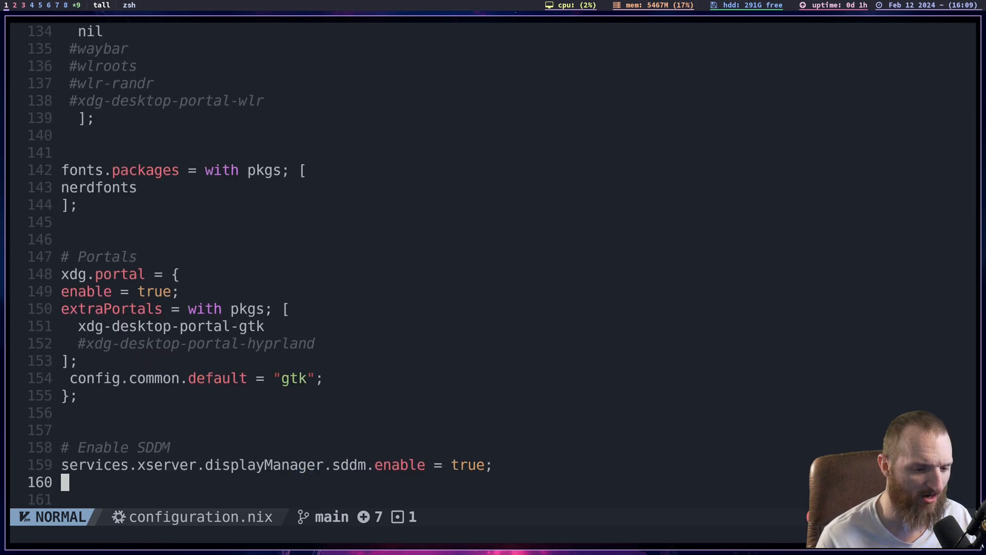
key("k")
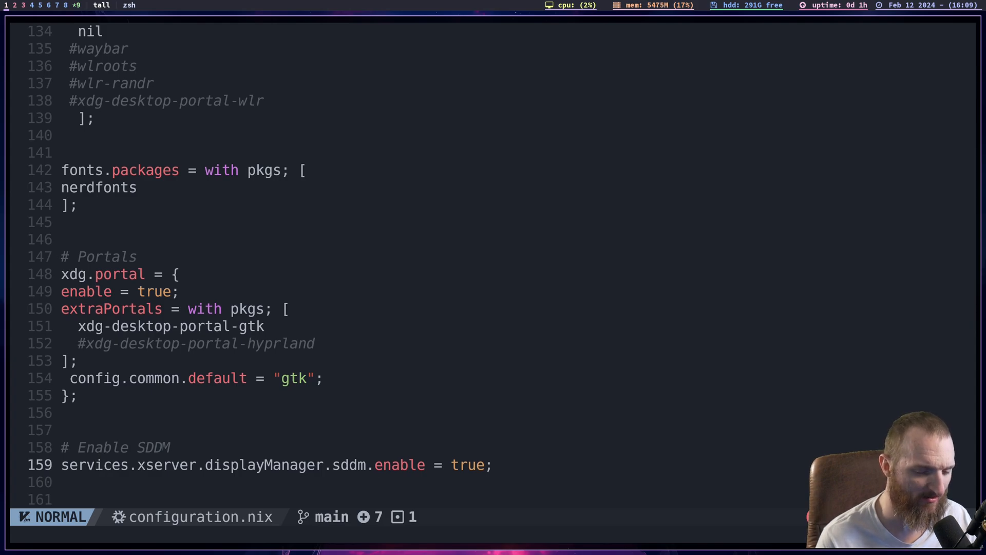
- Examine the Pipewire sound setup section, starting with the security.rtkit.enable setting
key("j")
key("j")
key("j")
key("j")
key("j")
key("j")
key("j")
key("j")
key("j")
key("j")
key("j")
key("j")
key("j")
key("j")
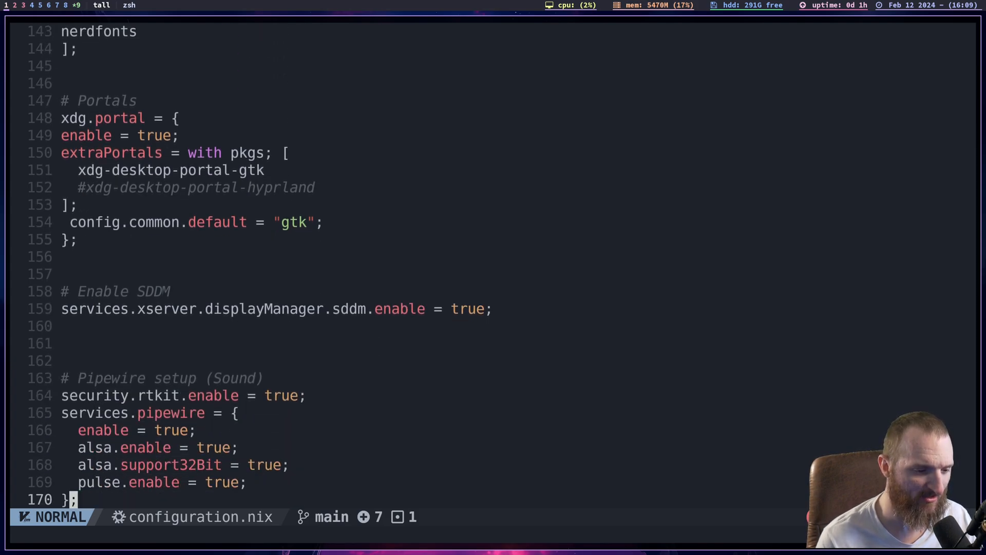
key("k")
key("k")
key("k")
key("k")
key("k")
key("k")
key("k")
key("k")
key("k")
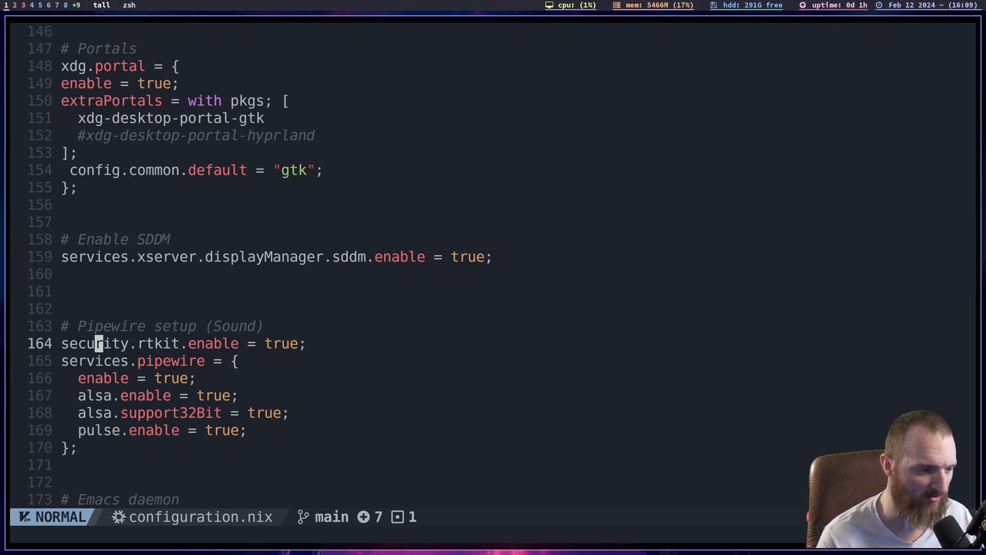
- Examine the services.pipewire block with its enable, alsa.enable, alsa.support32Bit and pulse.enable options
key("j")
key("j")
key("j")
key("j")
key("j")
key("j")
key("j")
key("j")
key("j")
key("j")
key("j")
key("j")
key("j")
key("j")
key("j")
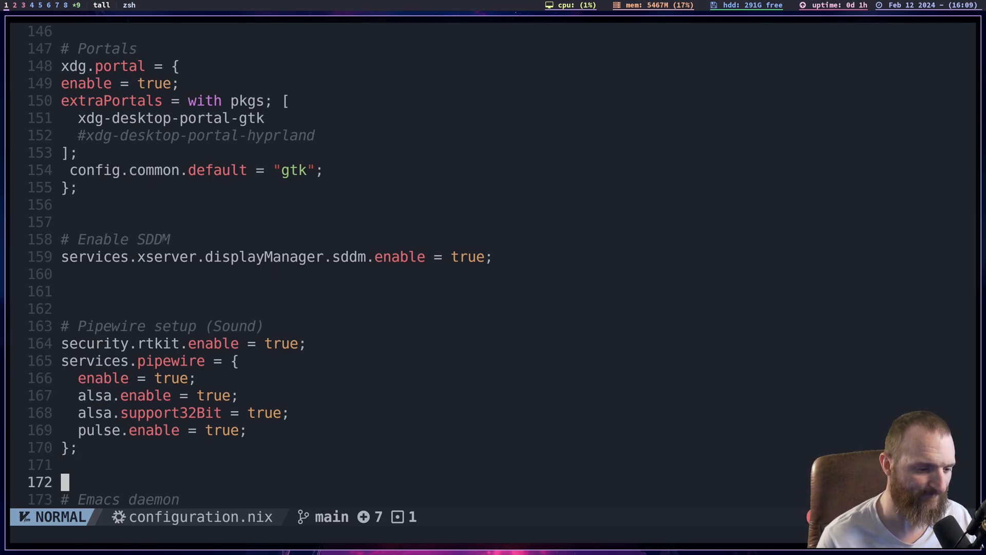
- Examine the Emacs daemon block with its enable option and the pkgs.emacs29-gtk3 package
key("k")
key("k")
key("k")
key("k")
key("k")
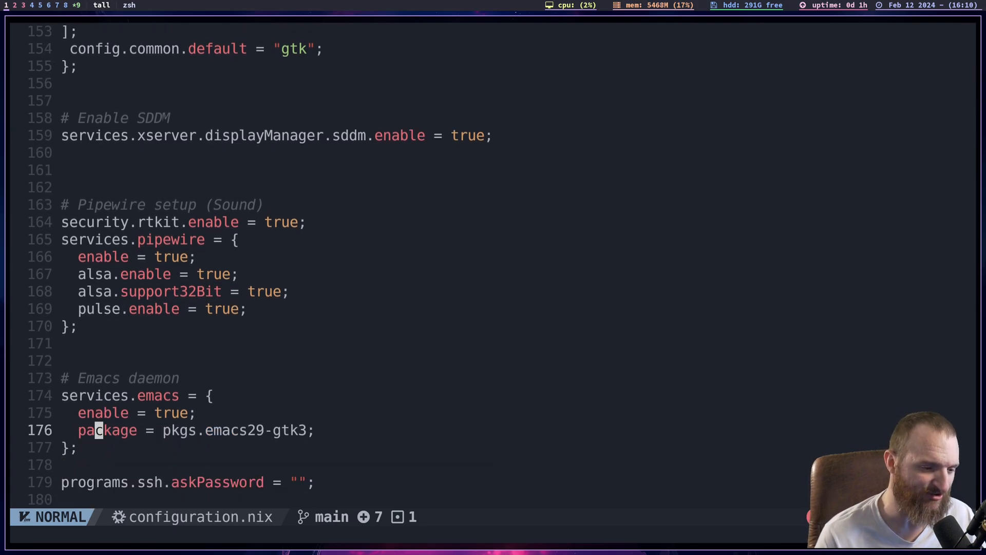
key("j")
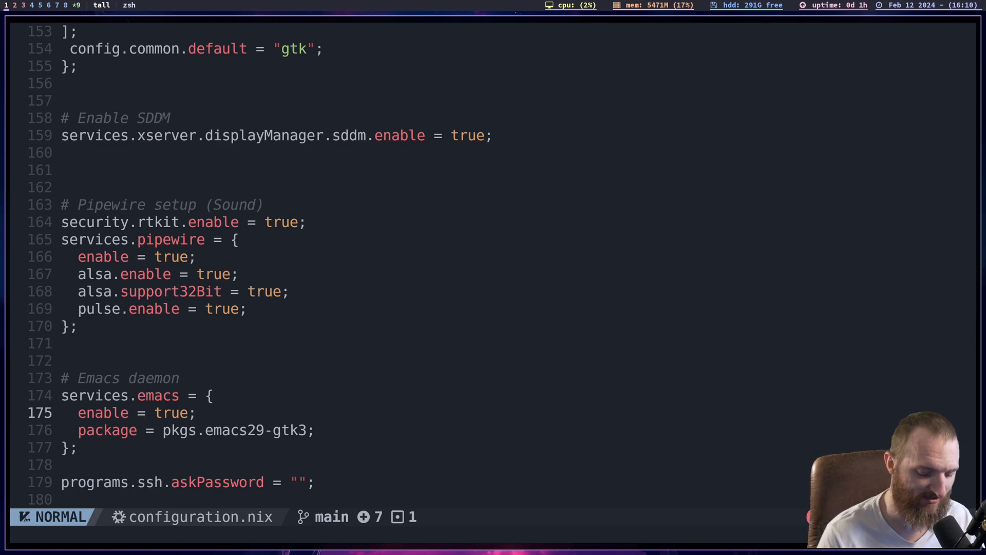
key("j")
key("j")
key("j")
key("j")
key("j")
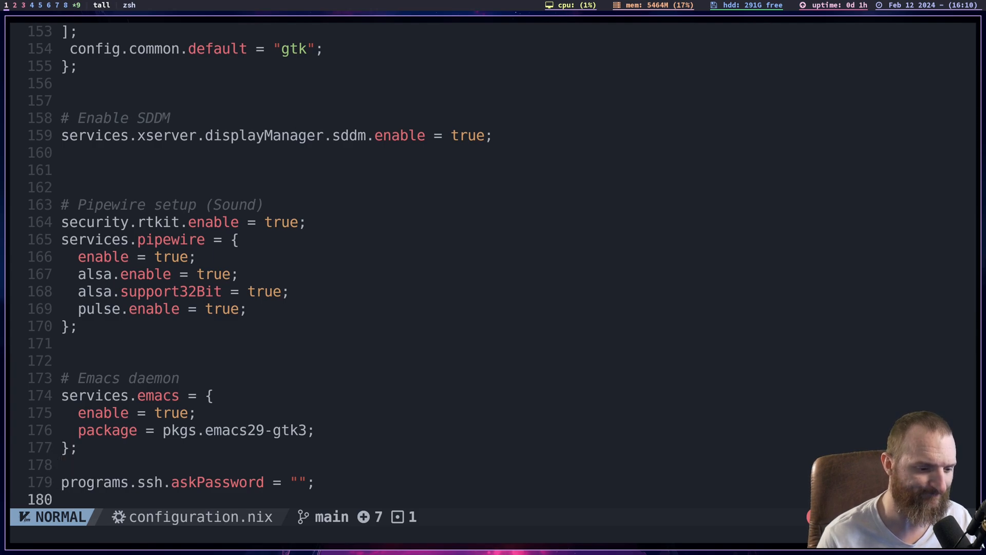
- Examine the programs.ssh.askPassword line below the Emacs daemon block
key("j")
key("j")
key("j")
key("k")
key("k")
key("k")
key("k")
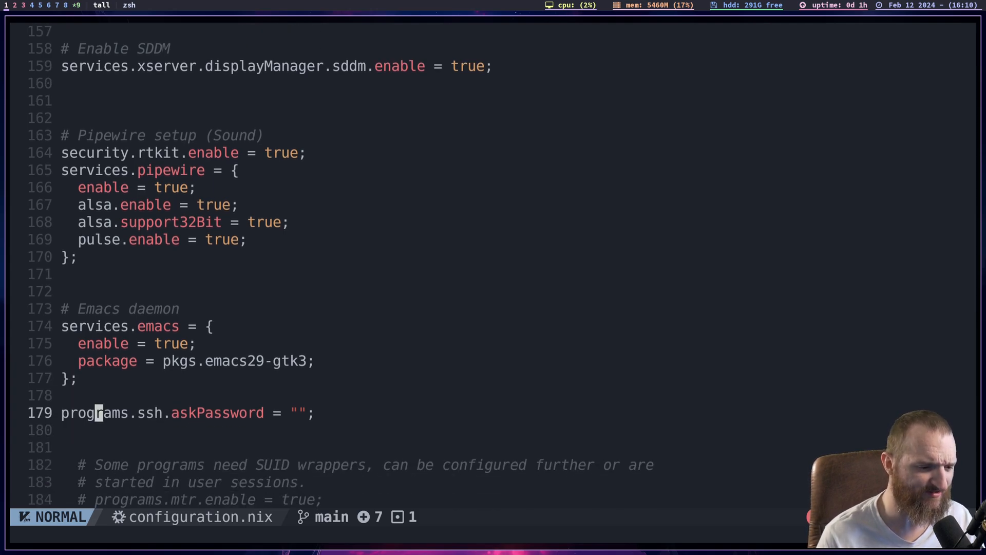
key("j")
key("j")
key("j")
key("k")
key("k")
key("k")
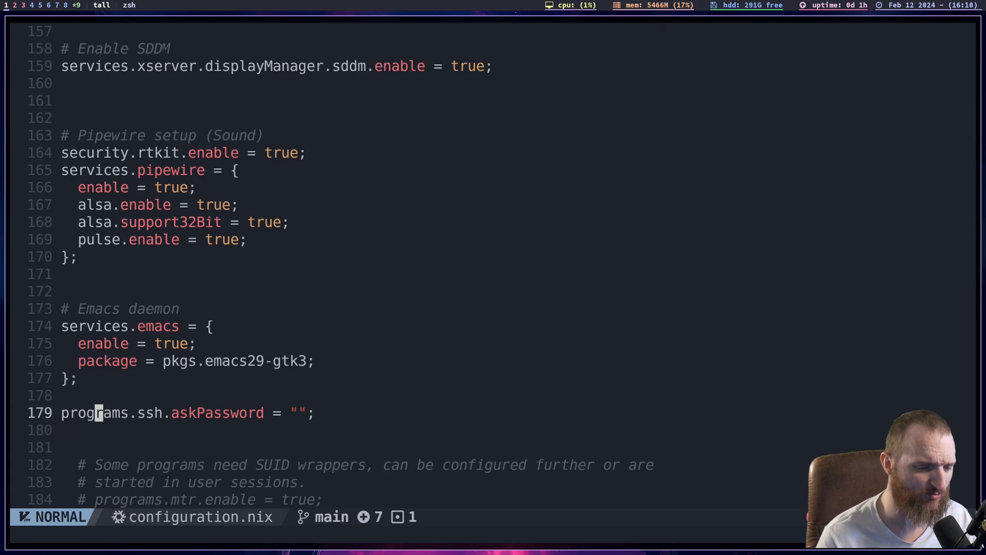
key("j")
key("j")
key("j")
key("j")
key("k")
key("k")
key("k")
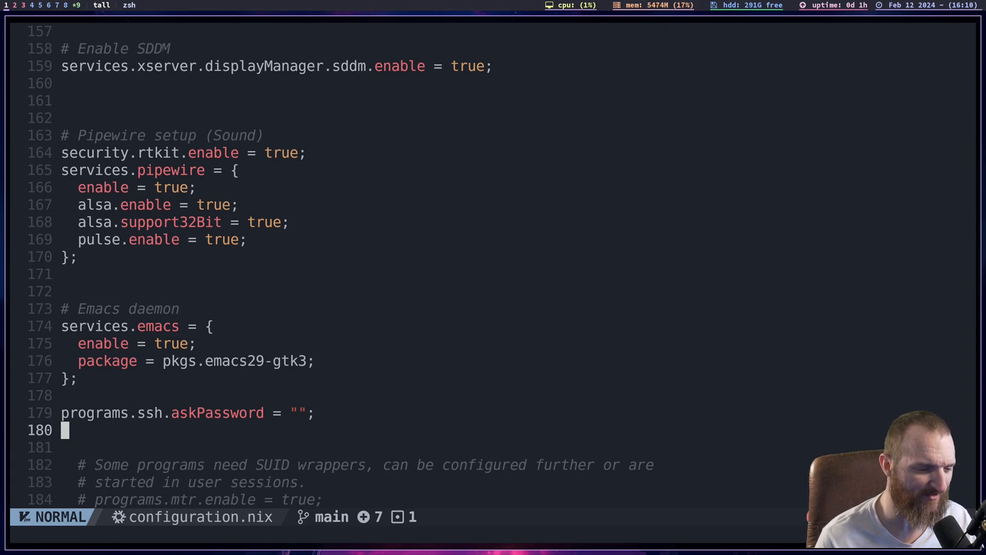
key("j")
key("k")
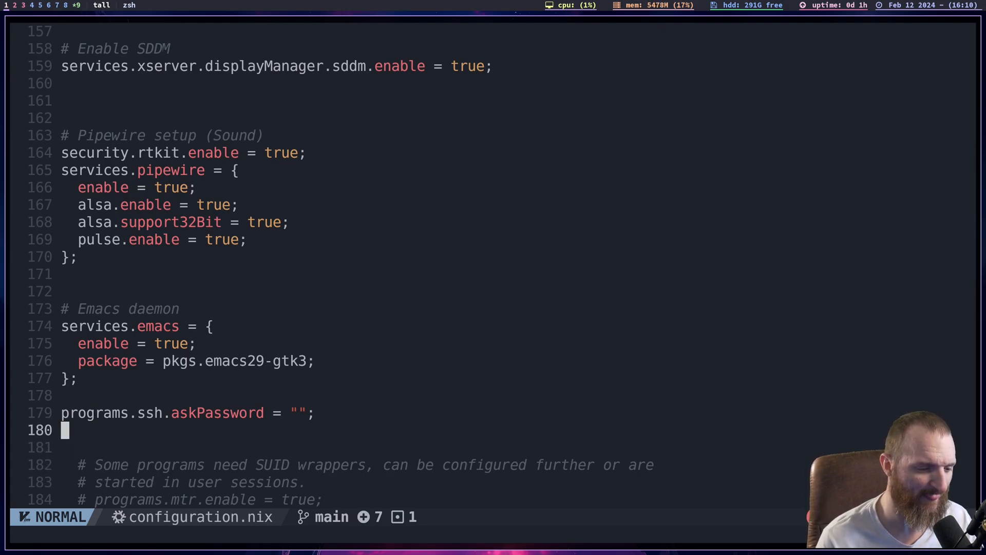
key("k")
- Look through the commented-out defaults for SUID wrappers, the OpenSSH daemon and firewall ports, down to the Nix Optimized Settings section
key("j")
key("j")
key("j")
key("j")
key("j")
key("j")
key("j")
key("j")
key("j")
key("j")
key("j")
key("j")
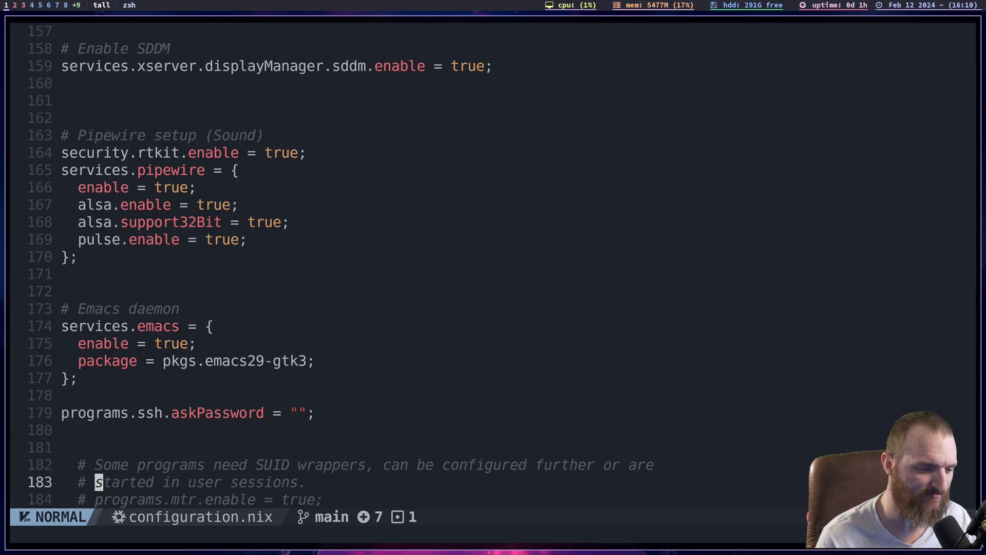
key("j")
key("j")
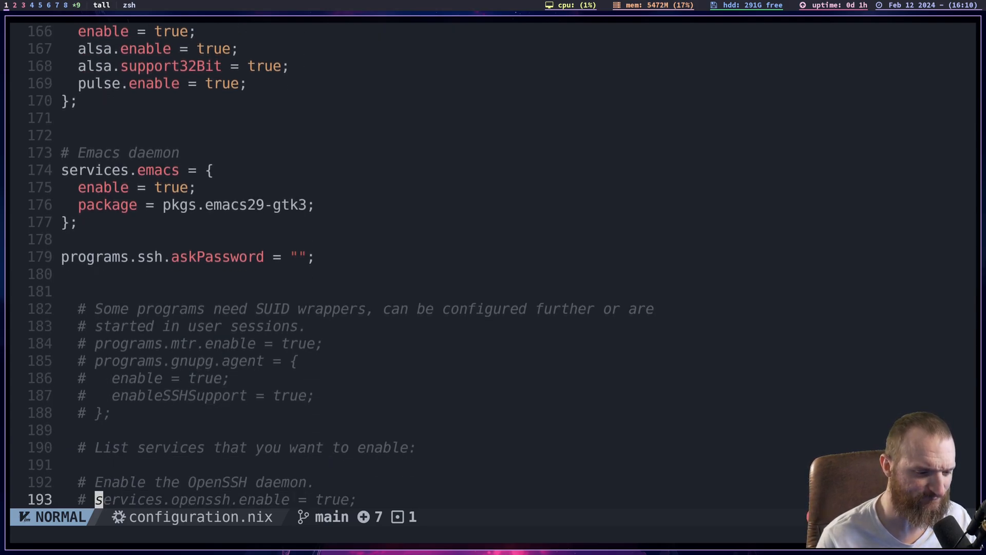
key("j")
key("j")
key("j")
key("j")
key("j")
key("j")
key("j")
key("j")
key("j")
key("j")
key("j")
key("j")
key("j")
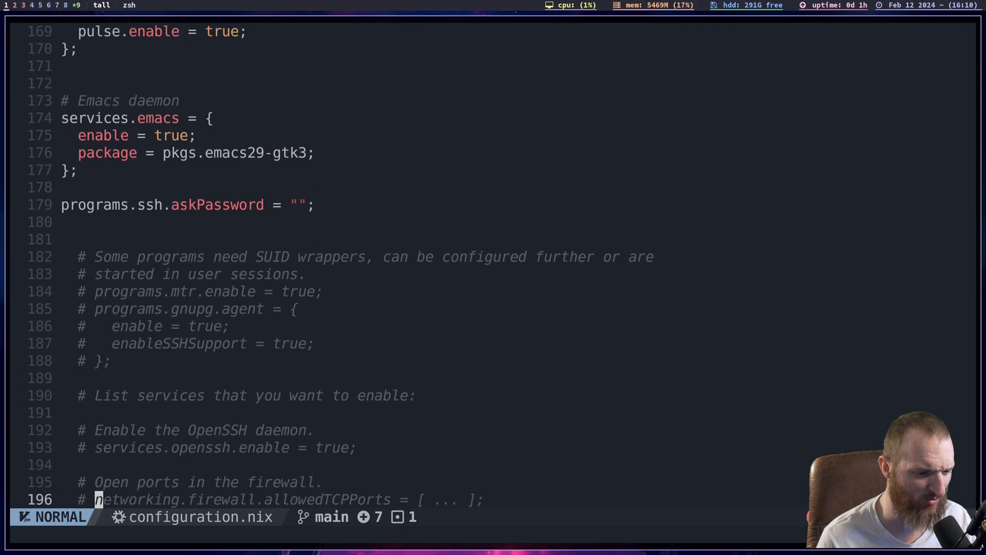
key("k")
key("k")
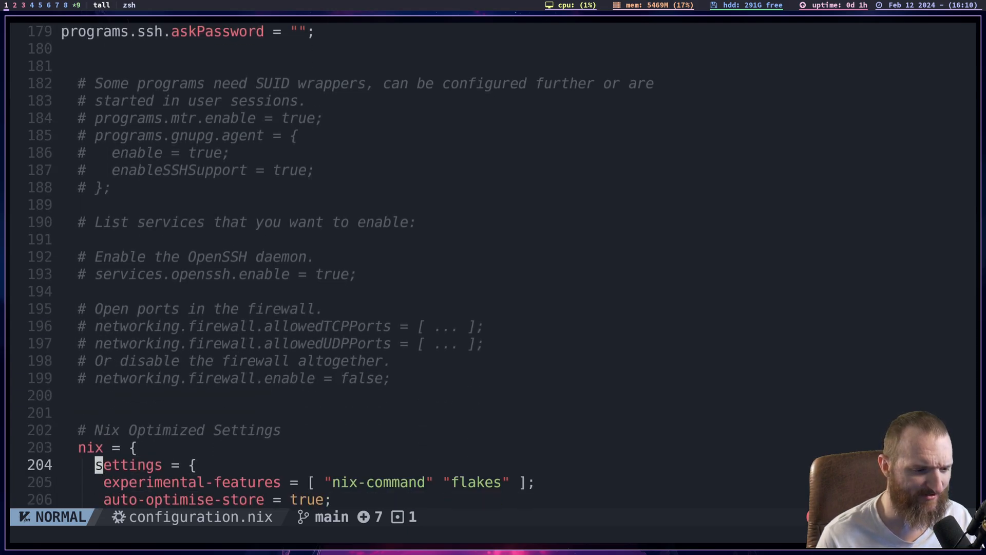
- Examine the settings block under Nix Optimized Settings, focusing on experimental-features with nix-command and flakes
key("j")
key("j")
key("j")
key("j")
key("j")
key("j")
key("j")
key("k")
key("k")
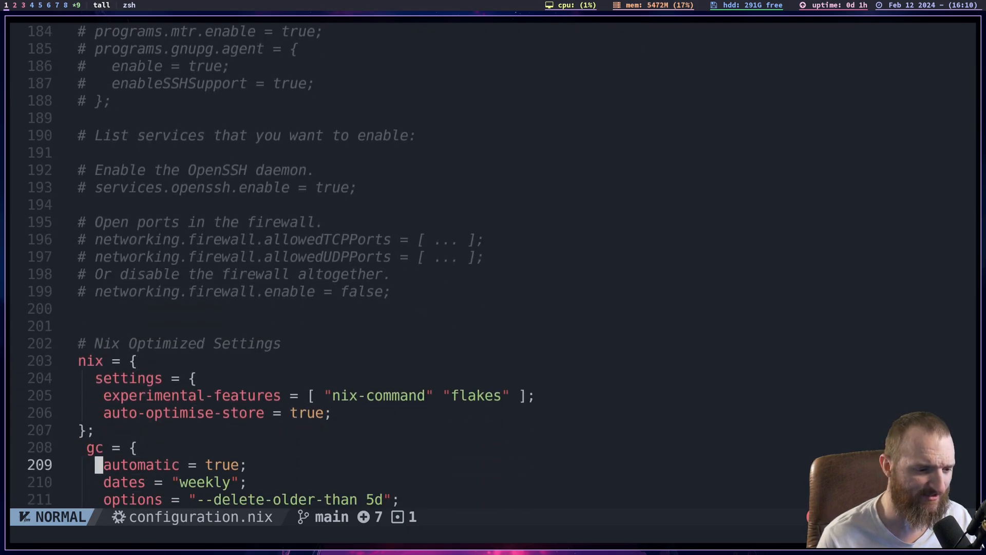
key("k")
key("k")
key("k")
key("k")
key("k")
key("k")
key("k")
key("j")
key("j")
key("j")
key("j")
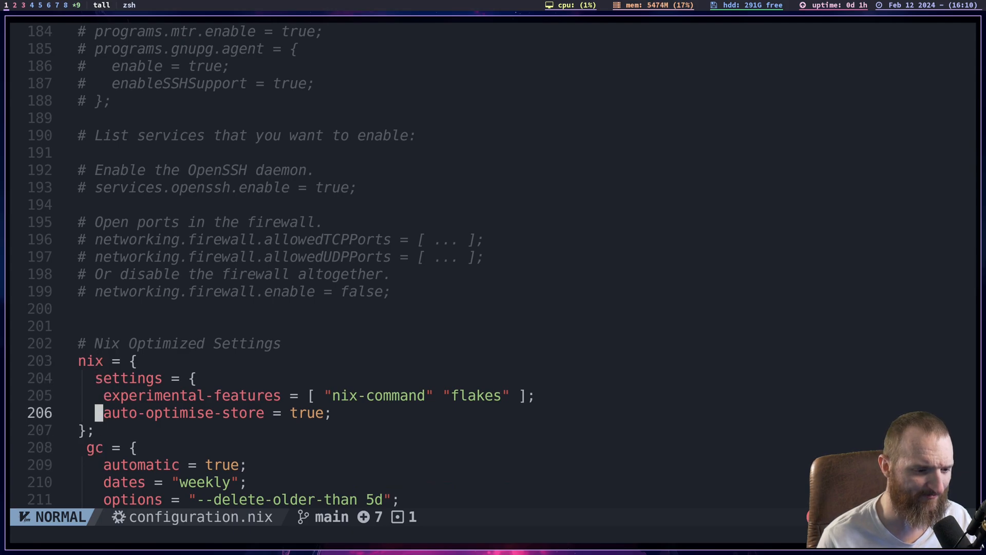
key("k")
key("k")
key("k")
key("j")
key("j")
key("j")
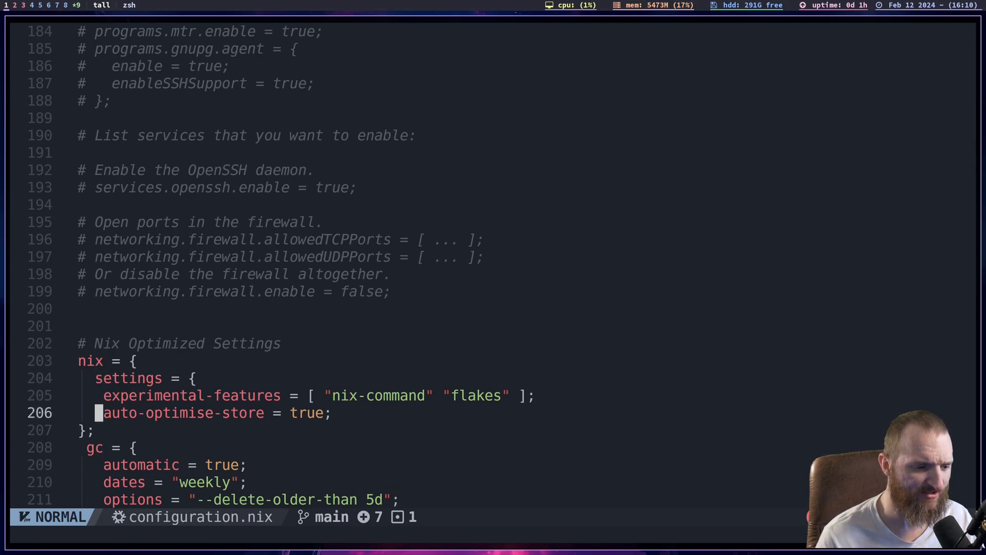
key("k")
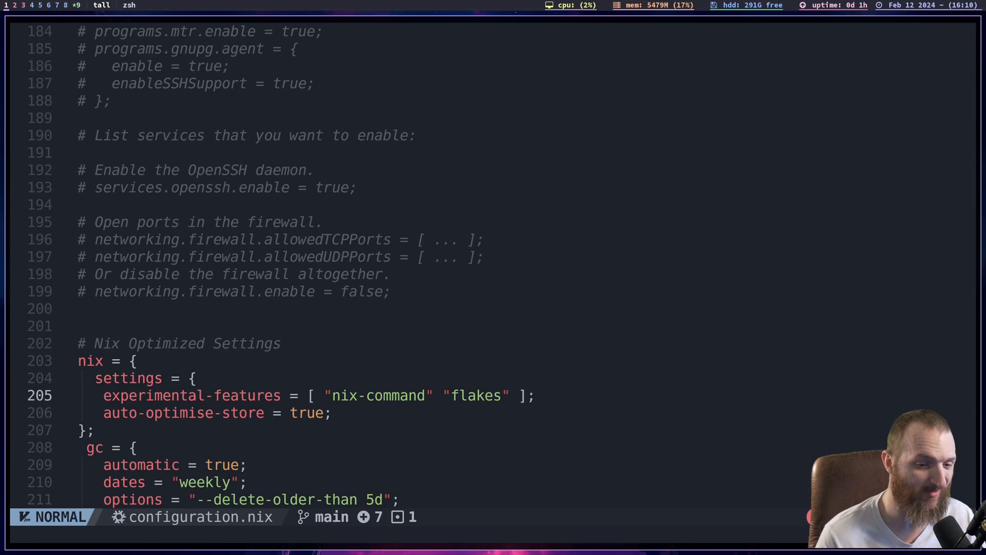
- Examine the auto-optimise-store option in the nix settings block
key("j")
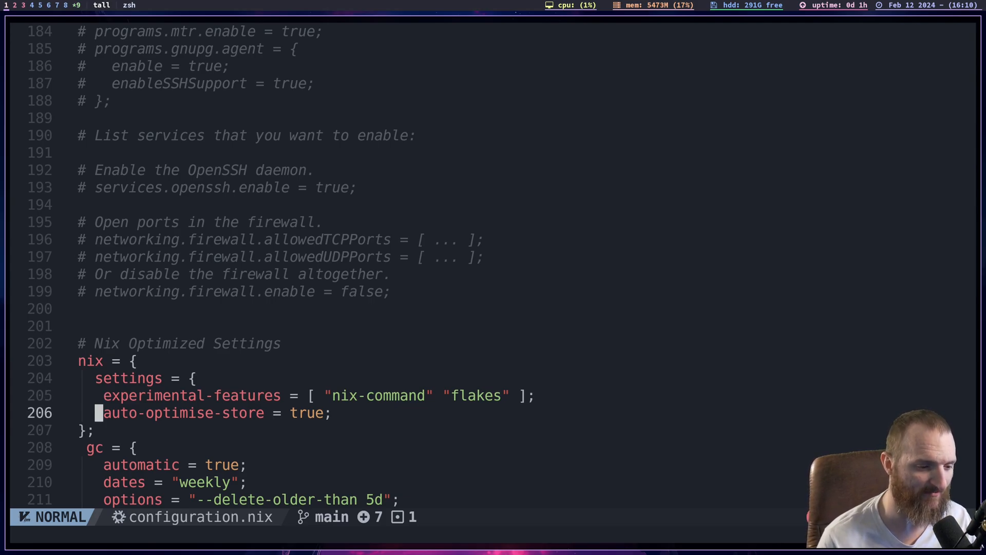
key("k")
key("j")
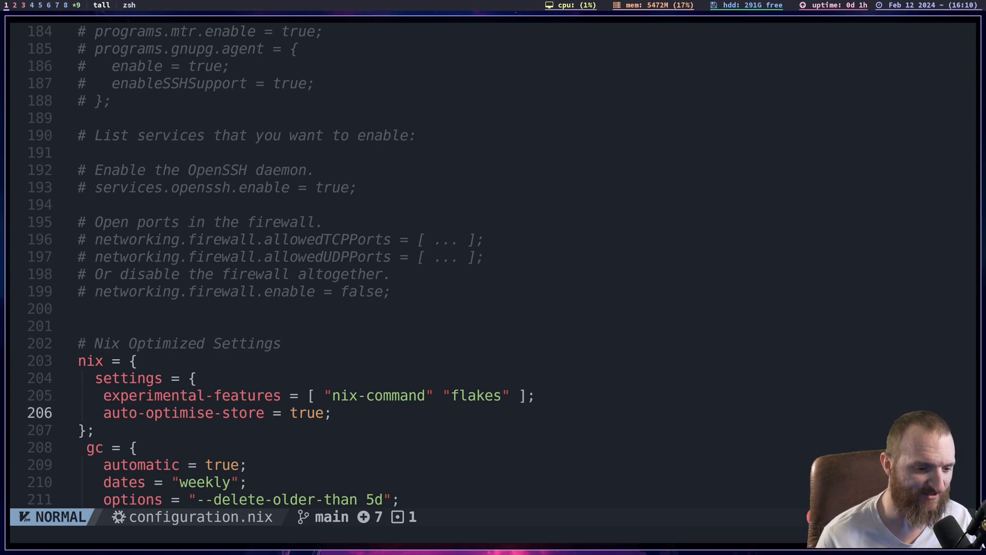
- Examine the gc block of the nix section, starting with its automatic option
key("j")
key("j")
key("j")
key("j")
key("j")
key("j")
key("j")
key("j")
key("k")
key("k")
key("k")
key("k")
key("k")
key("k")
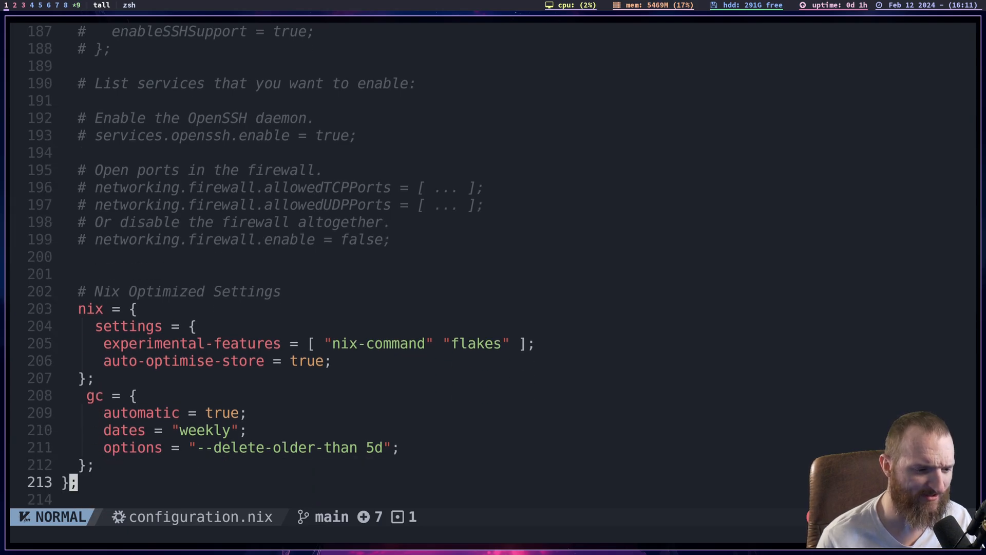
key("k")
key("j")
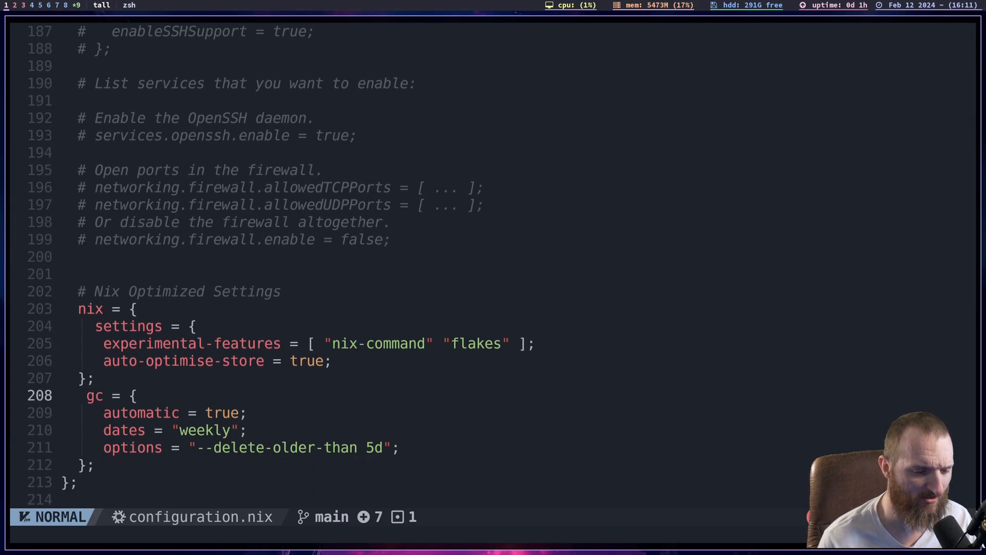
key("j")
key("j")
key("k")
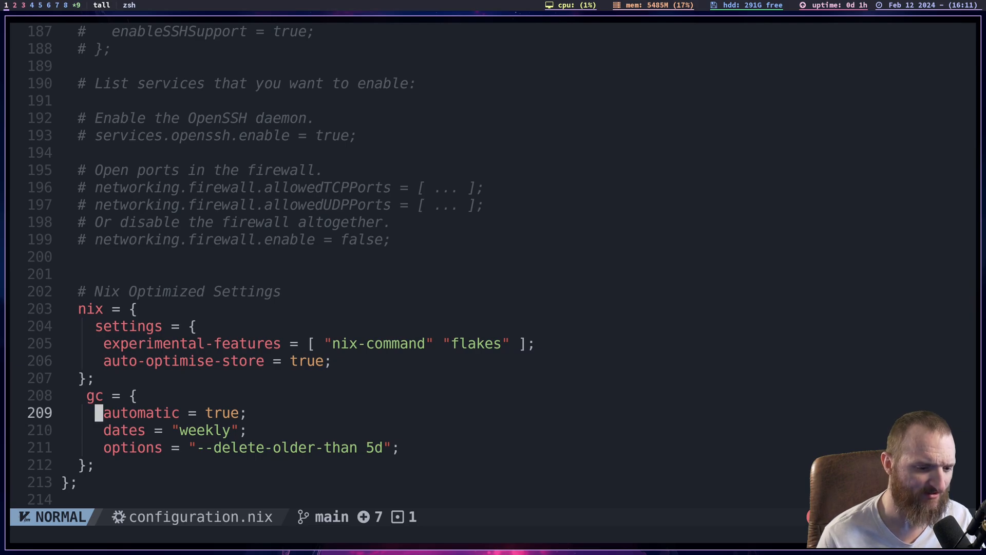
key("j")
key("k")
key("k")
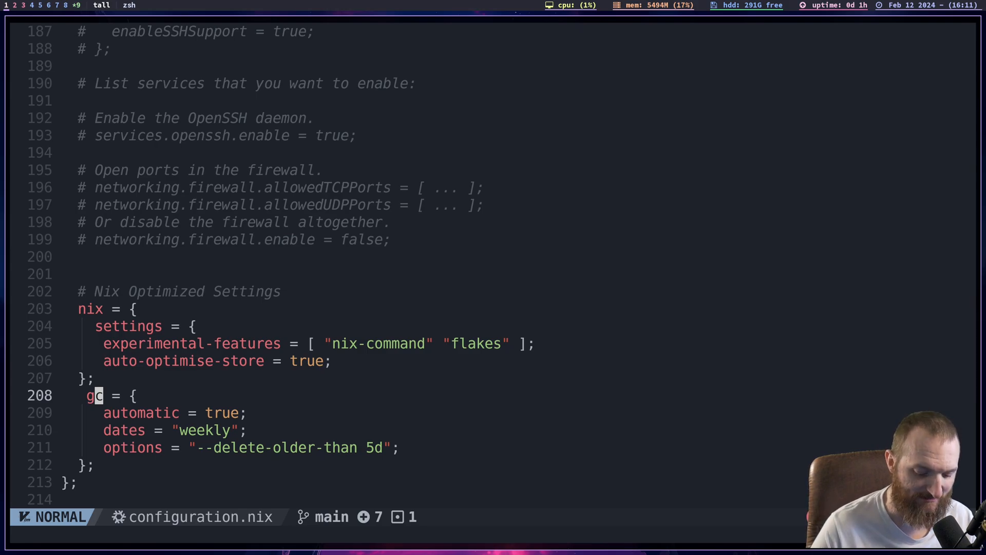
- Examine the garbage collection schedule in the gc block: the dates option and the --delete-older-than options string
key("j")
key("j")
key("j")
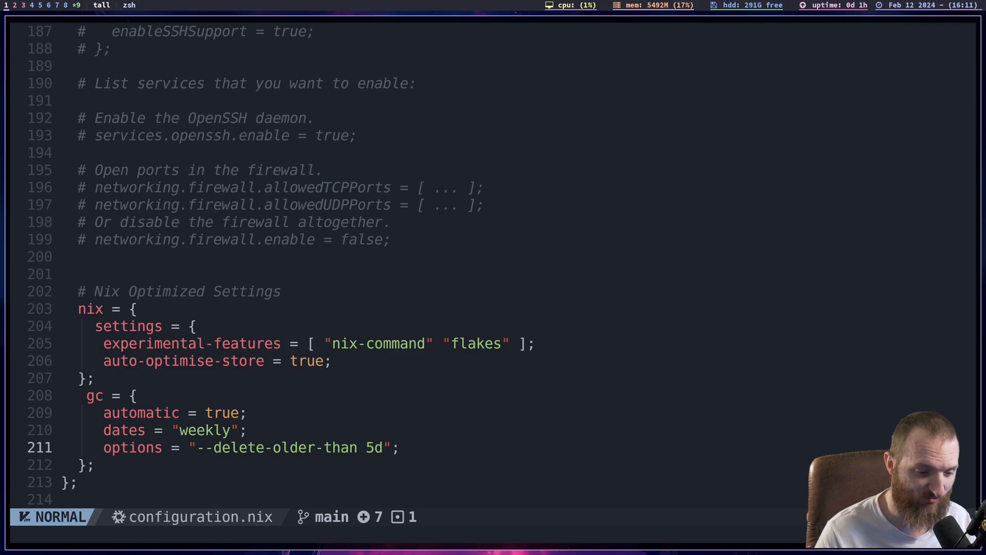
key("j")
key("k")
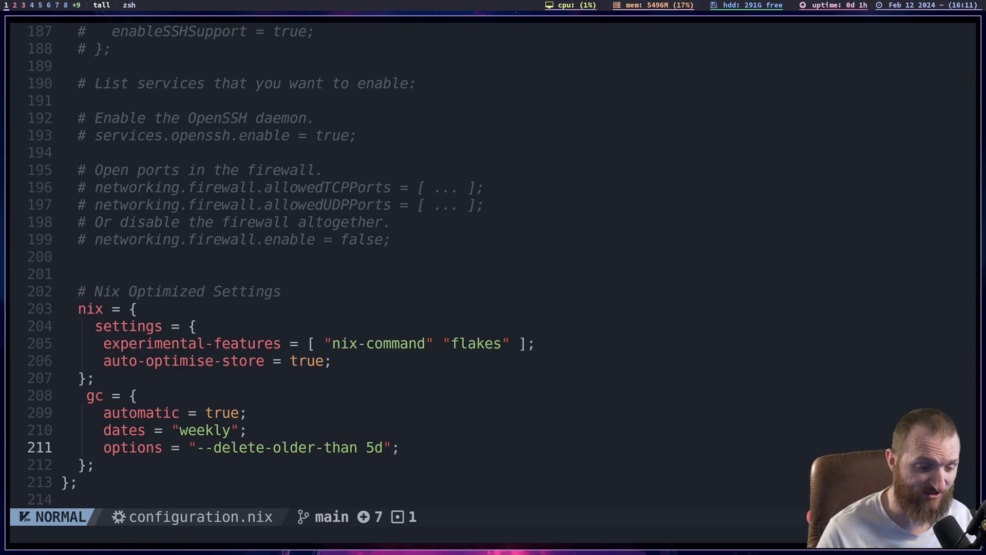
key("j")
key("j")
key("k")
key("k")
key("k")
key("k")
key("j")
key("j")
key("j")
key("j")
key("j")
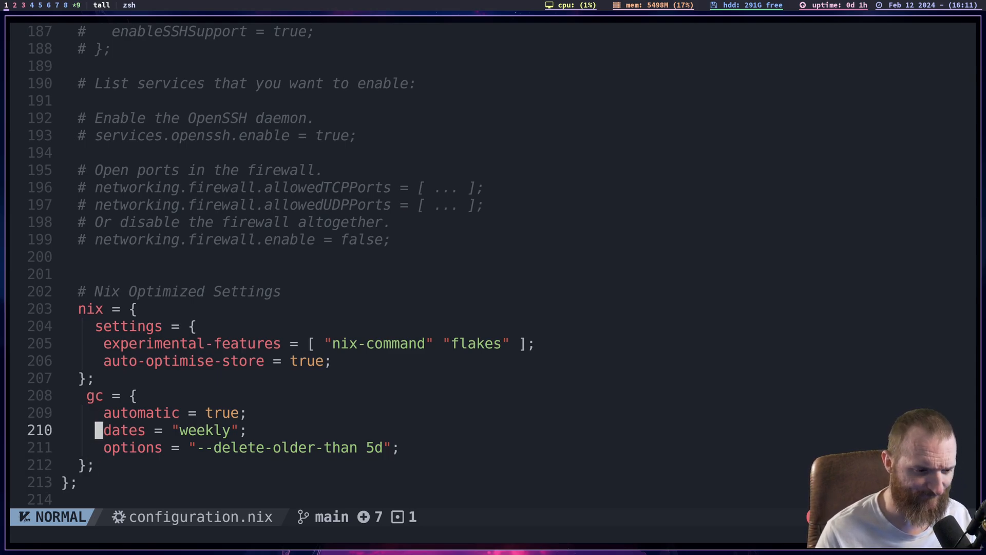
key("k")
key("k")
key("k")
key("k")
key("k")
key("k")
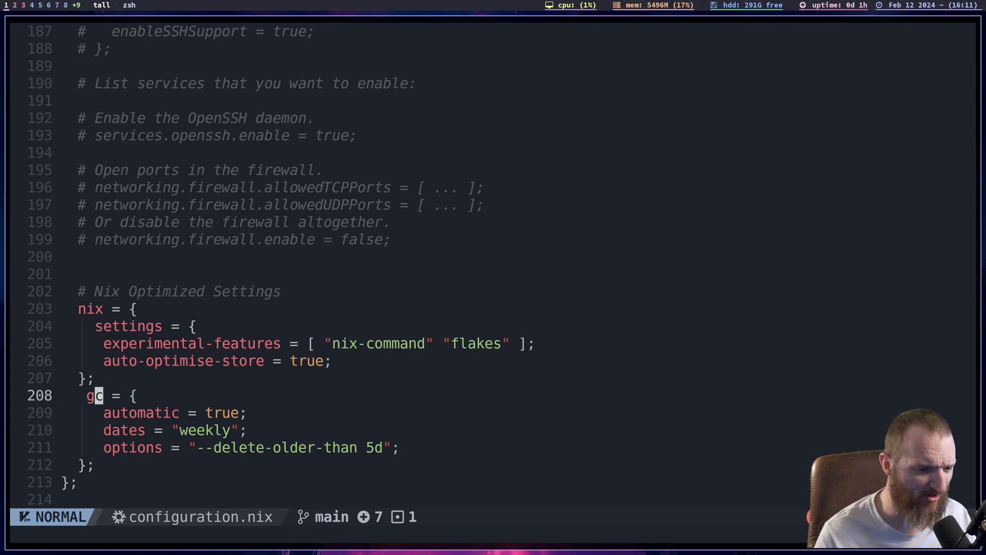
- Go to the end of configuration.nix and examine the system.stateVersion line with its comment
key("j")
key("j")
key("j")
key("j")
key("j")
key("j")
key("j")
key("j")
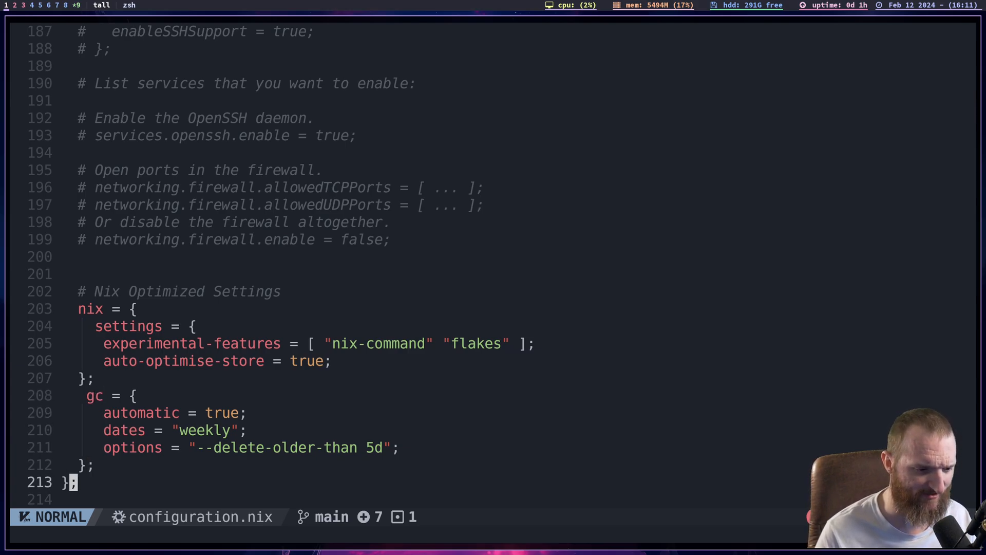
key("j")
key("j")
key("j")
key("j")
key("j")
key("j")
key("j")
key("j")
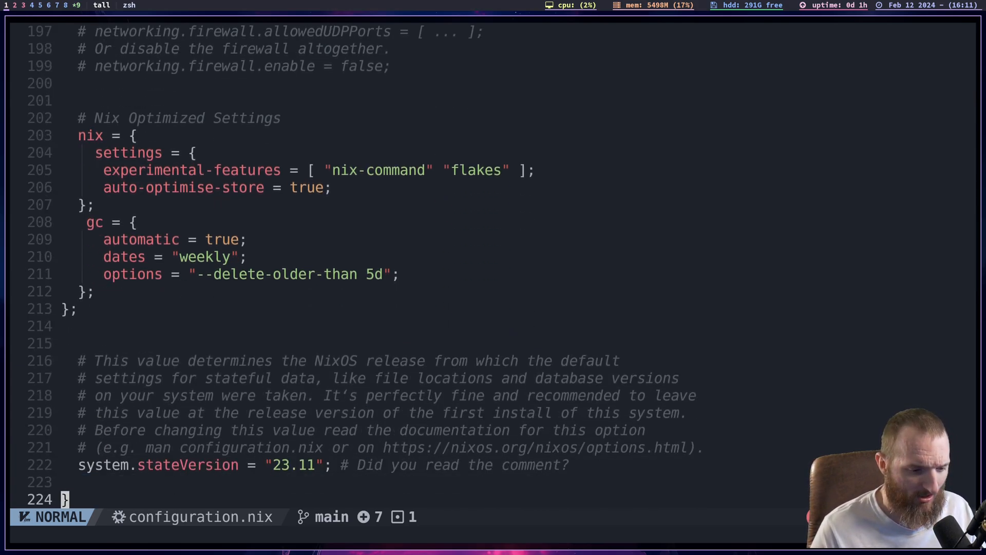
key("k")
key("k")
key("j")
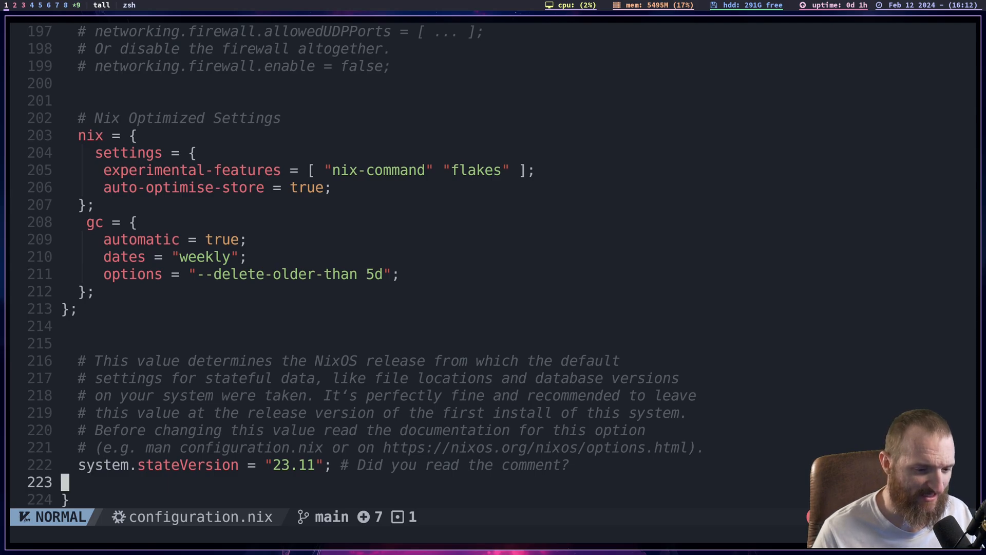
key("k")
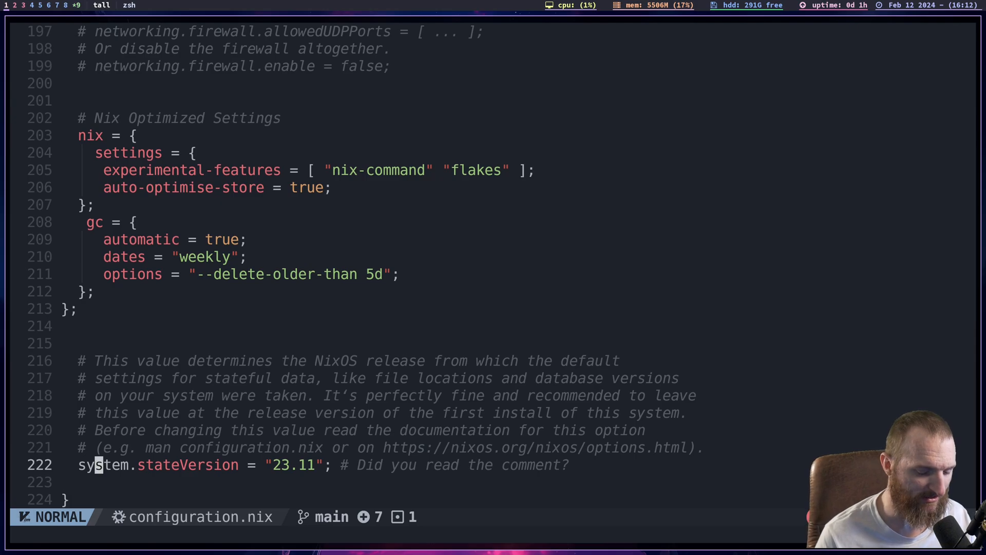
- Open flake.nix from the current directory in the editor with the :e command
key("colon")
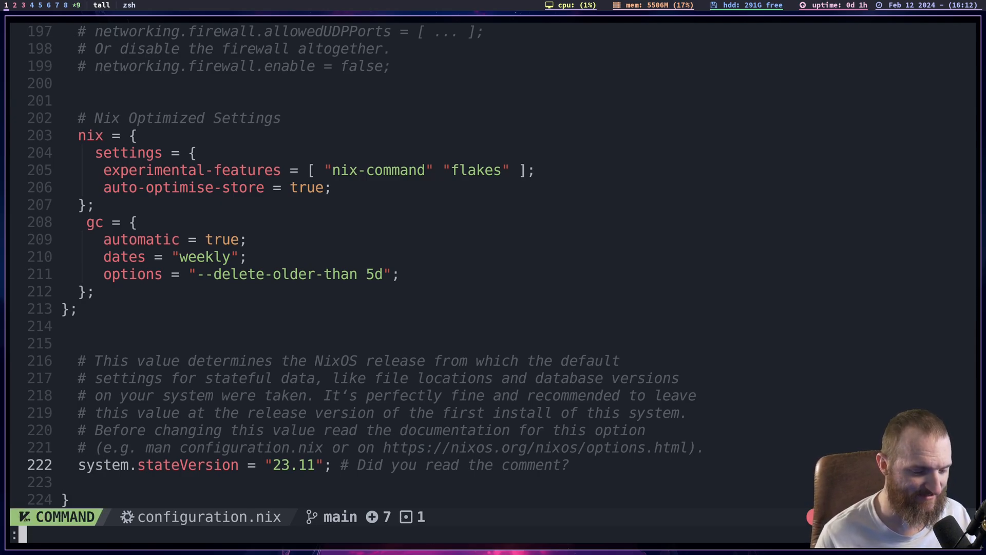
type("e ")
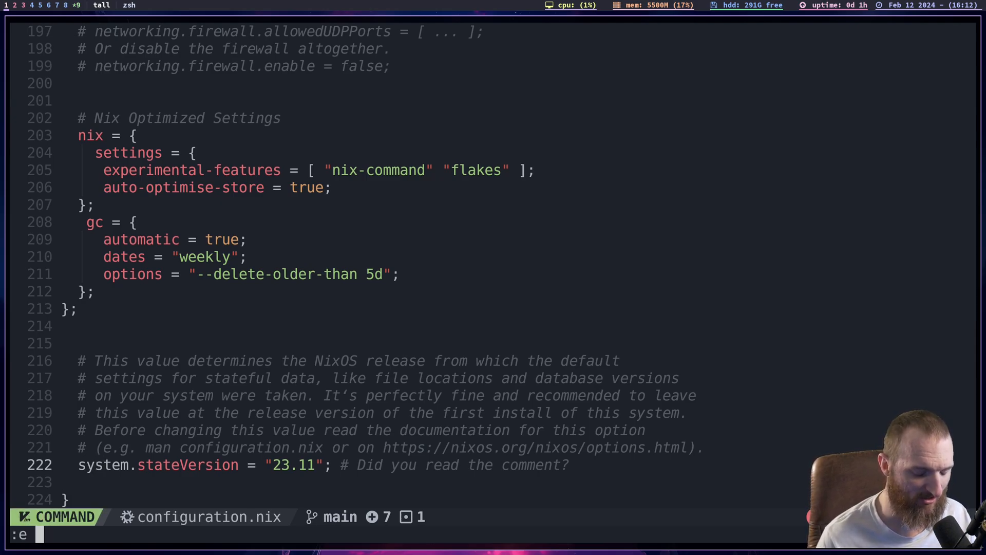
type("./.")
key("Tab")
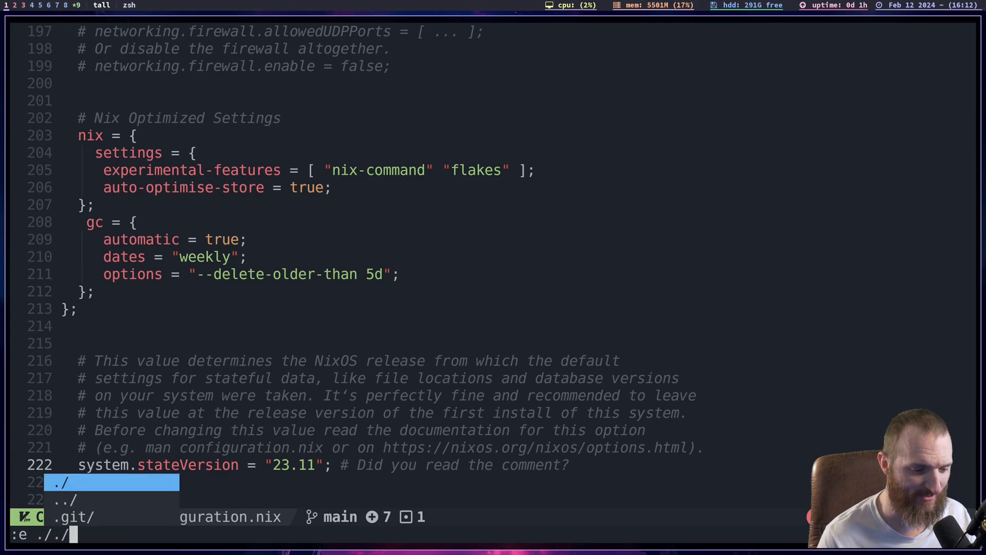
key("BackSpace")
key("BackSpace")
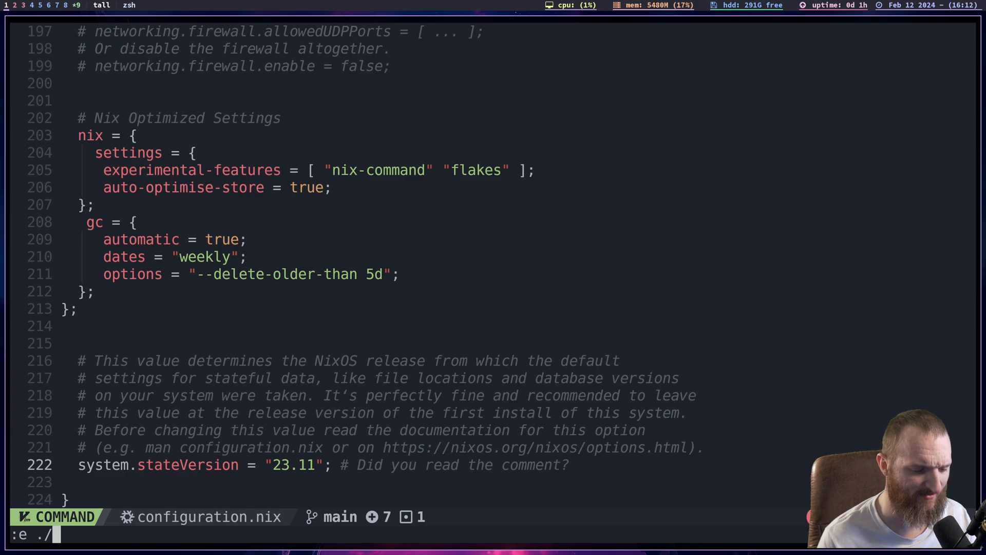
type("bux")
key("BackSpace")
key("BackSpace")
key("BackSpace")
type("ni")
key("BackSpace")
key("BackSpace")
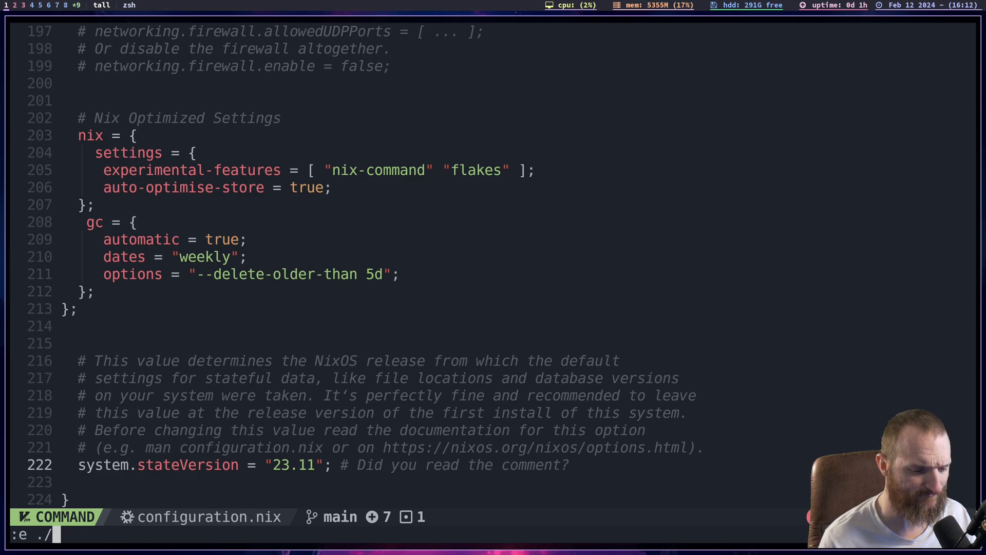
type("flake")
key("Tab")
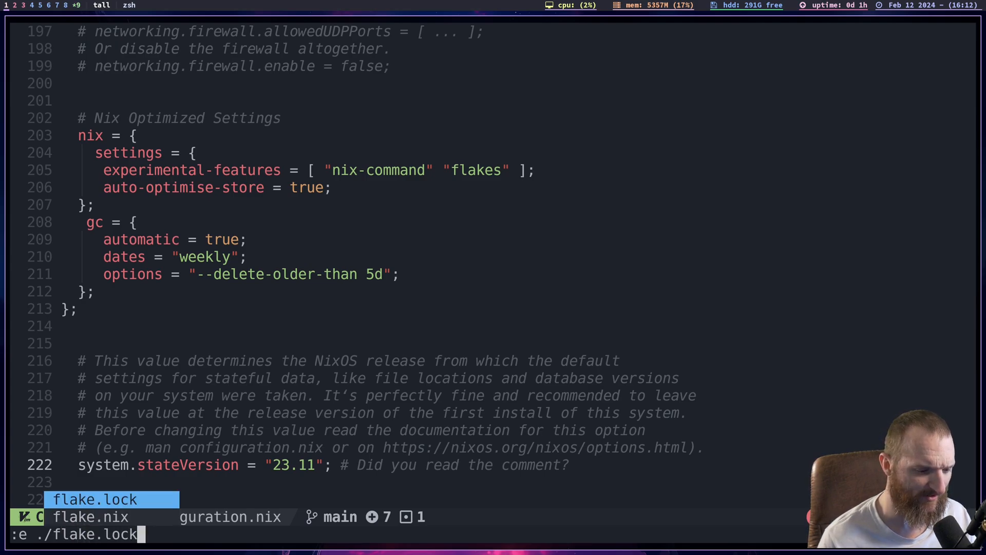
key("Tab")
key("Return")
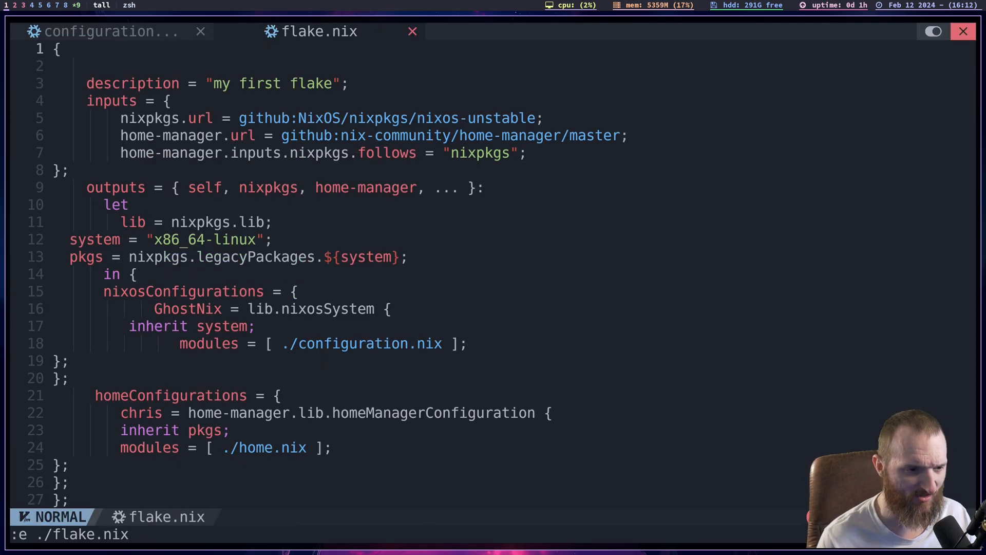
- Examine the start of flake.nix, from the description to the inputs block and its nixpkgs.url line
key("j")
key("j")
key("j")
key("j")
key("k")
key("k")
key("k")
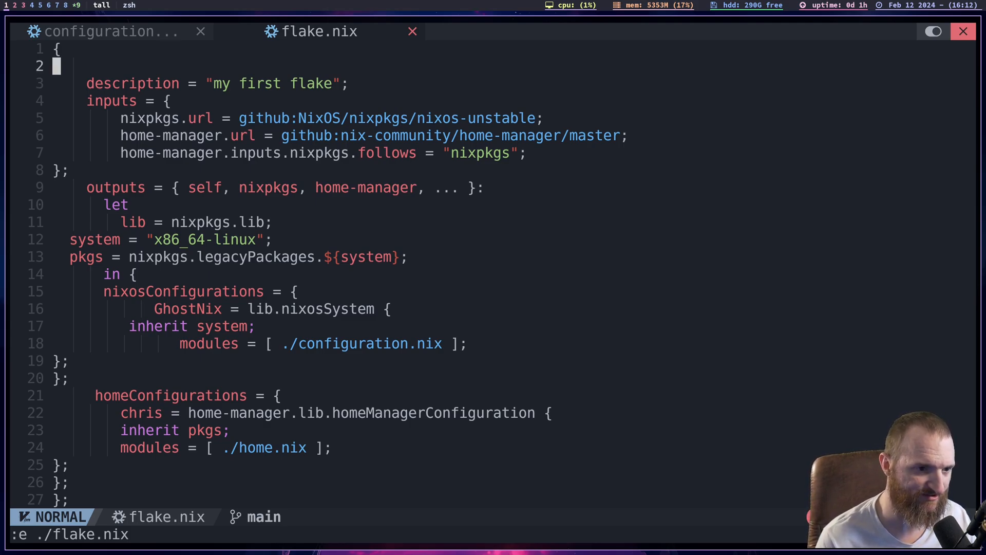
key("j")
key("j")
key("j")
key("j")
key("j")
key("k")
key("k")
key("k")
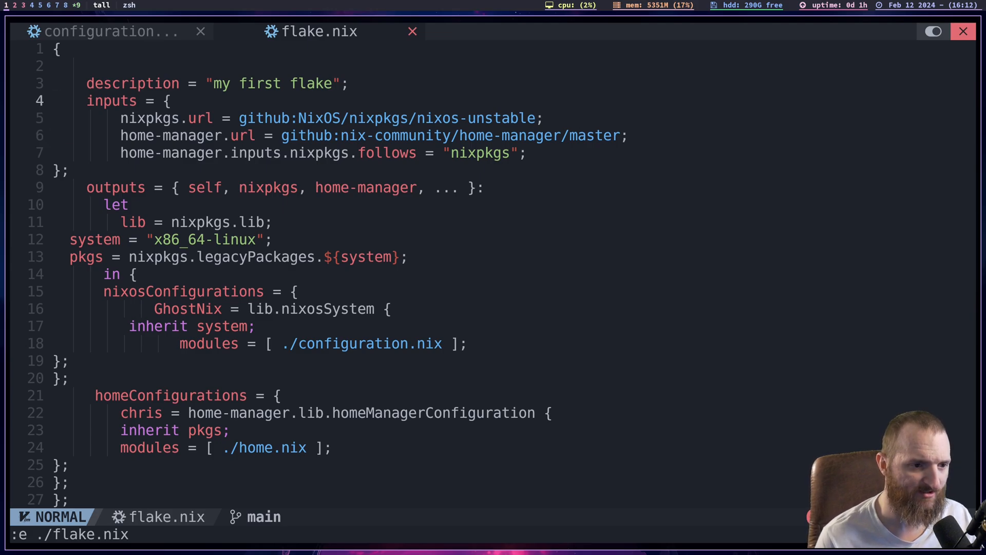
key("j")
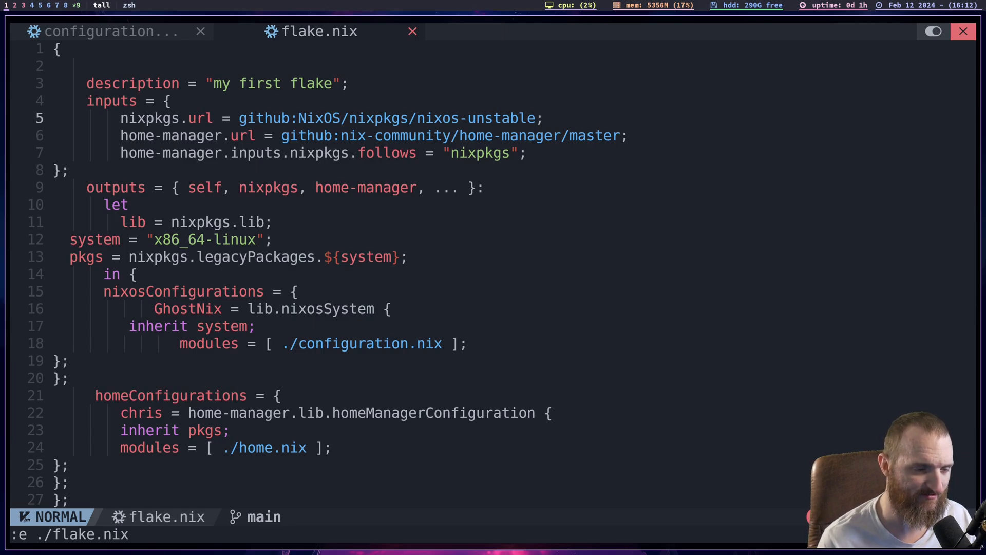
- Examine the home-manager inputs in flake.nix and the argument list of the outputs function
key("j")
key("k")
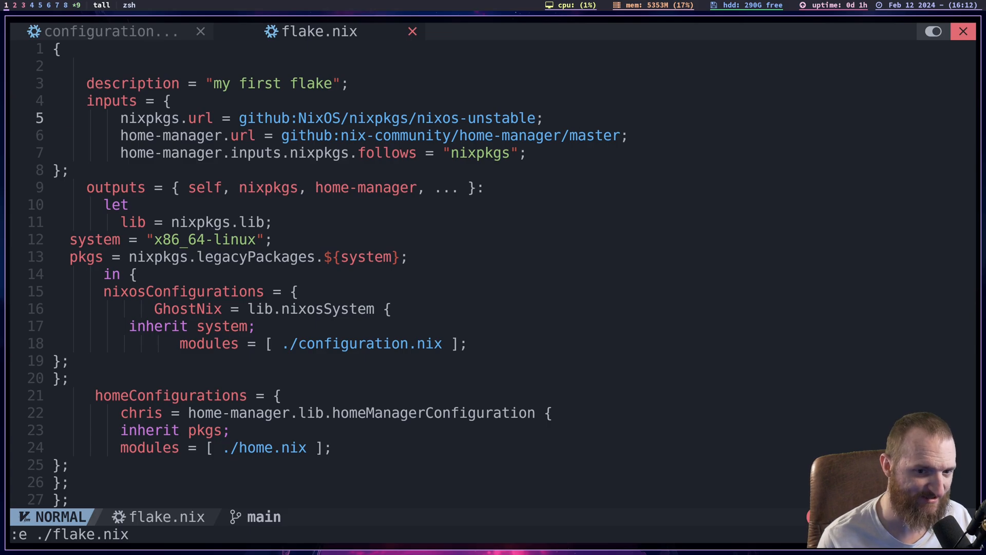
key("j")
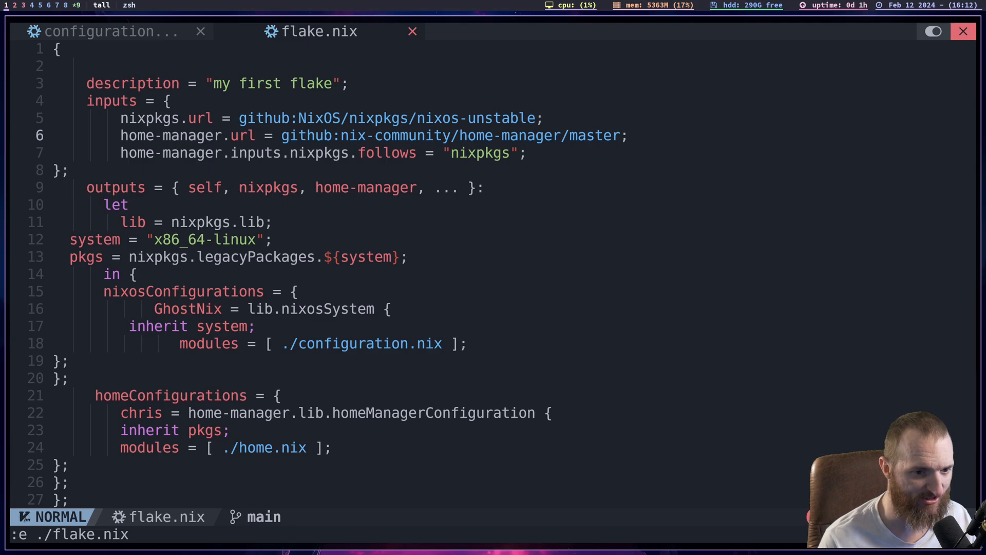
key("j")
key("j")
key("j")
key("j")
key("j")
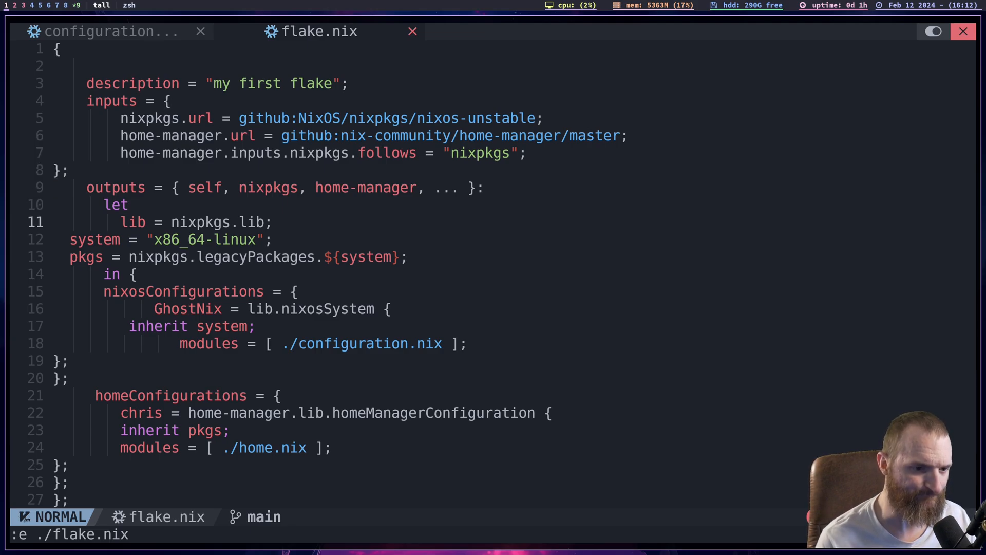
key("k")
key("k")
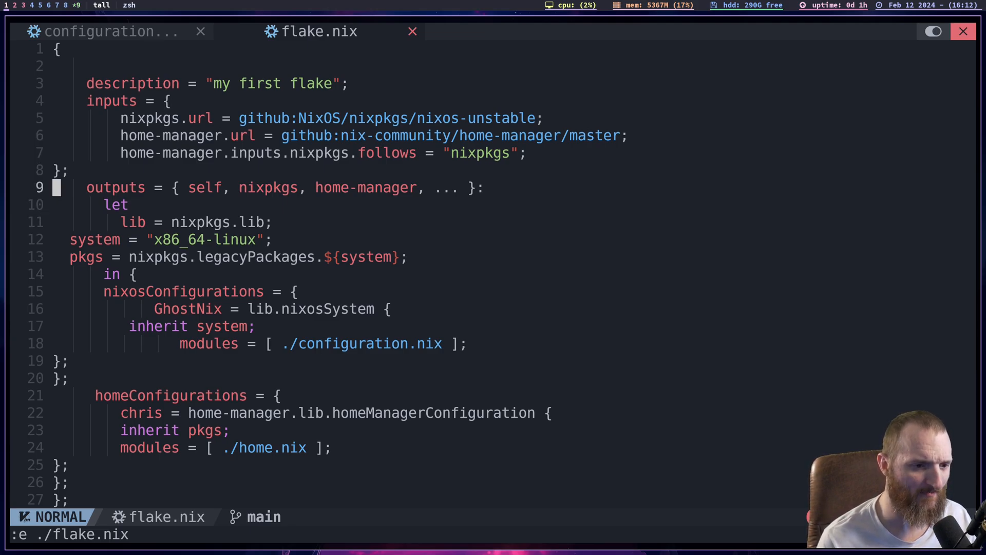
- Examine the lib and system definitions in the let block of flake.nix
key("j")
key("j")
key("j")
key("j")
key("k")
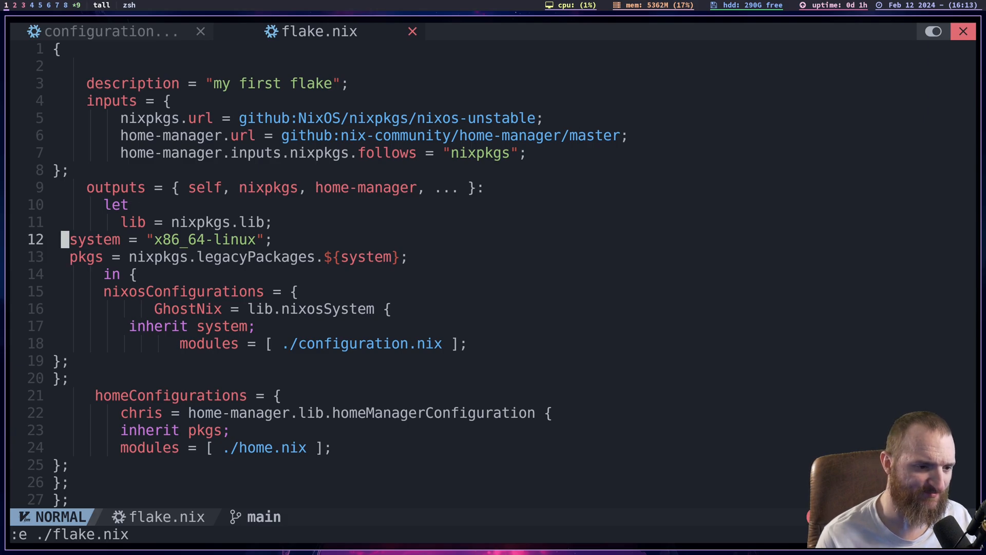
key("j")
key("k")
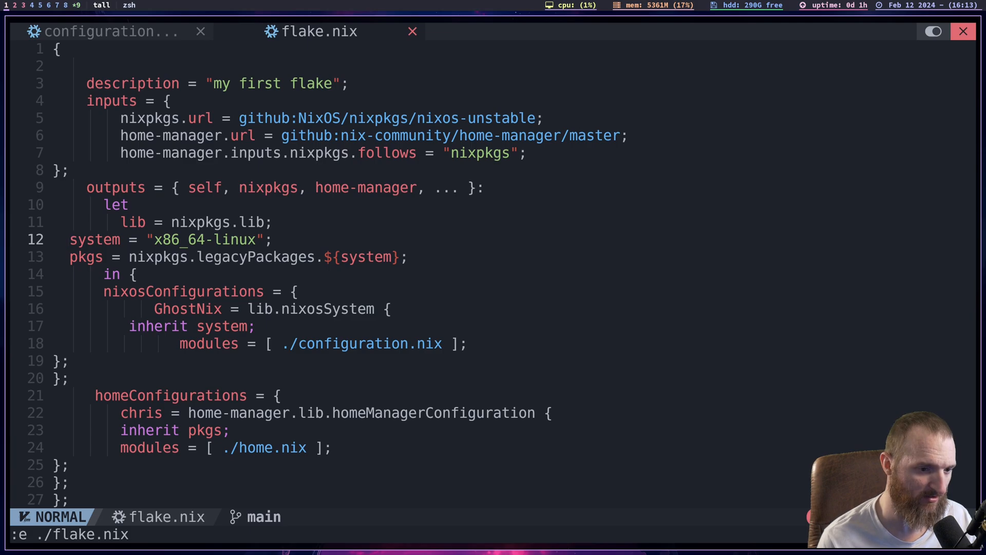
- Examine the pkgs definition in the let block, with its nixpkgs.legacyPackages reference
key("j")
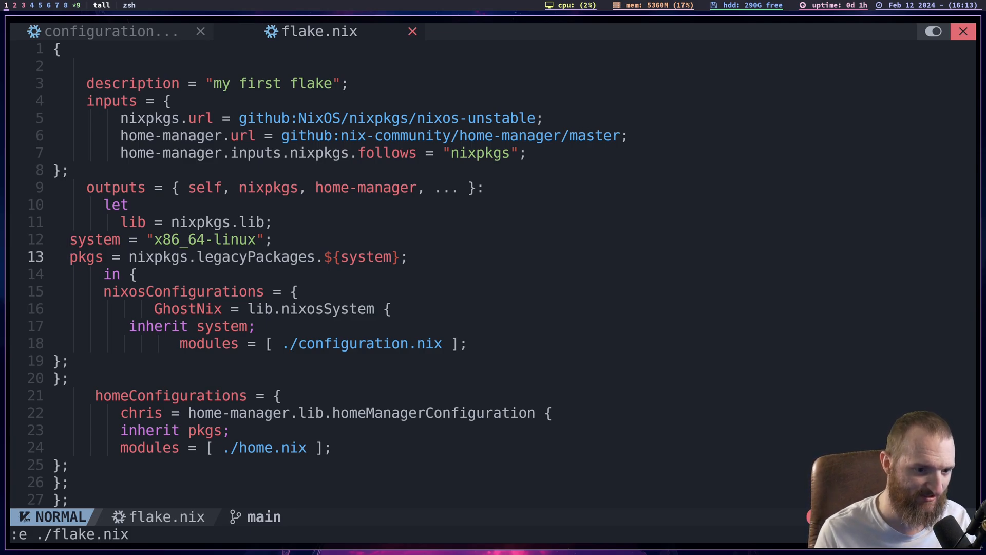
key("k")
key("j")
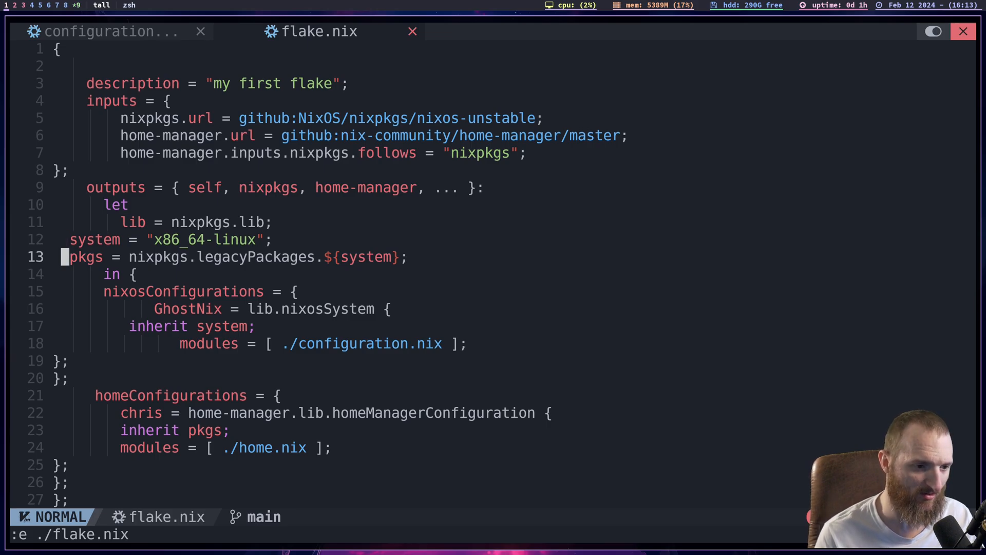
key("j")
key("k")
key("l")
key("l")
key("l")
key("l")
key("l")
key("l")
key("l")
key("l")
key("l")
key("l")
key("l")
key("l")
key("l")
key("l")
key("l")
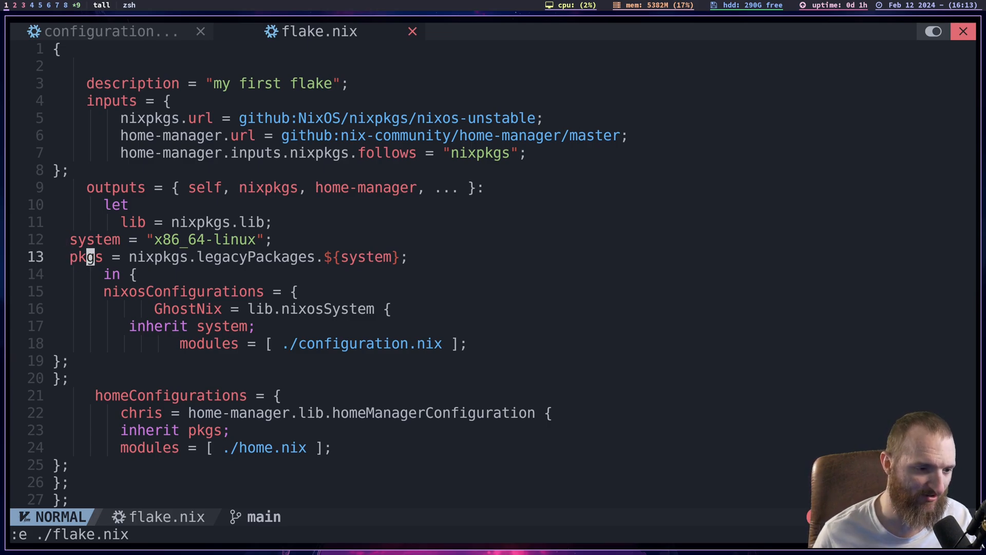
key("l")
key("l")
key("l")
key("l")
key("l")
key("l")
key("l")
key("l")
key("l")
key("l")
key("l")
key("l")
key("l")
key("l")
key("l")
key("l")
key("l")
key("l")
key("l")
key("l")
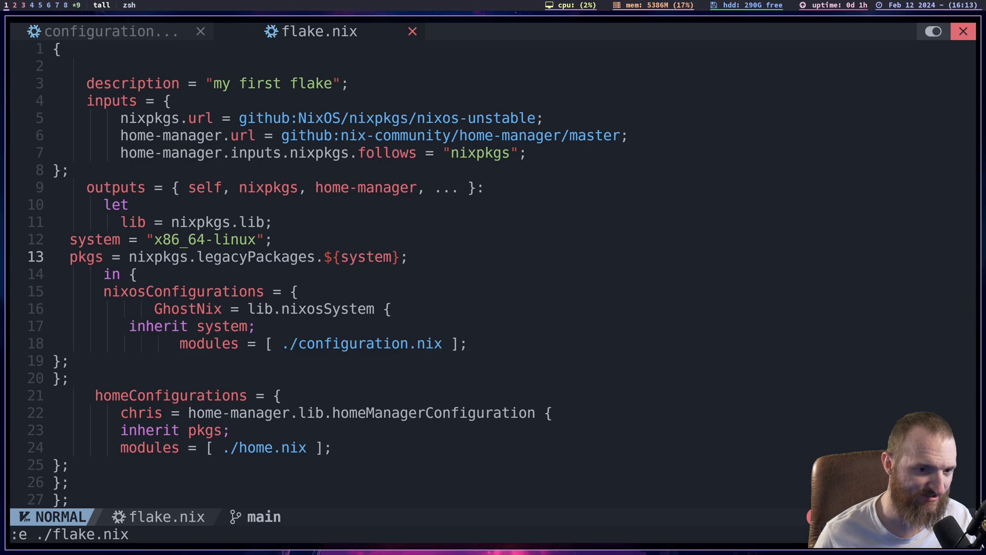
- Go back to the inputs block and examine the nixpkgs.url line that the pkgs definition relies on
key("k")
key("k")
key("k")
key("k")
key("k")
key("k")
key("k")
key("k")
key("k")
key("j")
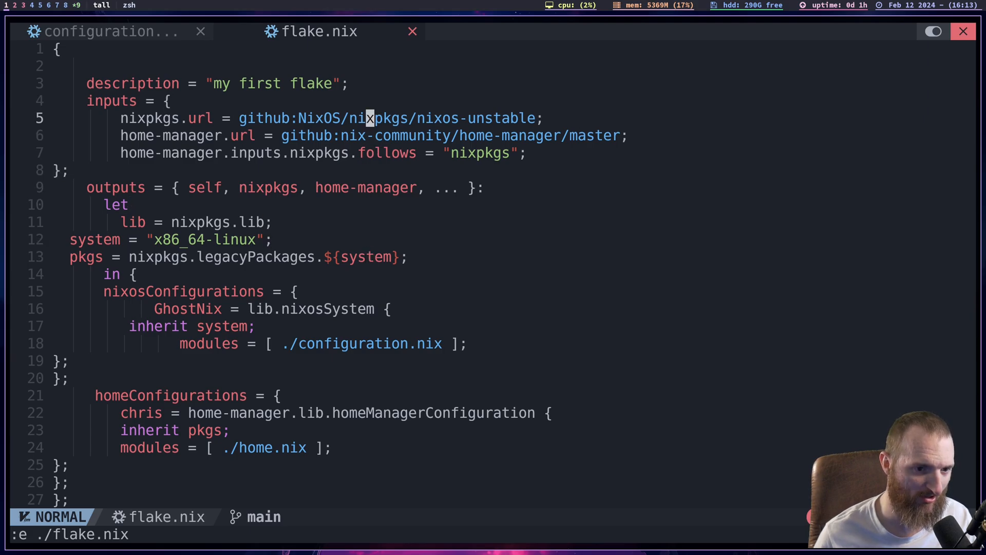
key("k")
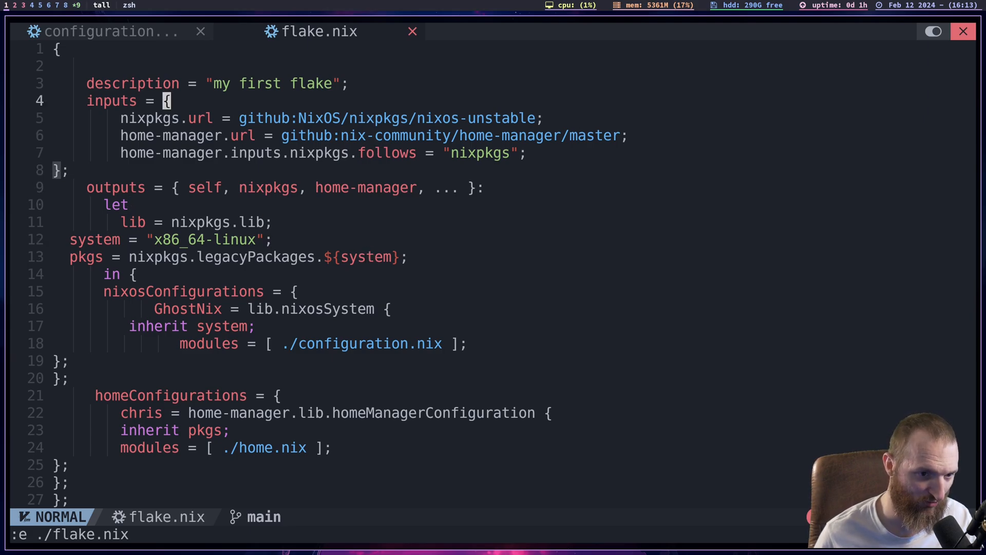
- Compare the ${system} reference in the pkgs definition with the value assigned to system in the let block
key("j")
key("j")
key("j")
key("j")
key("j")
key("j")
key("j")
key("j")
key("j")
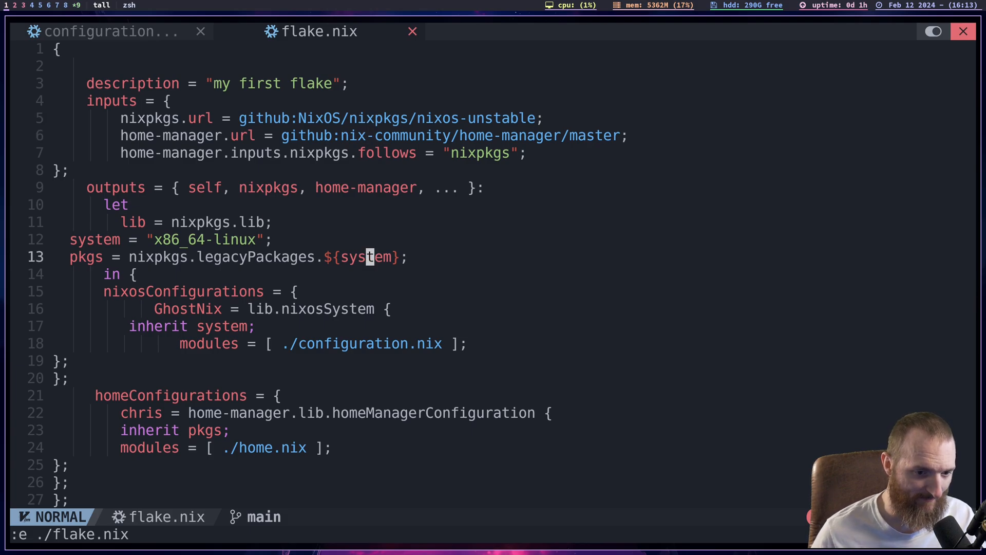
key("k")
key("j")
key("k")
key("j")
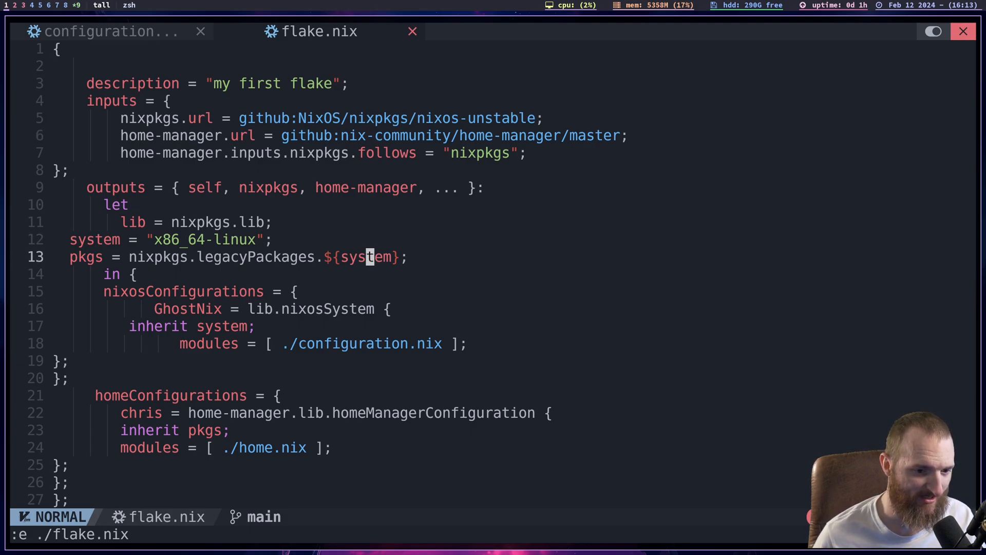
key("k")
key("h")
key("h")
key("h")
key("h")
key("h")
key("h")
key("h")
key("h")
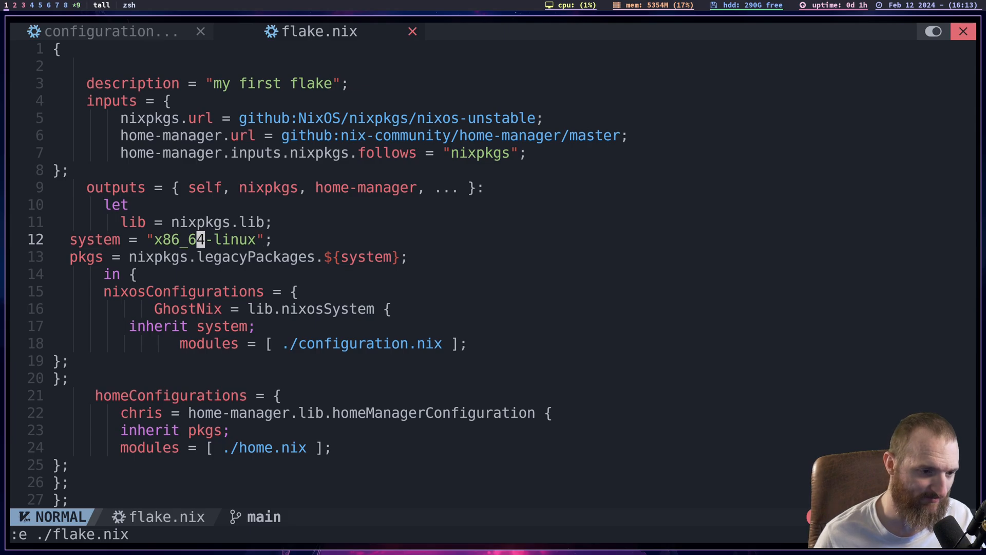
key("l")
key("e")
key("e")
- Go through the nixosConfigurations block down to its closing braces
key("j")
key("j")
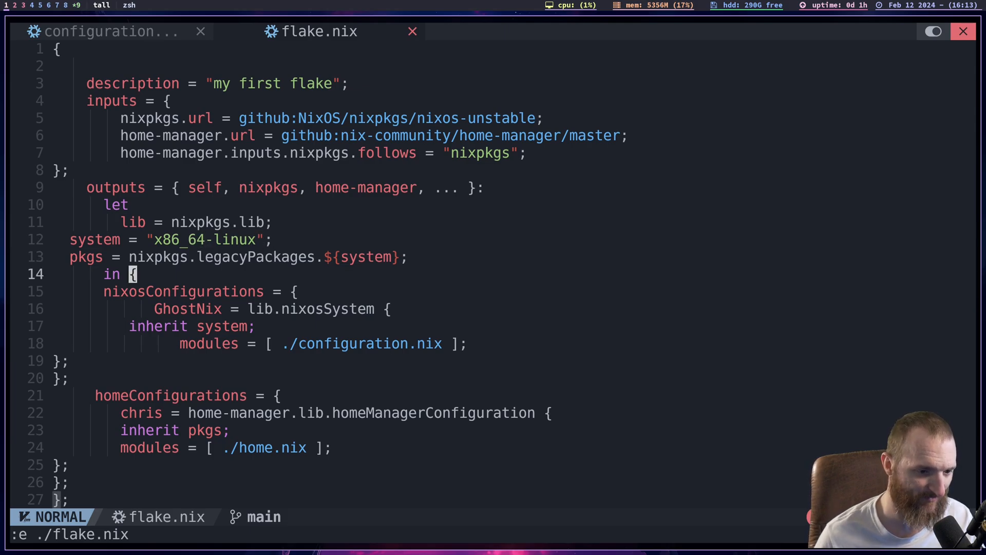
key("j")
key("j")
key("j")
key("j")
key("j")
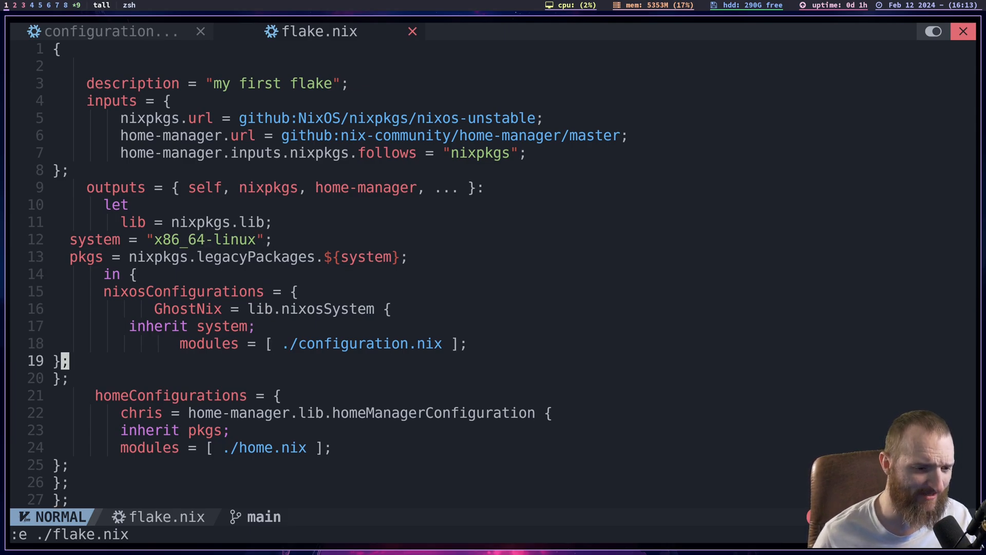
key("k")
key("j")
key("j")
key("j")
key("k")
key("k")
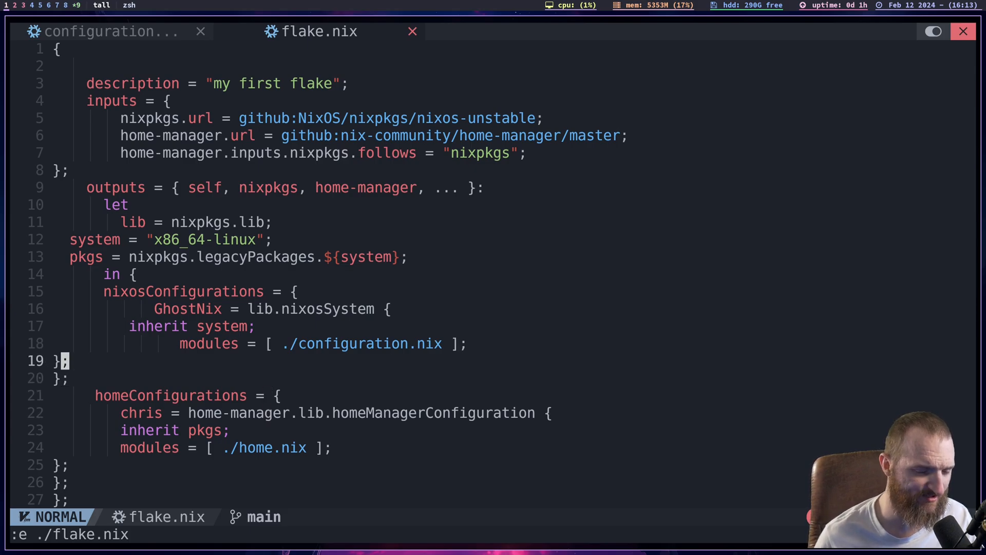
- Examine the modules list of the GhostNix system, with its ./configuration.nix entry
key("k")
key("h")
key("l")
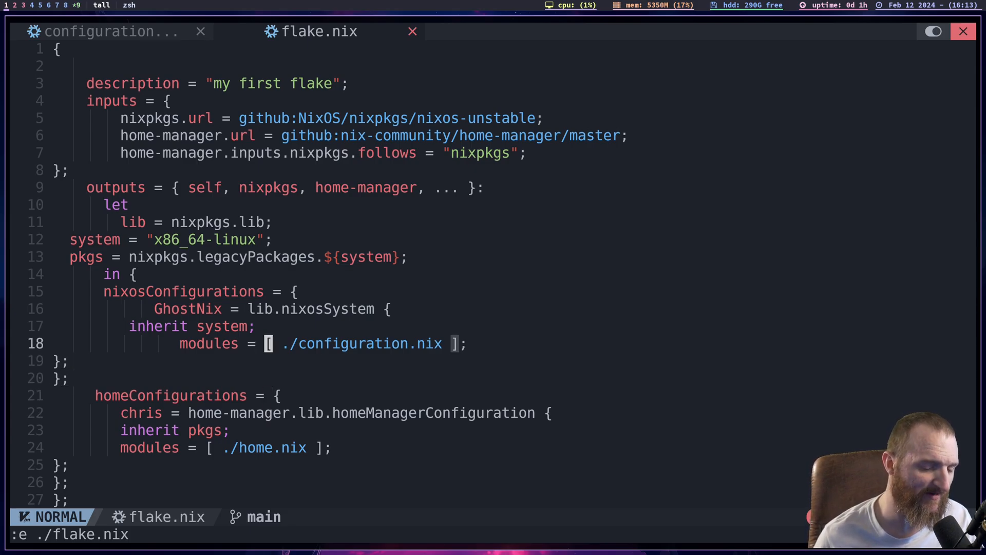
key("l")
key("l")
key("l")
key("l")
key("l")
key("l")
key("l")
key("l")
key("l")
key("l")
key("l")
key("l")
key("l")
key("l")
key("l")
key("l")
key("l")
key("l")
key("h")
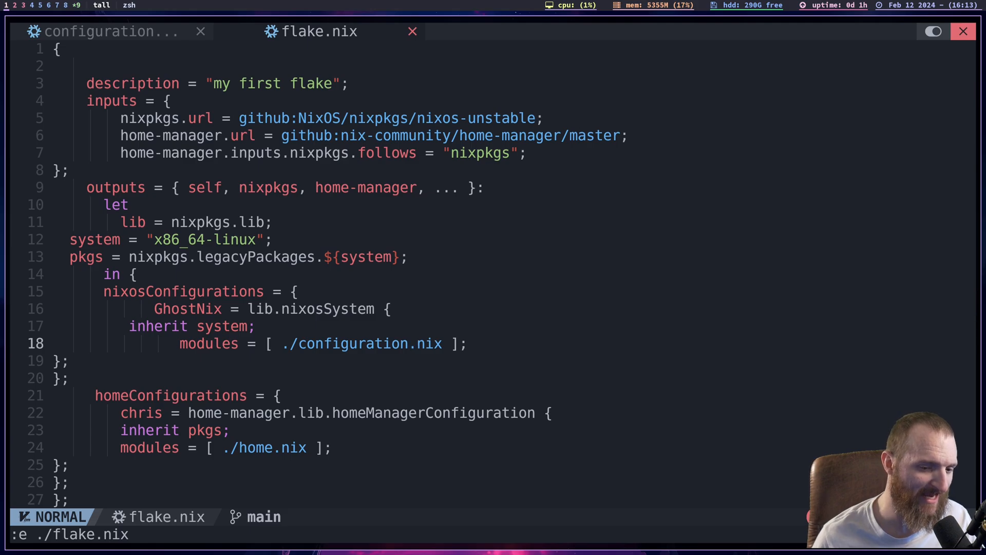
key("h")
key("h")
key("h")
key("h")
key("h")
key("h")
key("h")
key("h")
key("h")
key("h")
key("h")
key("h")
key("h")
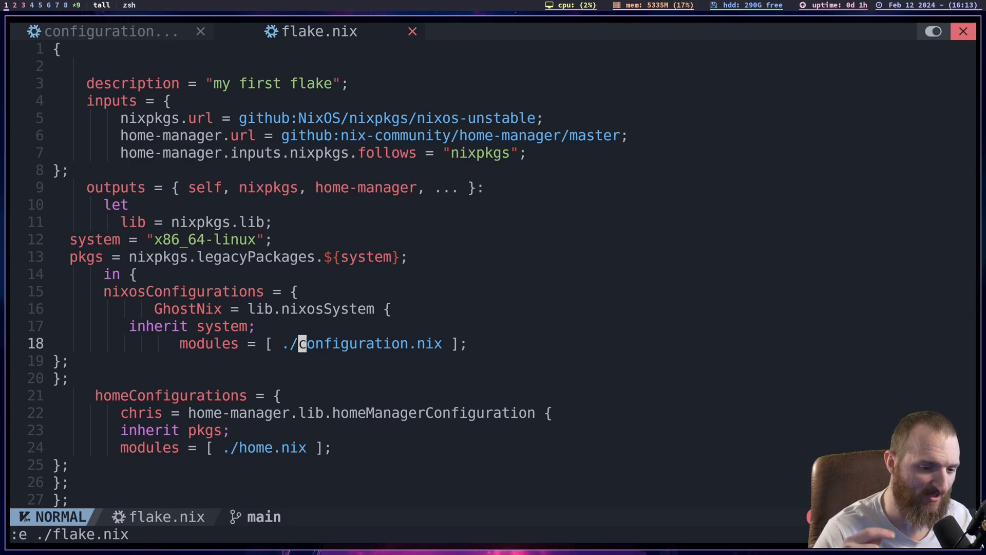
- Review the GhostNix definition in nixosConfigurations: the lib.nixosSystem call, the inherit system line and the modules line
key("k")
key("k")
key("k")
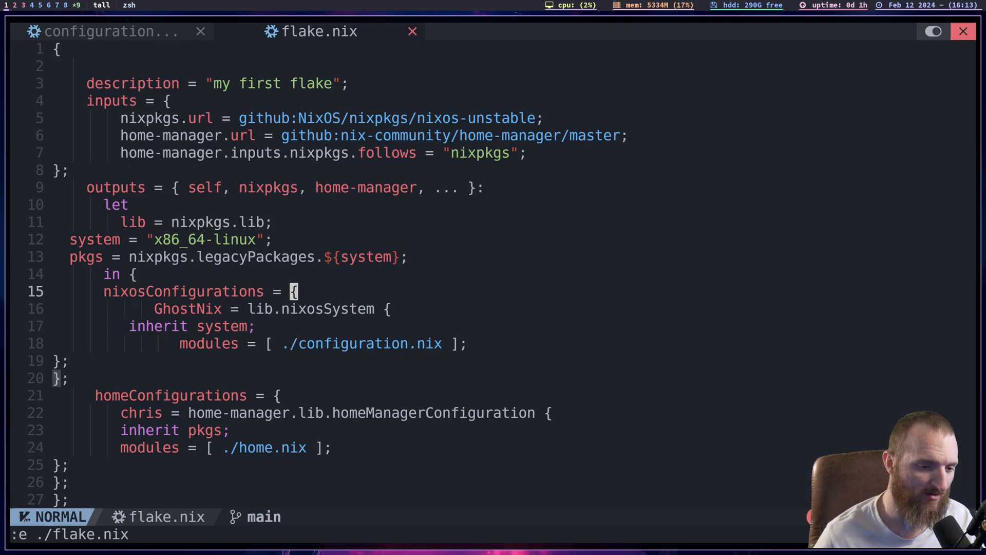
key("j")
key("j")
key("j")
key("k")
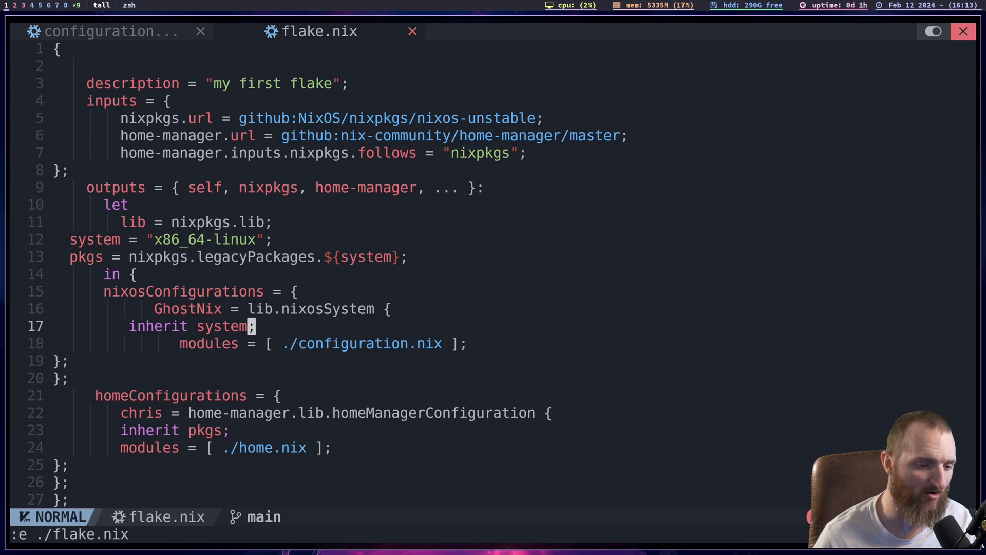
key("j")
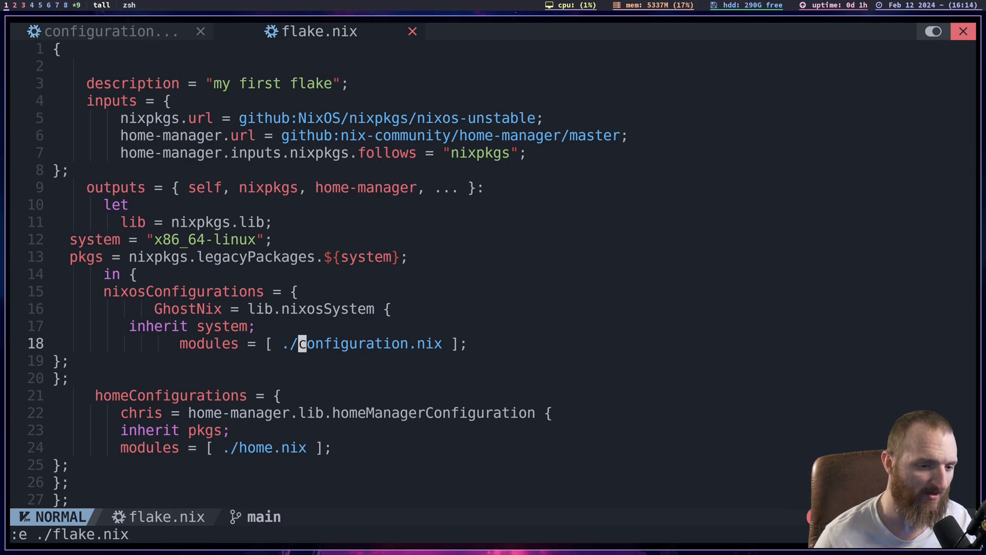
key("j")
key("k")
key("k")
key("k")
key("k")
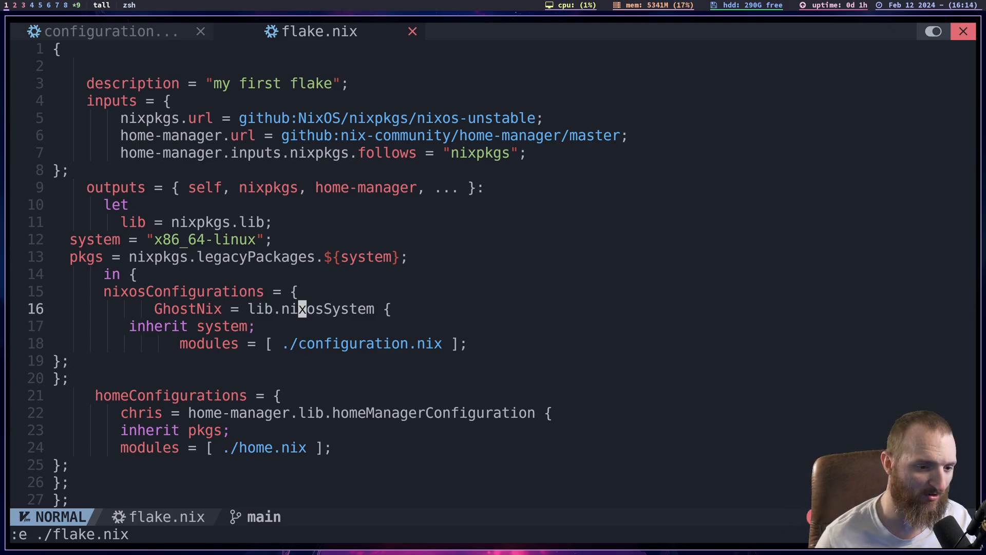
- Return to the inputs block and check the nixos-unstable source set for nixpkgs.url
key("k")
key("k")
key("k")
key("k")
key("k")
key("k")
key("k")
key("k")
key("k")
key("k")
key("k")
key("k")
key("j")
key("j")
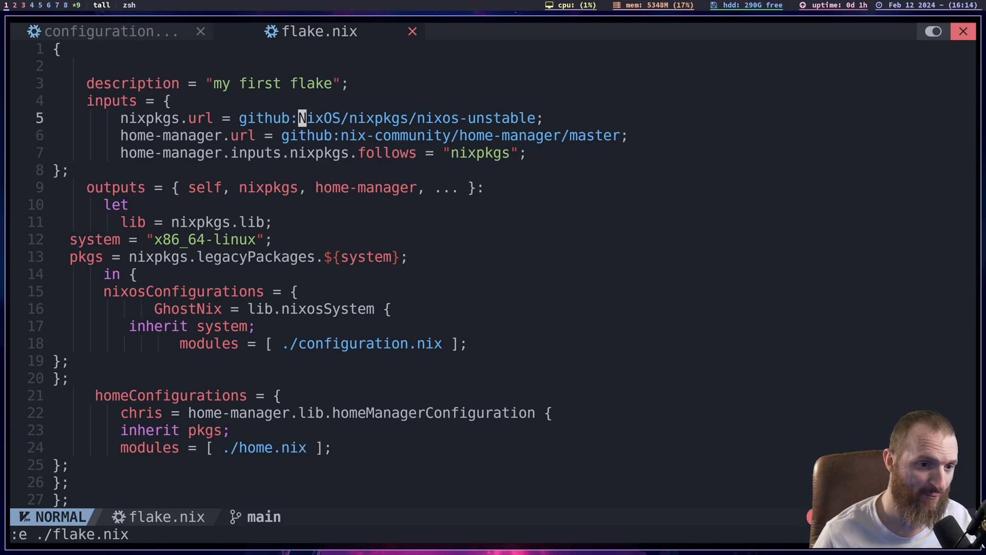
- Go down to the homeConfigurations block and examine its home-manager.lib.homeManagerConfiguration entry
key("j")
key("j")
key("j")
key("j")
key("j")
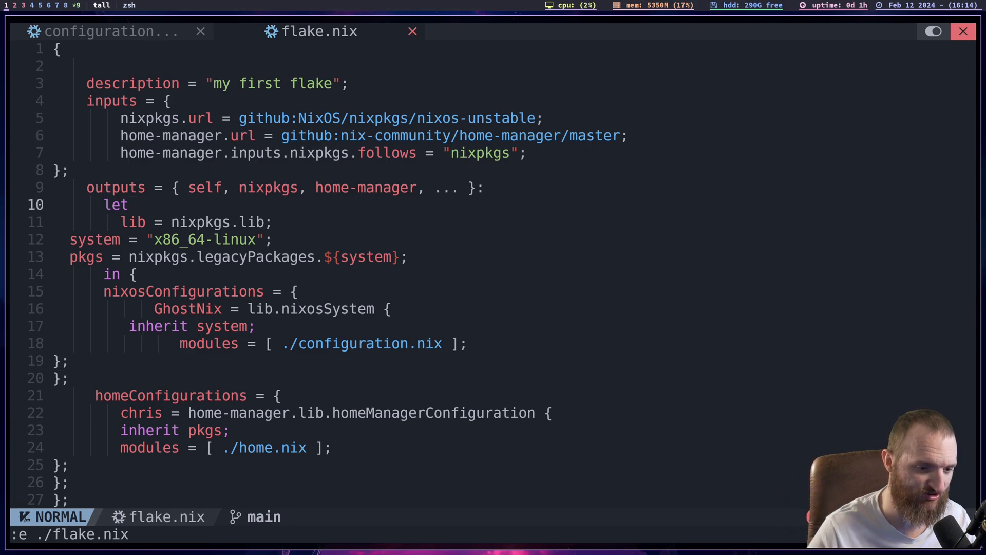
key("j")
key("j")
key("j")
key("j")
key("j")
key("j")
key("j")
key("j")
key("j")
key("j")
key("j")
key("j")
key("j")
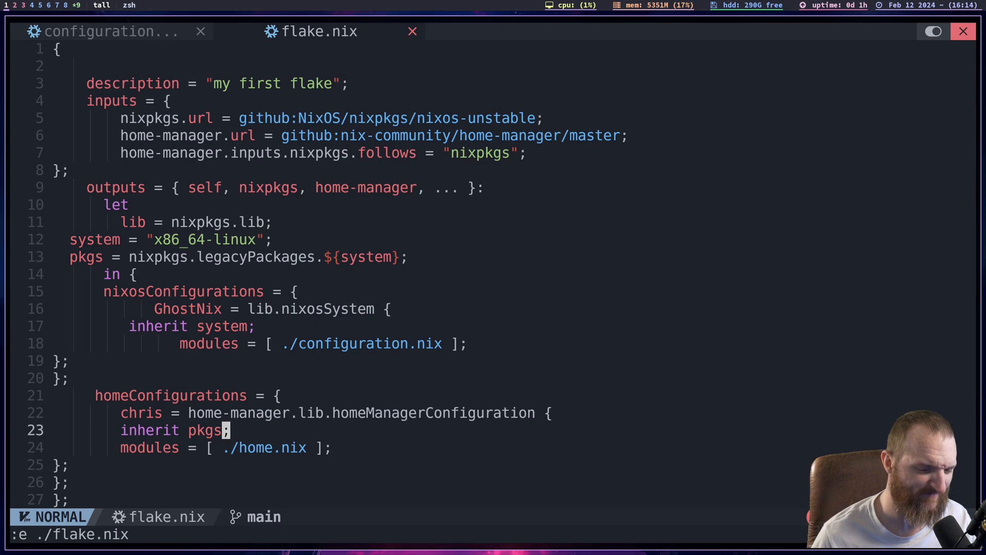
key("k")
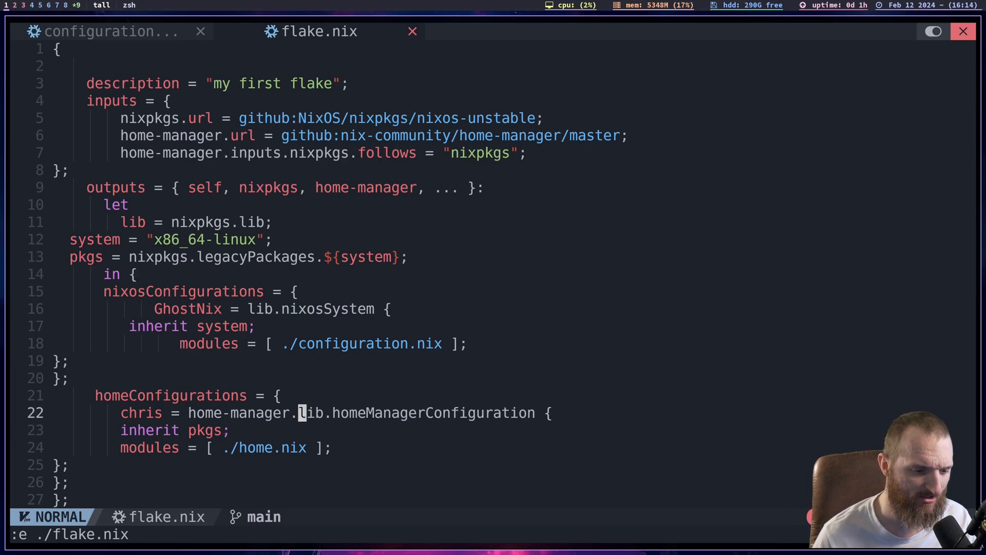
key("j")
key("j")
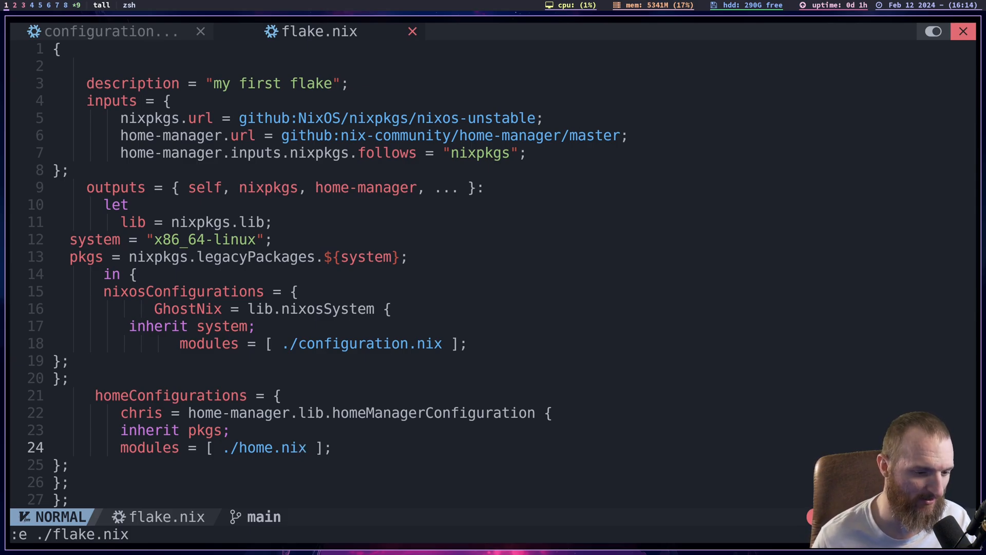
- Examine the inherit pkgs line and the ./home.nix modules list in the homeConfigurations block
key("k")
key("k")
key("j")
key("j")
key("j")
key("k")
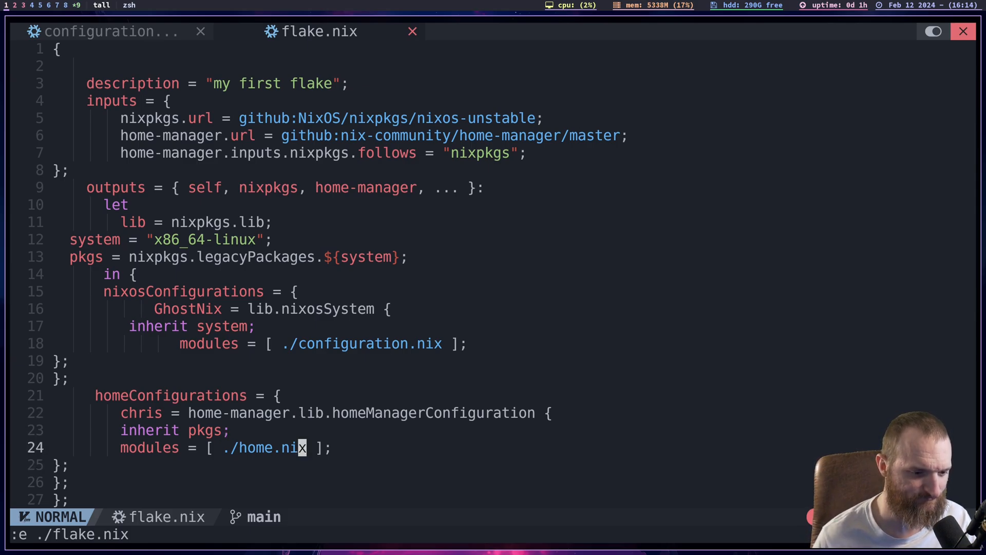
key("k")
key("k")
key("j")
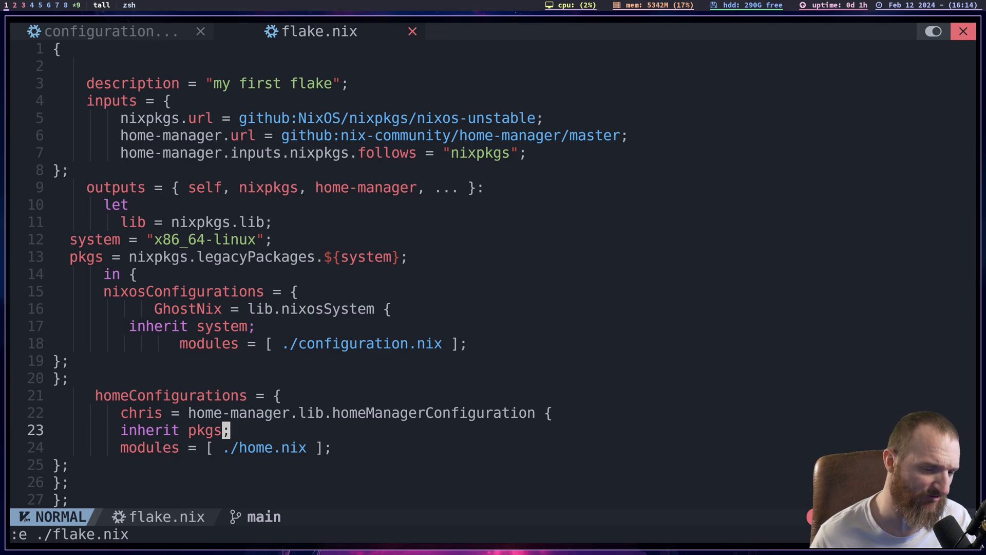
key("k")
key("j")
key("j")
key("j")
key("k")
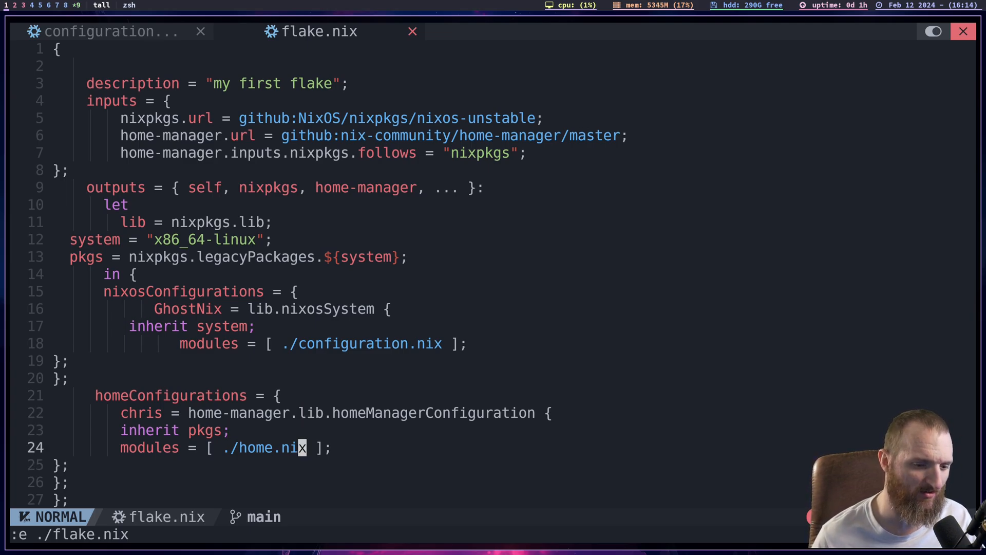
key("k")
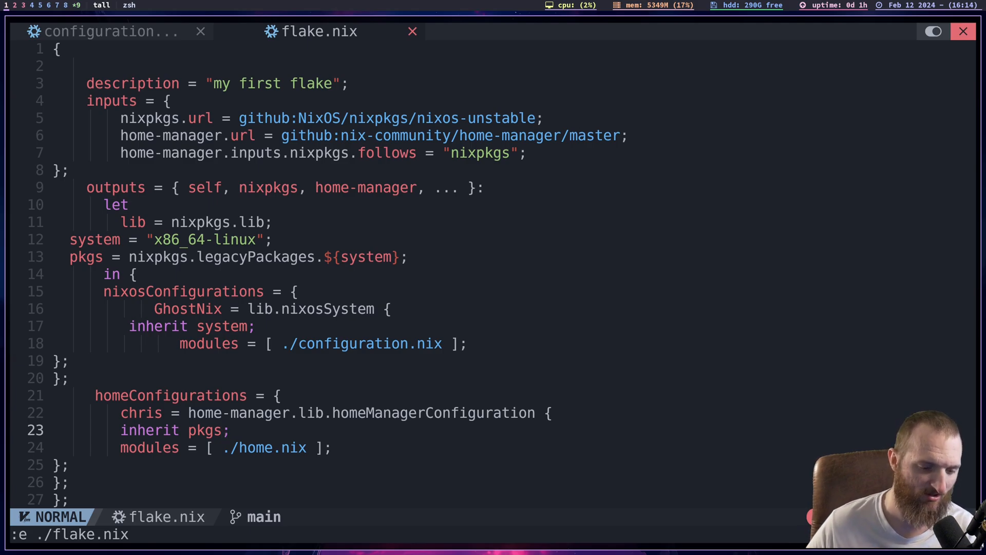
key("j")
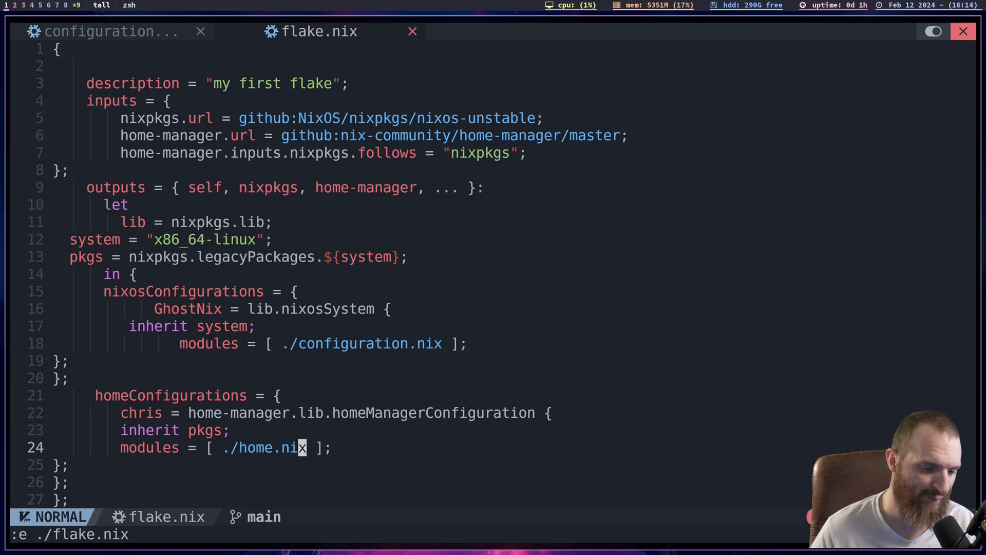
- Review the inherit pkgs line and its surrounding lines in the homeConfigurations block of flake.nix
key("j")
key("k")
key("k")
key("j")
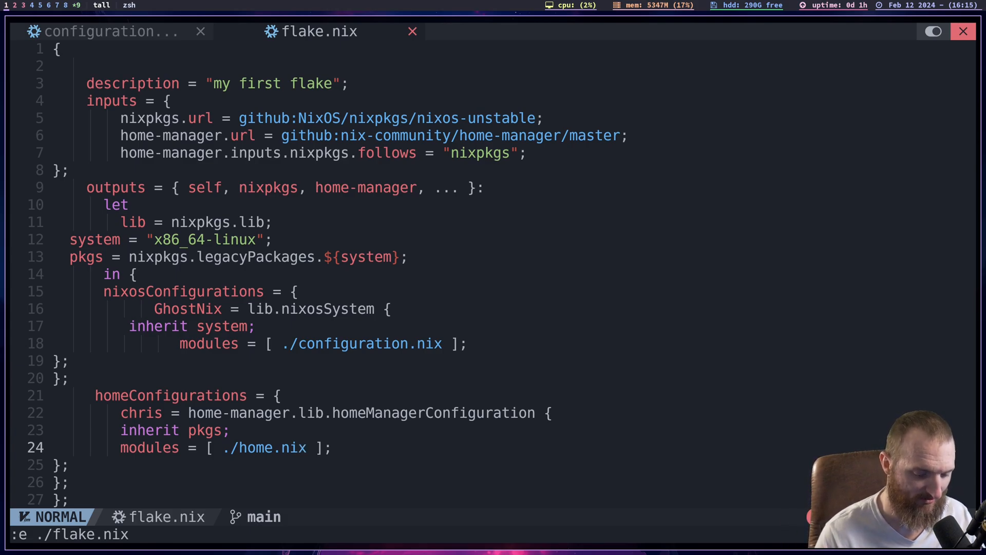
key("k")
key("k")
key("k")
key("j")
key("j")
key("j")
key("k")
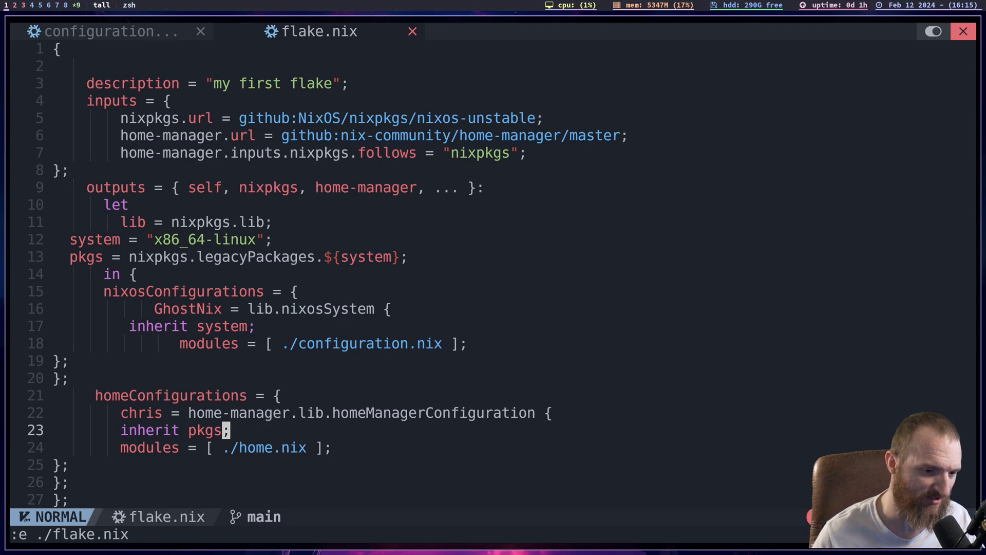
- Compare the end of the nixosConfigurations block with the homeConfigurations block and its ./home.nix module
key("k")
key("k")
key("k")
key("k")
key("k")
key("k")
key("k")
key("j")
key("j")
key("j")
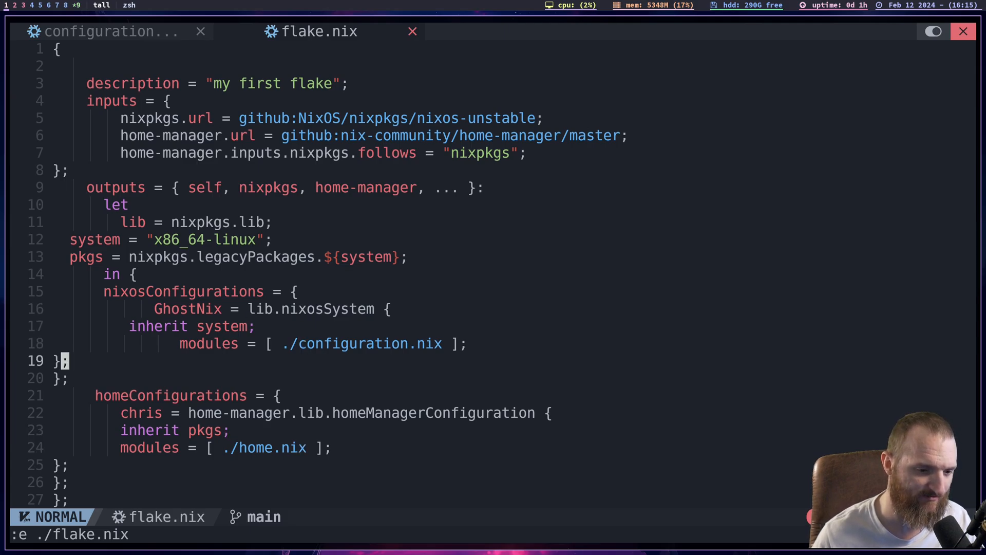
key("k")
key("j")
key("j")
key("j")
key("j")
key("j")
key("j")
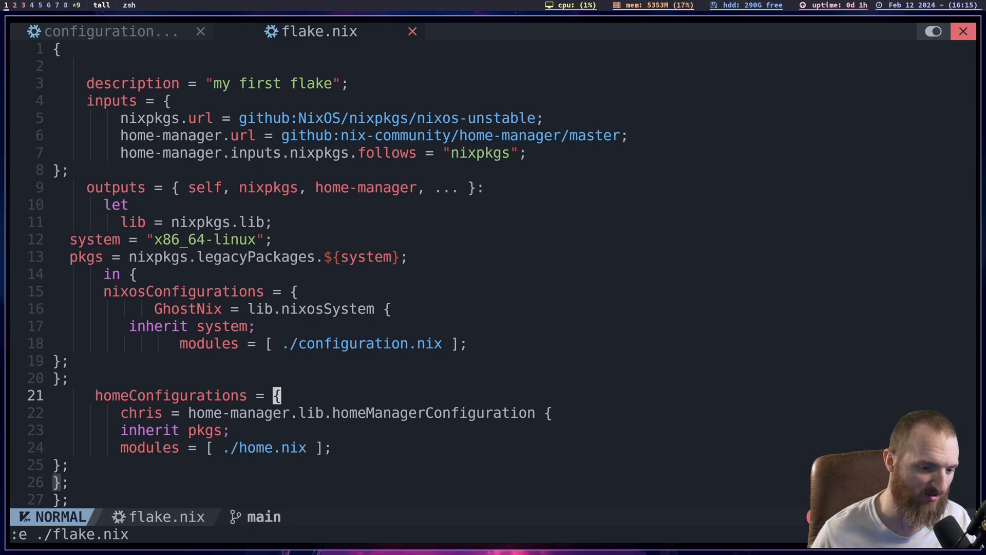
key("h")
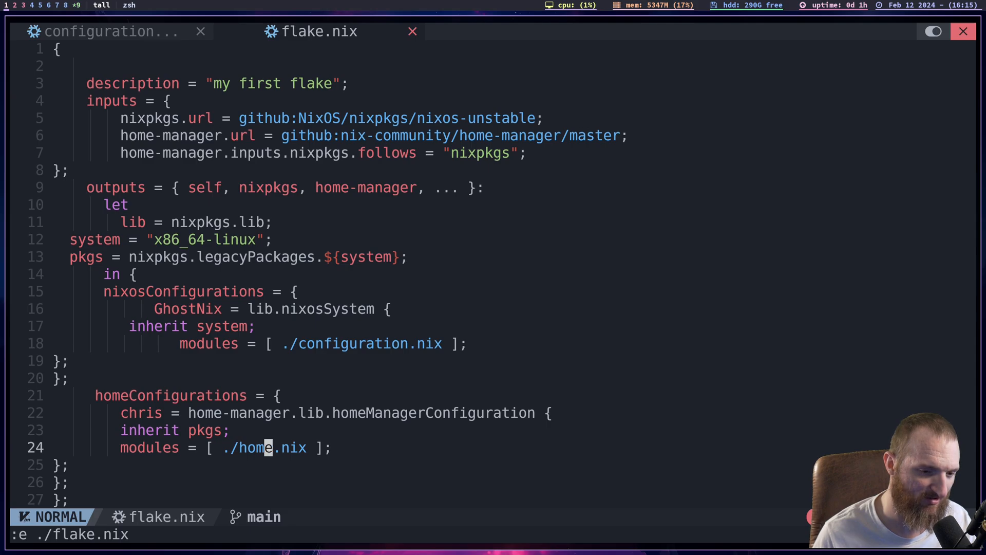
- Return to the inputs block and examine the home-manager.url source on the master branch
key("k")
key("k")
key("k")
key("k")
key("k")
key("k")
key("k")
key("k")
key("k")
key("k")
key("k")
key("k")
key("k")
key("k")
key("k")
key("k")
key("k")
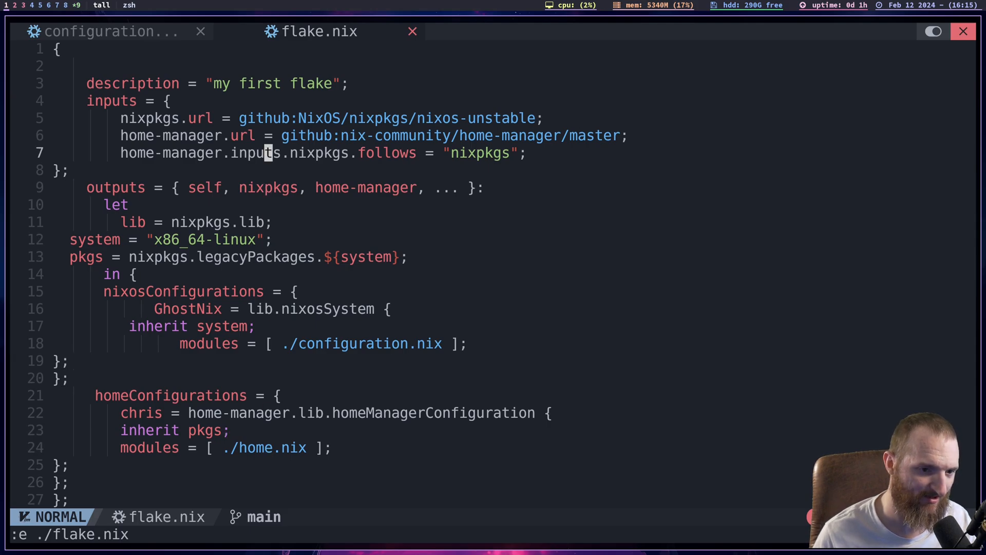
key("k")
key("k")
key("j")
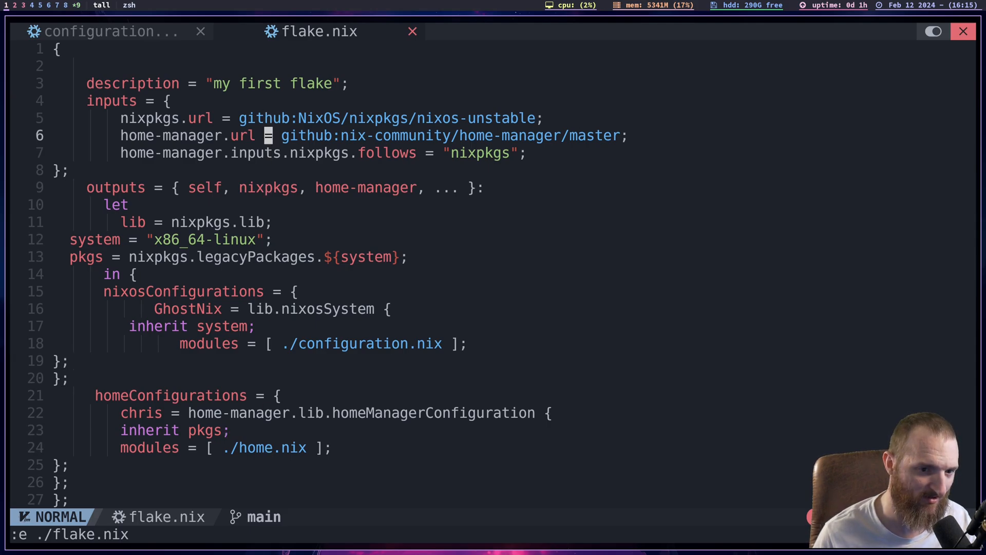
key("l")
key("l")
key("l")
key("l")
key("l")
key("l")
key("l")
key("l")
key("l")
key("l")
key("l")
key("l")
key("l")
key("l")
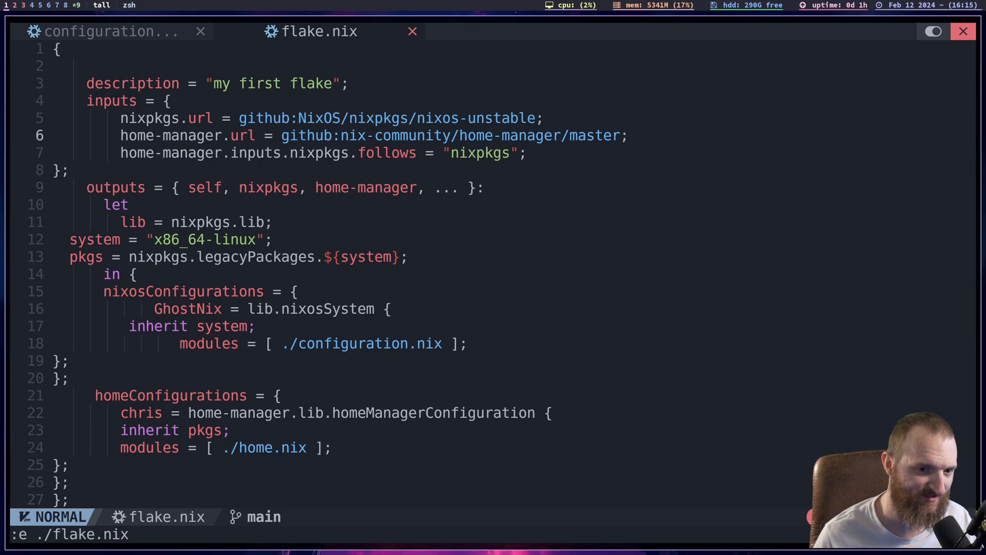
- Examine the home-manager.inputs.nixpkgs.follows line together with the nixpkgs.url input it refers to
key("j")
key("k")
key("j")
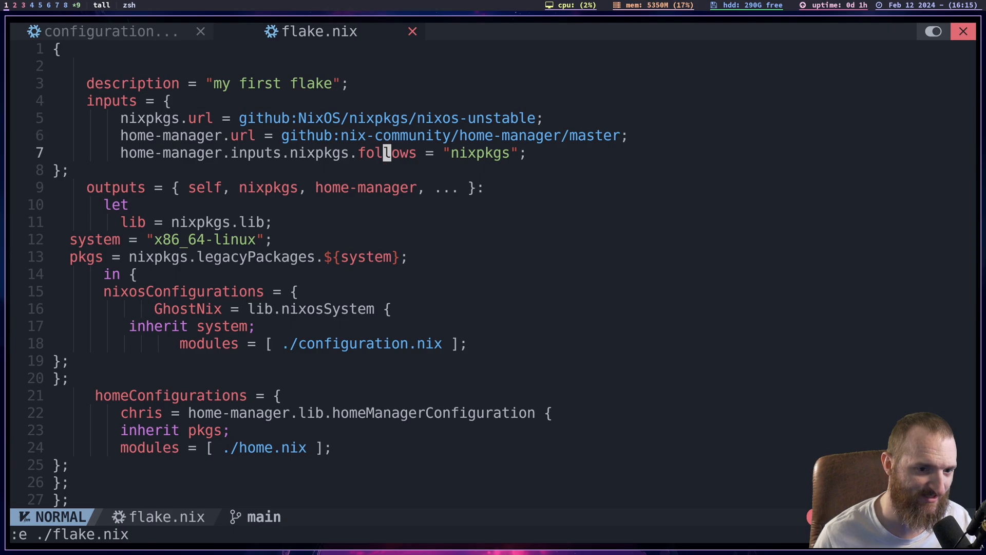
key("l")
key("l")
key("l")
key("l")
key("l")
key("l")
key("h")
key("h")
key("h")
key("h")
key("h")
key("h")
key("h")
key("h")
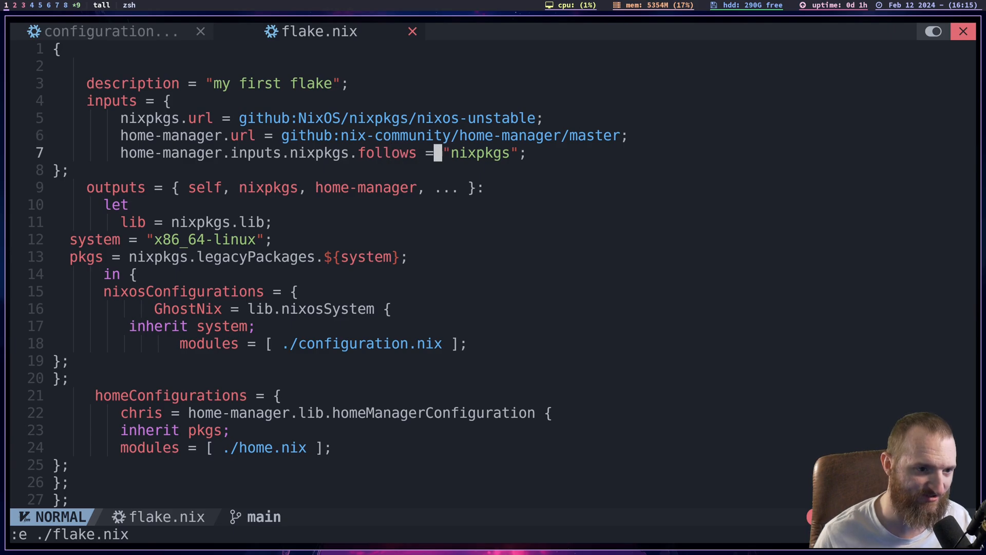
key("k")
key("k")
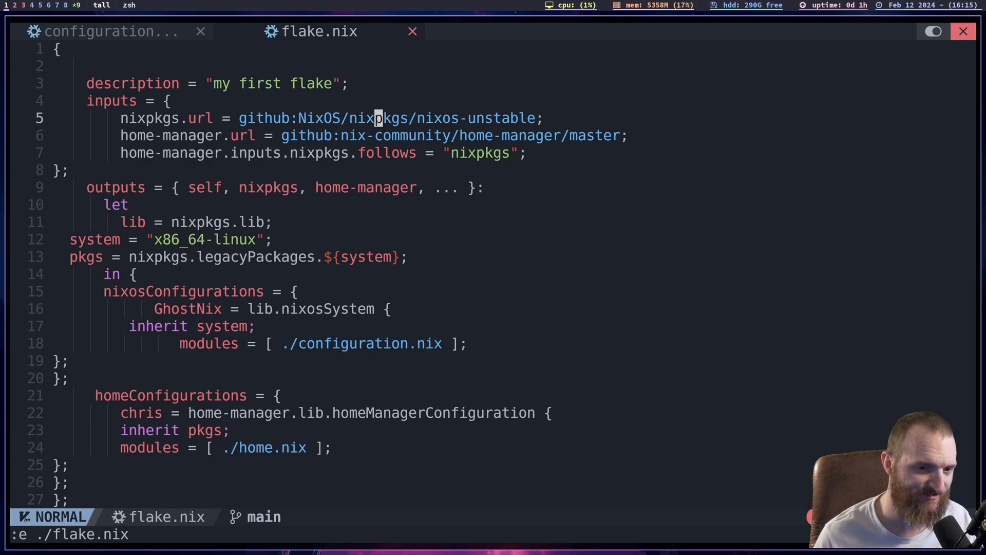
key("j")
key("j")
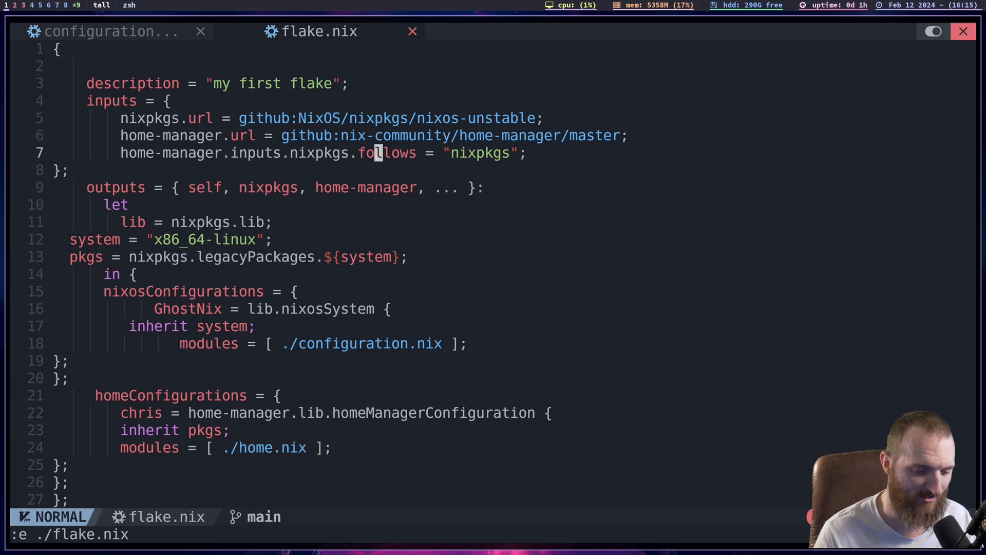
- Open home.nix for editing alongside the other configuration files
key("space")
key("Escape")
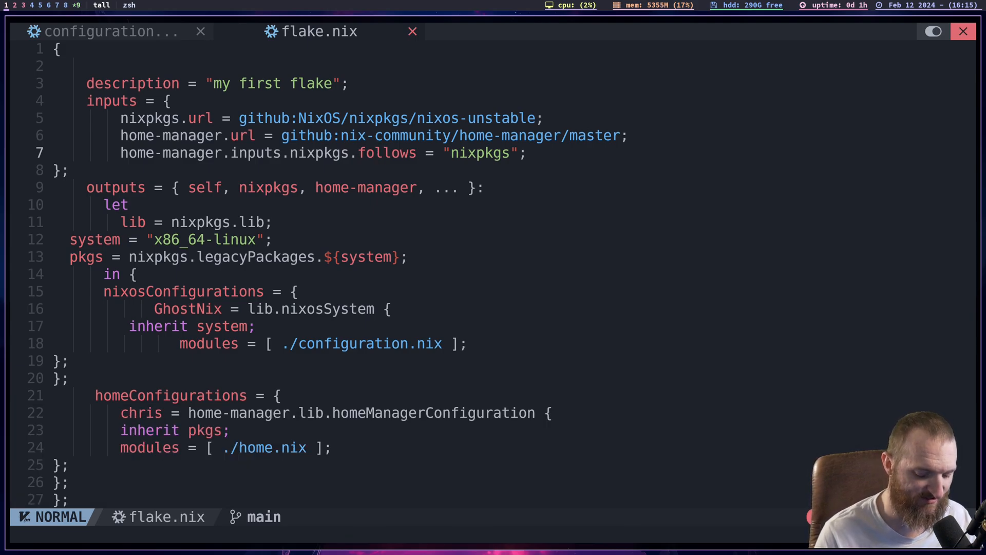
type(":e ")
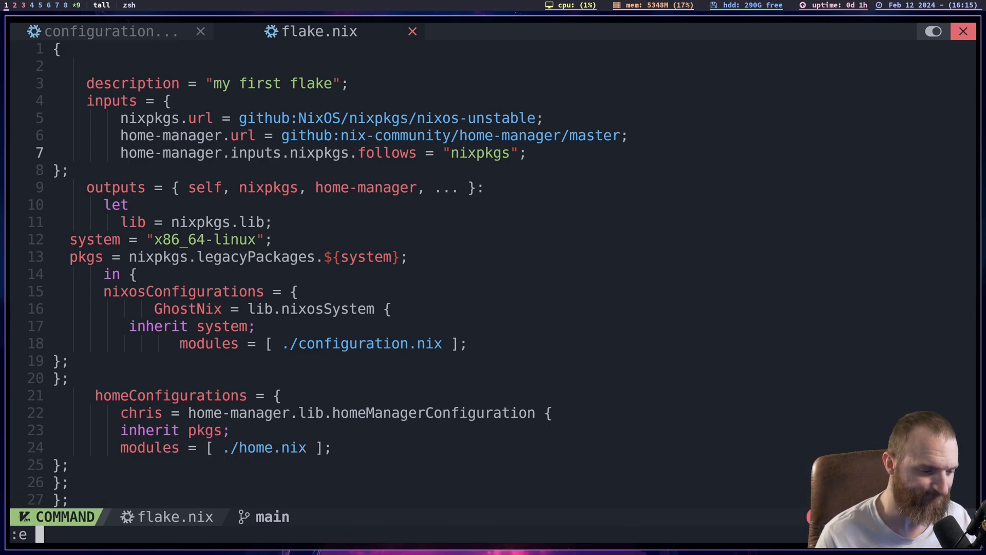
type("home.")
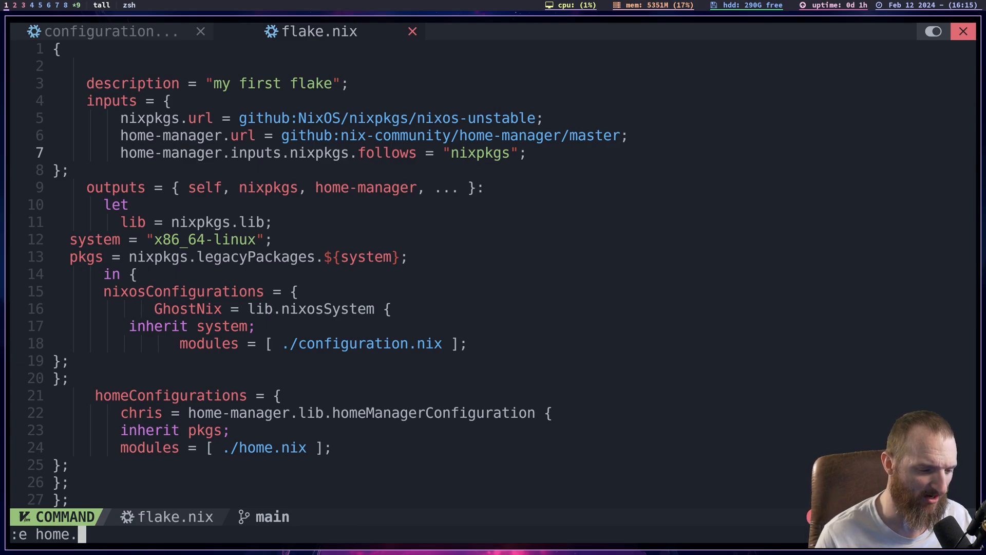
type("nix")
key("Return")
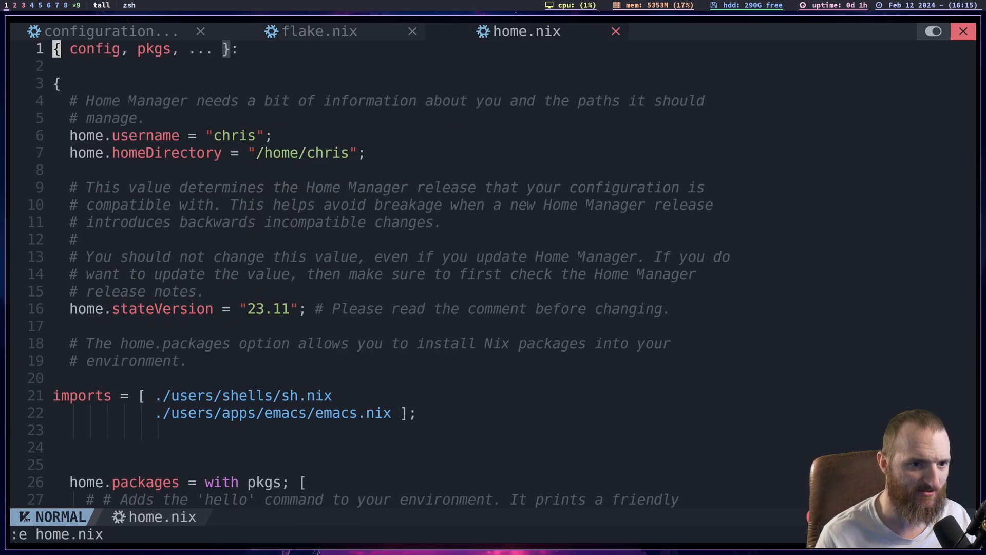
- Look over the opening lines of home.nix and enlarge the text by one step
key("j")
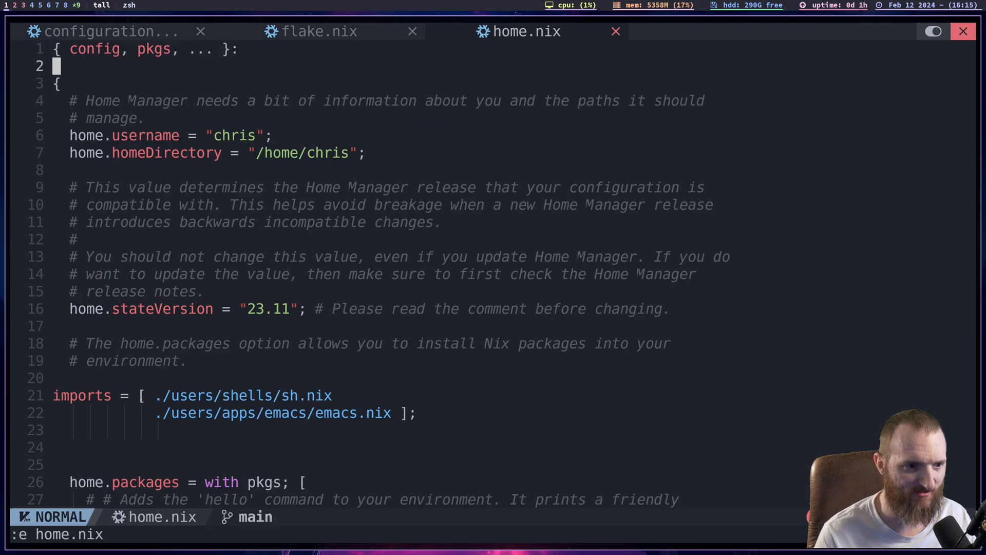
key("j")
key("braceright")
key("j")
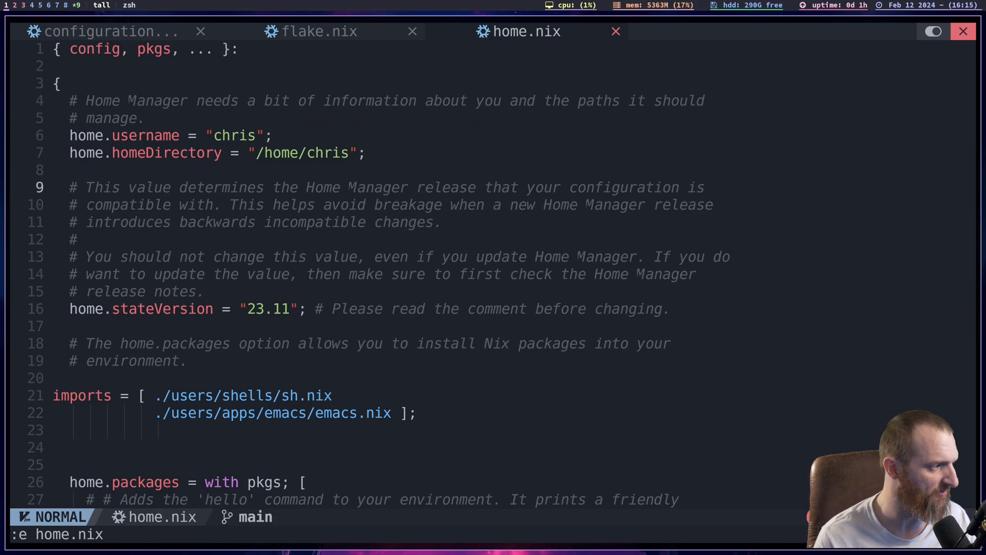
key("k")
key("k")
key("k")
key("k")
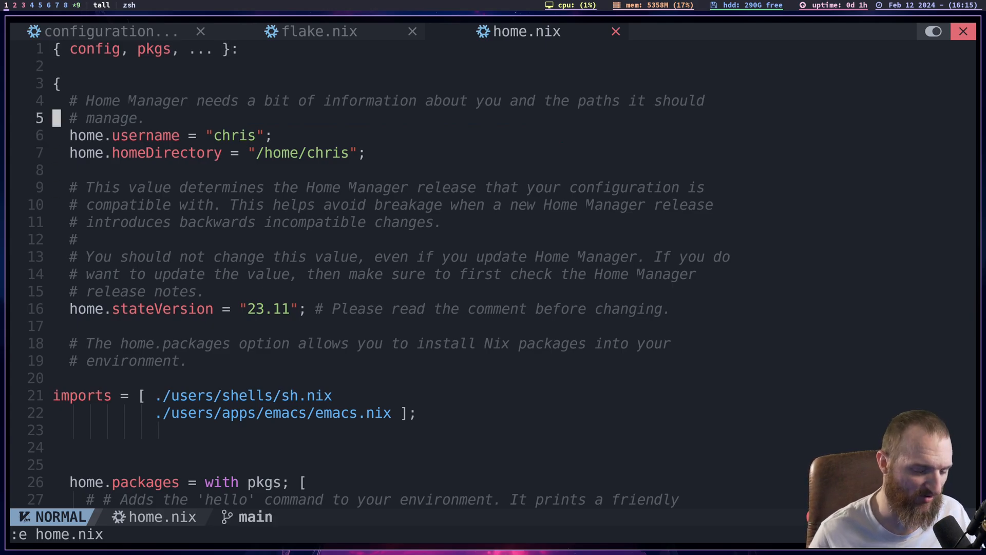
key("ctrl+equal")
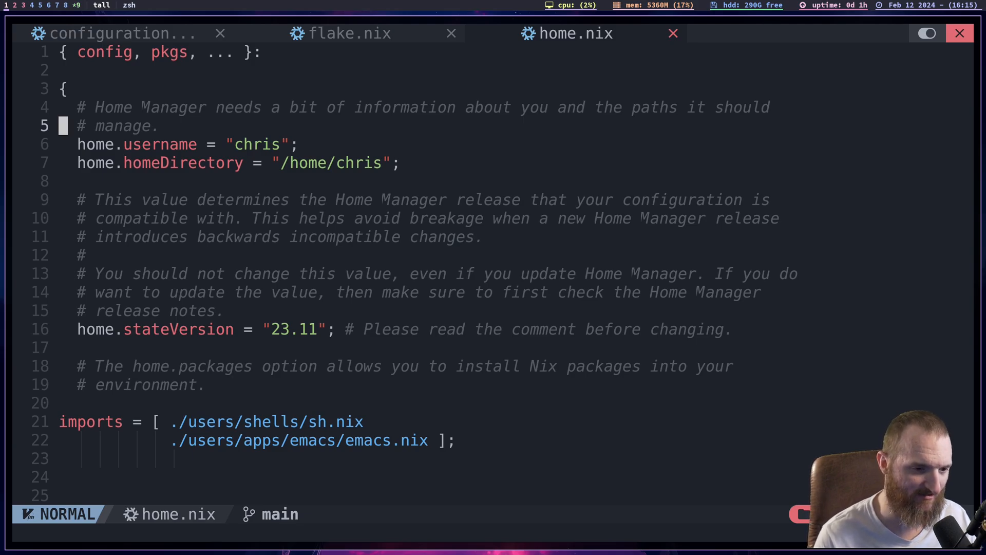
- Examine the home.username and home.homeDirectory settings in home.nix
key("j")
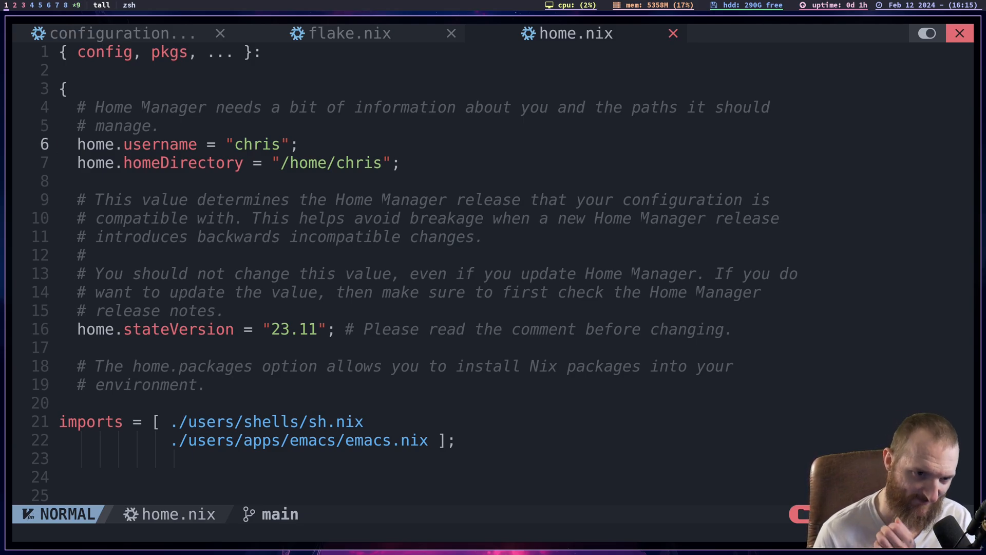
key("j")
key("j")
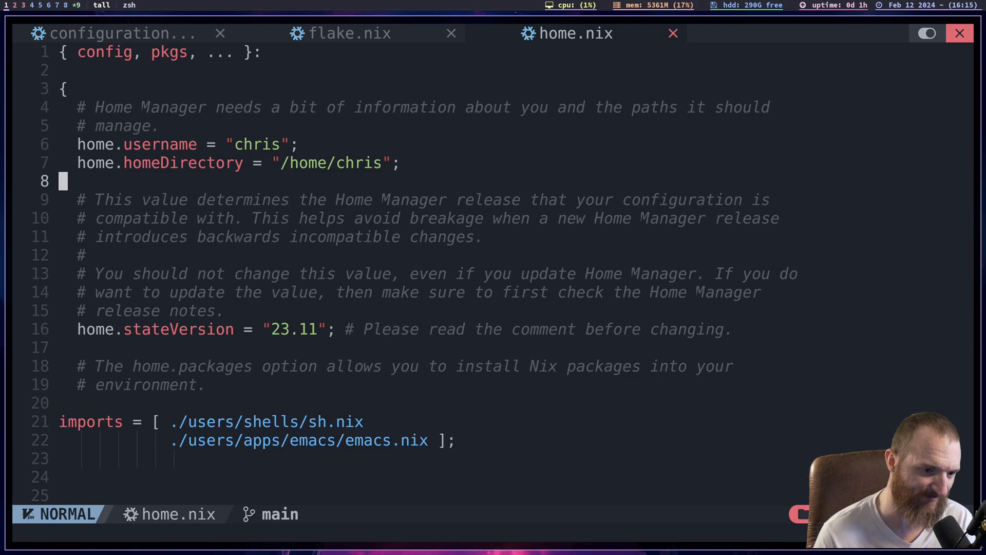
key("k")
key("k")
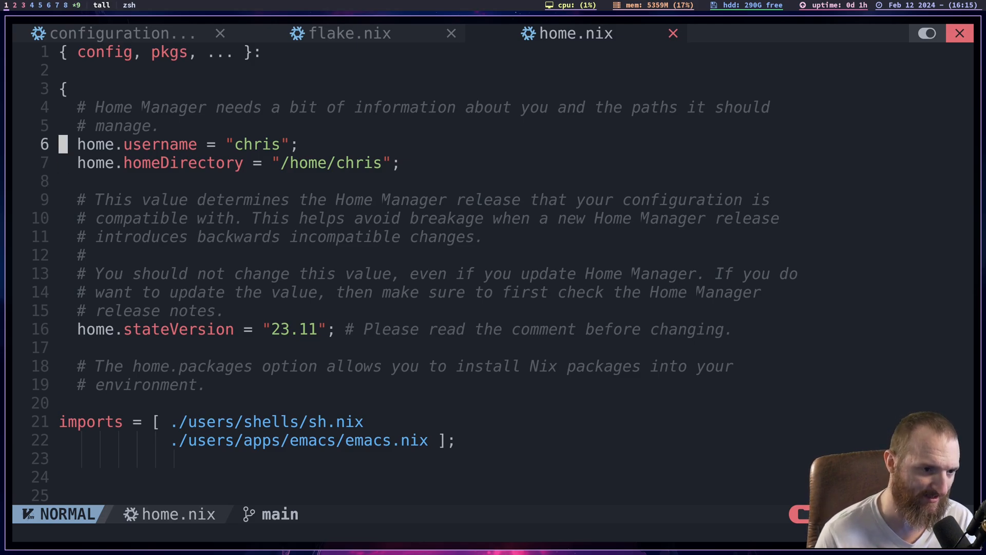
key("j")
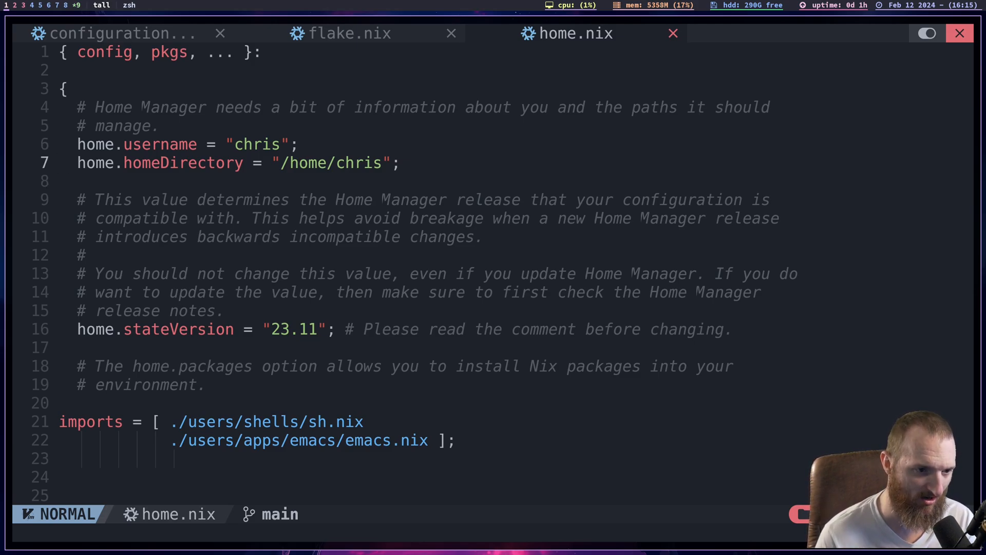
key("k")
- Go down past home.stateVersion to the imports list in home.nix
key("j")
key("j")
key("j")
key("j")
key("j")
key("j")
key("j")
key("j")
key("j")
key("j")
key("j")
key("j")
key("j")
key("j")
key("j")
key("j")
key("j")
key("j")
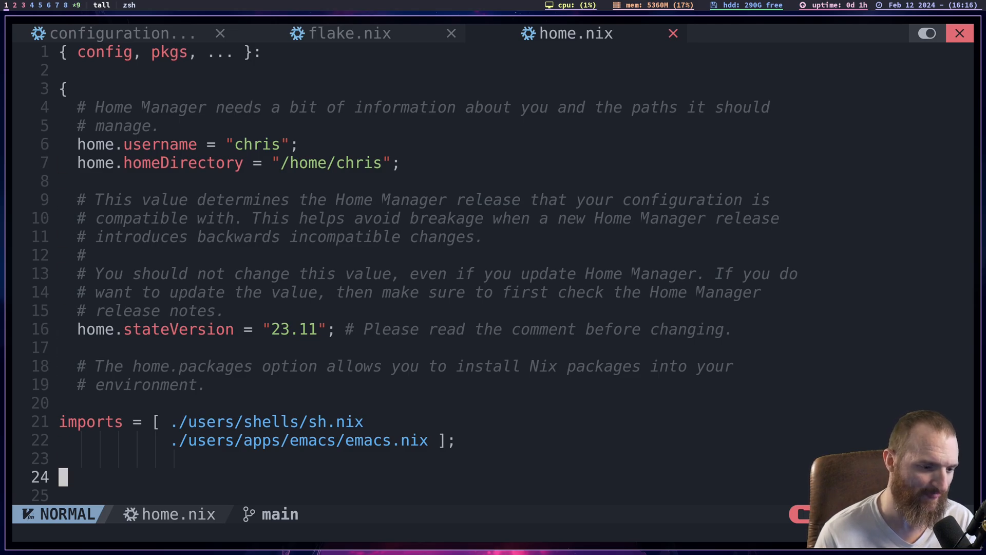
key("j")
key("k")
key("k")
key("k")
key("k")
key("k")
key("j")
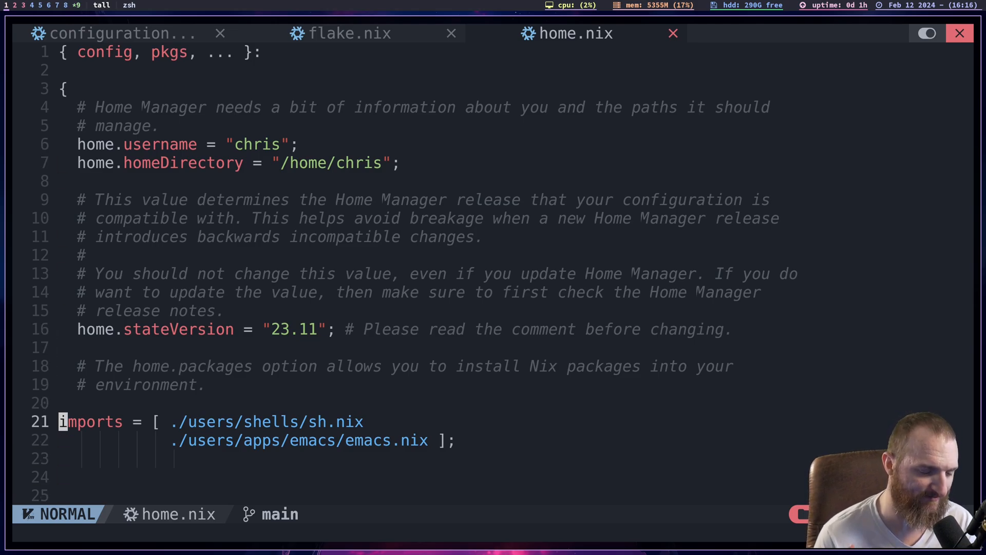
key("k")
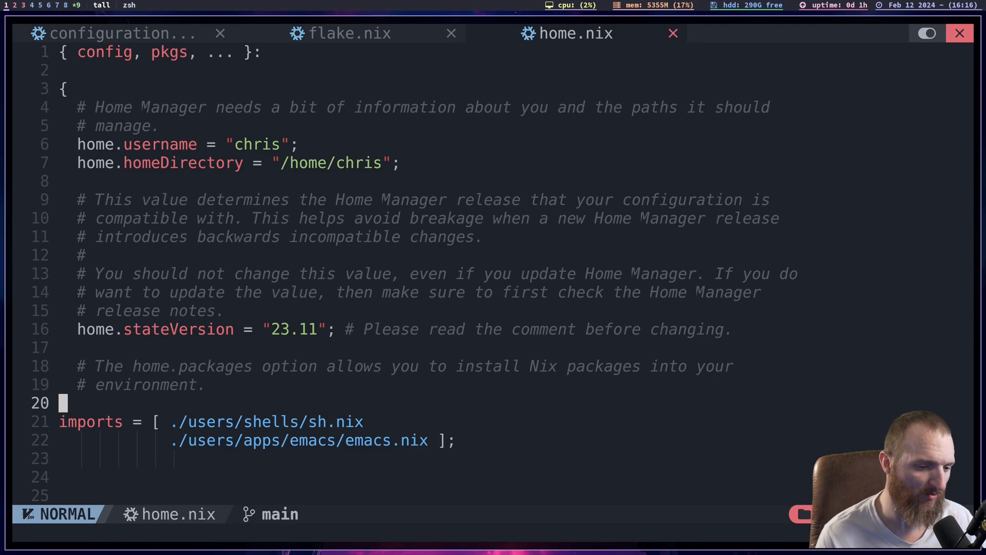
key("j")
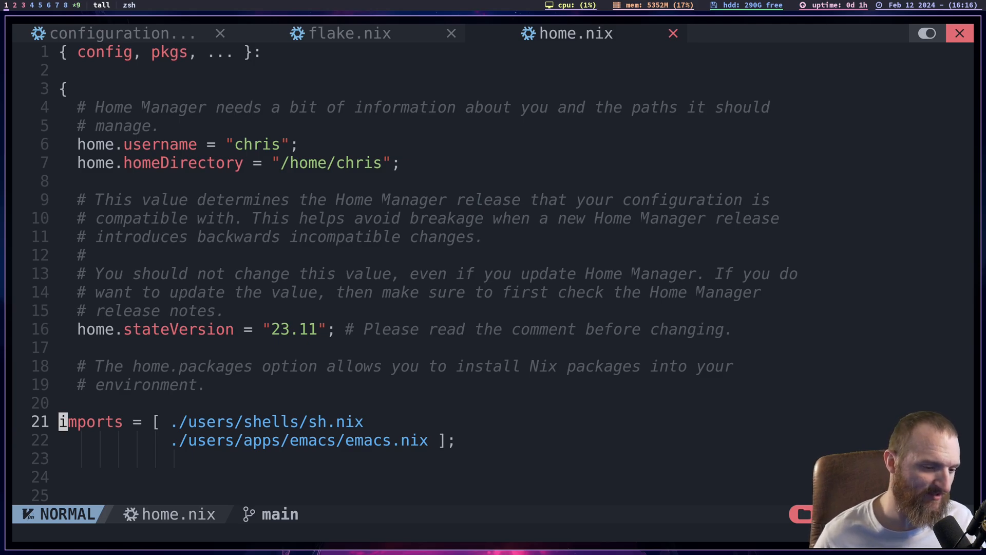
- Examine the ./users/shells/sh.nix and ./users/apps/emacs/emacs.nix paths in the imports list
key("l")
key("l")
key("l")
key("l")
key("l")
key("l")
key("l")
key("l")
key("l")
key("l")
key("l")
key("l")
key("l")
key("l")
key("l")
key("l")
key("l")
key("l")
key("l")
key("l")
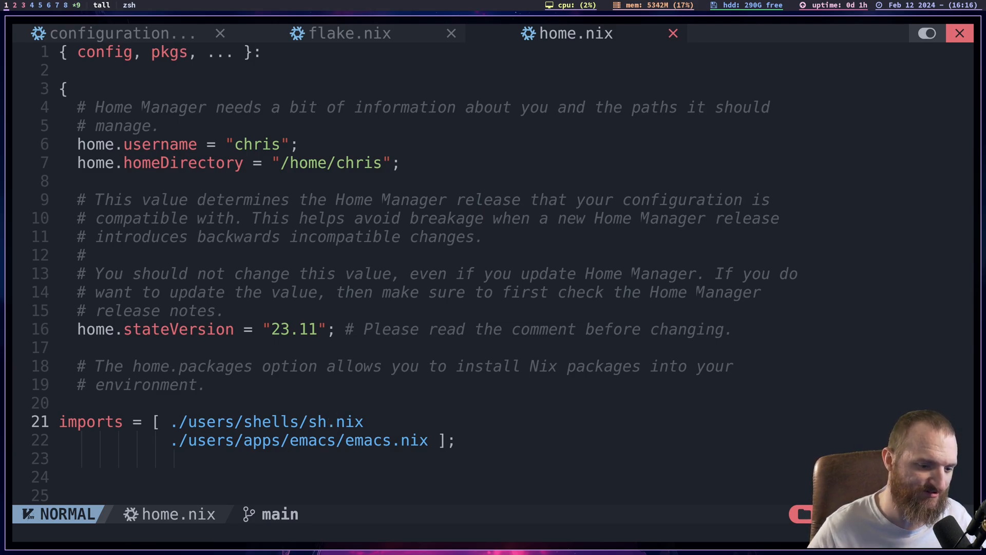
key("j")
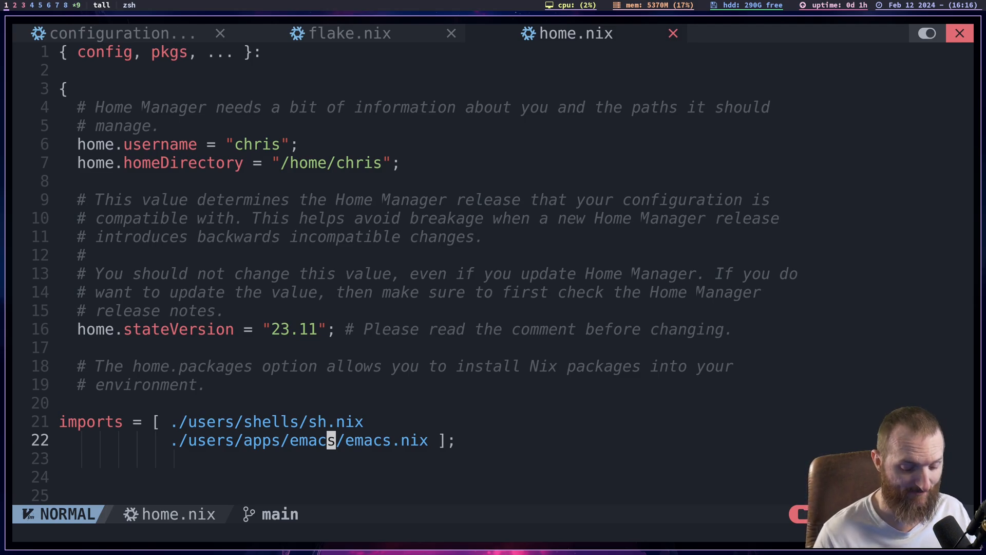
- Look through the start of the home.packages list and its commented example entries
key("j")
key("j")
key("j")
key("j")
key("j")
key("j")
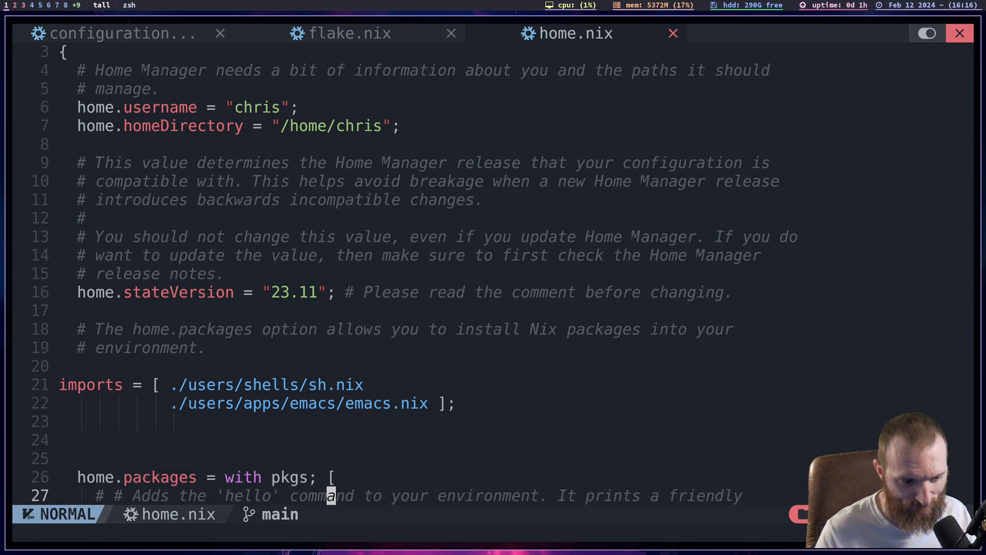
key("j")
key("j")
key("j")
key("j")
key("j")
key("j")
key("j")
key("j")
key("j")
key("j")
key("j")
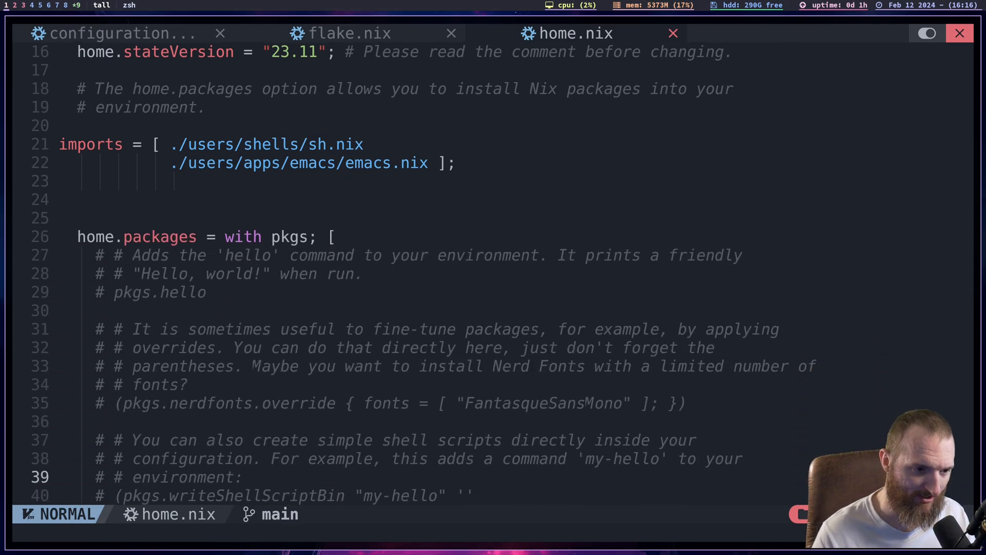
key("k")
key("k")
key("k")
key("k")
key("k")
key("k")
key("k")
key("k")
key("k")
key("k")
key("k")
key("k")
- Go back up to the emacs.nix entry in the imports list
key("k")
key("k")
key("j")
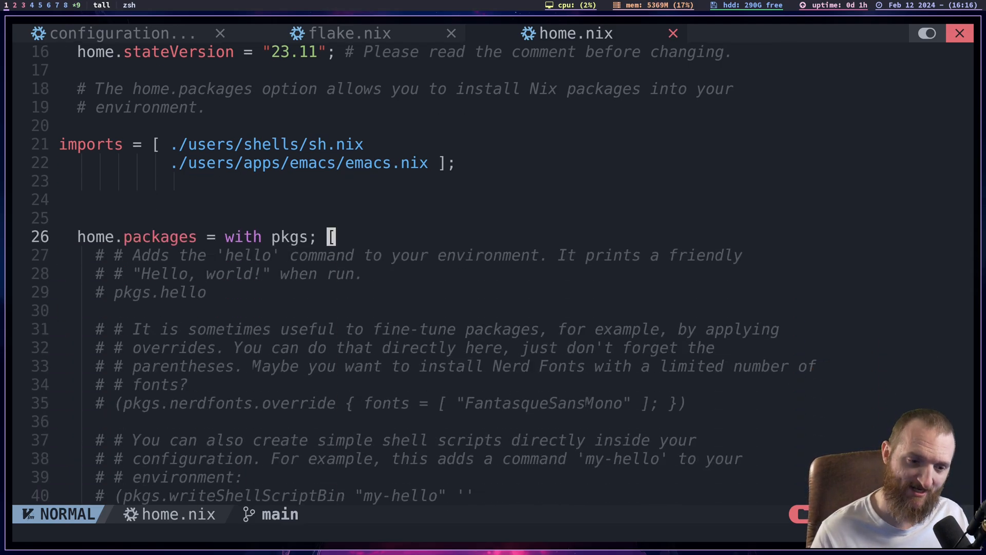
key("k")
key("k")
key("k")
key("k")
key("l")
key("l")
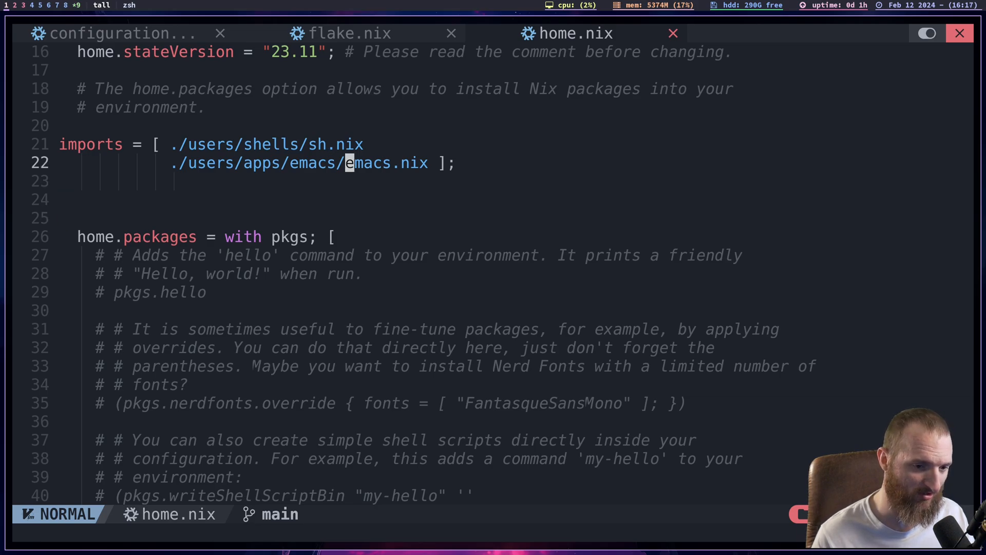
- Return to the home.packages = with pkgs line below the imports list
key("j")
key("j")
- Look past the commented examples to the packages named at the end of the home.packages list
key("j")
key("j")
key("j")
key("j")
key("j")
key("j")
key("j")
key("j")
key("j")
key("j")
key("j")
key("j")
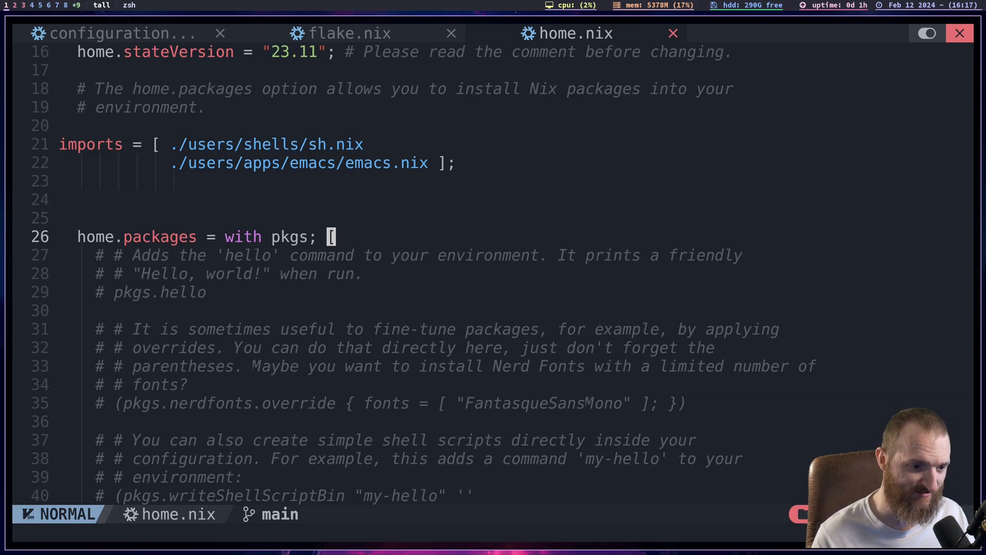
key("j")
key("j")
key("j")
key("j")
key("j")
key("j")
key("j")
key("j")
key("j")
key("j")
key("j")
key("j")
key("j")
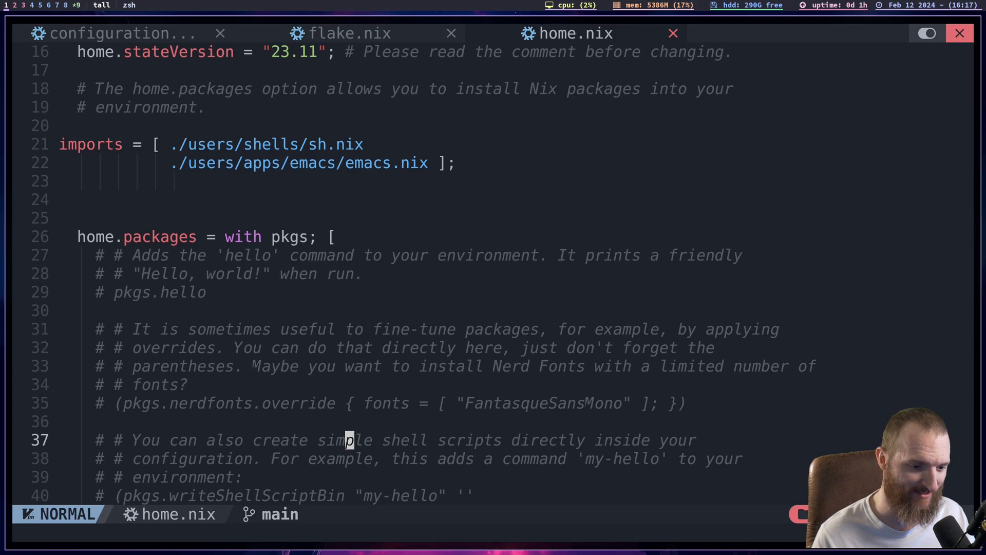
key("k")
key("k")
key("k")
key("k")
key("k")
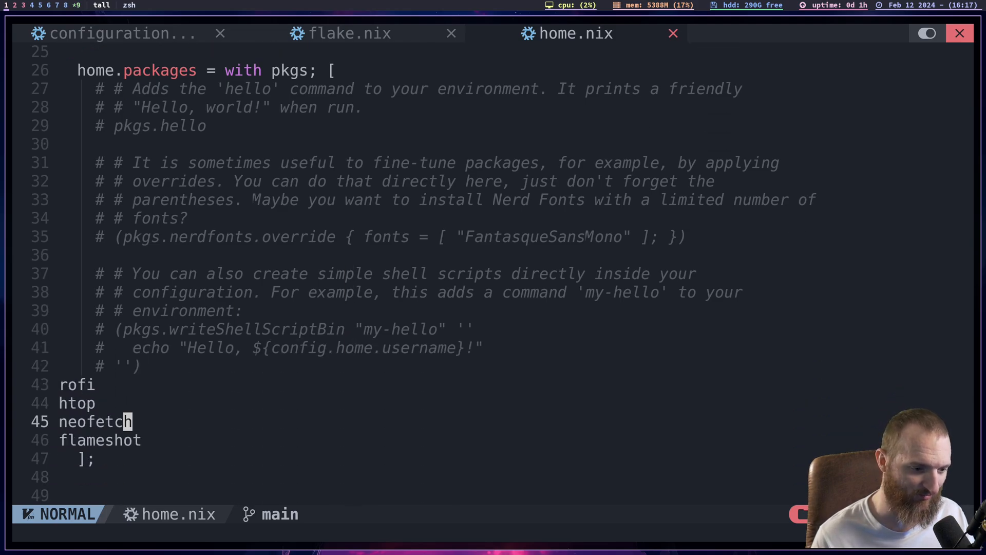
key("j")
key("k")
key("j")
key("j")
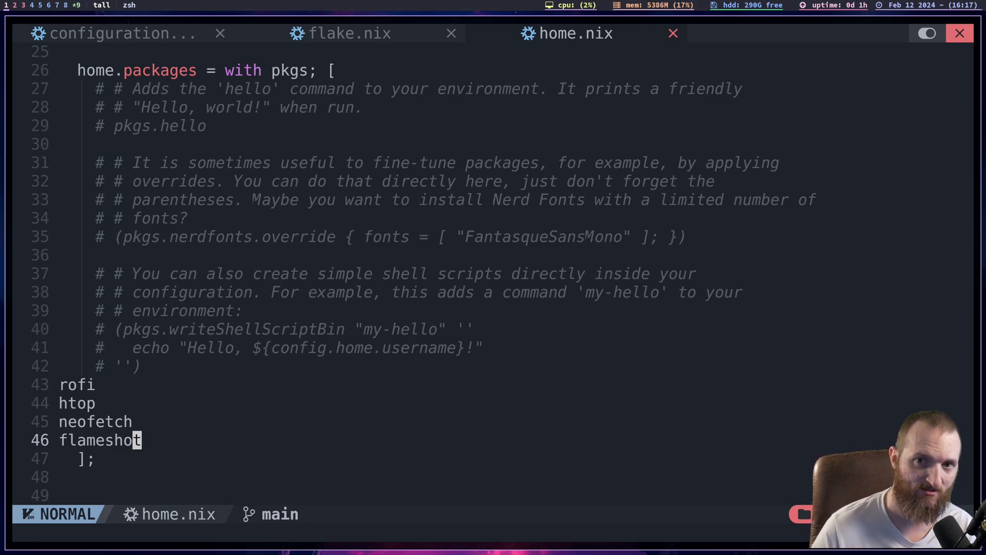
key("k")
key("j")
key("j")
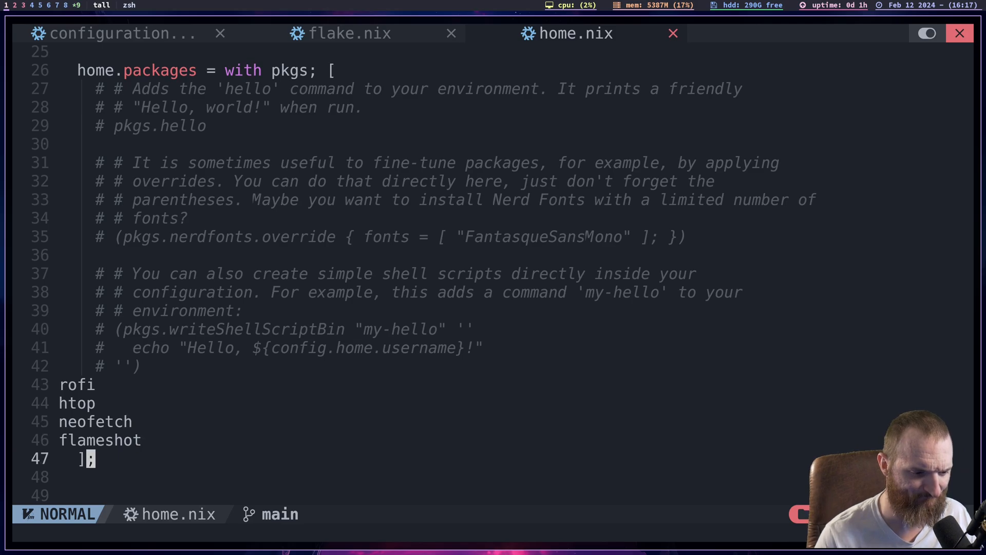
- Examine the home.file block and its commented dotfile examples
key("j")
key("j")
key("j")
key("j")
key("j")
key("j")
key("j")
key("j")
key("j")
key("j")
key("j")
key("j")
key("j")
key("j")
key("j")
key("j")
key("j")
key("j")
key("j")
key("j")
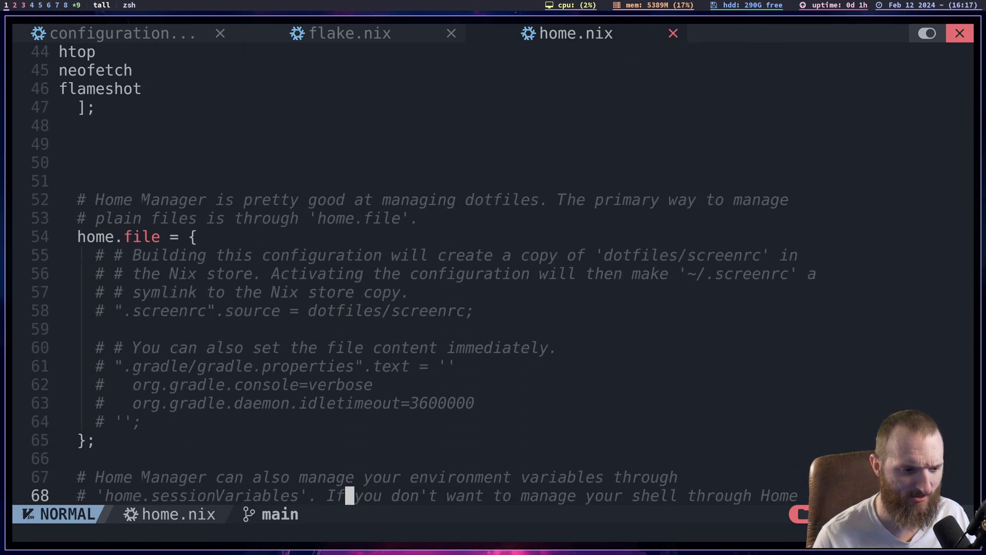
key("k")
key("k")
key("k")
key("k")
key("k")
key("k")
key("k")
key("k")
key("k")
key("k")
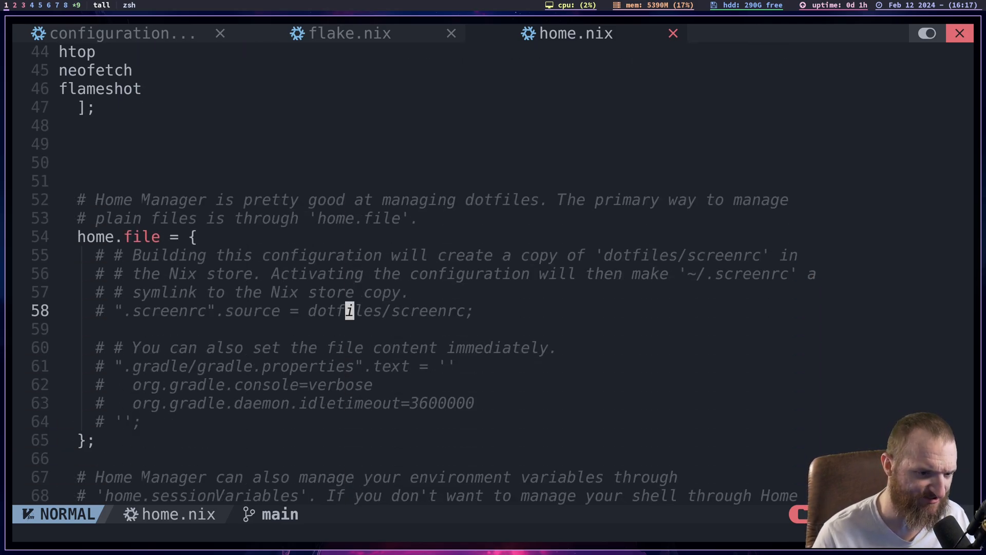
key("k")
key("k")
key("k")
key("k")
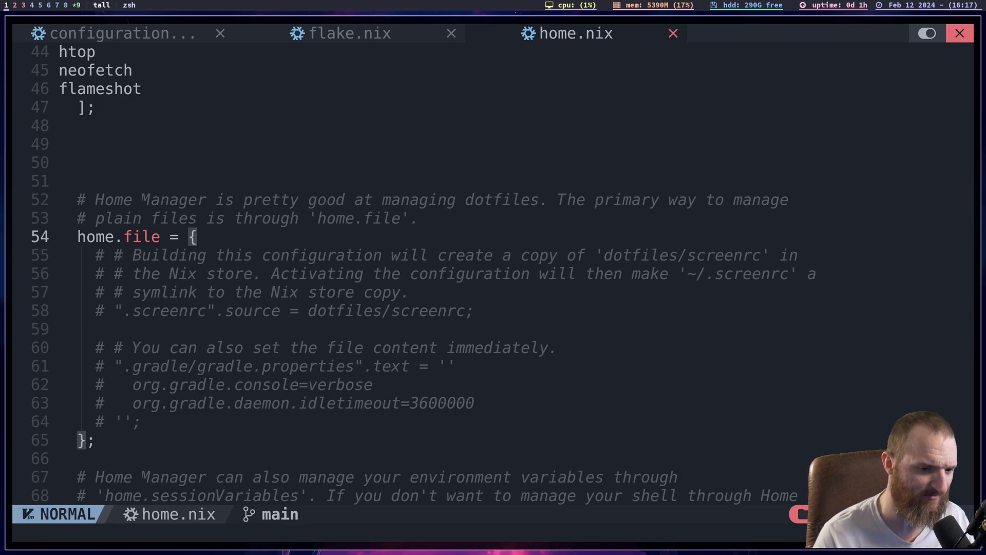
key("j")
key("j")
key("j")
key("j")
key("j")
key("j")
key("j")
key("j")
key("j")
key("j")
key("j")
key("j")
key("j")
key("j")
key("j")
key("j")
key("j")
key("j")
key("j")
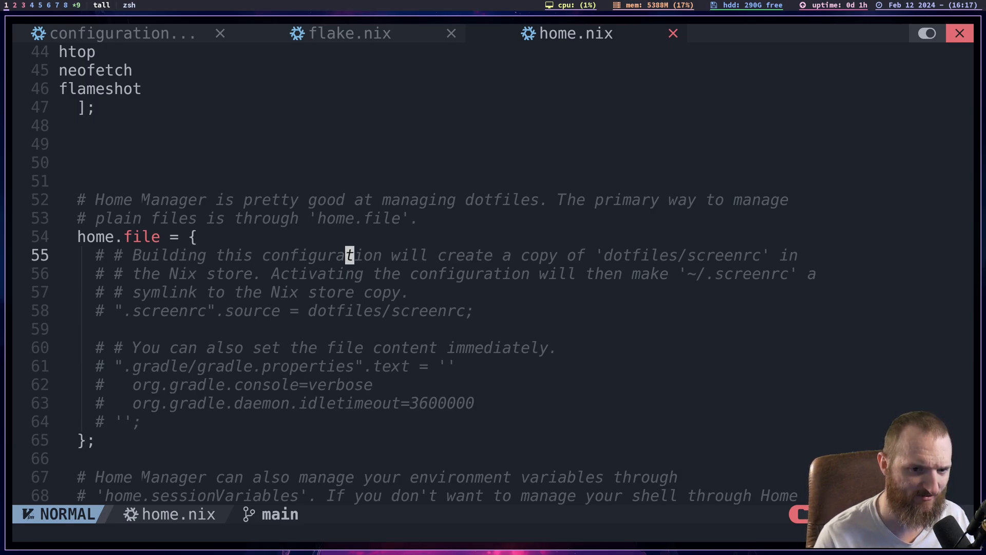
- Look through the rest of home.nix to the home.sessionVariables block and its commented EDITOR entry
key("j")
key("j")
key("j")
key("j")
key("j")
key("j")
key("j")
key("j")
key("j")
key("j")
key("j")
key("j")
key("j")
key("j")
key("j")
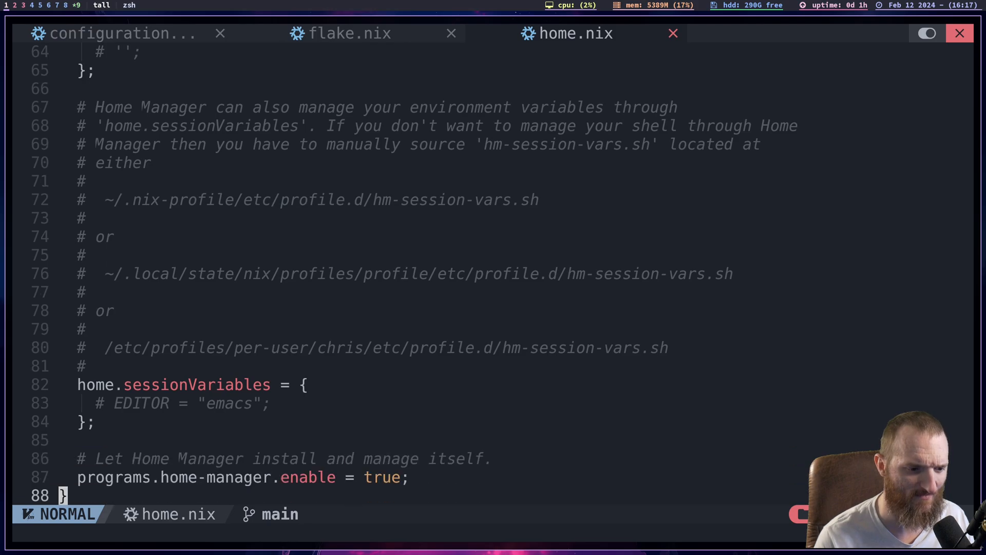
key("k")
key("k")
key("k")
key("k")
key("k")
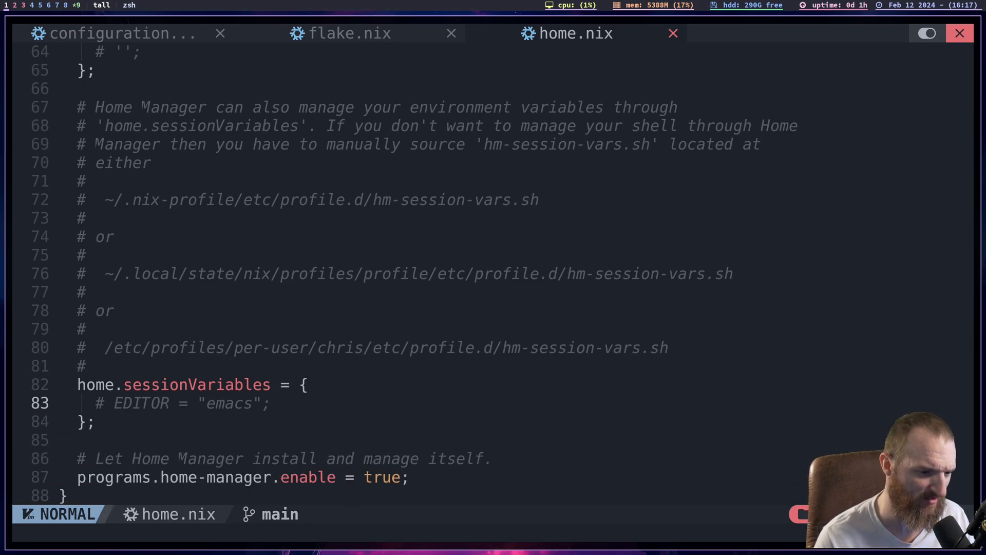
- Examine the programs.home-manager.enable line at the end of home.nix
key("j")
key("j")
key("j")
key("j")
key("j")
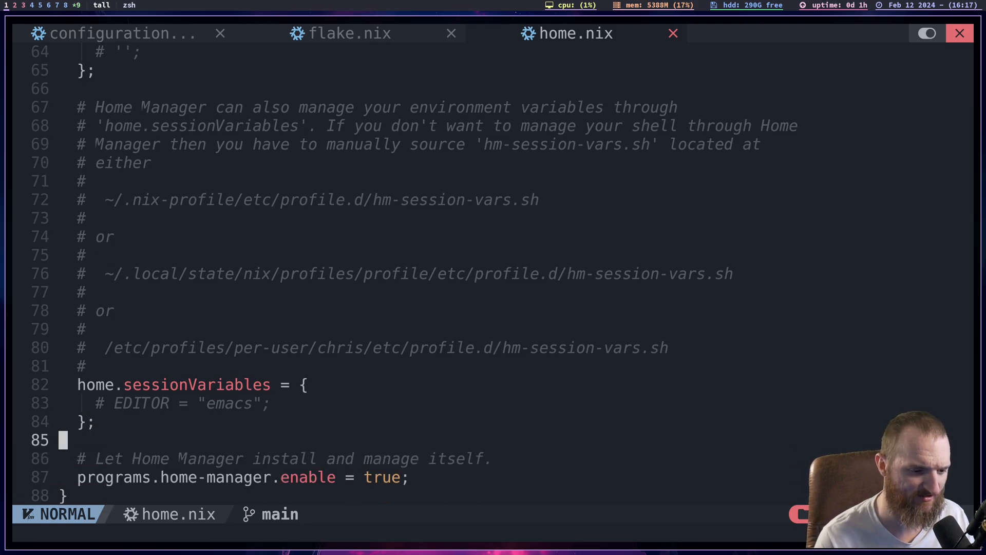
key("k")
key("k")
key("j")
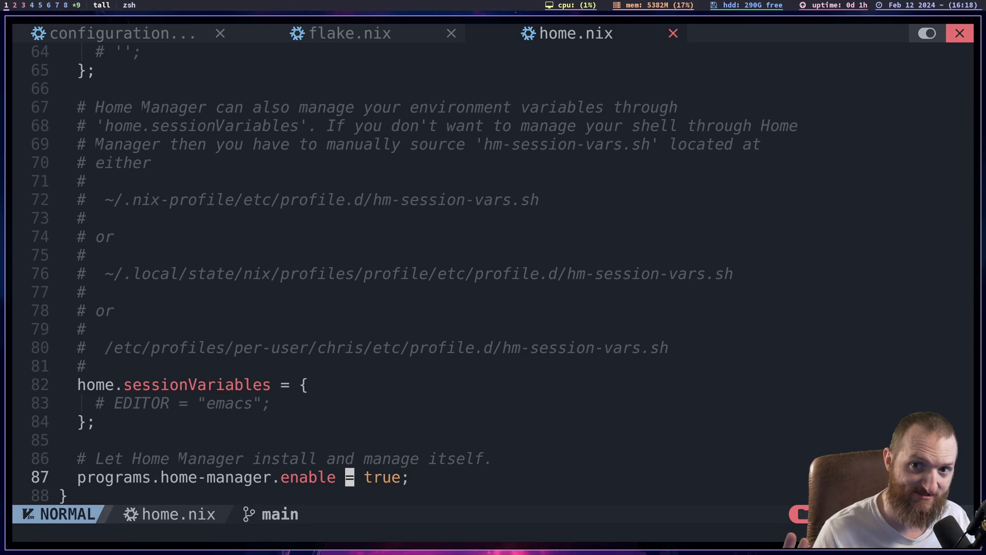
key("j")
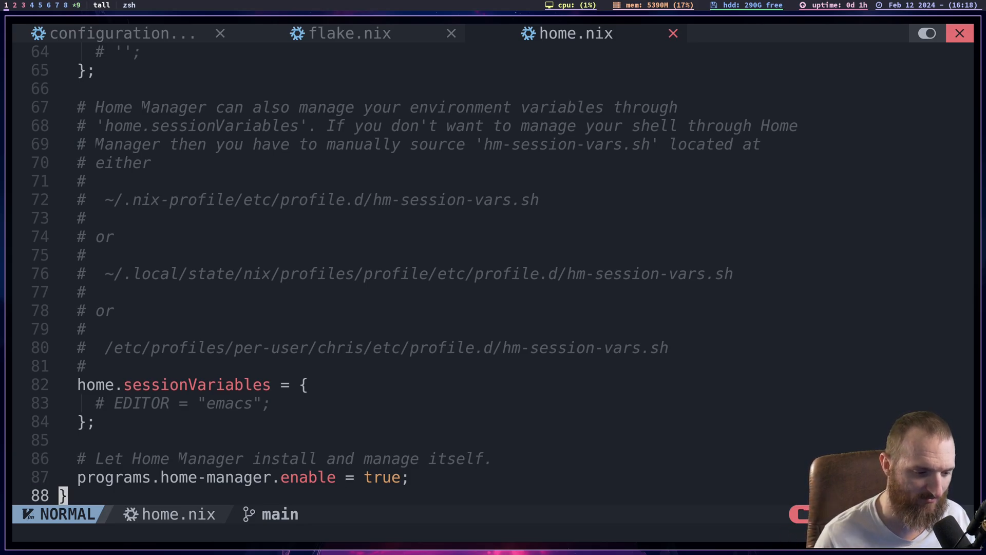
key("k")
key("h")
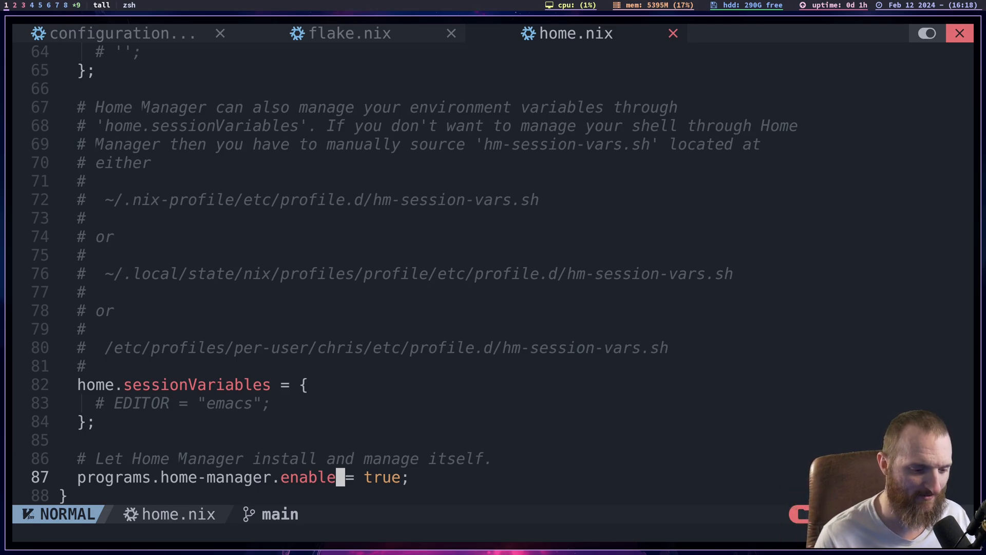
- Open ./users/shells/sh.nix for editing in a new buffer
type(":e ")
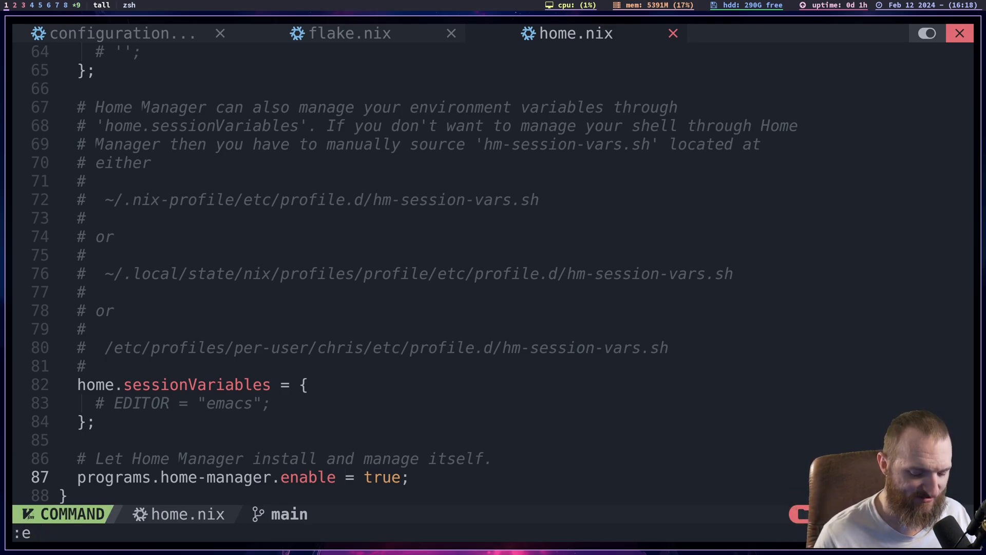
type("./.")
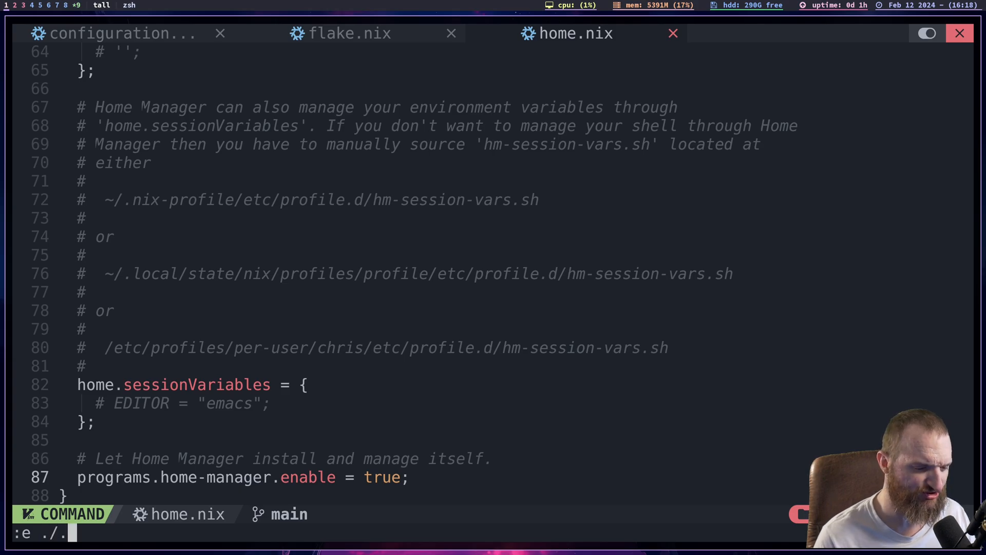
key("BackSpace")
key("Tab")
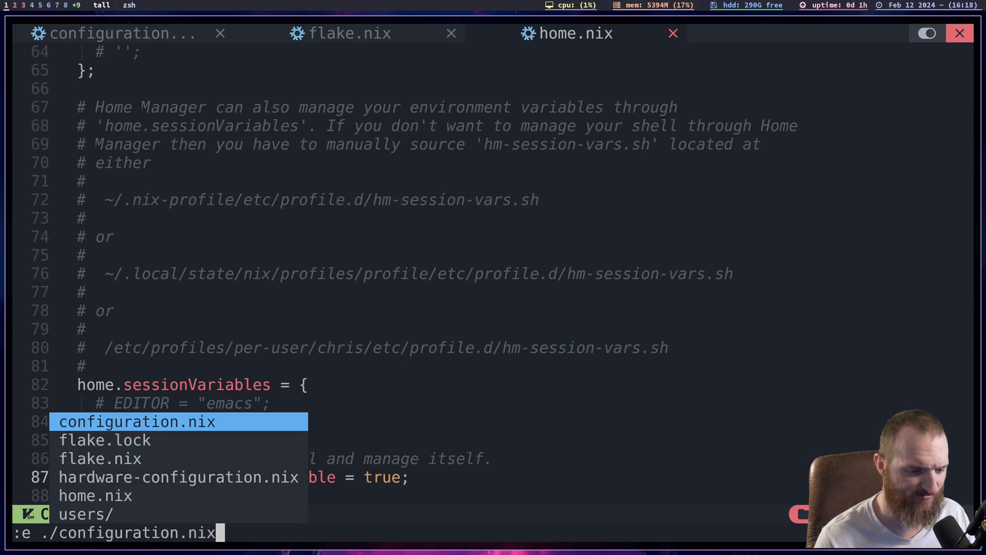
key("BackSpace")
key("BackSpace")
key("BackSpace")
key("BackSpace")
key("BackSpace")
key("BackSpace")
key("BackSpace")
key("BackSpace")
key("BackSpace")
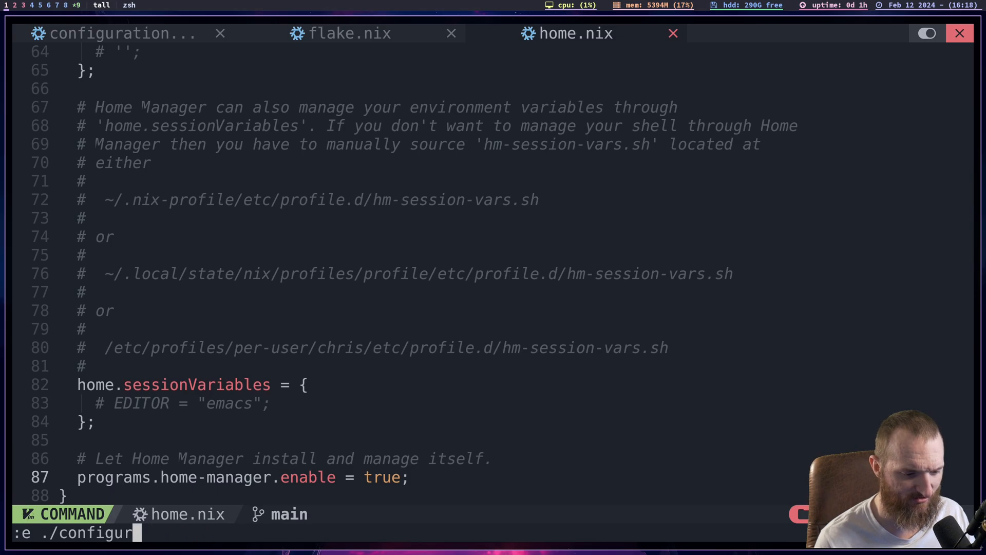
key("BackSpace")
key("BackSpace")
key("BackSpace")
key("BackSpace")
key("BackSpace")
key("BackSpace")
key("BackSpace")
key("BackSpace")
type("users/")
key("Tab")
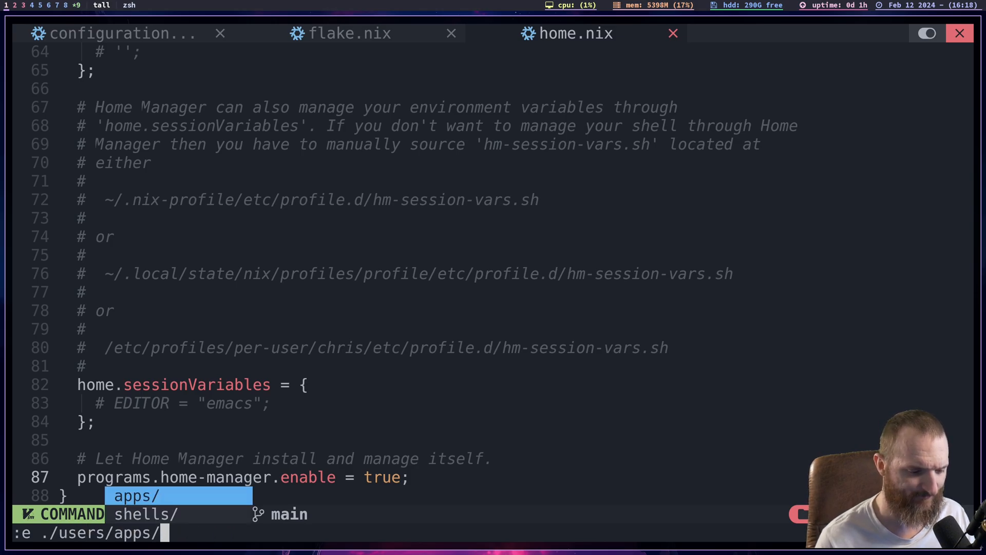
key("Tab")
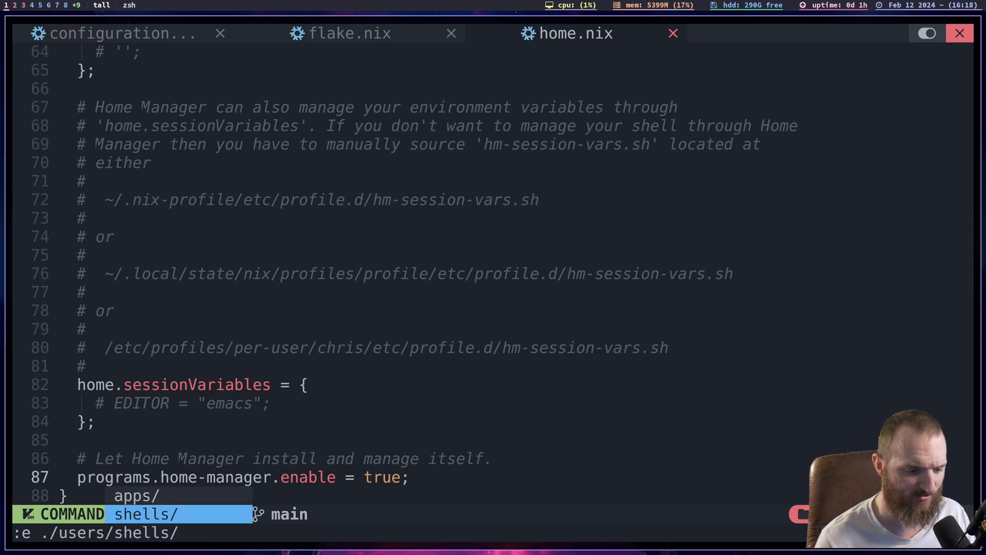
type("/")
key("Tab")
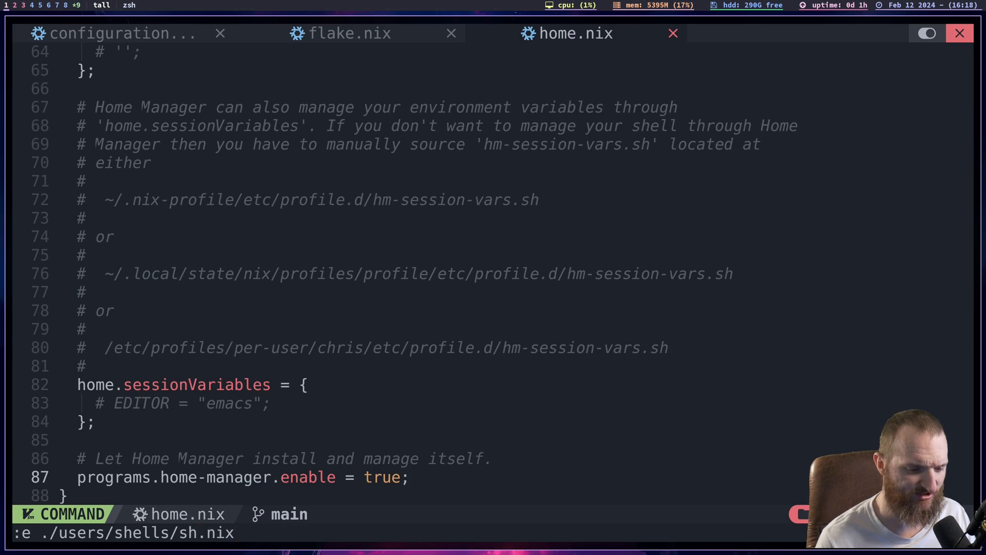
key("Return")
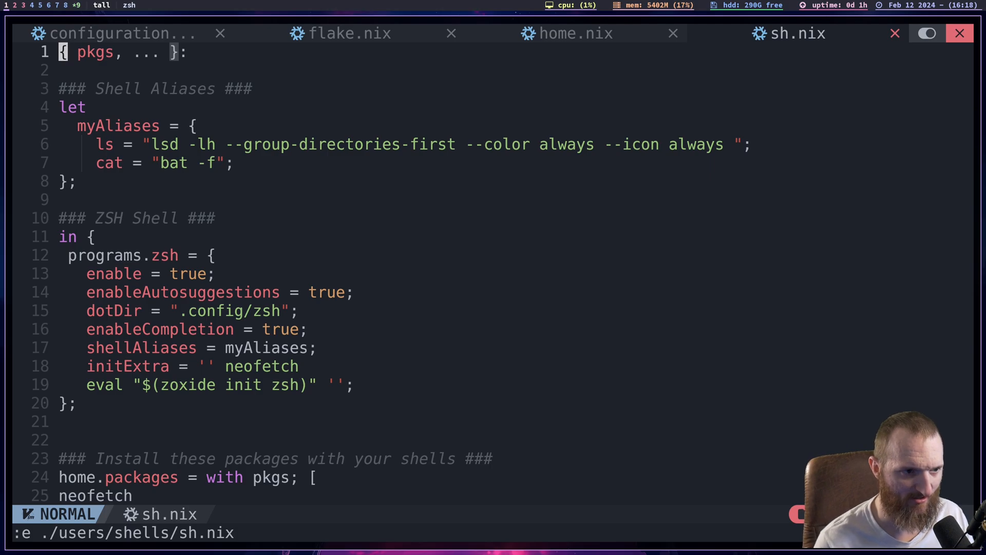
- Look over the beginning of sh.nix around the Shell Aliases heading
key("j")
key("j")
key("k")
key("j")
key("j")
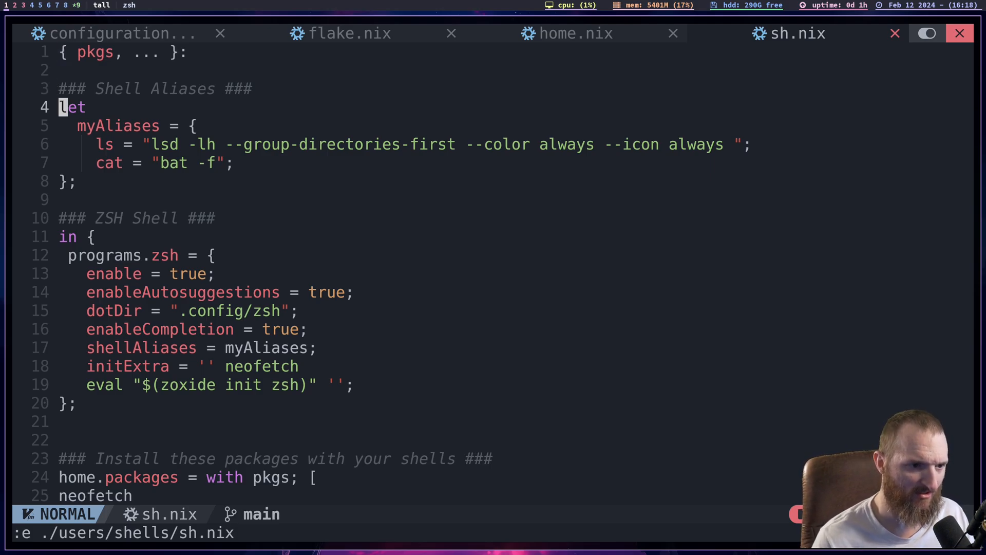
key("j")
key("k")
key("k")
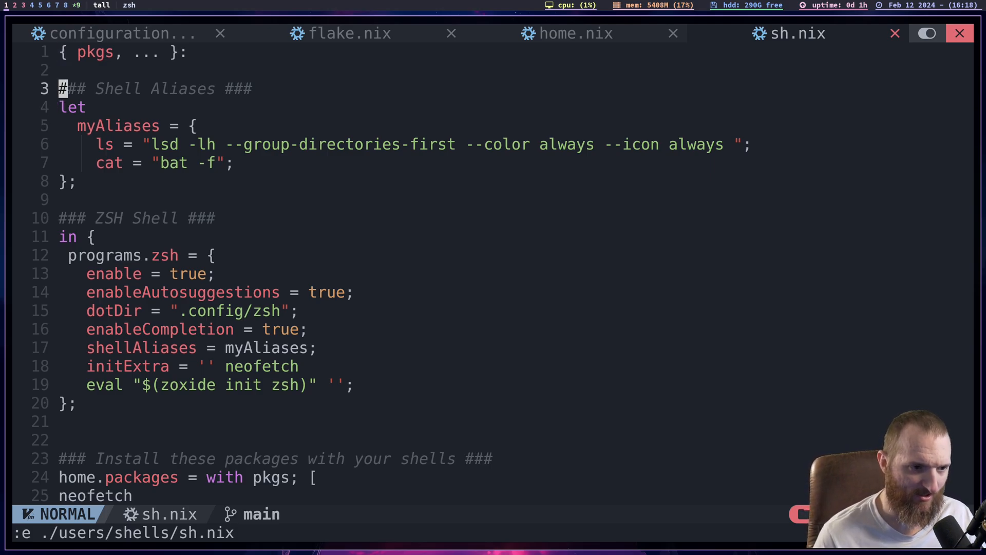
key("j")
- Examine the ls and cat aliases defined in the myAliases block
key("k")
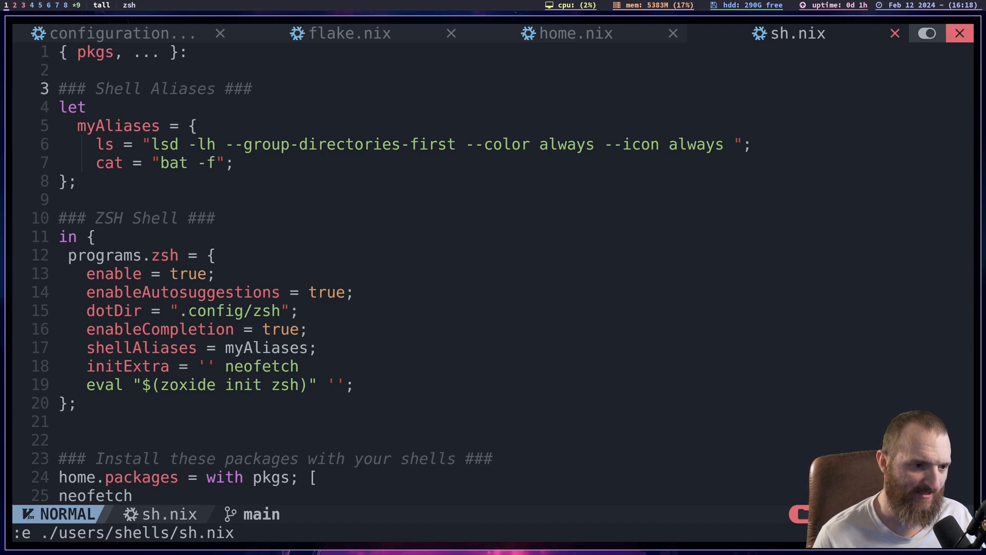
key("j")
key("j")
key("j")
key("j")
key("k")
key("k")
key("k")
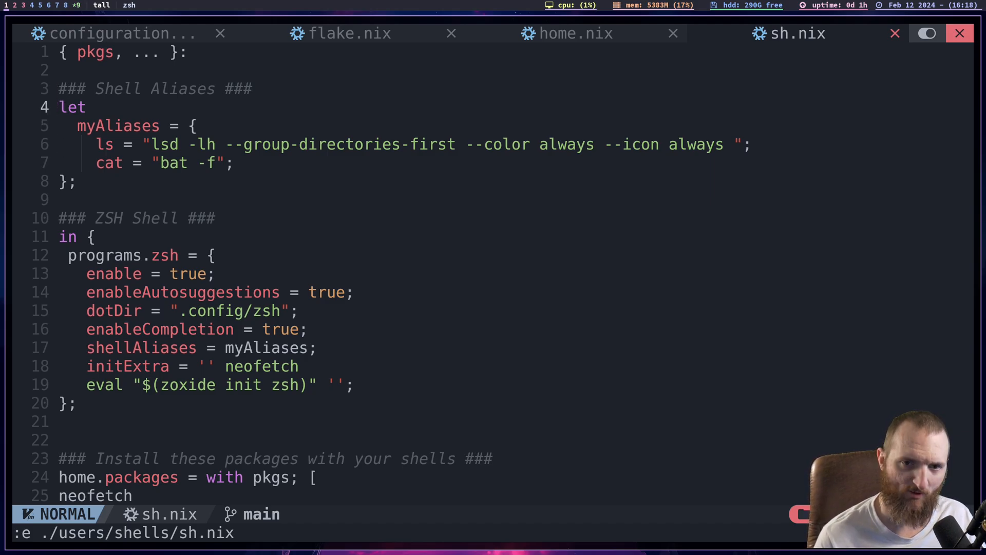
key("j")
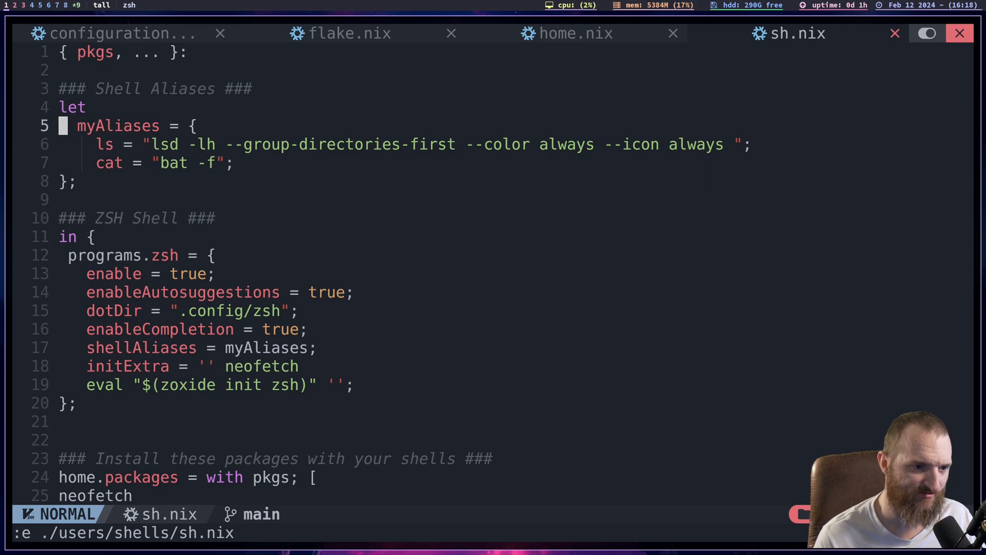
key("j")
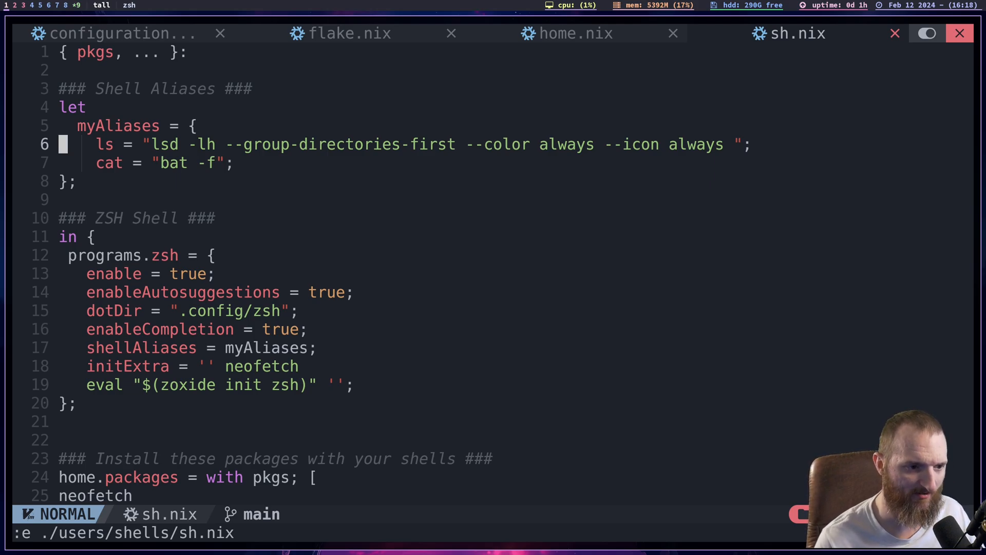
- Try out the ls alias in a new terminal window and exit that terminal
key("super+shift+Return")
type("ls")
key("Return")
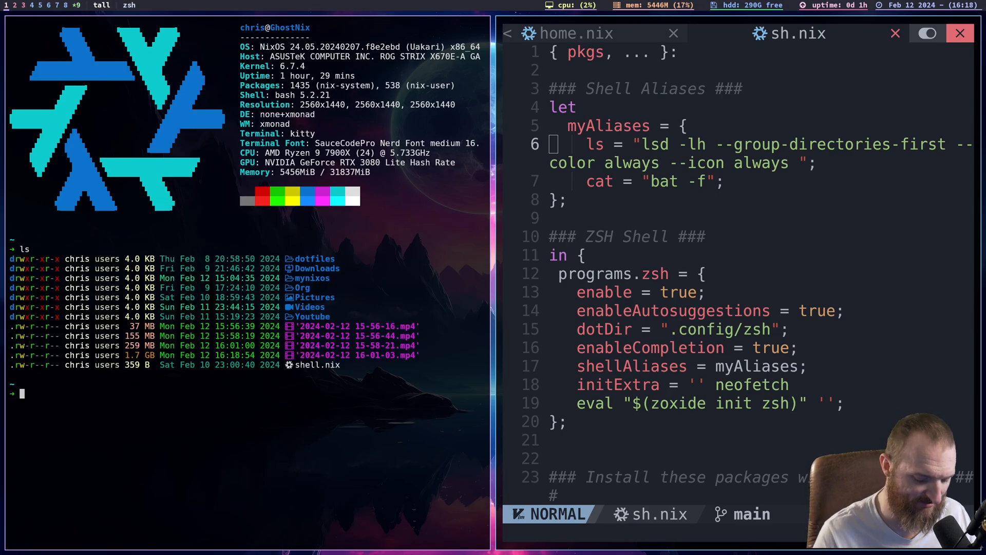
type("exit")
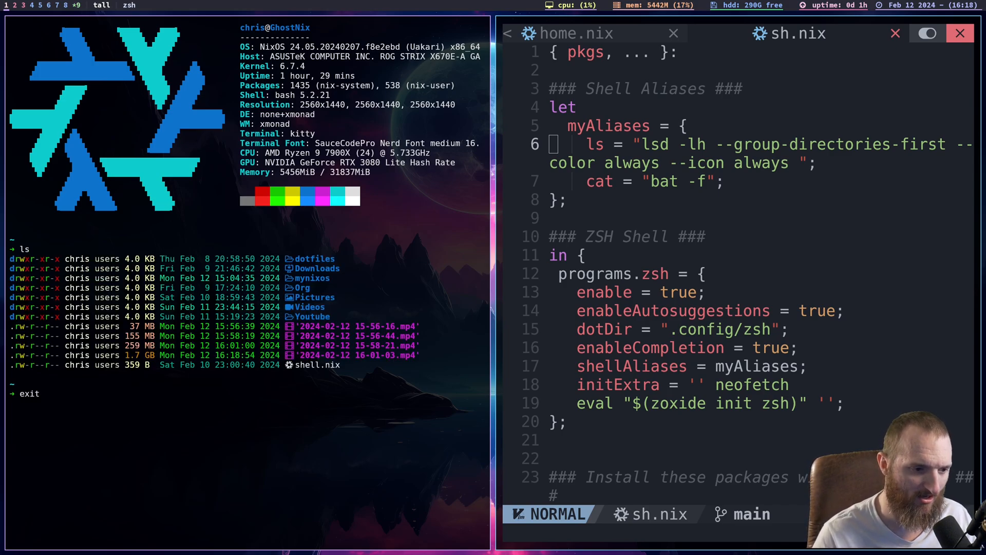
key("Return")
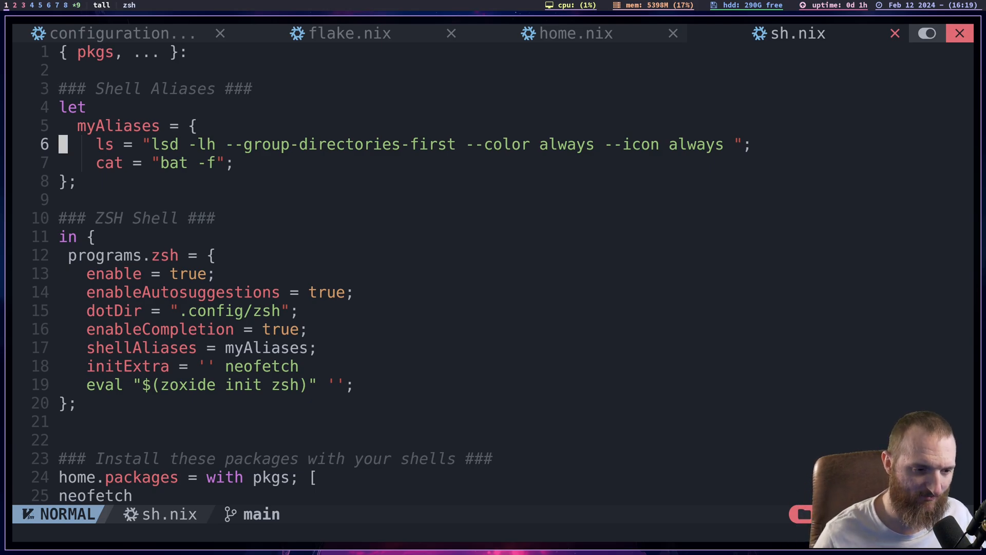
- Enlarge the editor text and examine the programs.zsh block under the ZSH Shell heading
key("ctrl+equal")
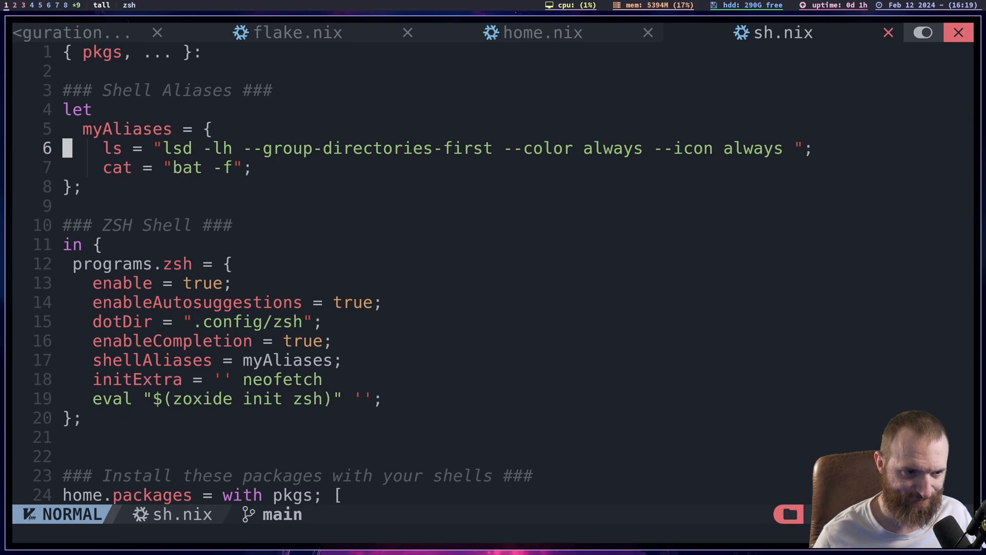
key("j")
key("j")
key("j")
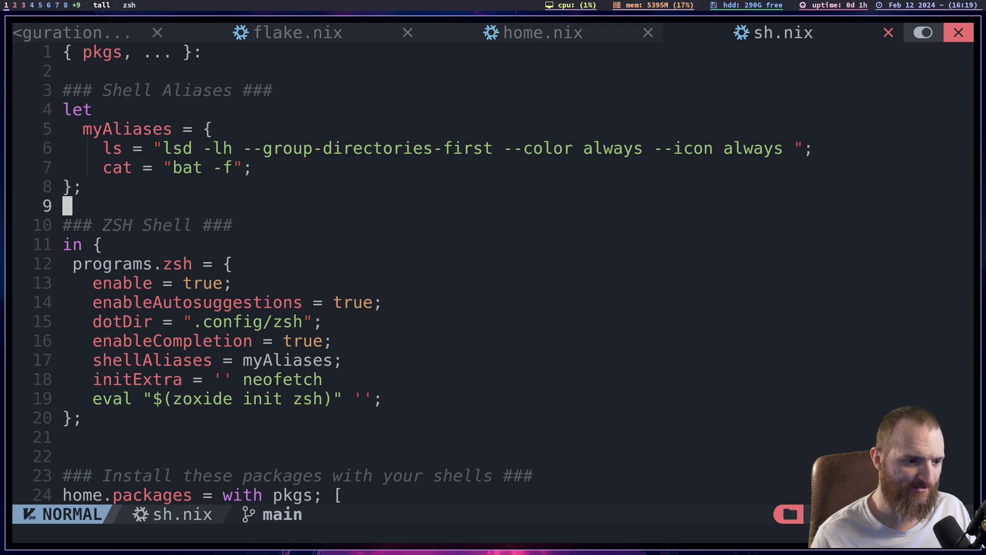
key("j")
key("j")
key("j")
key("j")
key("j")
key("j")
key("j")
key("k")
key("k")
key("k")
key("k")
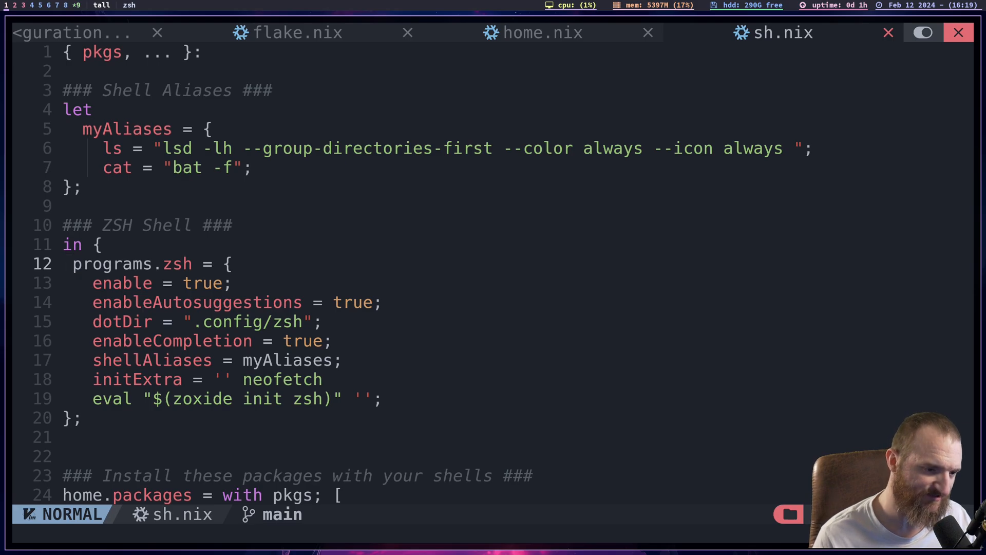
key("j")
key("j")
key("k")
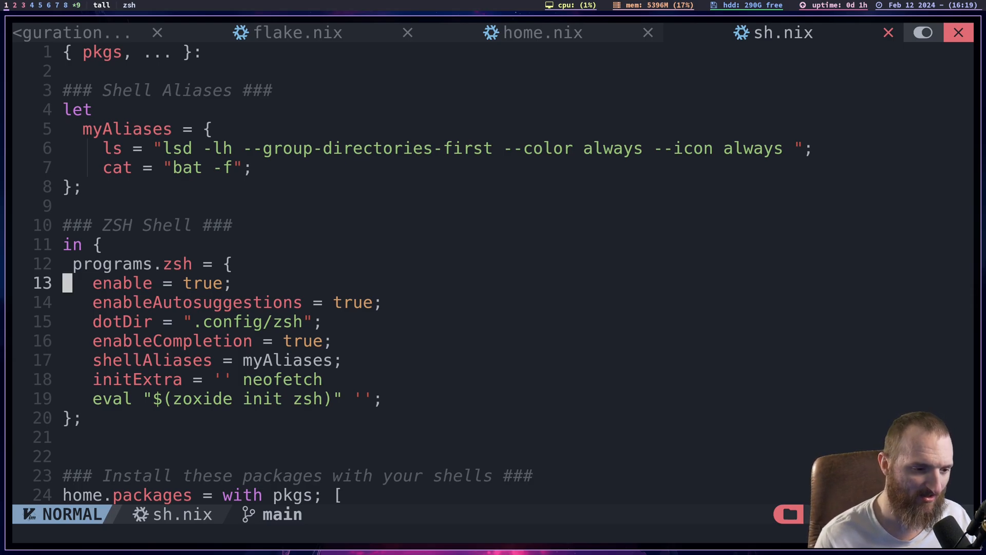
- Examine the enableAutosuggestions, dotDir and enableCompletion settings in the programs.zsh block
key("j")
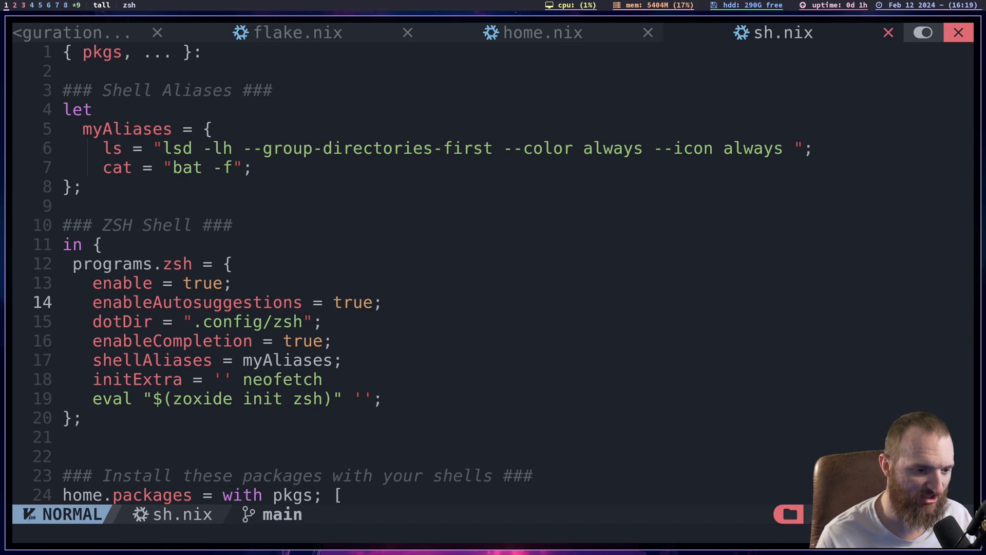
key("j")
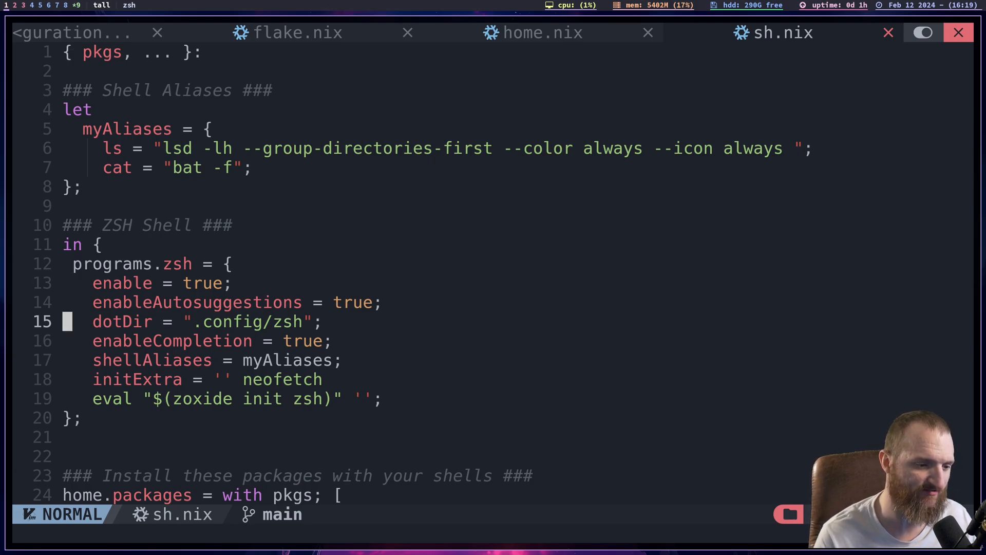
key("j")
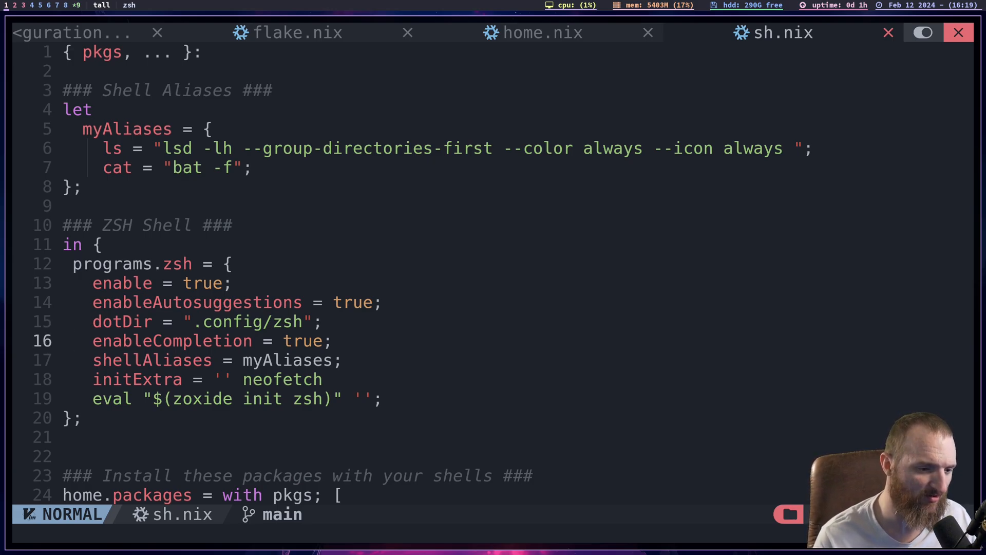
key("j")
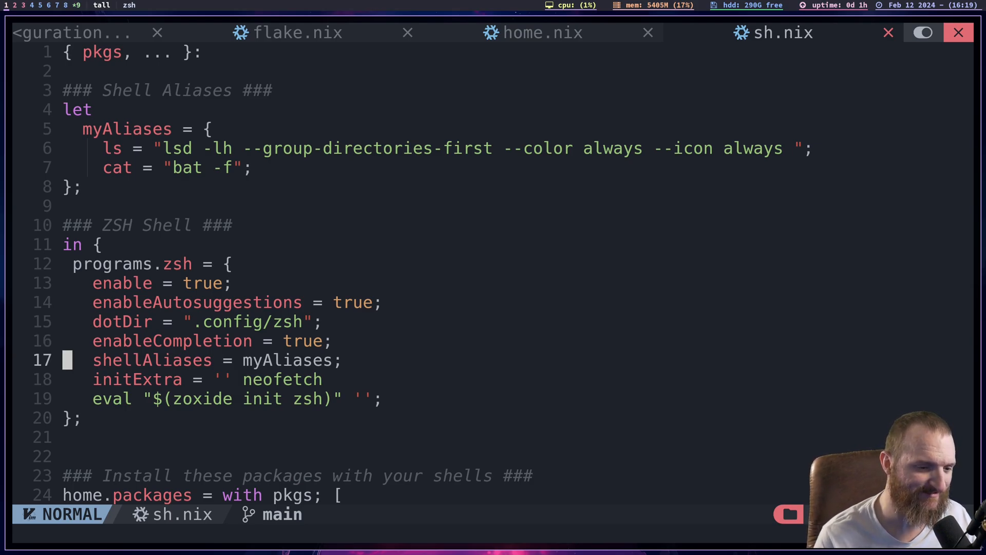
- Examine the shellAliases assignment in the programs.zsh block
key("l")
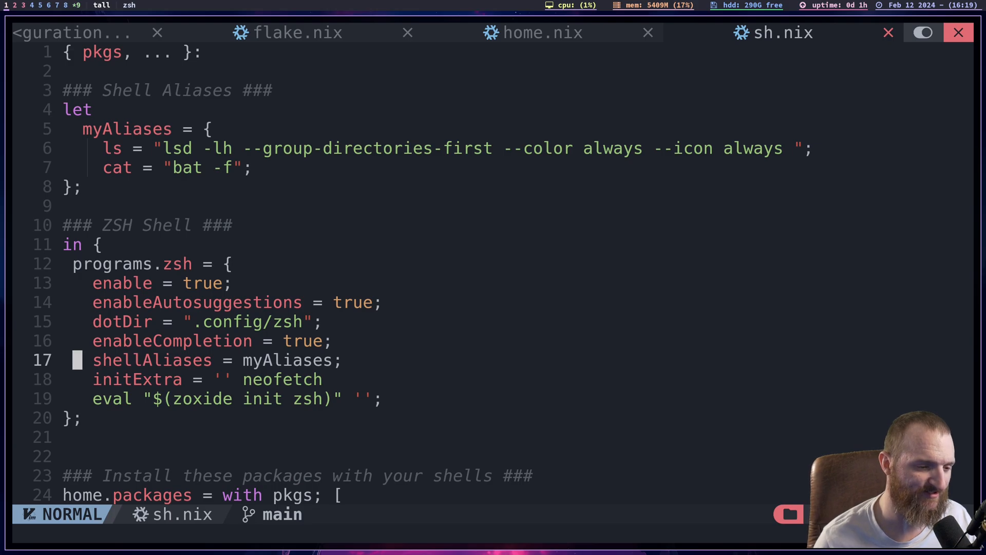
key("l")
key("l")
key("l")
key("l")
key("l")
key("l")
key("l")
key("l")
key("l")
key("l")
key("l")
key("l")
key("l")
key("h")
key("h")
key("h")
key("h")
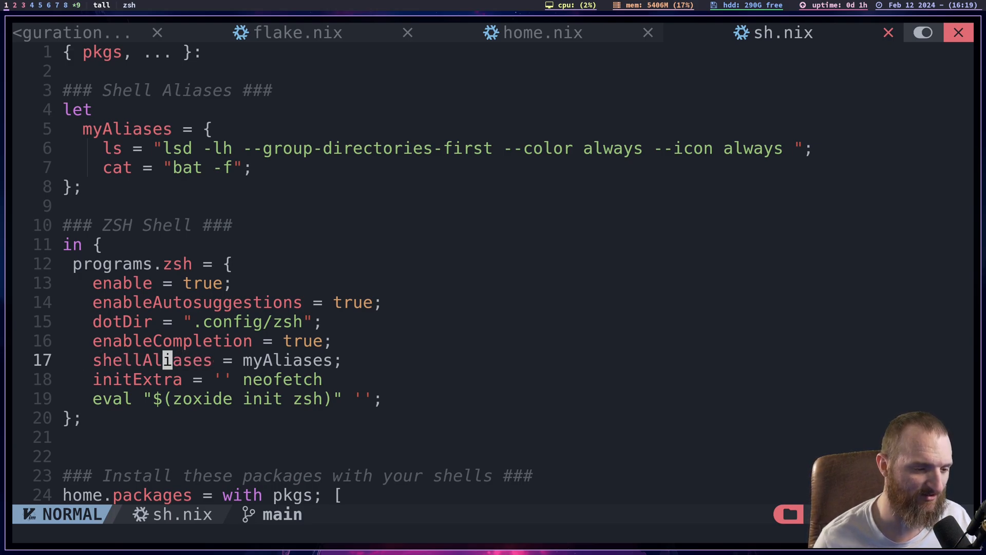
key("h")
key("h")
key("h")
key("h")
key("h")
key("h")
key("h")
key("h")
key("h")
key("l")
key("l")
key("l")
key("l")
key("l")
key("l")
key("l")
key("l")
key("l")
key("l")
key("l")
key("l")
key("l")
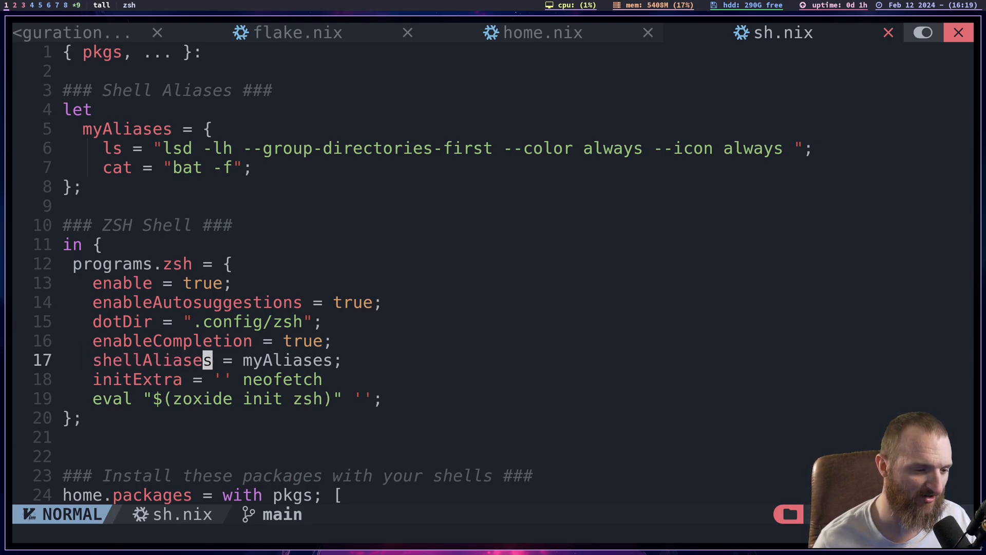
key("h")
key("h")
key("h")
key("h")
key("h")
key("h")
key("h")
key("l")
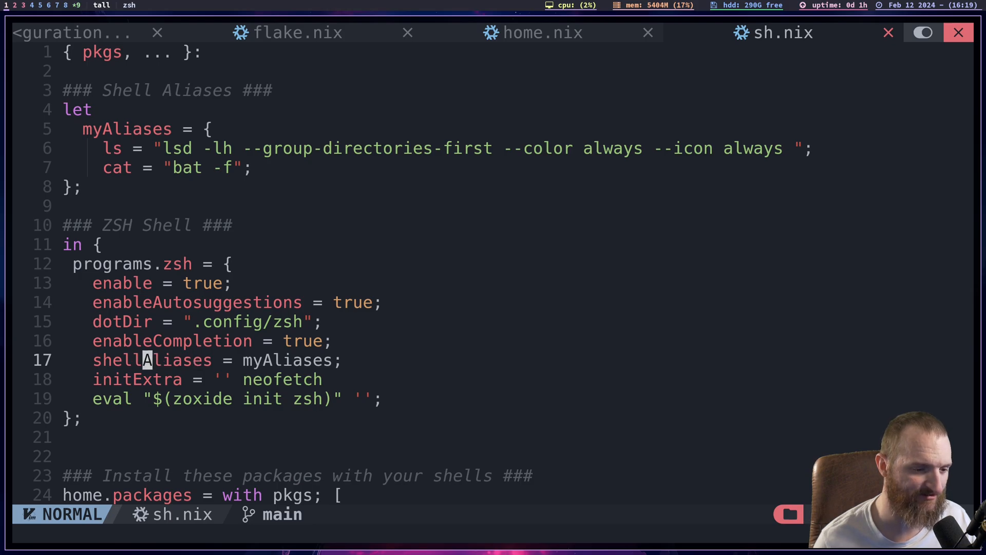
key("l")
key("l")
key("l")
key("l")
key("l")
key("l")
key("l")
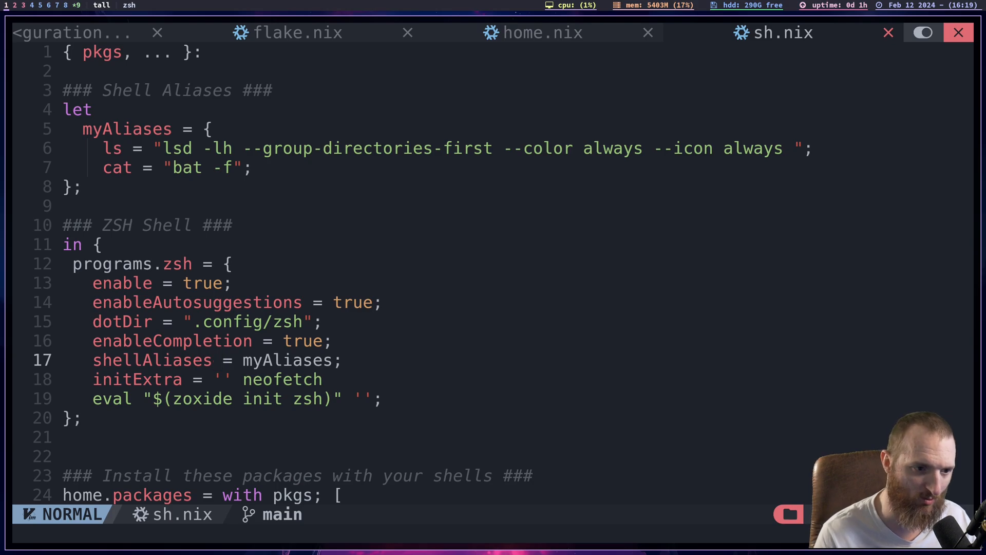
key("l")
- Trace the myAliases reference back to its definition under the Shell Aliases heading
key("l")
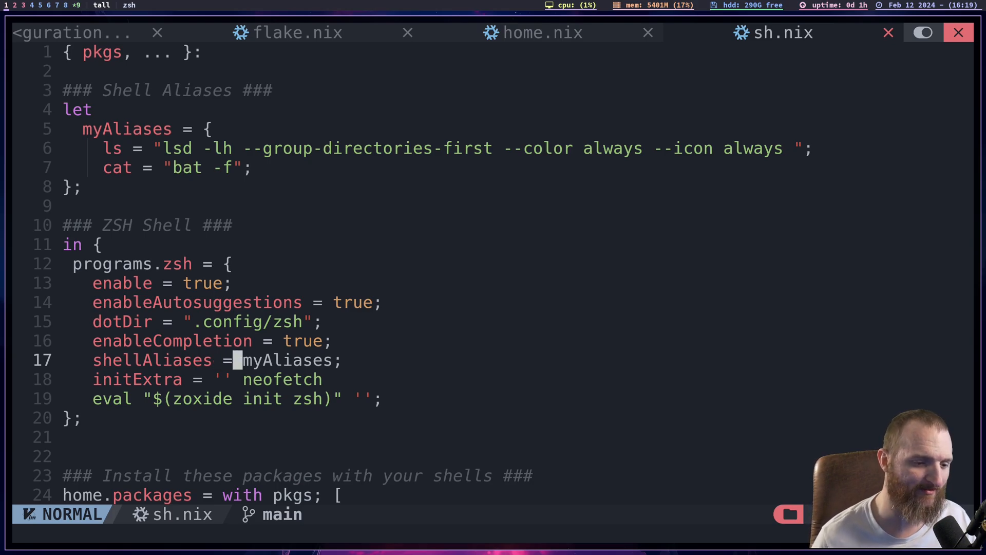
key("l")
key("l")
key("l")
key("l")
key("l")
key("k")
key("k")
key("k")
key("k")
key("k")
key("k")
key("k")
key("k")
key("k")
key("k")
key("k")
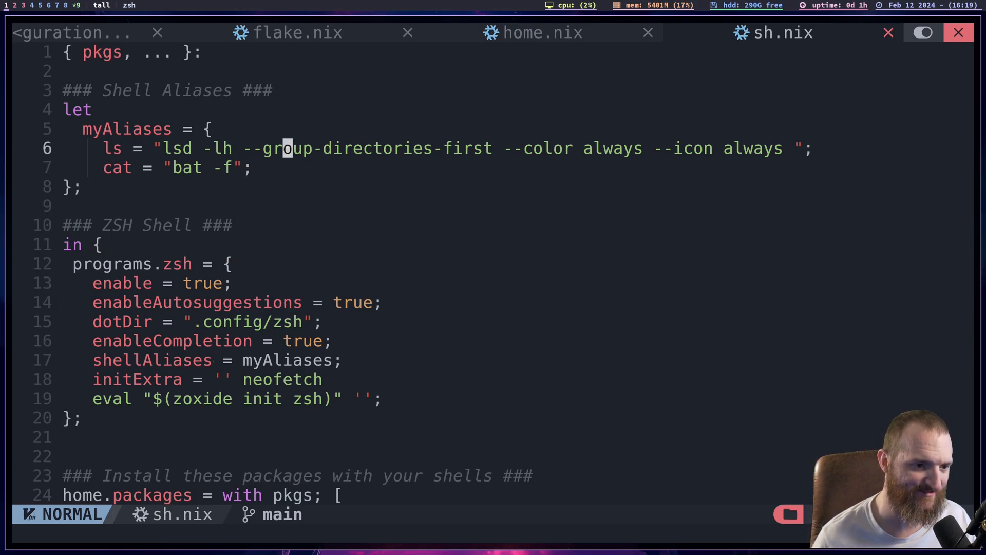
key("k")
key("j")
- Examine the initExtra setting, including its neofetch entry and the zoxide init zsh line
key("j")
key("j")
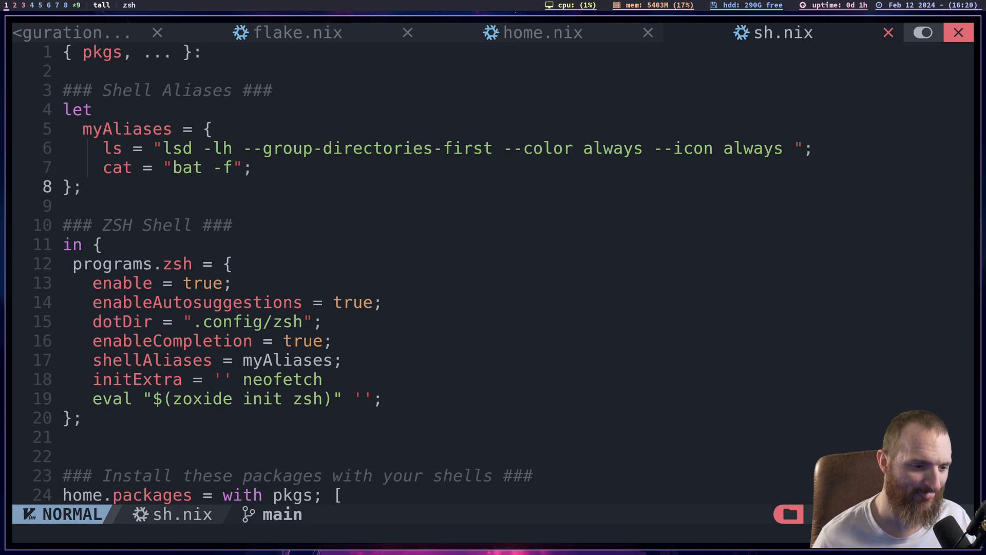
key("j")
key("j")
key("j")
key("j")
key("j")
key("j")
key("j")
key("j")
key("j")
key("j")
key("j")
key("j")
key("k")
key("k")
key("h")
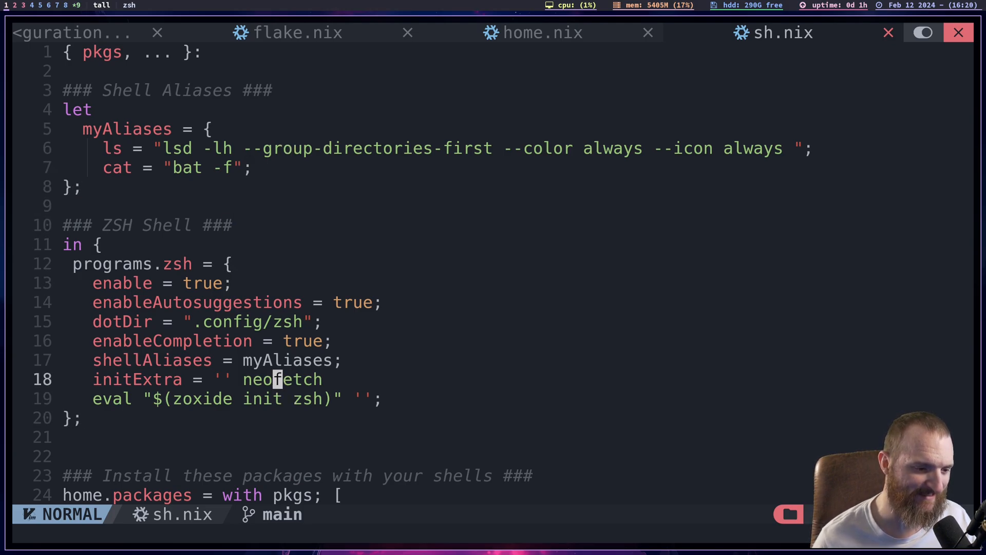
key("b")
key("b")
key("h")
key("h")
key("h")
key("l")
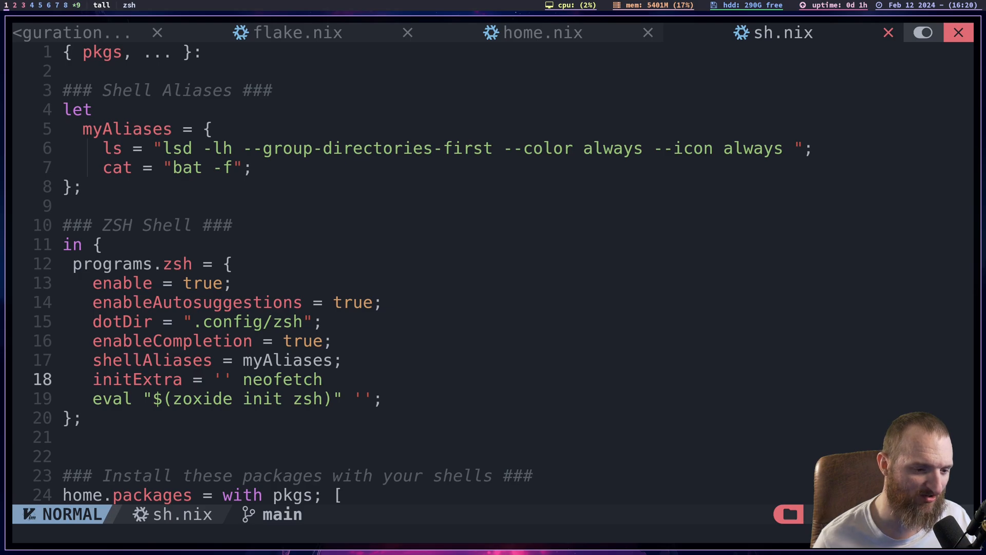
key("l")
key("l")
key("l")
key("l")
key("l")
key("l")
key("l")
key("l")
key("l")
key("l")
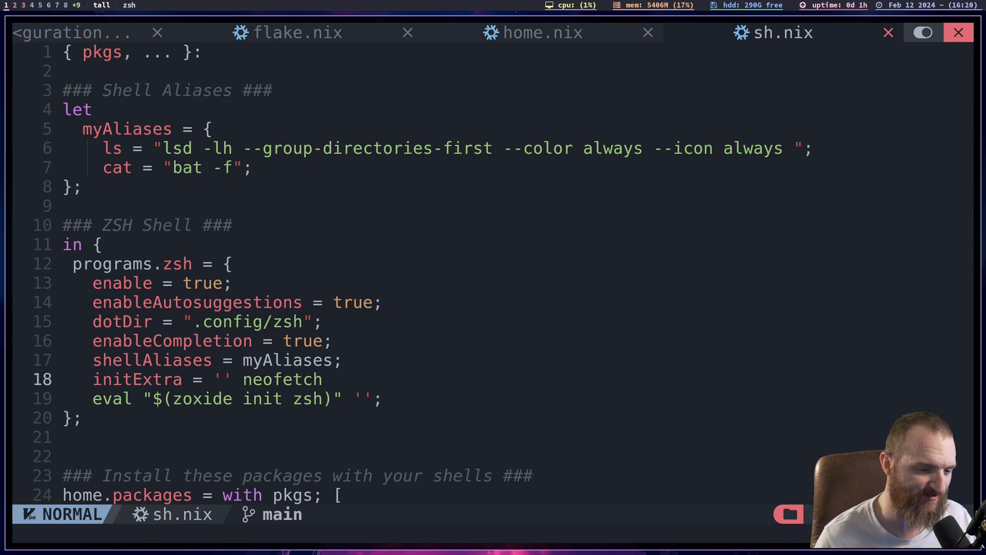
key("j")
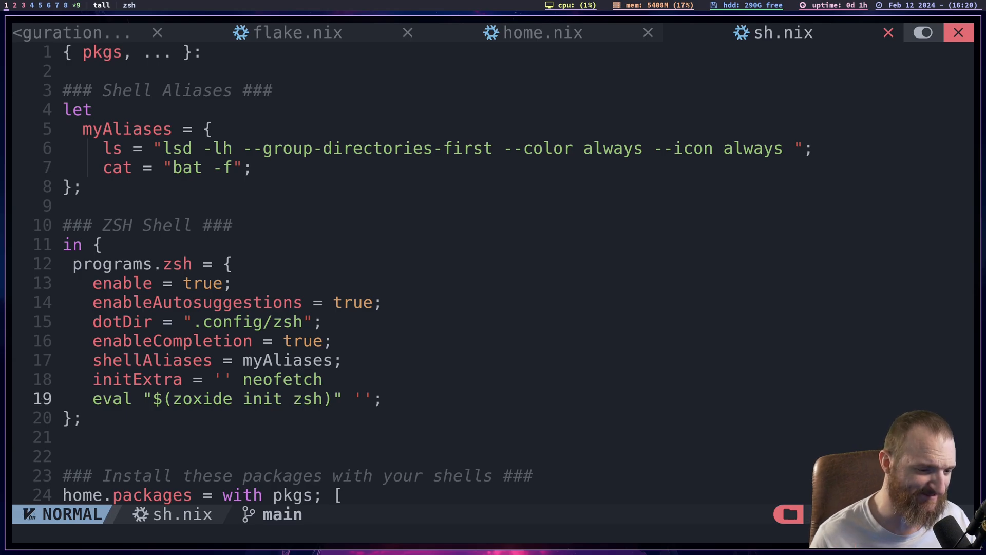
key("k")
key("j")
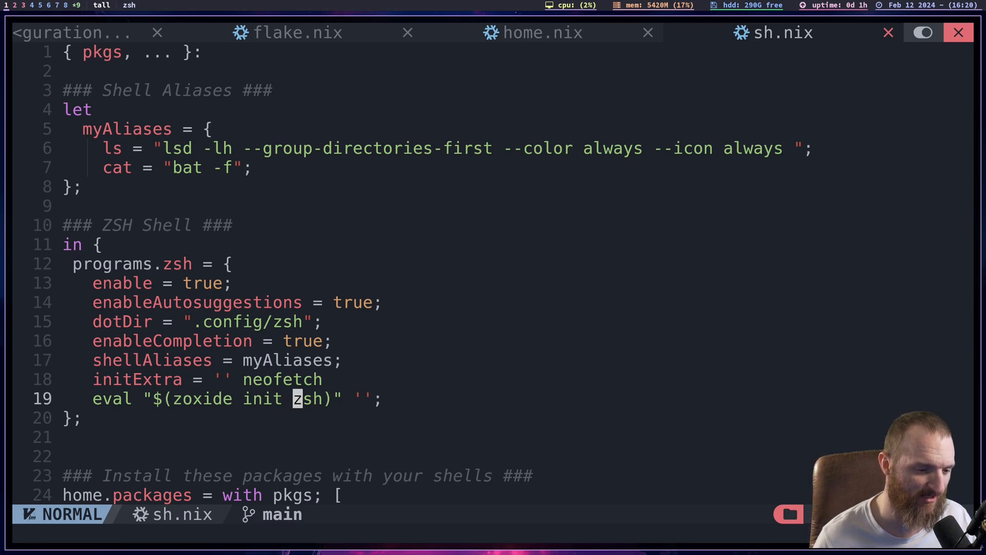
- Look through the home.packages list under the shell packages heading down to its closing bracket
key("j")
key("j")
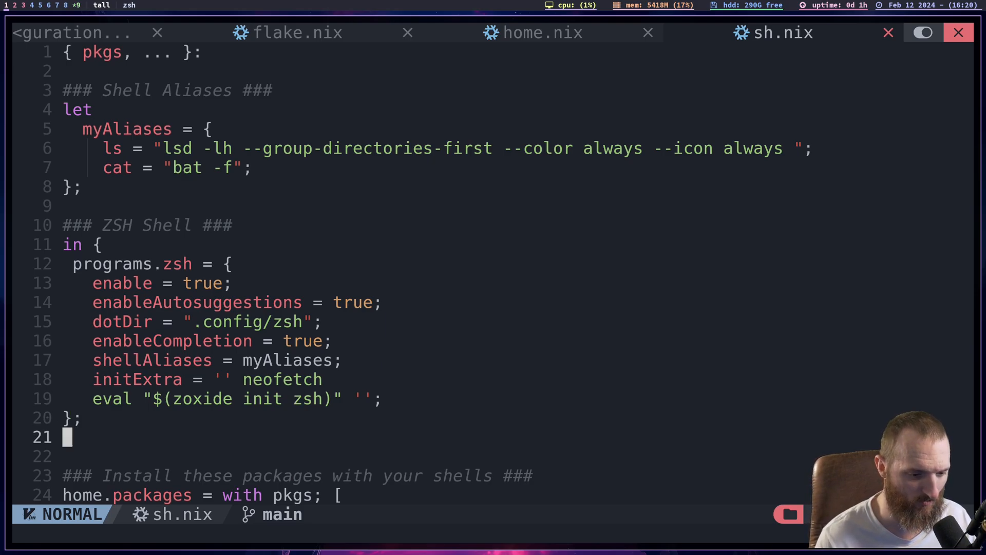
key("j")
key("j")
key("j")
key("j")
key("j")
key("j")
key("j")
key("j")
key("j")
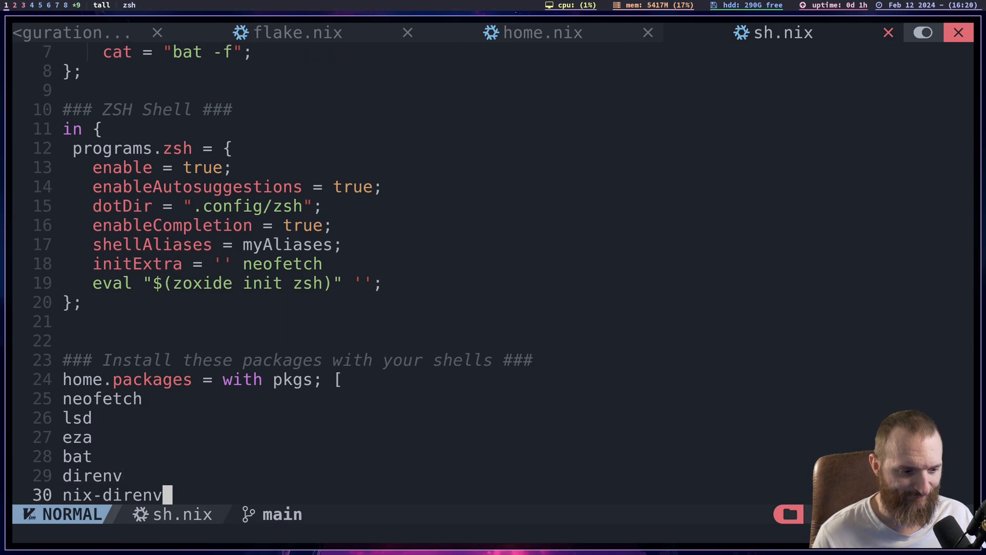
key("k")
key("k")
key("k")
key("k")
key("k")
key("k")
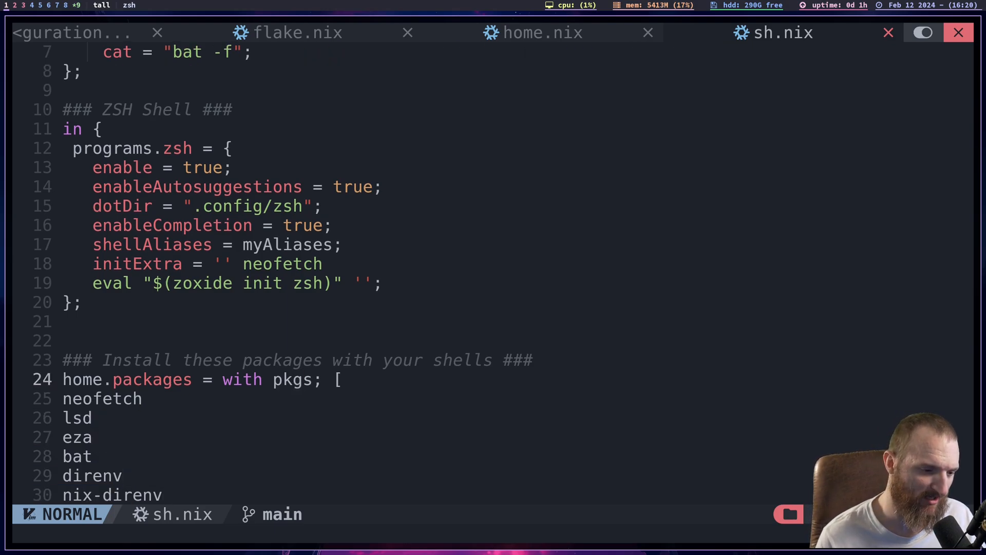
key("j")
key("j")
key("j")
key("j")
key("j")
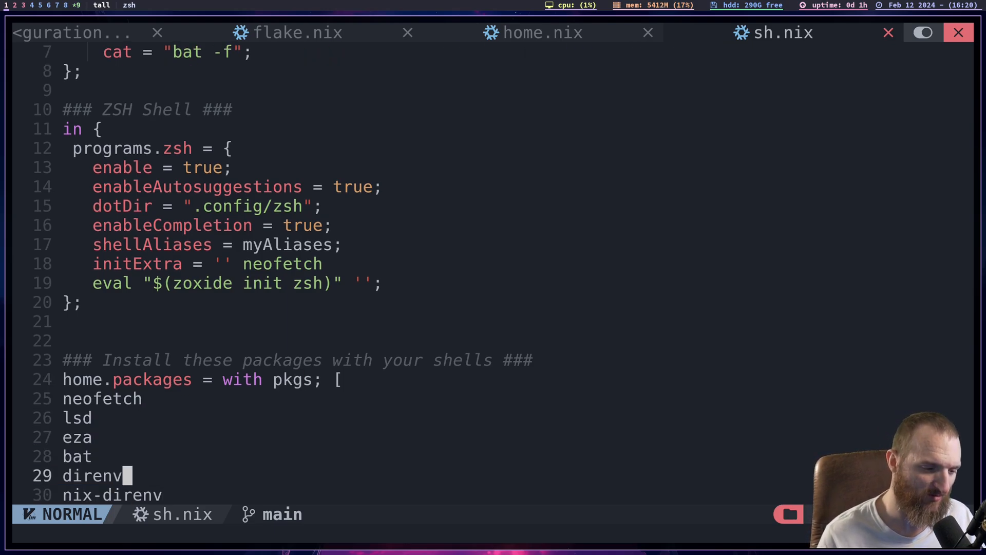
key("j")
key("j")
key("j")
key("j")
key("j")
key("j")
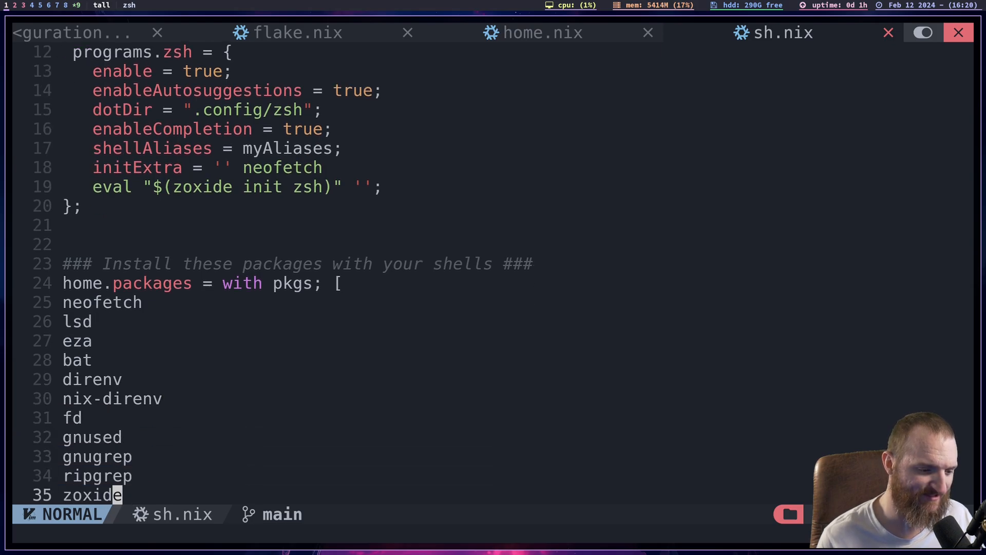
key("j")
key("j")
key("j")
key("k")
key("k")
key("k")
key("k")
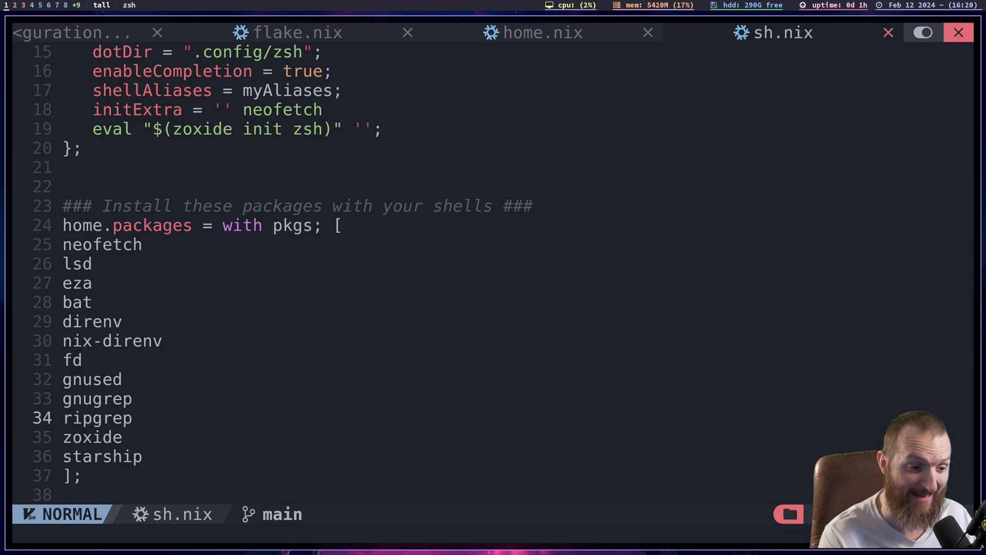
key("j")
key("j")
key("j")
key("j")
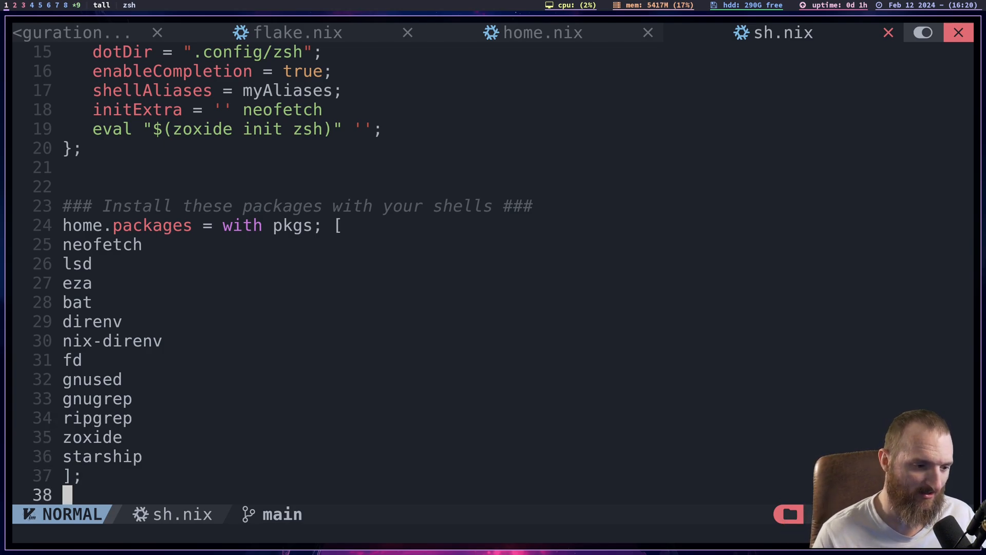
- Examine the first home.packages entries more closely, from neofetch and lsd through eza and bat
key("k")
key("k")
key("k")
key("k")
key("k")
key("k")
key("k")
key("k")
key("k")
key("k")
key("k")
key("k")
key("k")
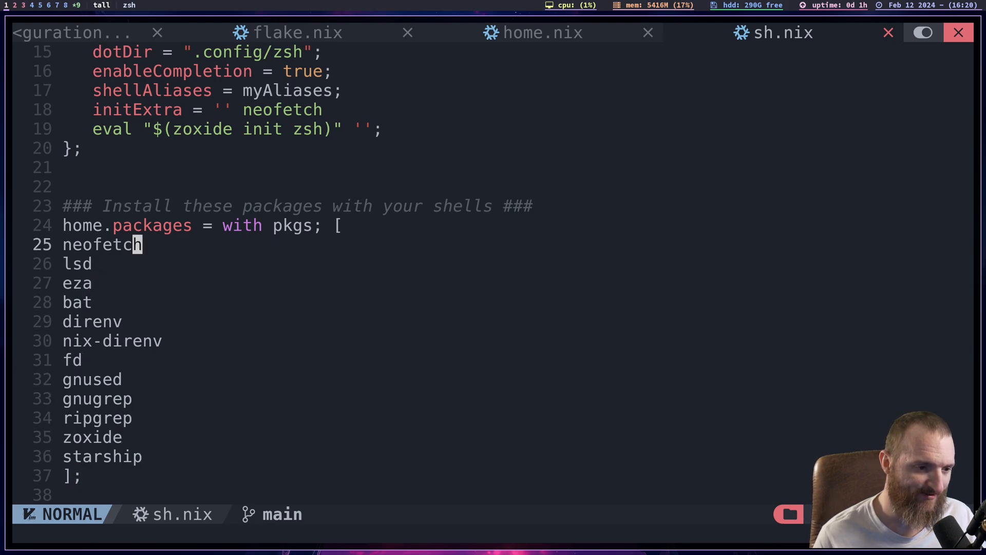
key("j")
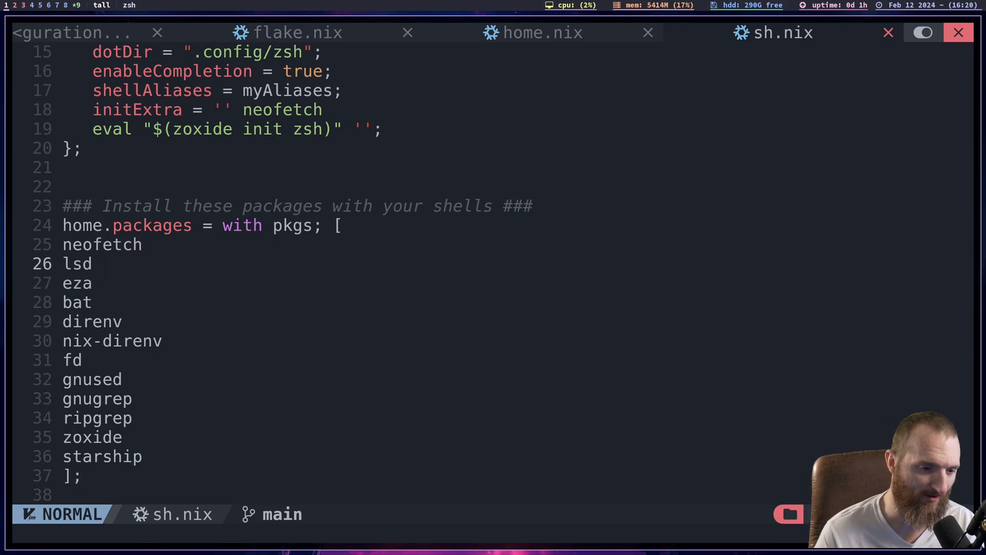
key("j")
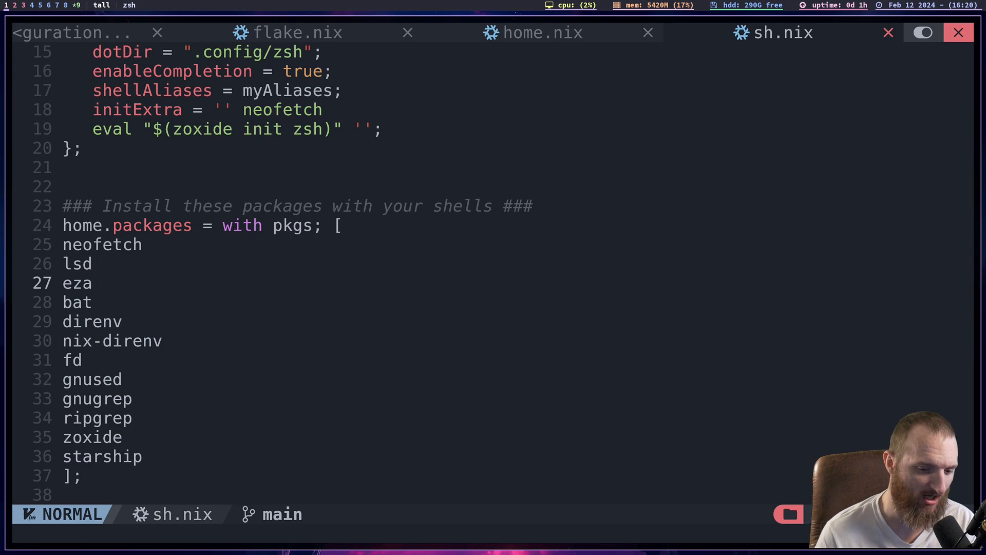
key("k")
key("k")
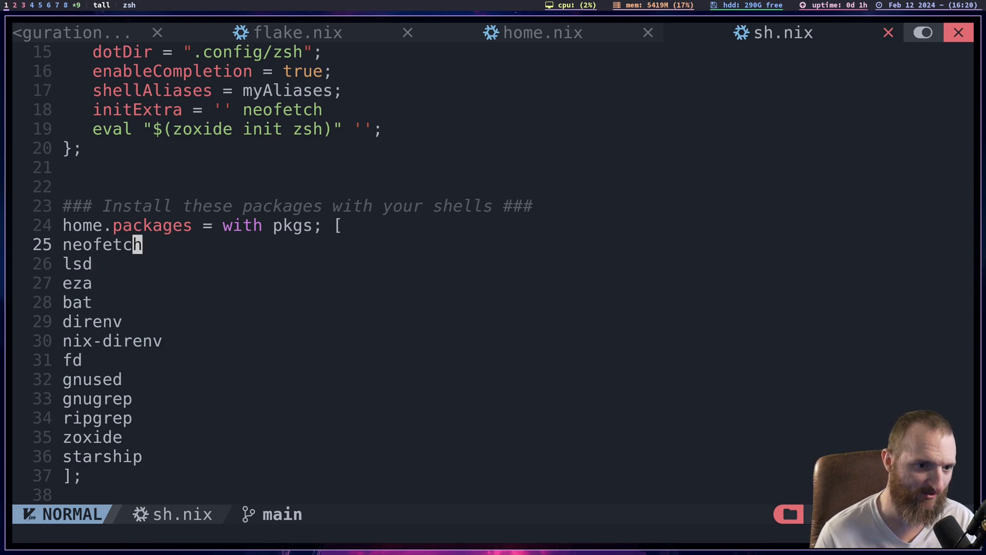
key("k")
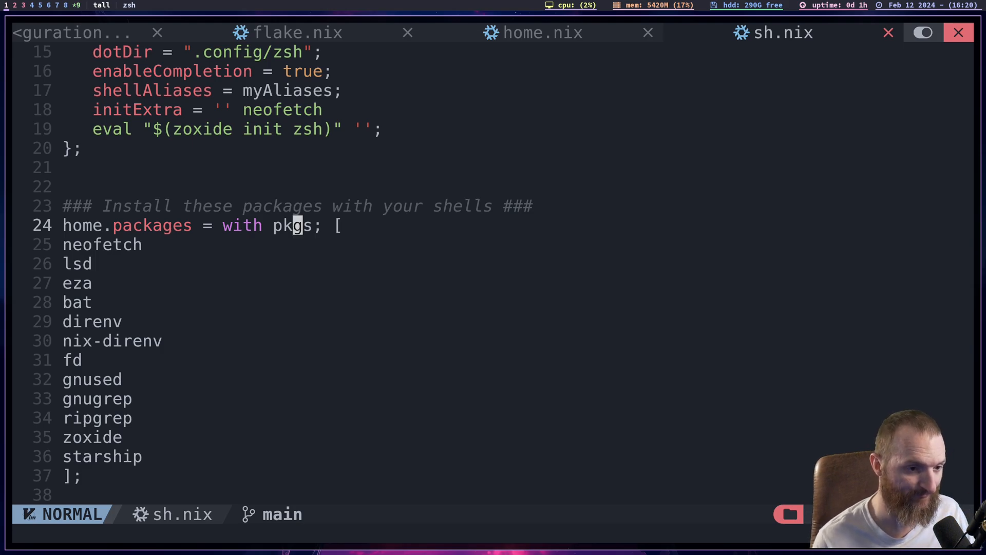
key("k")
key("j")
key("j")
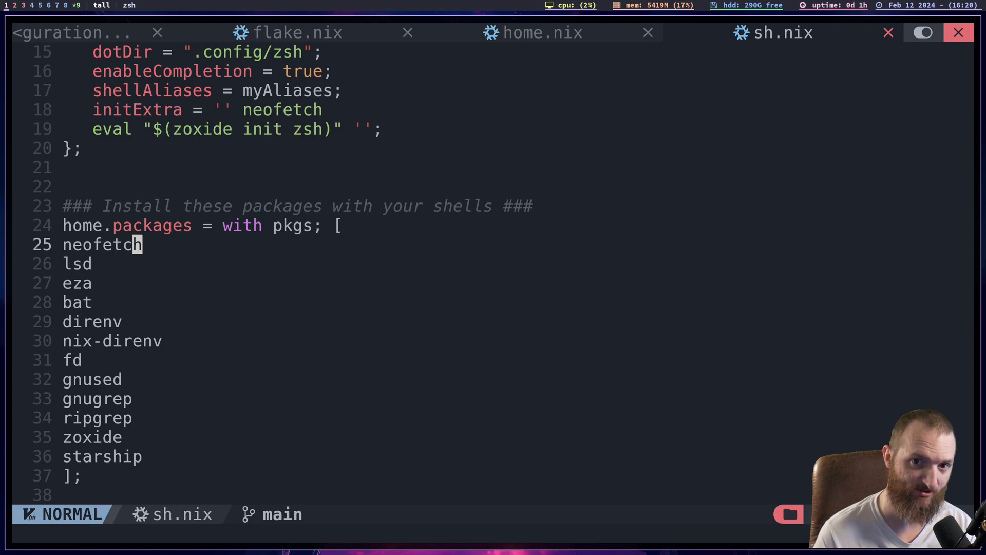
key("j")
key("j")
key("j")
key("j")
key("k")
key("k")
key("k")
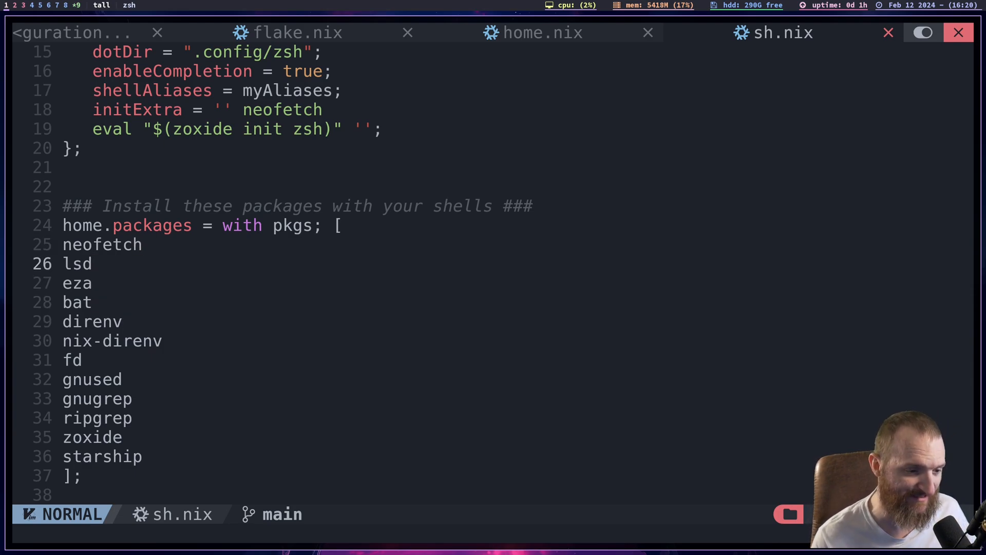
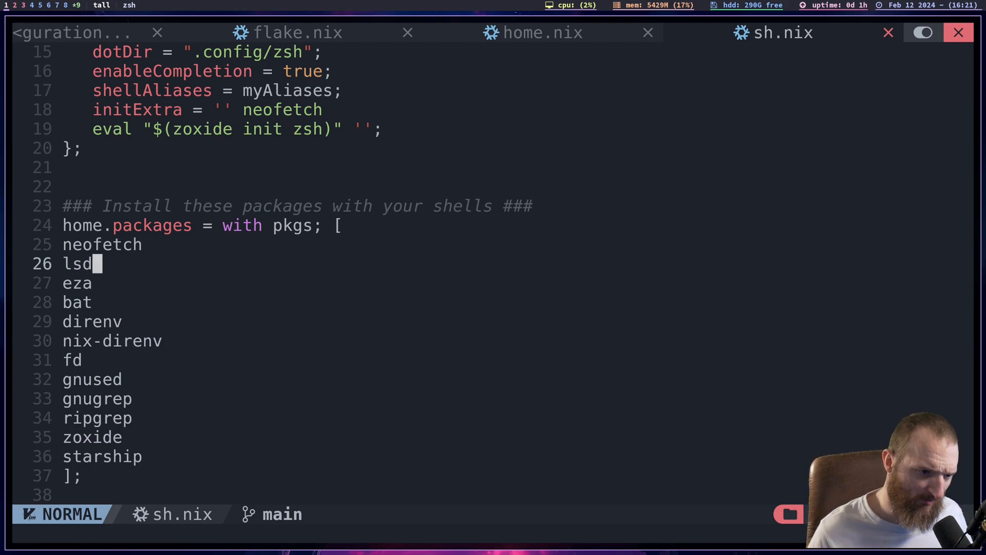
- Continue through the home.packages list from lsd and bat past direnv and nix-direnv to fd
key("k")
key("j")
key("j")
key("j")
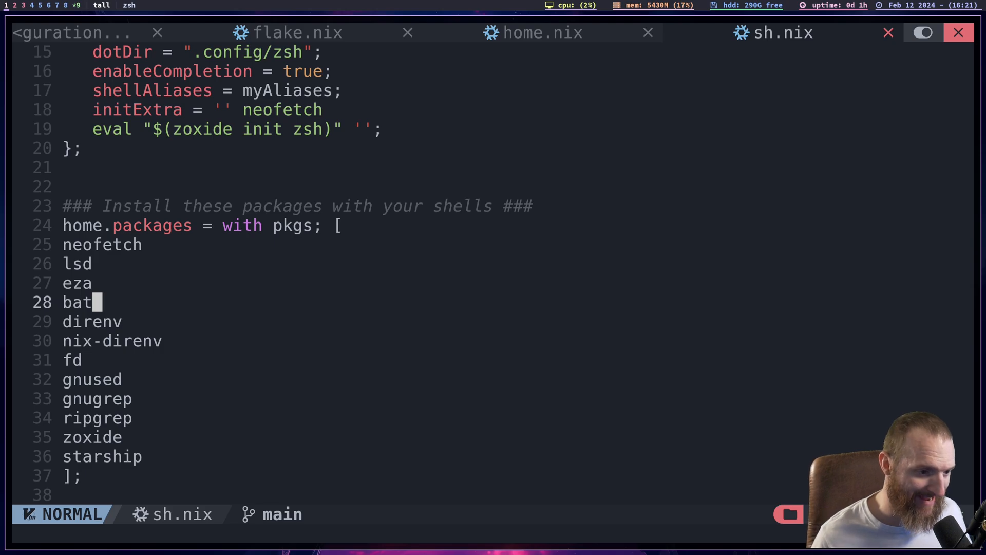
key("k")
key("k")
key("j")
key("j")
key("j")
key("j")
key("j")
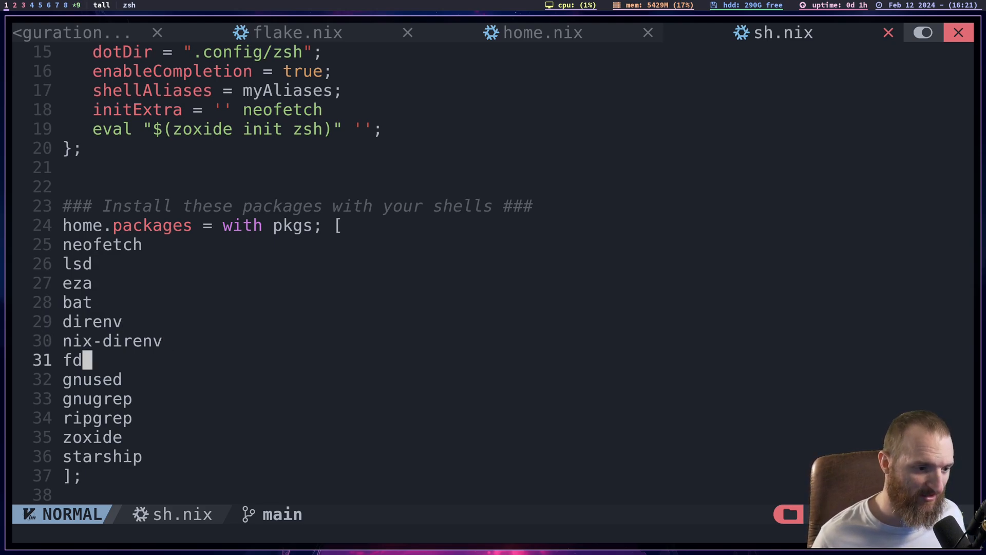
key("j")
key("k")
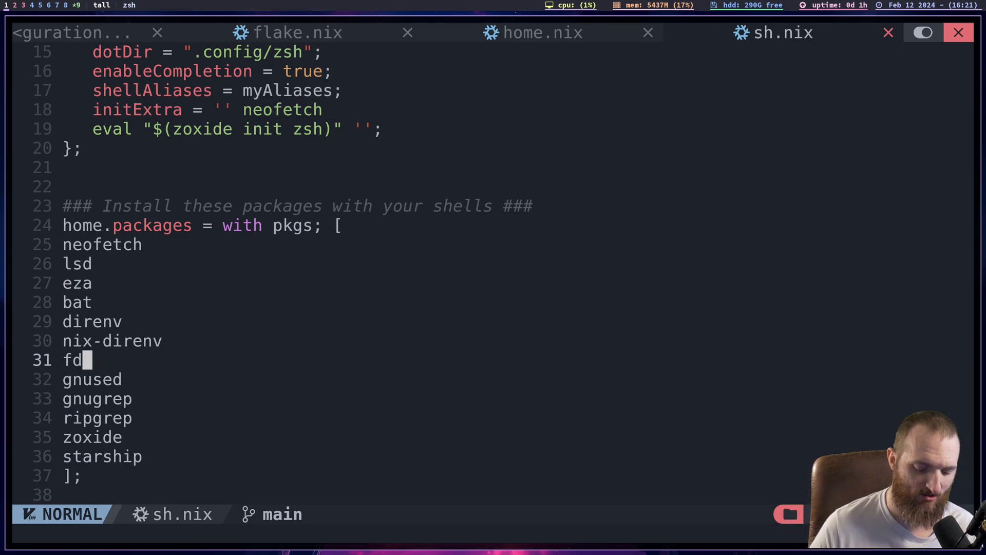
- Revisit the lsd and eza entries, and continue through the home.packages list to starship
key("k")
key("k")
key("k")
key("k")
key("k")
key("k")
key("j")
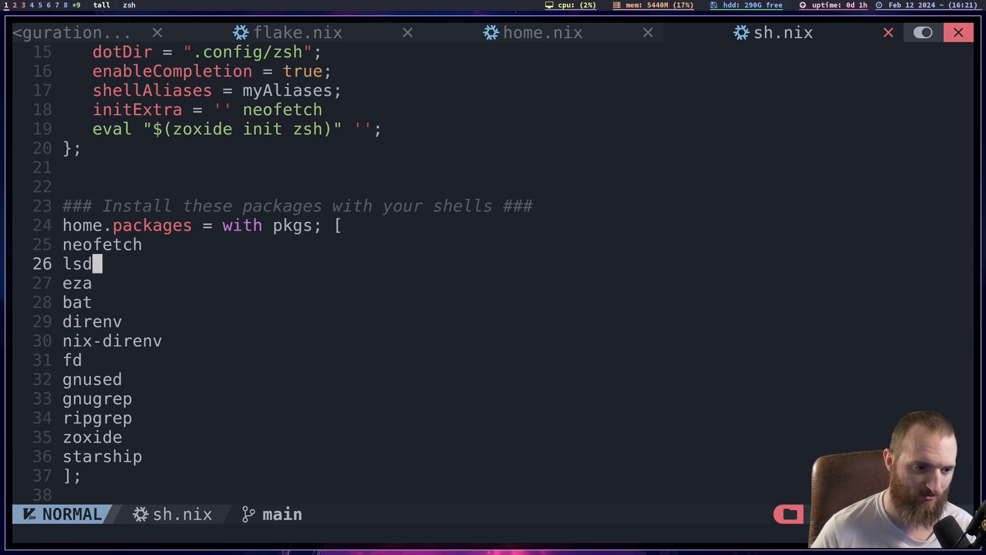
key("j")
key("j")
key("j")
key("j")
key("j")
key("j")
key("j")
key("j")
key("j")
key("j")
key("j")
key("j")
key("j")
key("k")
key("k")
key("k")
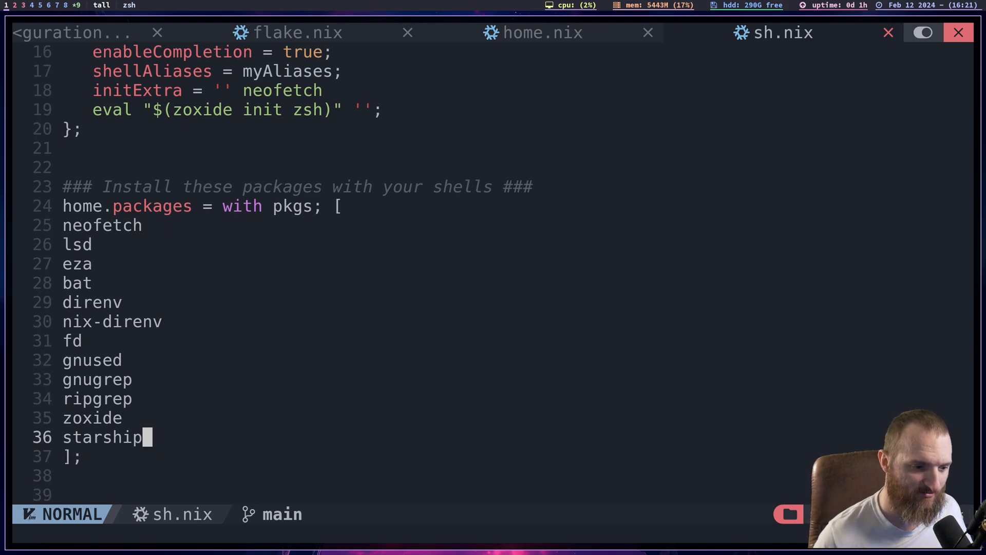
- Examine the direnv and nix-direnv entries in the home.packages list
key("j")
key("k")
key("k")
key("k")
key("k")
key("k")
key("k")
key("k")
key("k")
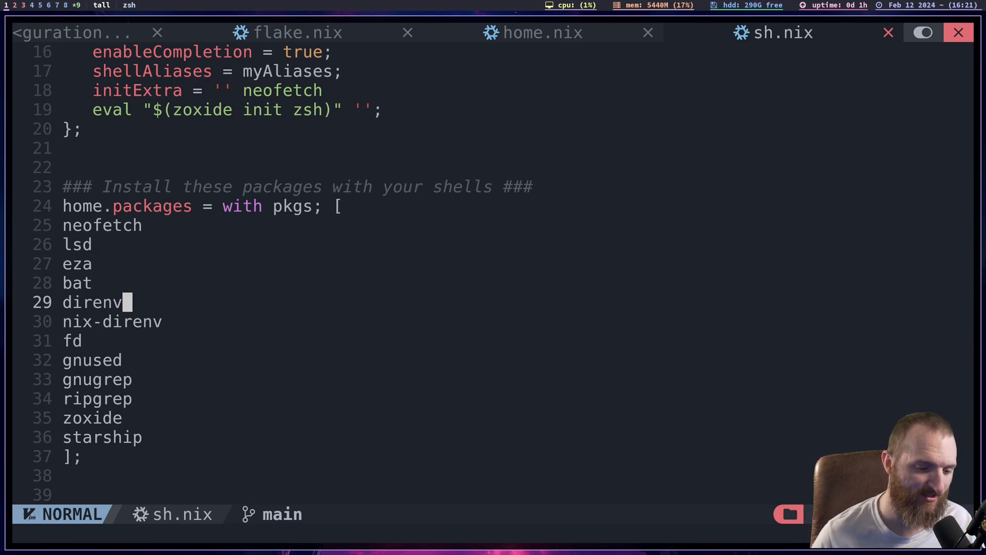
key("j")
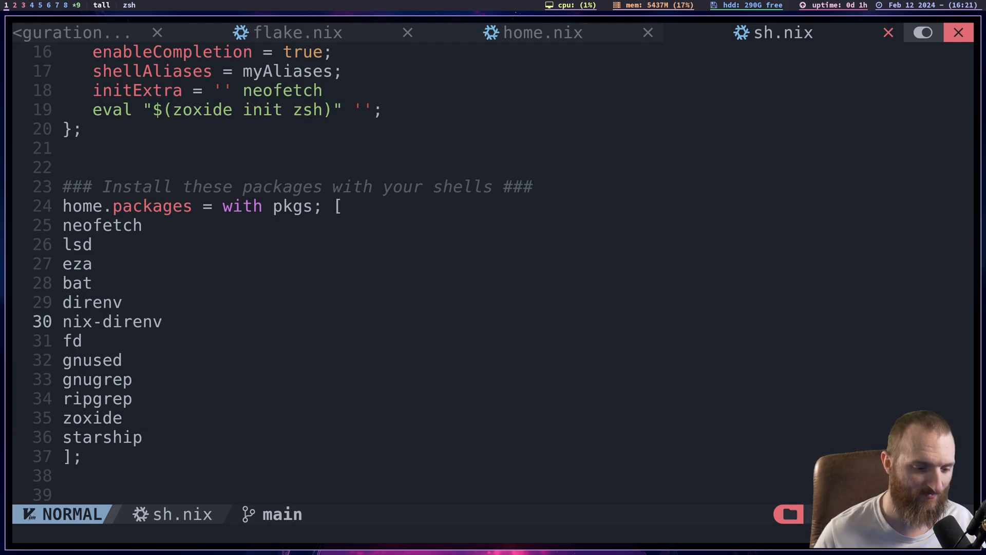
- Examine the remaining home.packages entries, from gnused and gnugrep through ripgrep and zoxide to starship
key("j")
key("j")
key("j")
key("j")
key("j")
key("j")
key("j")
key("j")
key("j")
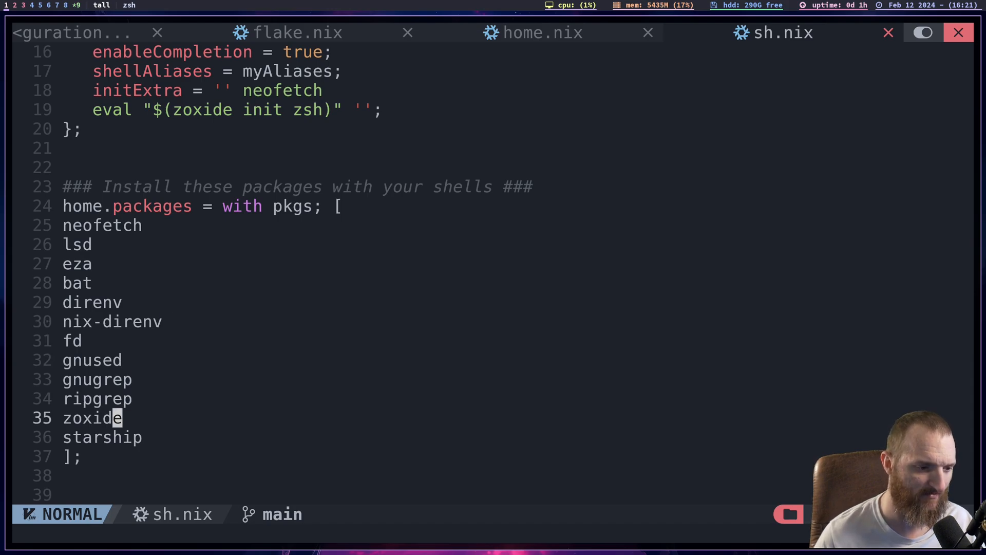
key("j")
key("k")
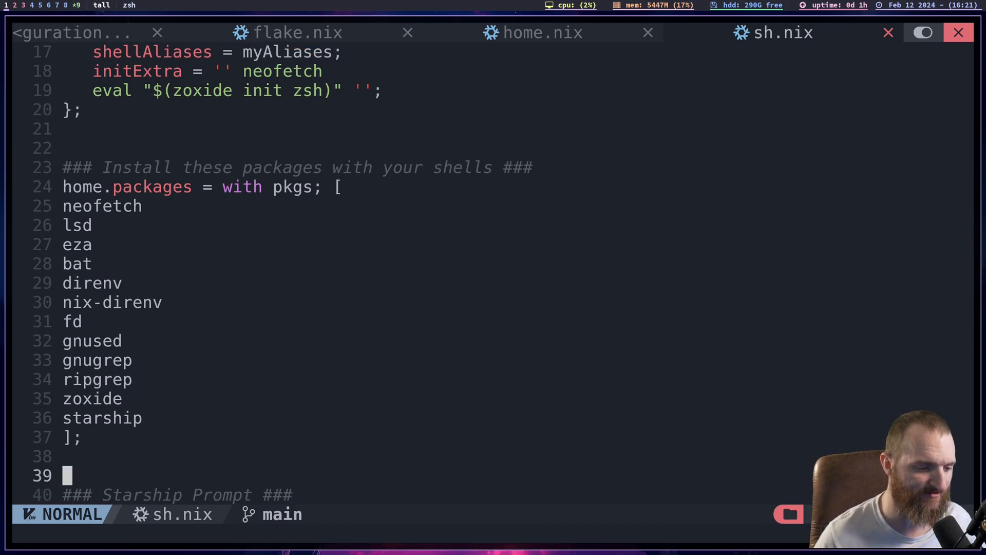
key("k")
key("k")
key("k")
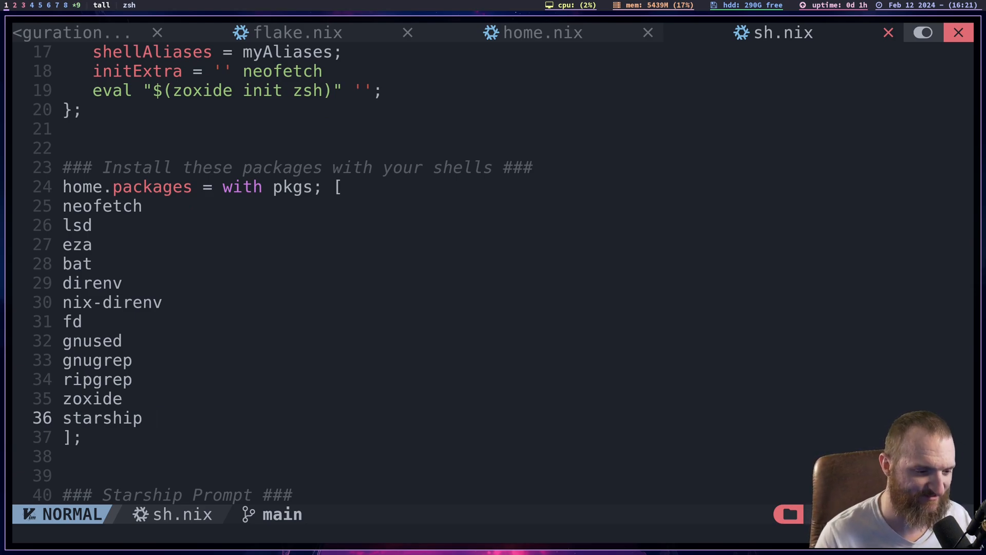
- Move on to the Starship Prompt section of sh.nix and locate its heading
key("j")
key("j")
key("j")
key("j")
key("j")
key("j")
key("j")
key("j")
key("j")
key("j")
key("j")
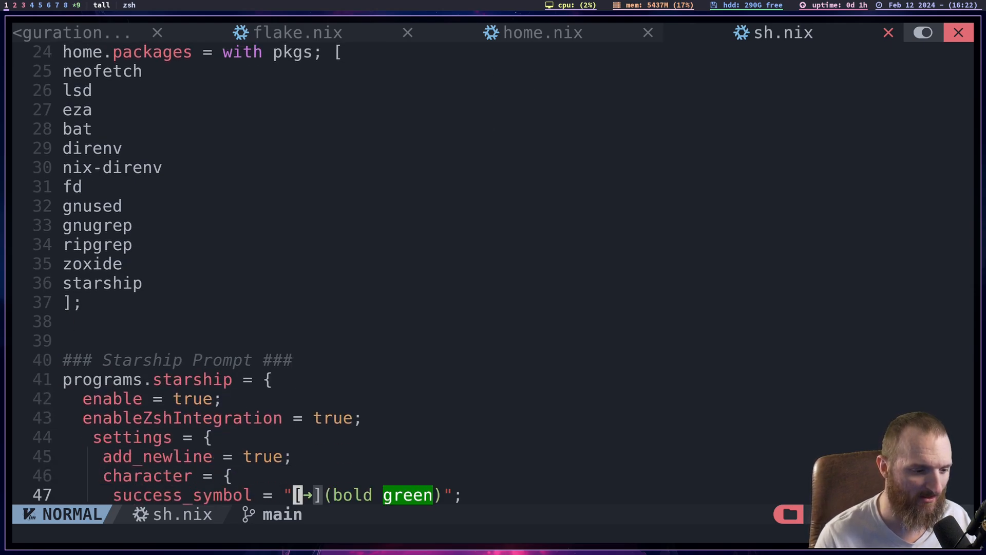
key("k")
key("k")
key("k")
key("k")
key("k")
key("k")
key("k")
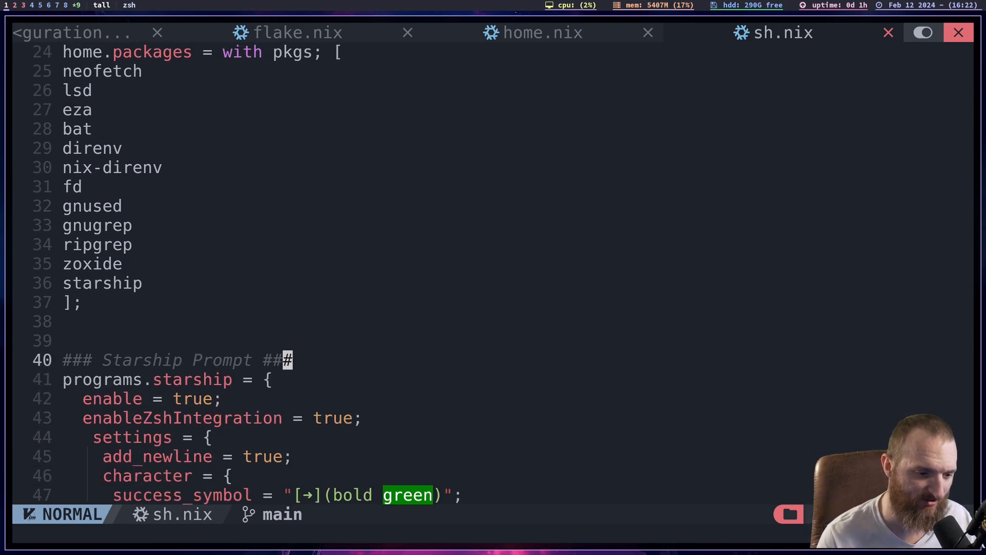
- Look over the opening lines of the programs.starship block, including the enable and enableZshIntegration options
key("j")
key("j")
key("j")
key("j")
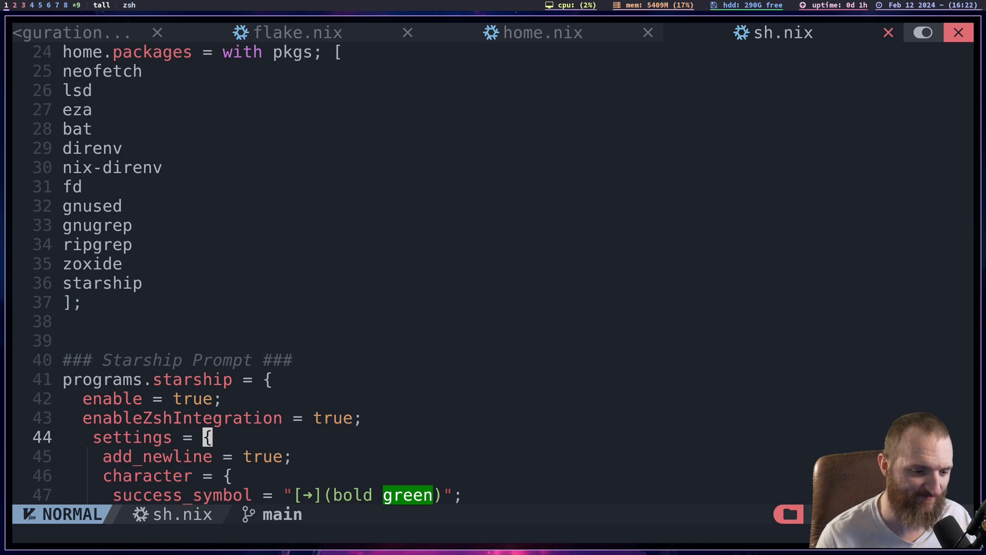
key("k")
key("k")
key("k")
key("j")
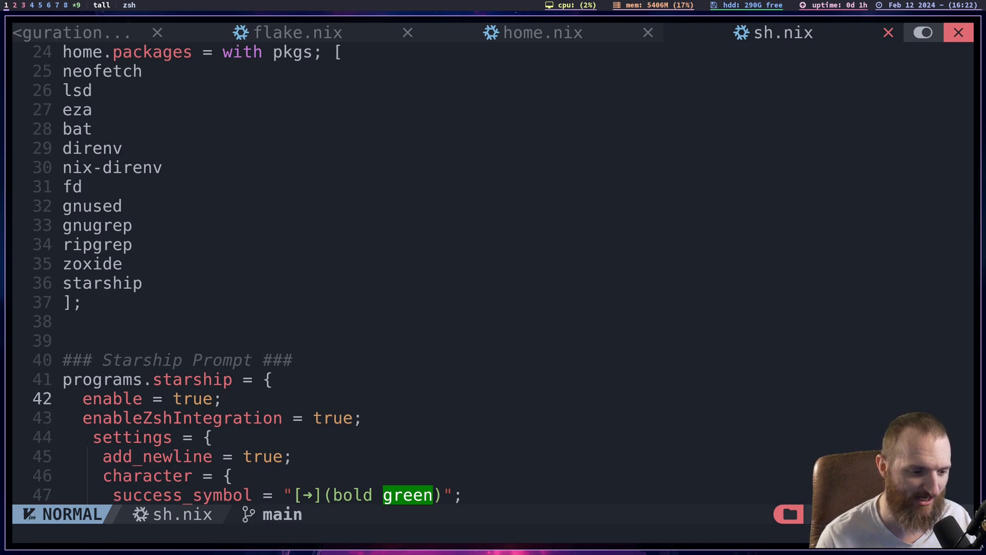
key("k")
key("k")
key("k")
key("k")
key("j")
- Read the programs.starship block from its heading down to the character settings and closing brackets
key("j")
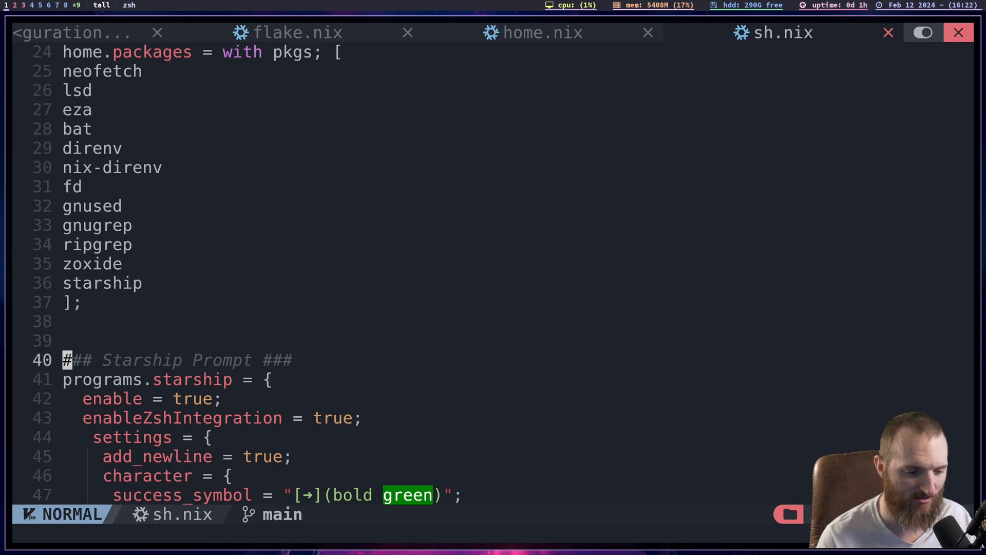
key("w")
key("w")
key("l")
key("l")
key("j")
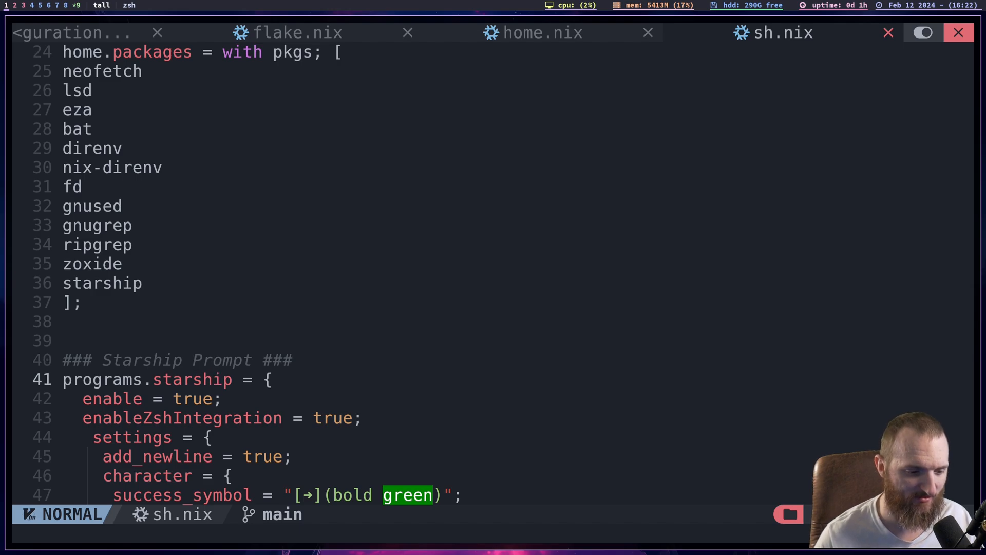
key("j")
key("j")
key("j")
key("j")
key("j")
key("j")
key("j")
key("j")
key("j")
key("j")
key("j")
key("j")
key("j")
key("j")
key("j")
key("k")
key("k")
key("k")
key("k")
key("k")
key("k")
key("k")
key("k")
key("k")
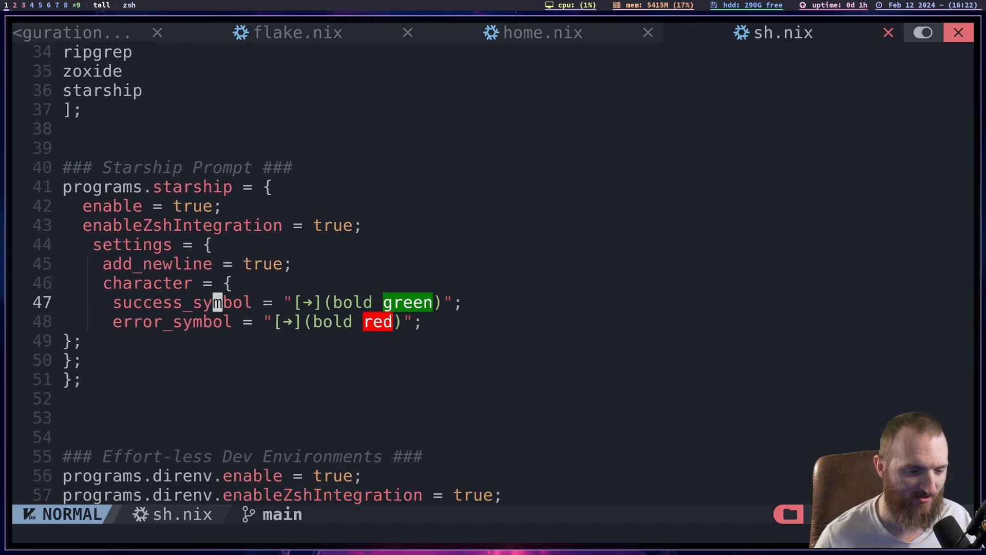
key("k")
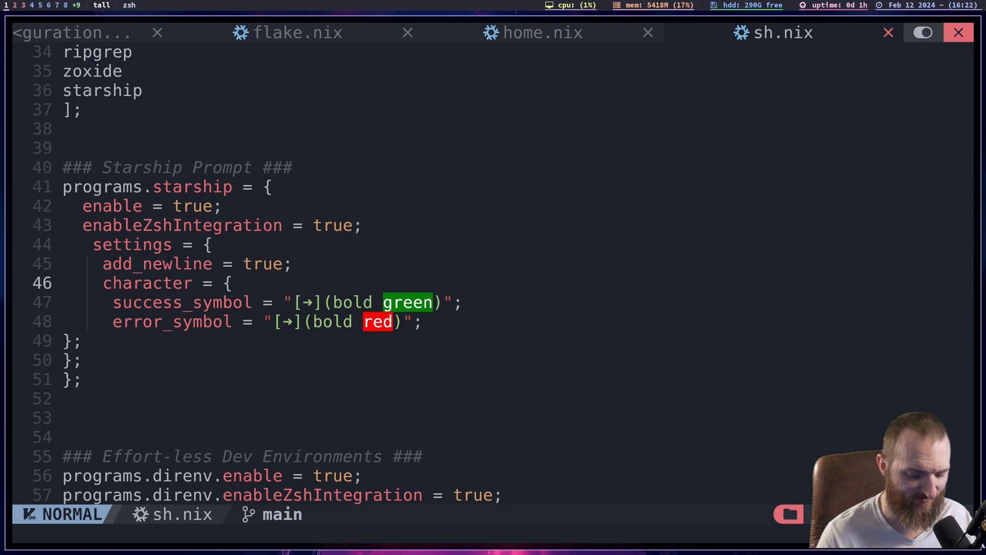
- Examine the starship settings block, comparing the success_symbol and error_symbol definitions under character
key("j")
key("k")
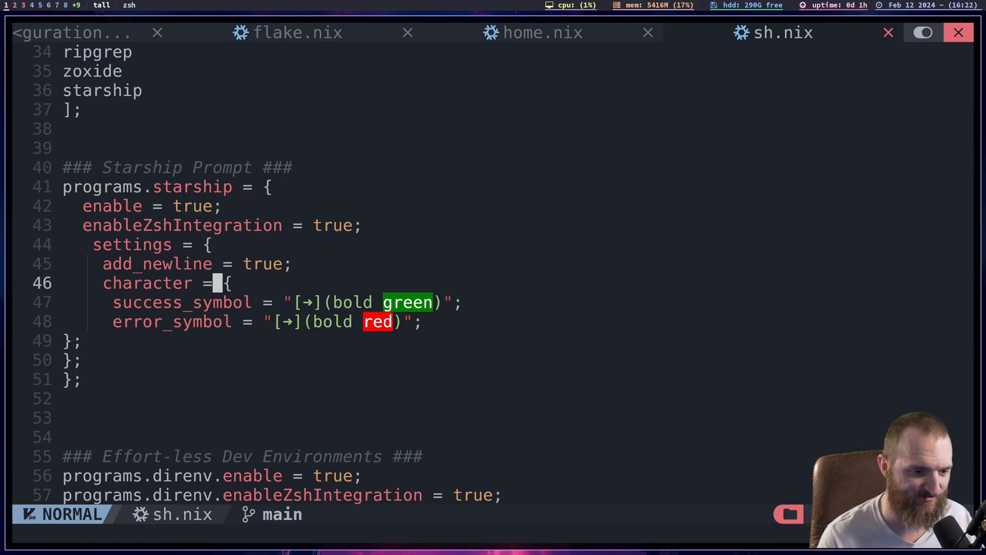
key("k")
key("k")
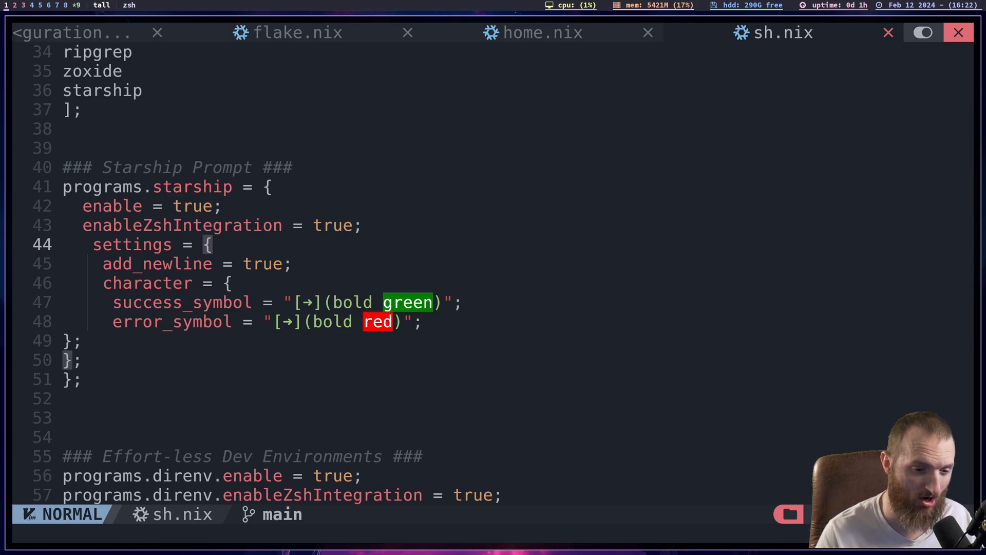
key("j")
key("j")
key("j")
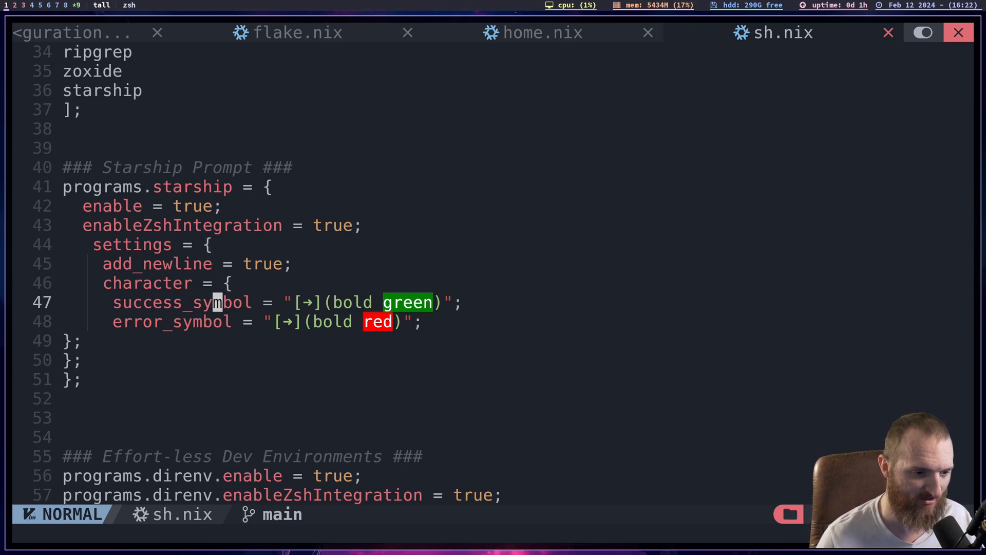
key("j")
key("k")
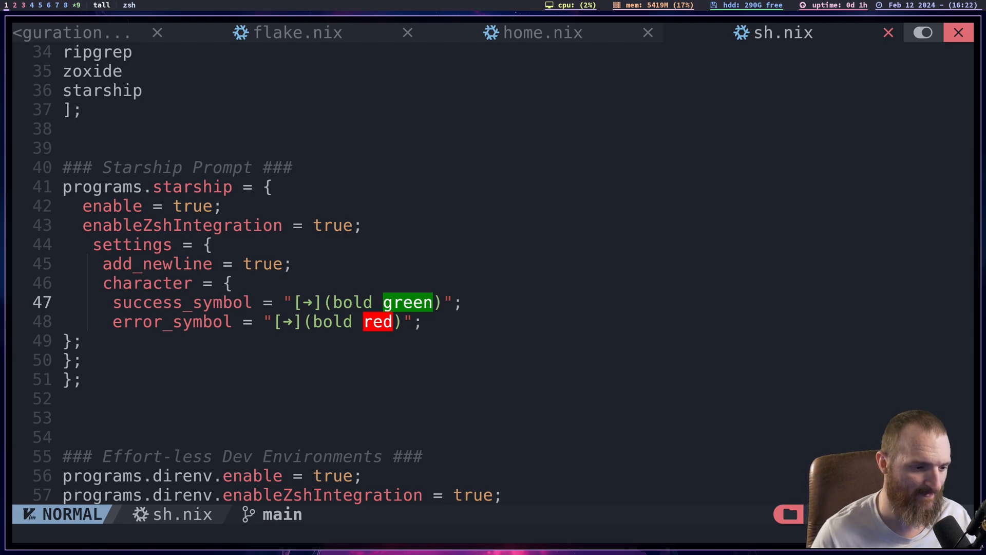
- Review the programs.direnv options under the Effort-less Dev Environments heading at the end of sh.nix
key("j")
key("j")
key("j")
key("j")
key("j")
key("j")
key("j")
key("j")
key("j")
key("j")
key("j")
key("j")
key("k")
key("k")
key("k")
key("k")
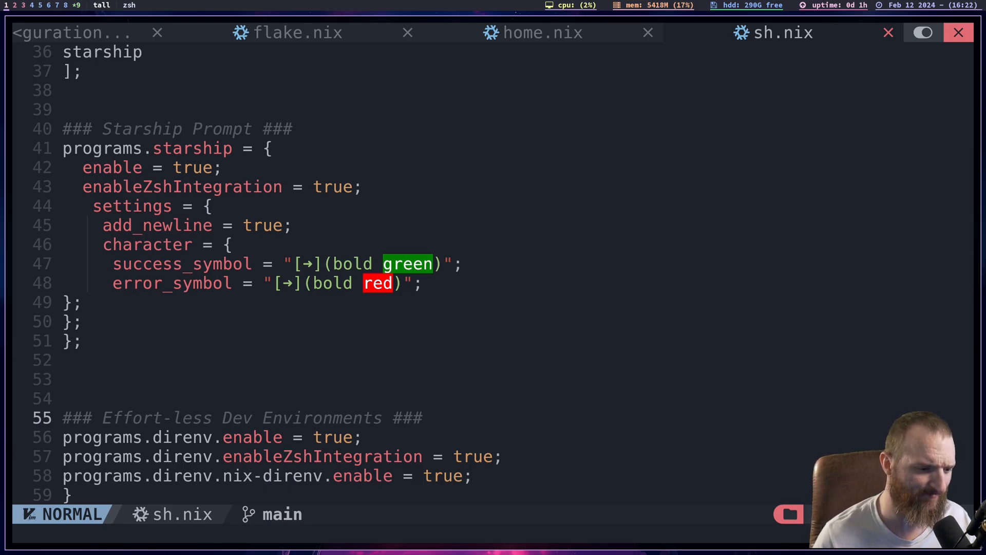
key("j")
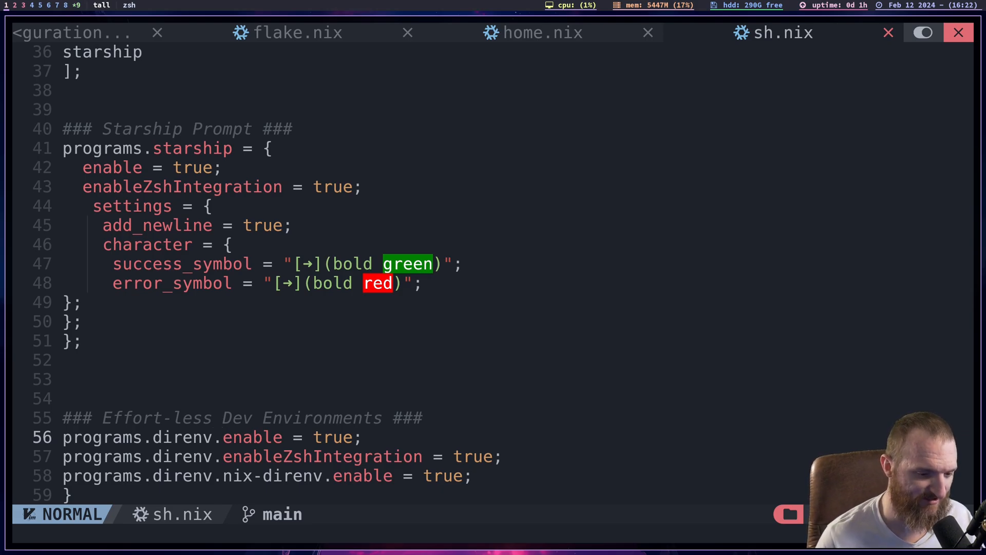
key("j")
key("k")
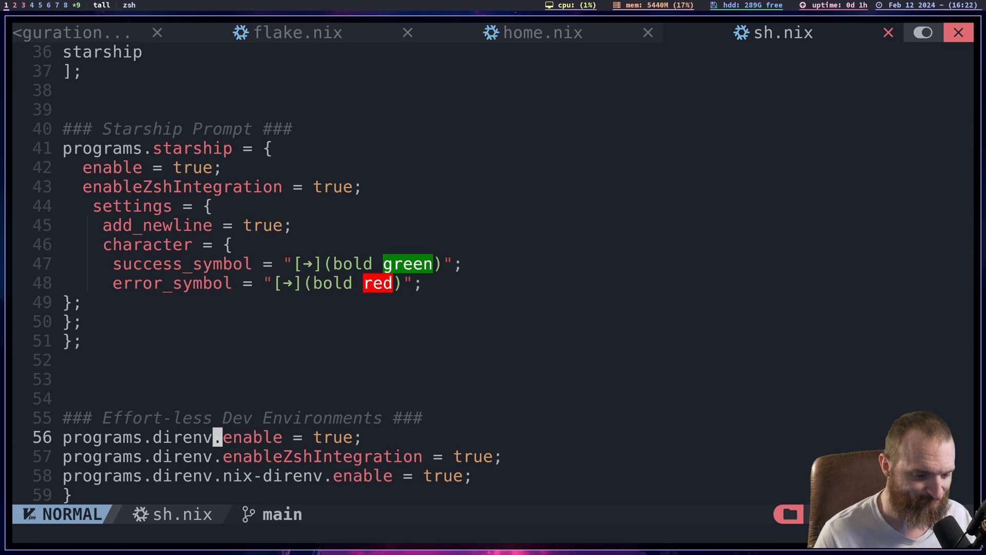
- Open users/apps/emacs/emacs.nix for editing
key("space")
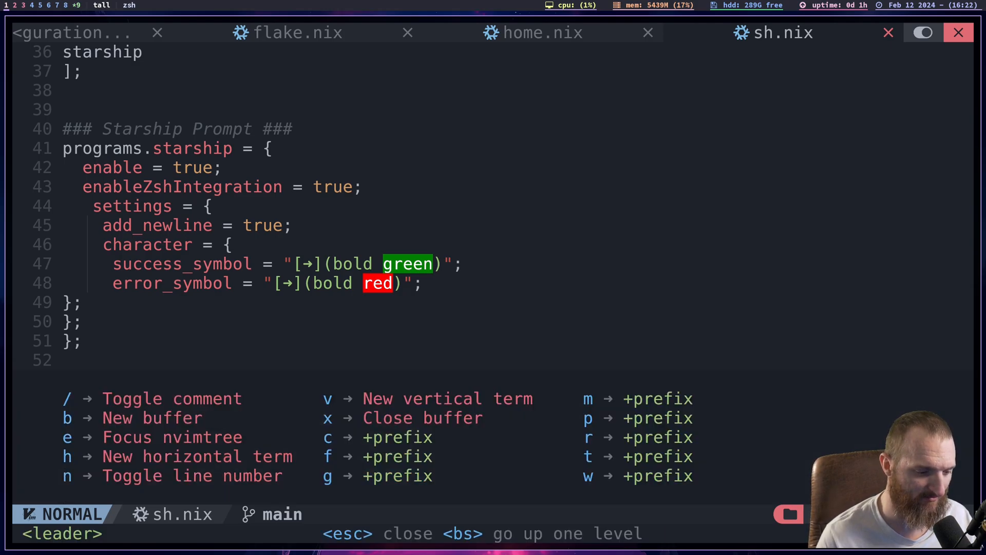
type(":e ")
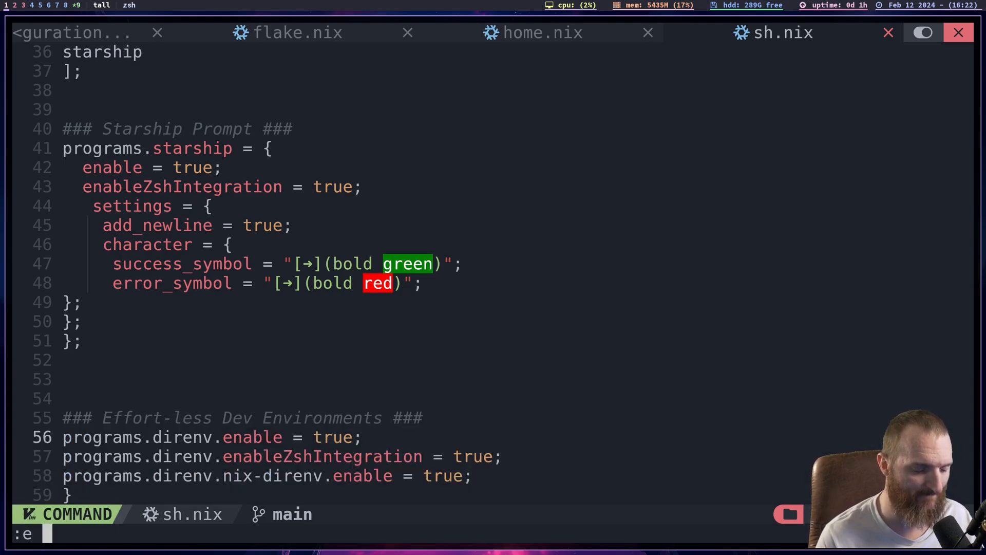
type("users/")
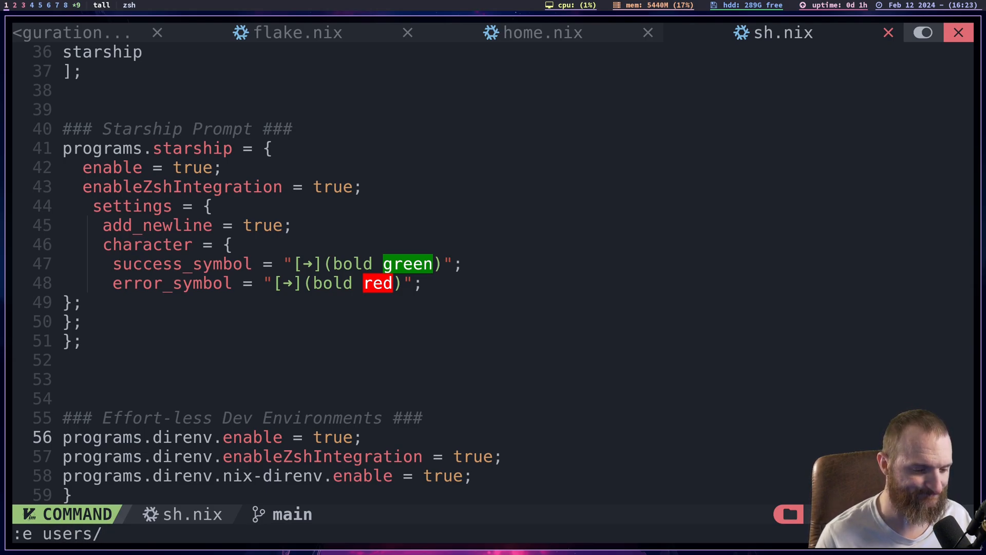
type("apps/emacs/")
key("Tab")
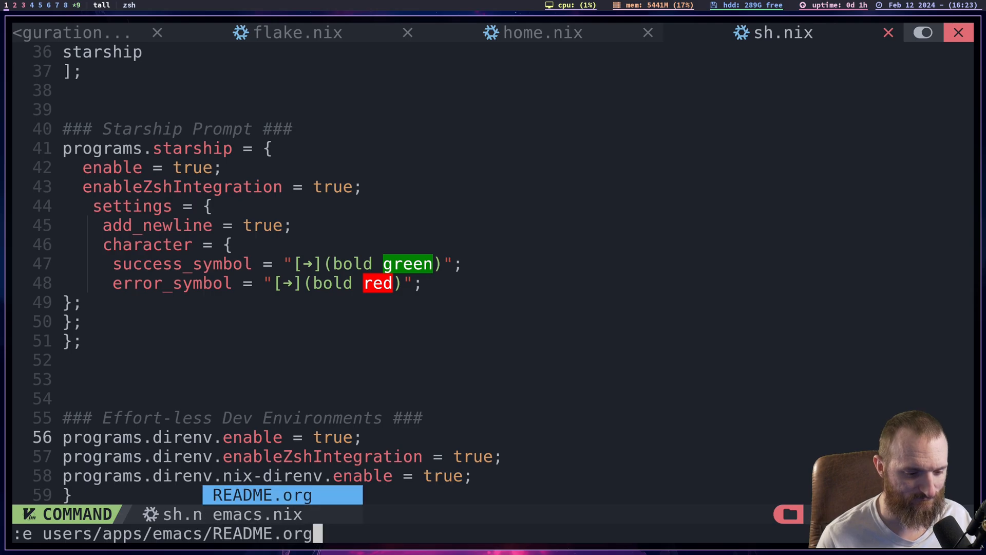
key("Tab")
key("Return")
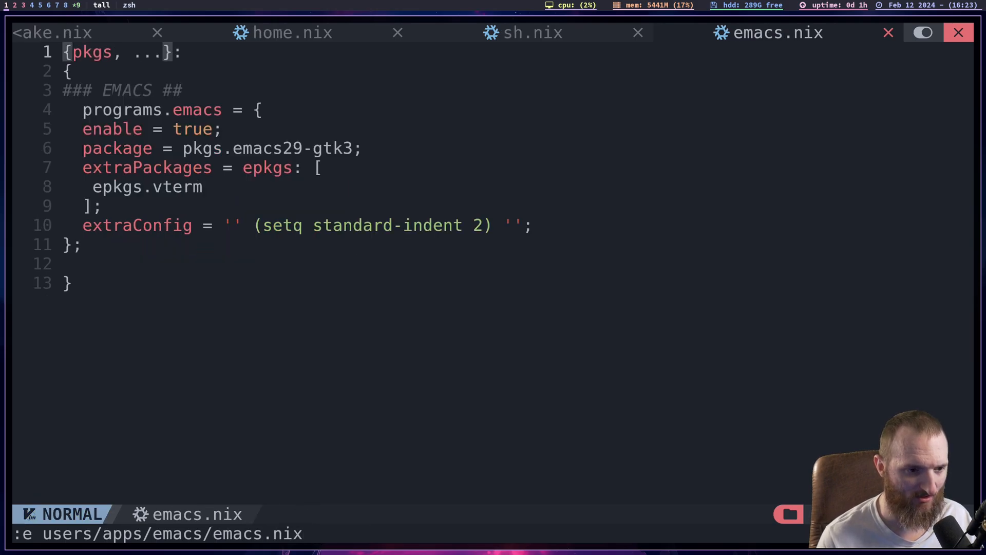
- Look over the start of emacs.nix, from the pkgs argument line to the programs.emacs enable option
key("j")
key("j")
key("j")
key("j")
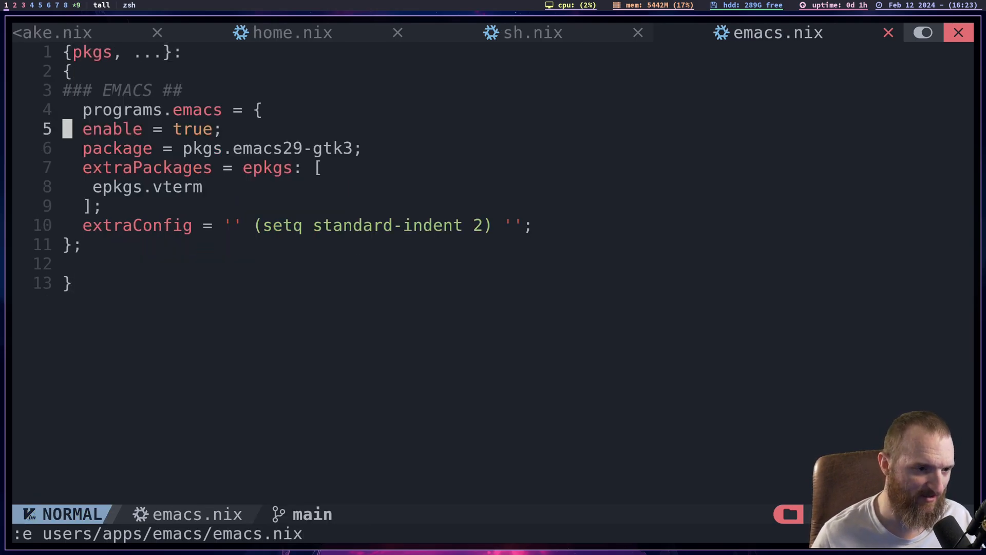
key("k")
key("k")
key("k")
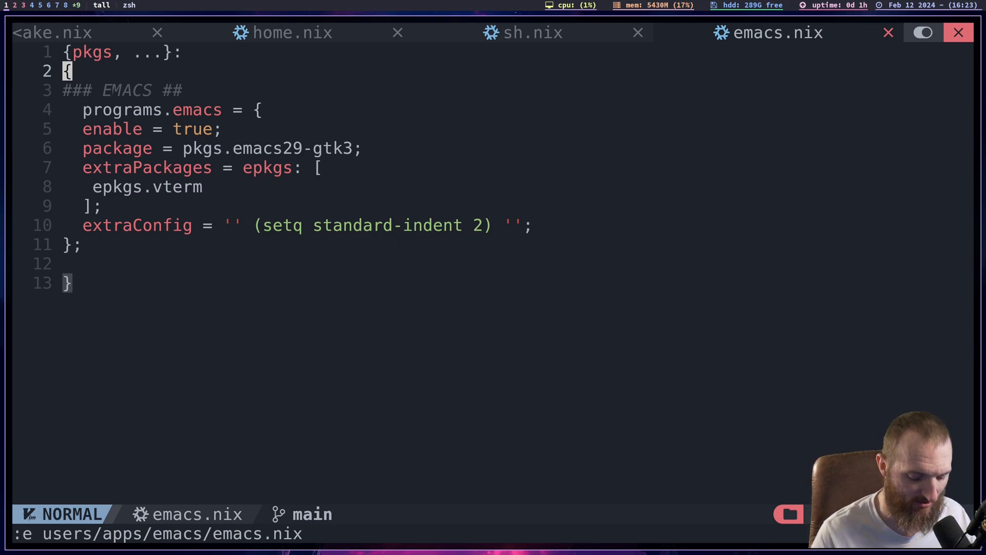
- Examine the programs.emacs enable and package lines, and return to the EMACS heading
key("j")
key("j")
key("j")
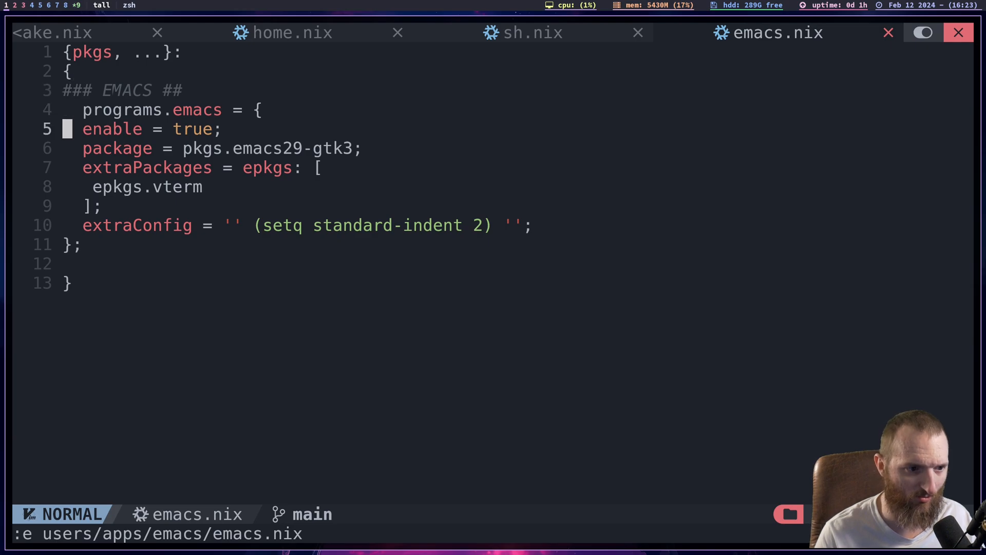
key("k")
key("j")
key("j")
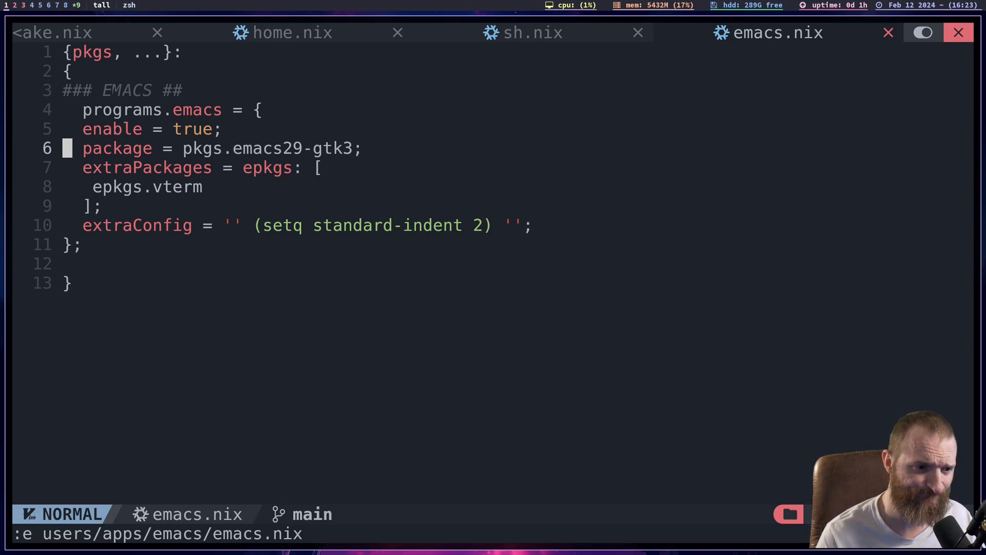
key("k")
key("k")
- Examine the package and extraPackages lines of programs.emacs, including the epkgs.vterm entry
key("k")
key("l")
key("l")
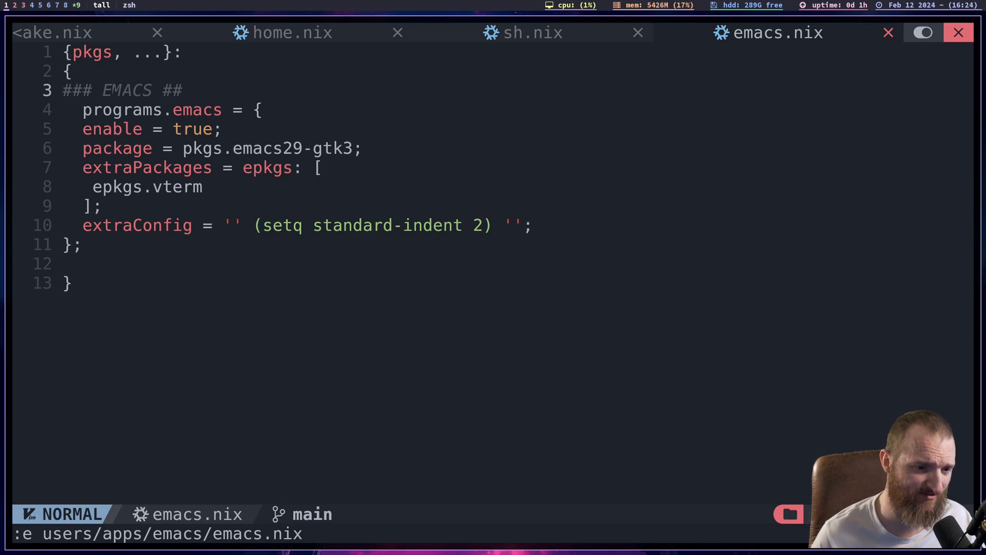
key("j")
key("j")
key("j")
key("j")
key("j")
key("j")
key("j")
key("k")
key("k")
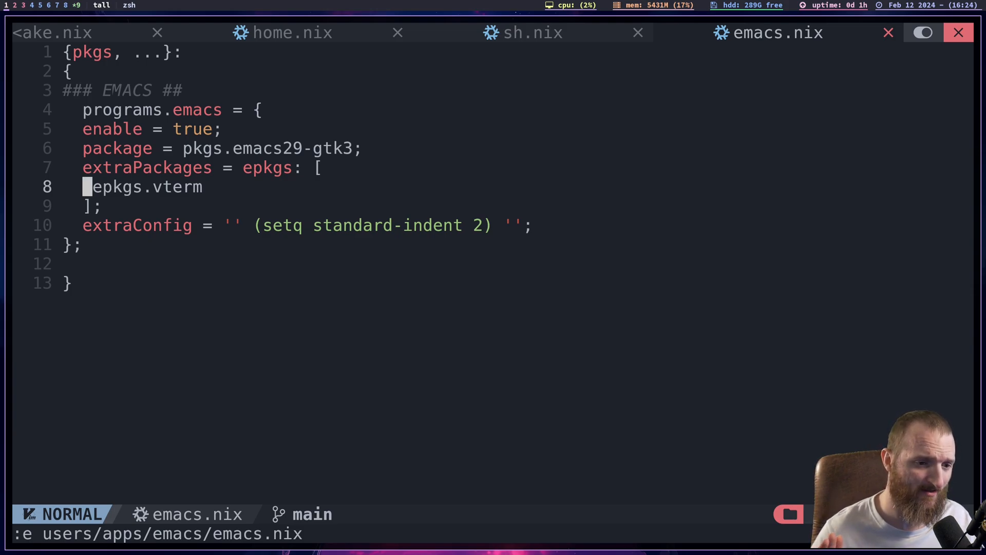
key("k")
key("j")
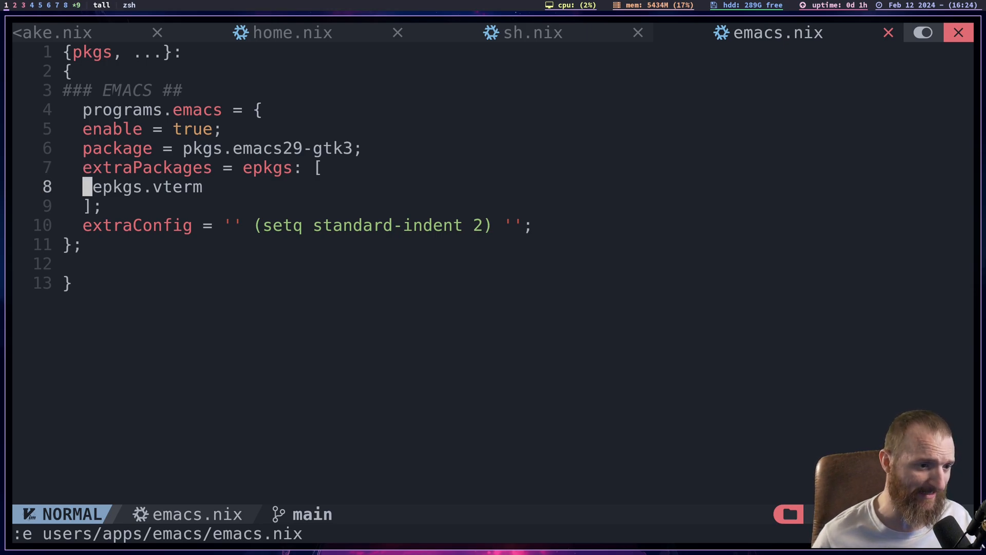
key("k")
key("j")
key("k")
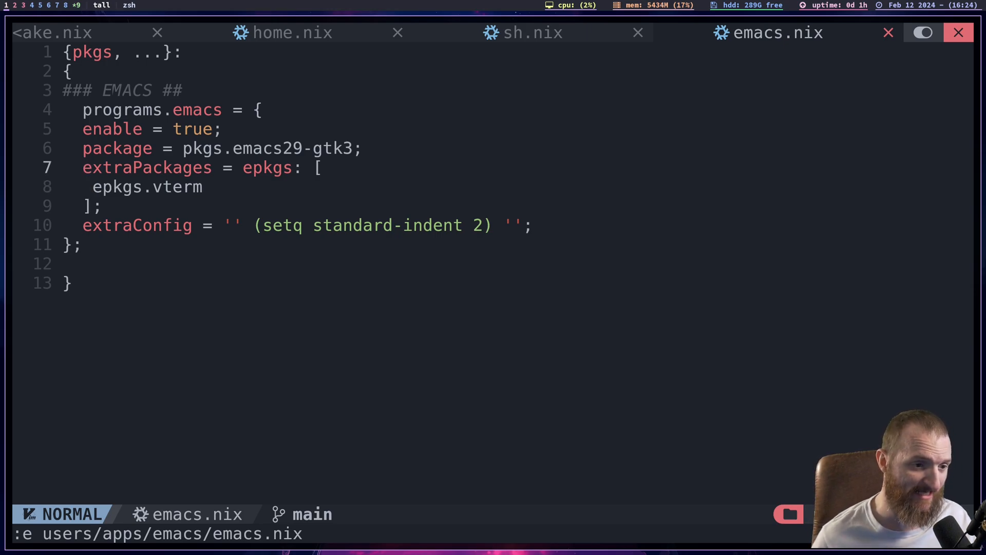
key("k")
key("k")
key("j")
key("j")
key("j")
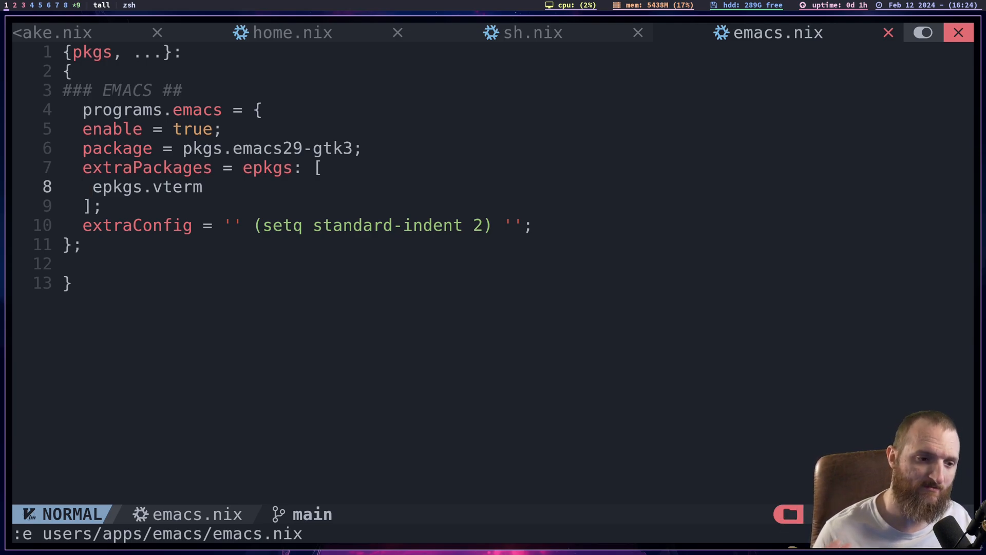
key("k")
key("j")
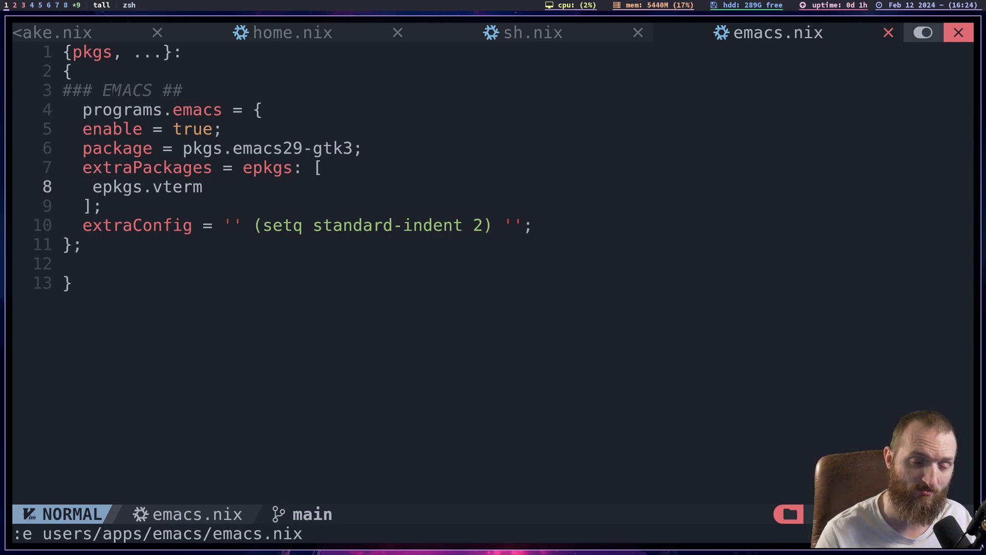
key("k")
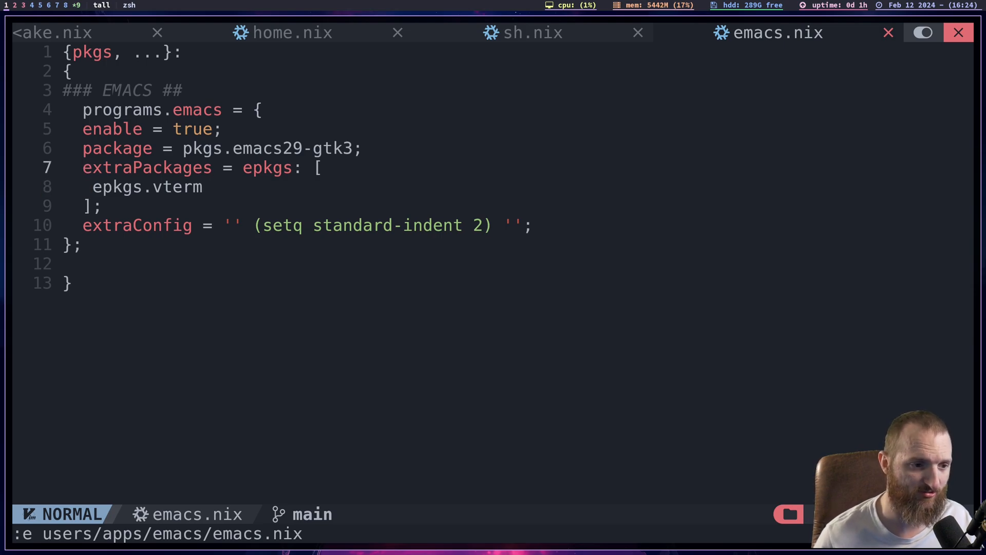
key("j")
key("k")
key("j")
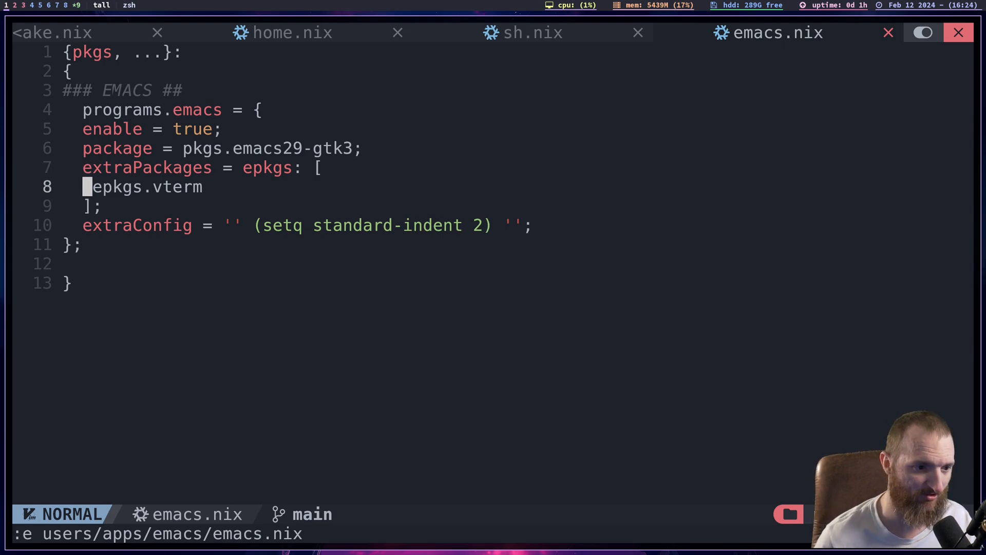
- Review the extraConfig line that sets standard-indent and the closing lines of emacs.nix
key("j")
key("j")
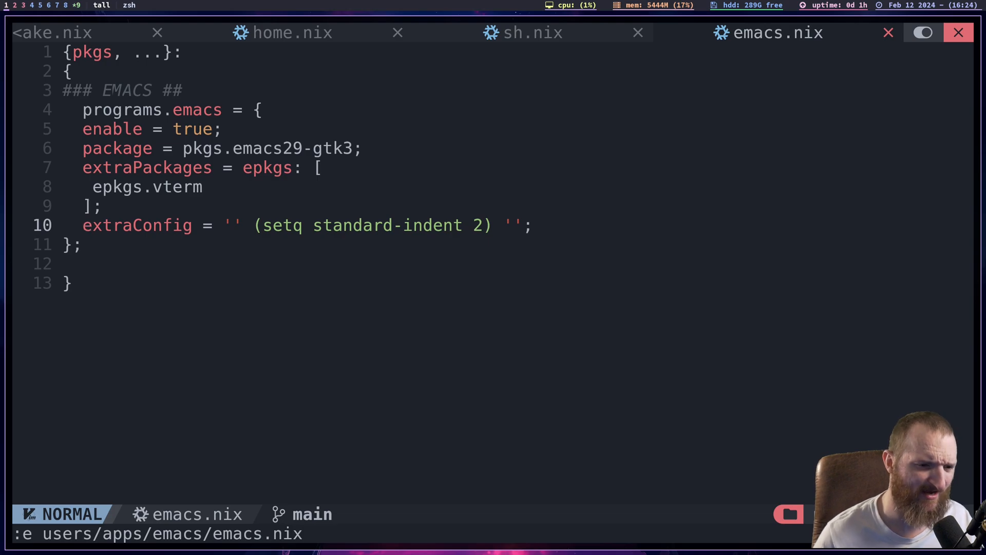
key("j")
key("j")
key("j")
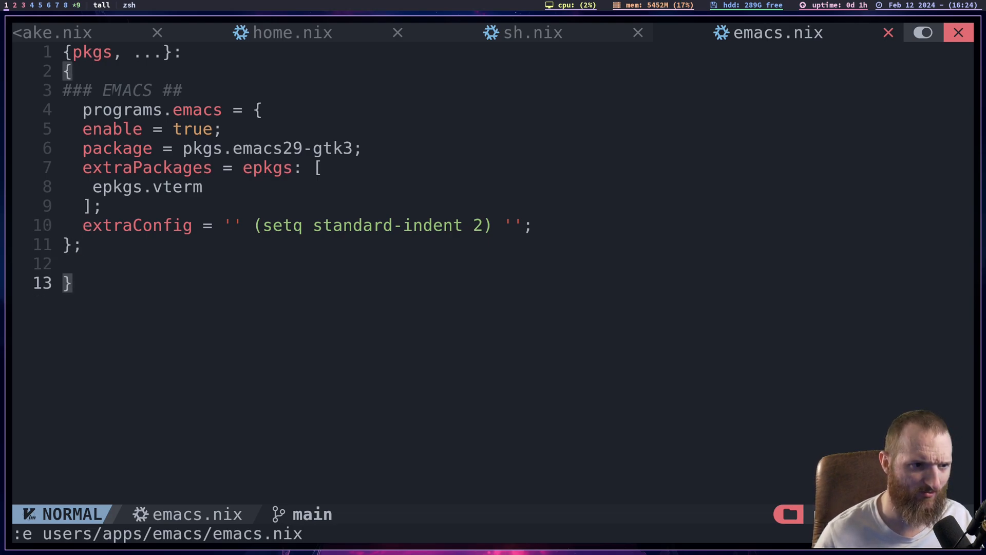
key("k")
key("k")
key("k")
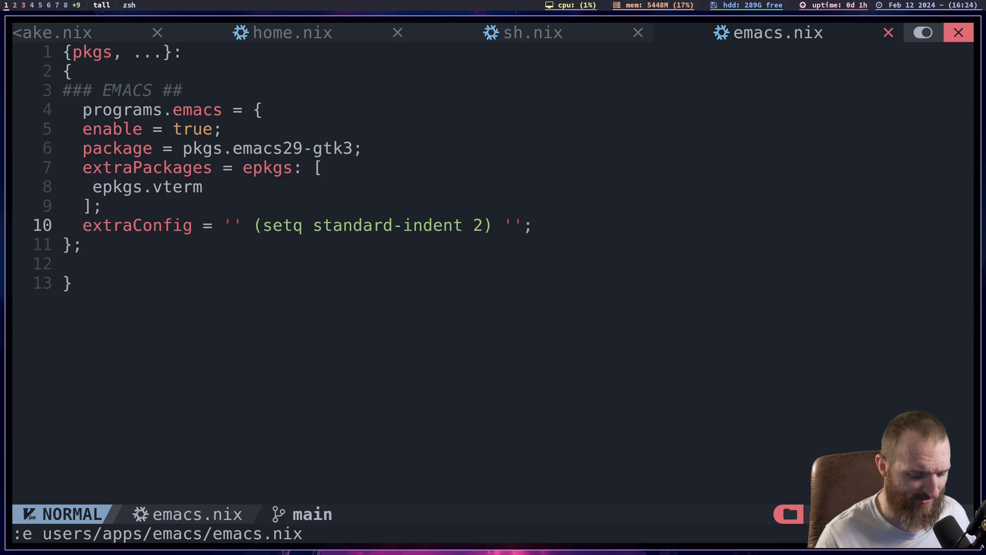
- Switch to workspace 8, launch Emacs there and go to the Recent Files section of its dashboard
key("super+8")
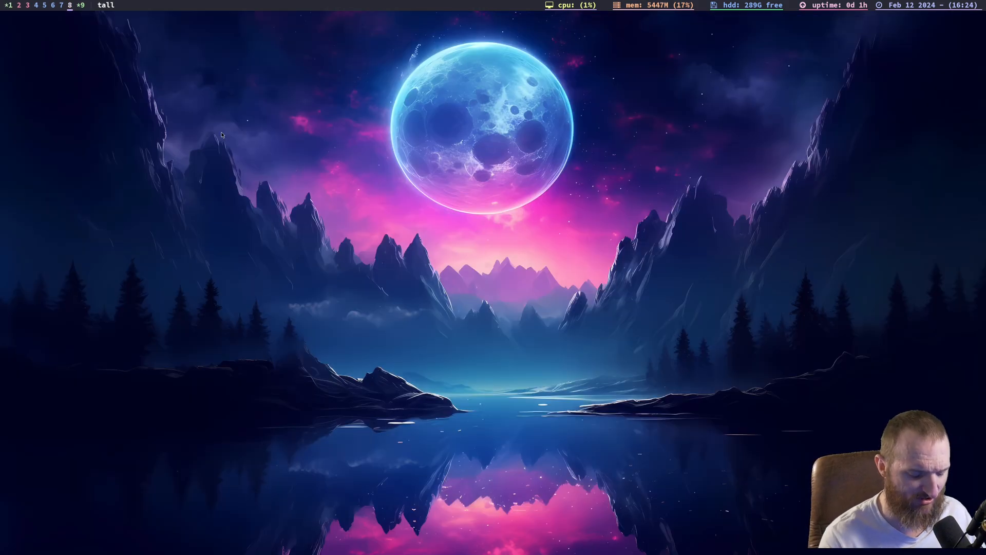
key("super+e")
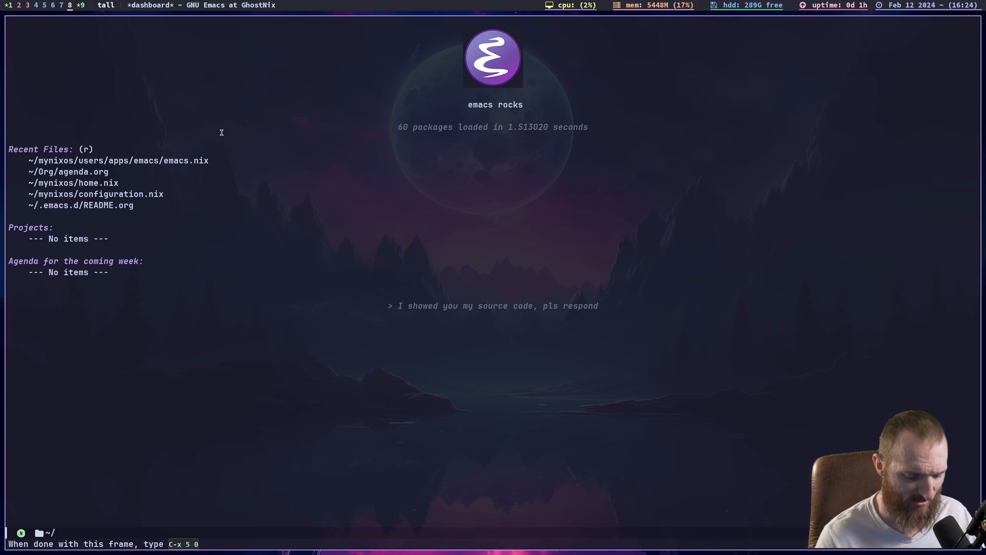
key("r")
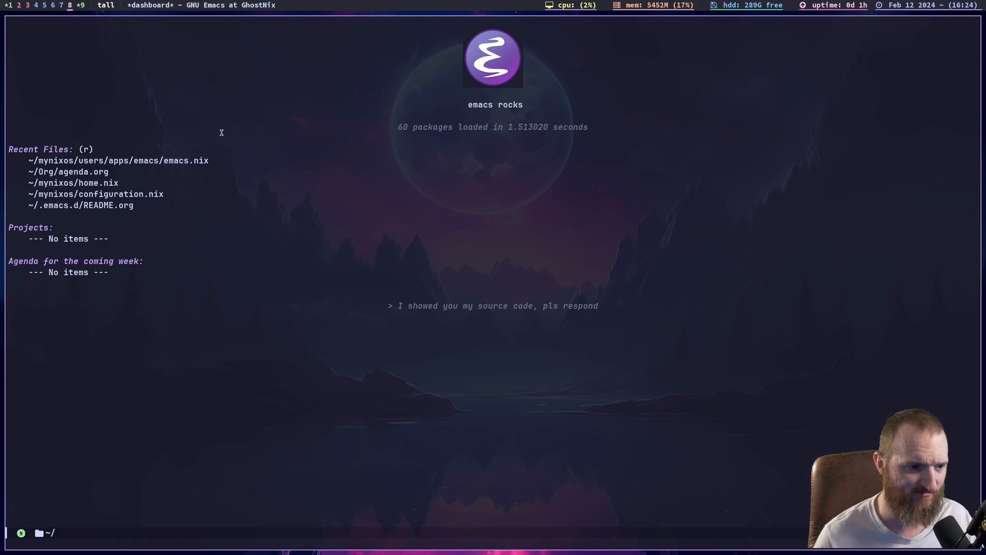
- Look through the recent files on the Emacs dashboard, and close the Emacs window
key("j")
key("j")
key("j")
key("j")
key("k")
key("k")
key("k")
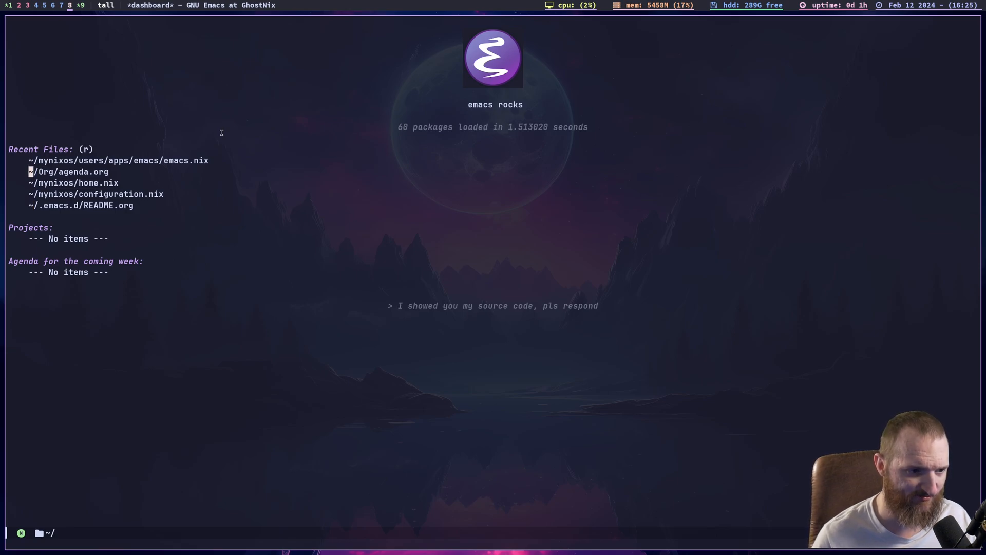
key("j")
key("j")
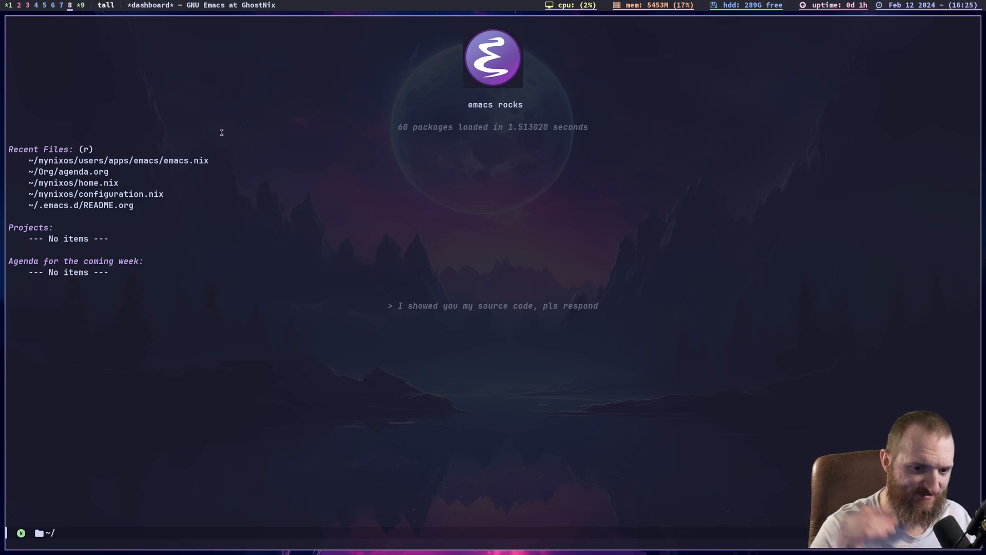
type(":q")
key("Return")
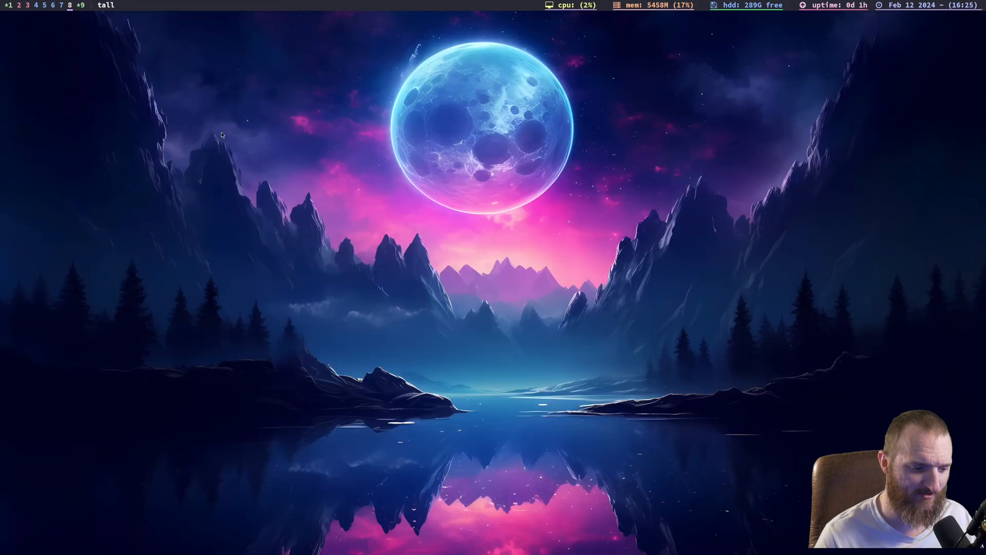
- Open a single terminal on workspace 8 with enlarged text and a cleared screen
key("super+Return")
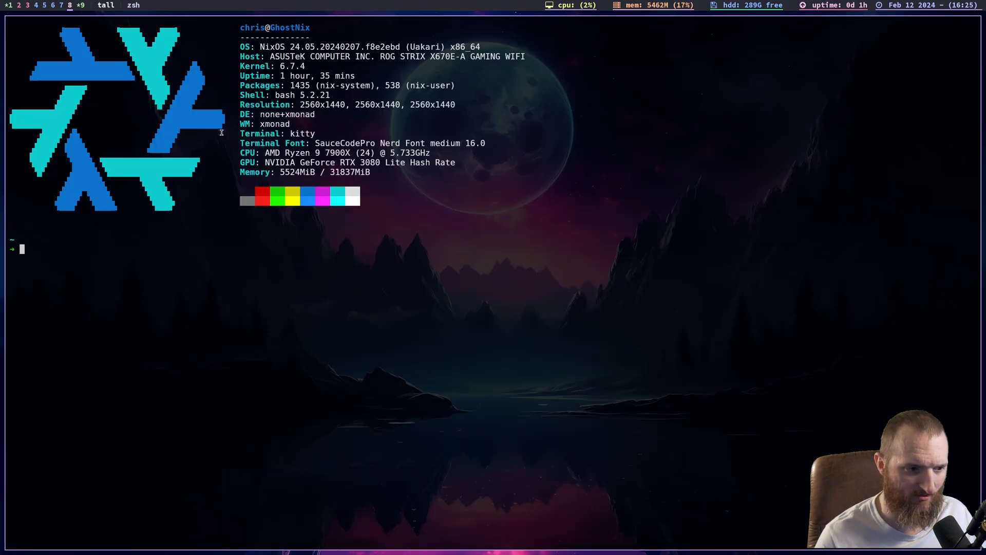
key("super+Return")
type("exit")
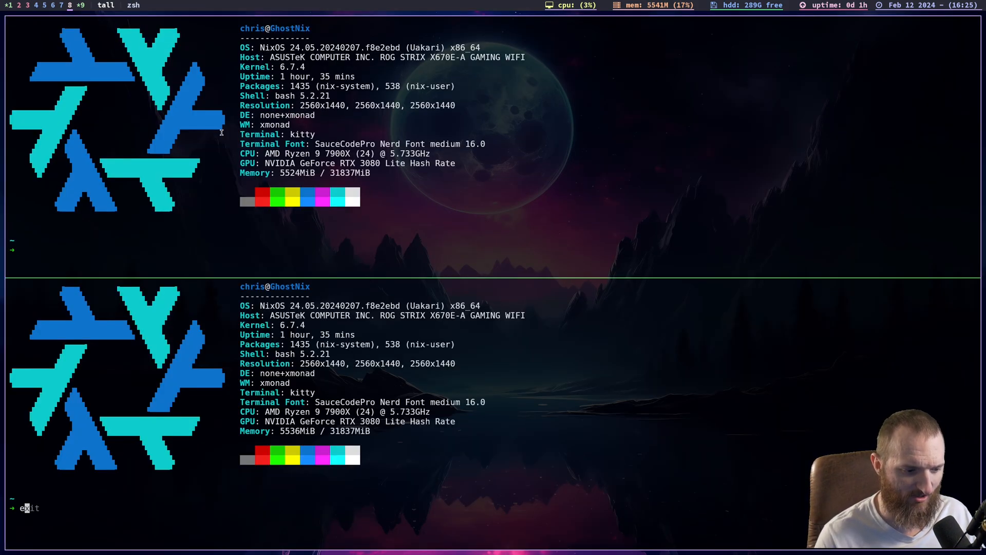
key("Return")
key("ctrl+shift+equal")
key("ctrl+shift+equal")
key("ctrl+shift+equal")
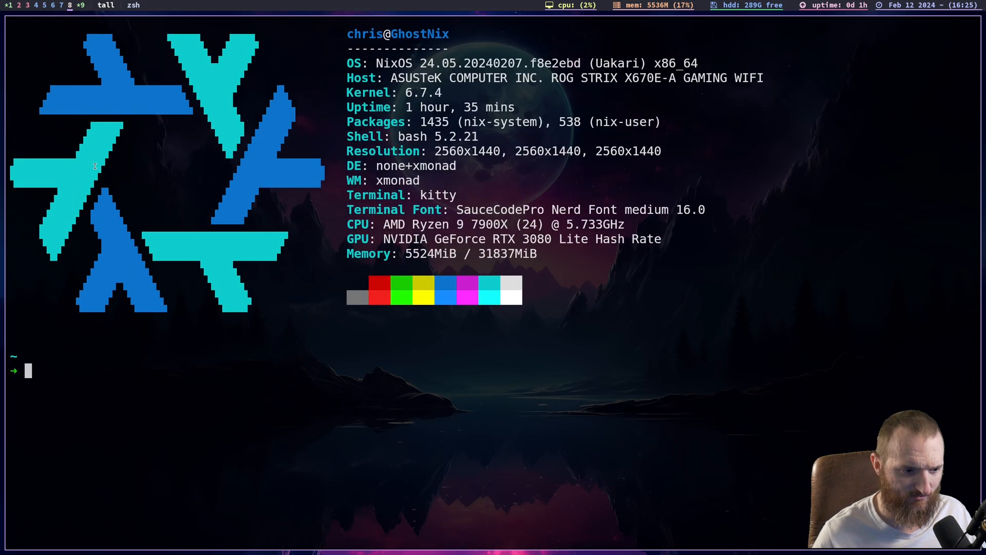
type("clear")
key("Return")
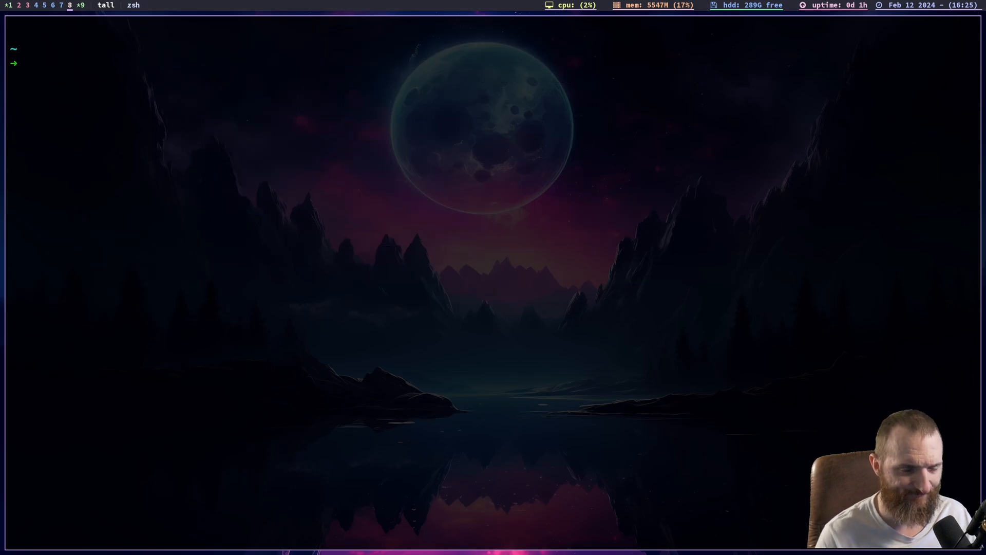
- Print the working directory with pwd and list all home directory contents using ls -lah
type("ls")
key("BackSpace")
key("BackSpace")
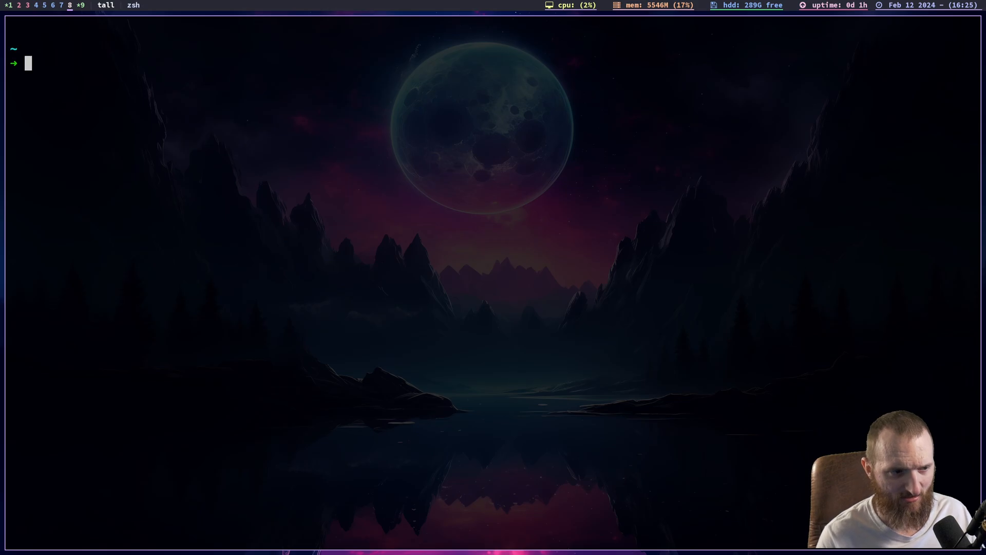
type("pwd")
key("Return")
type("ls -lah")
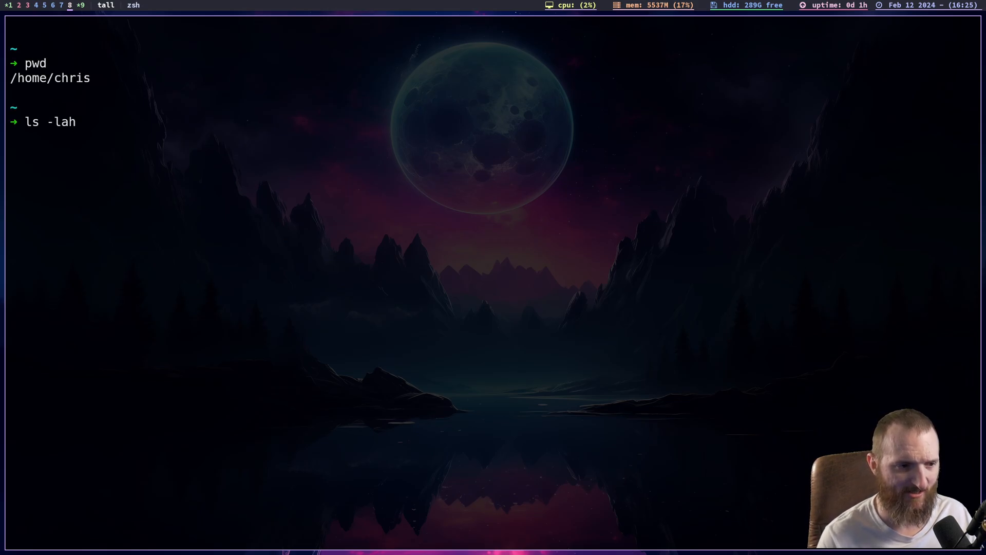
key("Return")
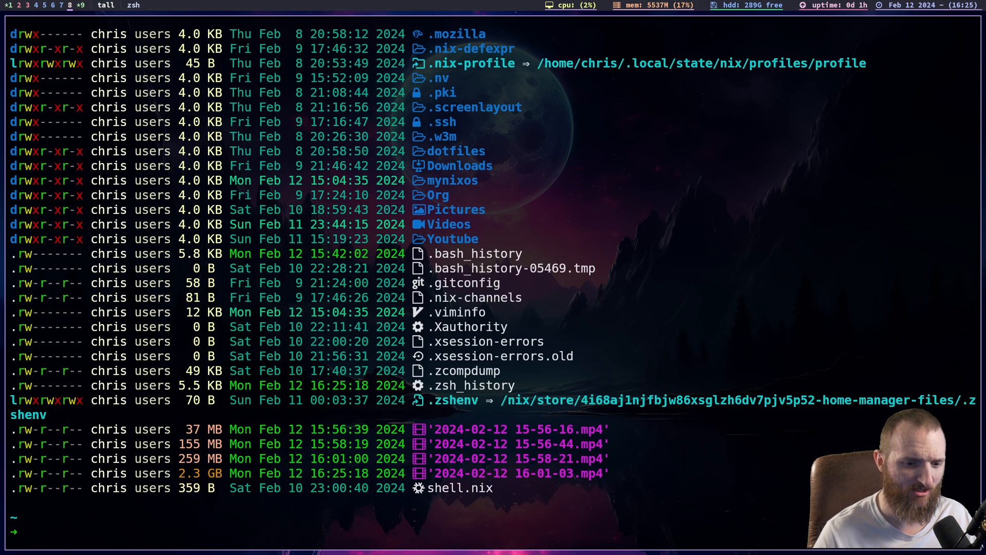
- Examine the home directory listing, focusing on the /nix/store part of the .zshenv symlink target
scroll(574, 357, "up", 2)
scroll(574, 357, "down", 2)
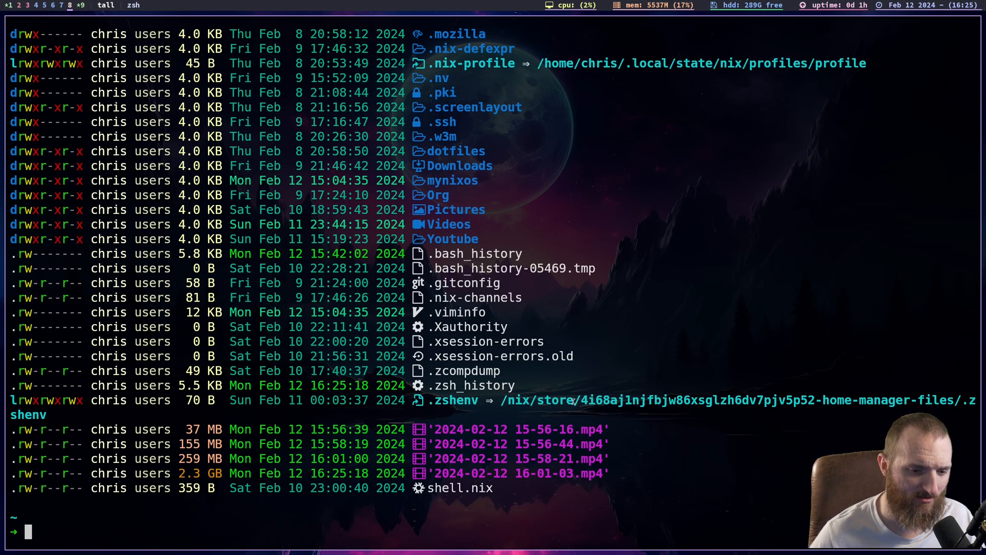
scroll(573, 401, "up", 3)
scroll(573, 402, "up", 3)
scroll(573, 401, "down", 4)
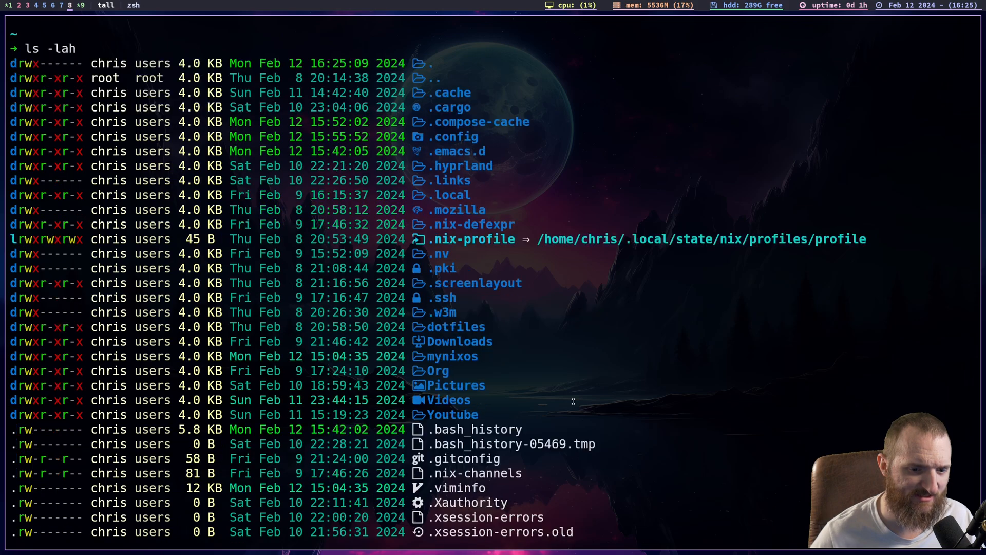
scroll(573, 401, "down", 3)
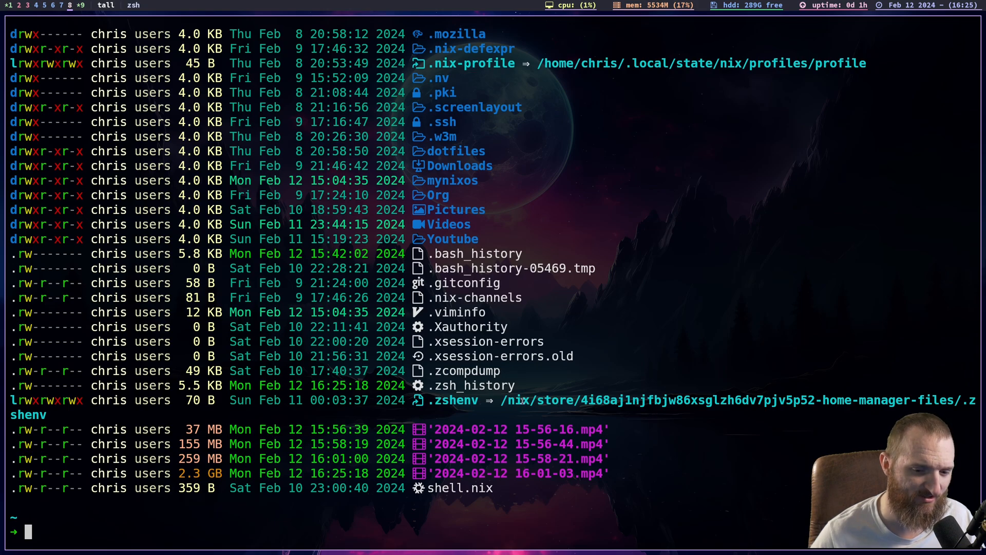
left_click_drag(500, 400, 571, 401)
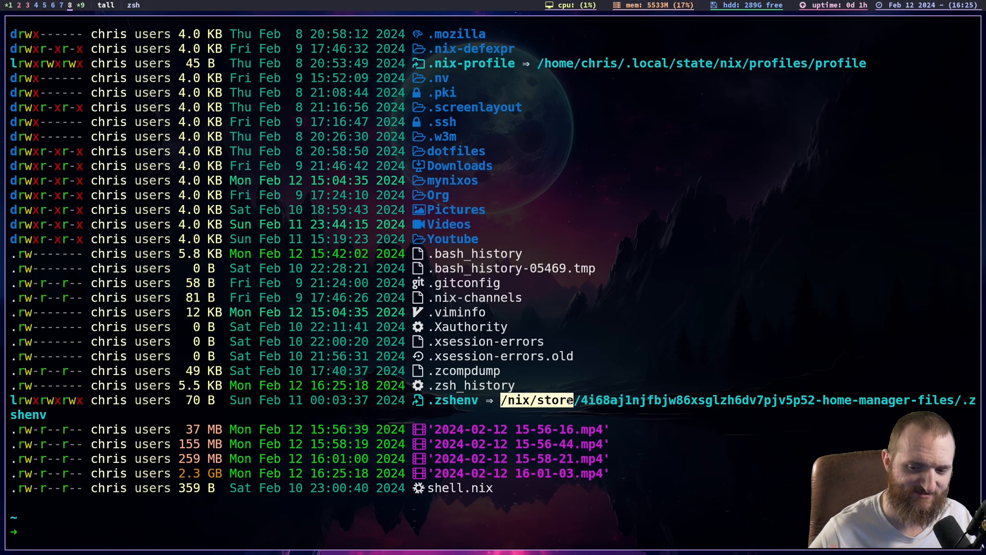
left_click(579, 401)
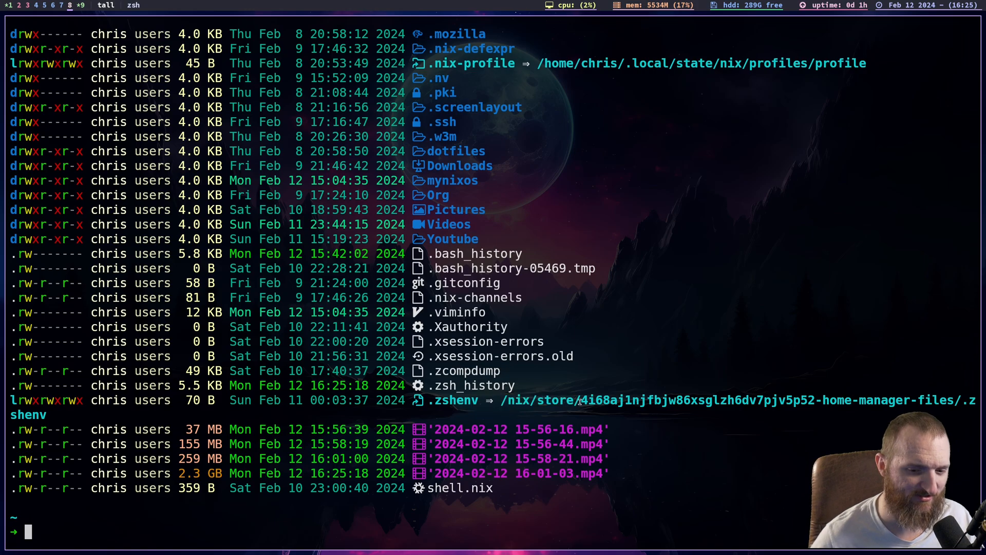
double_click(559, 400)
left_click(559, 395)
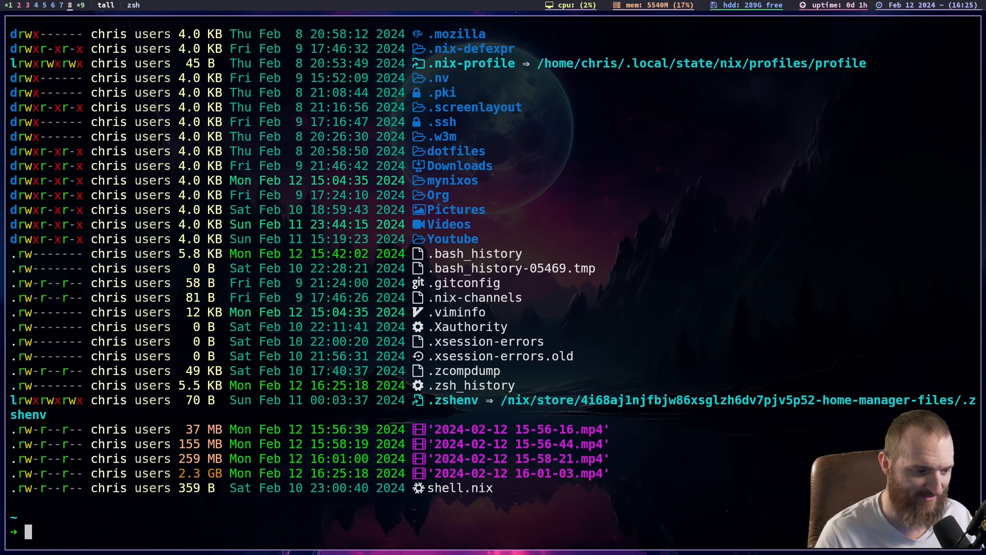
- Change to the ~/.config directory and list its contents
type("cd ~/.config/")
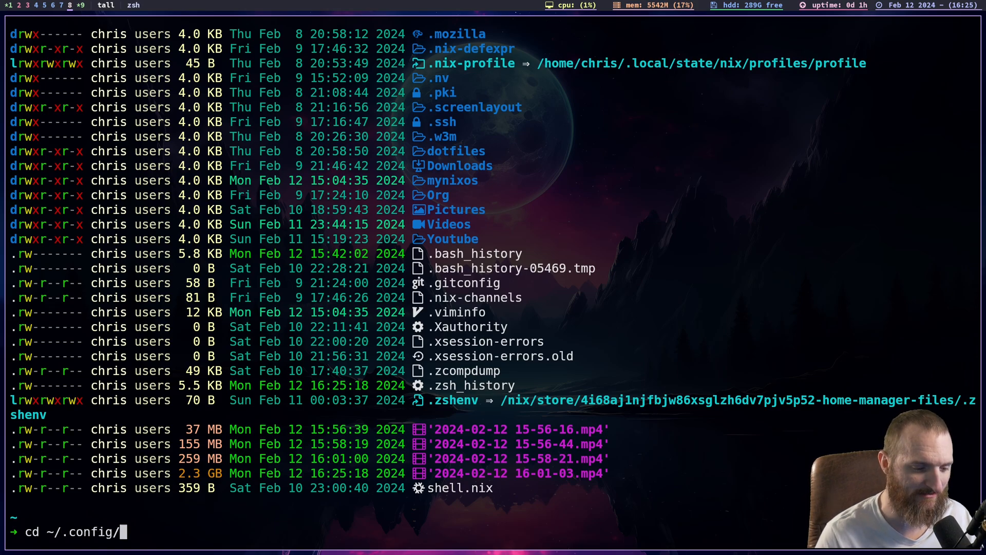
key("Return")
type("ls")
key("Return")
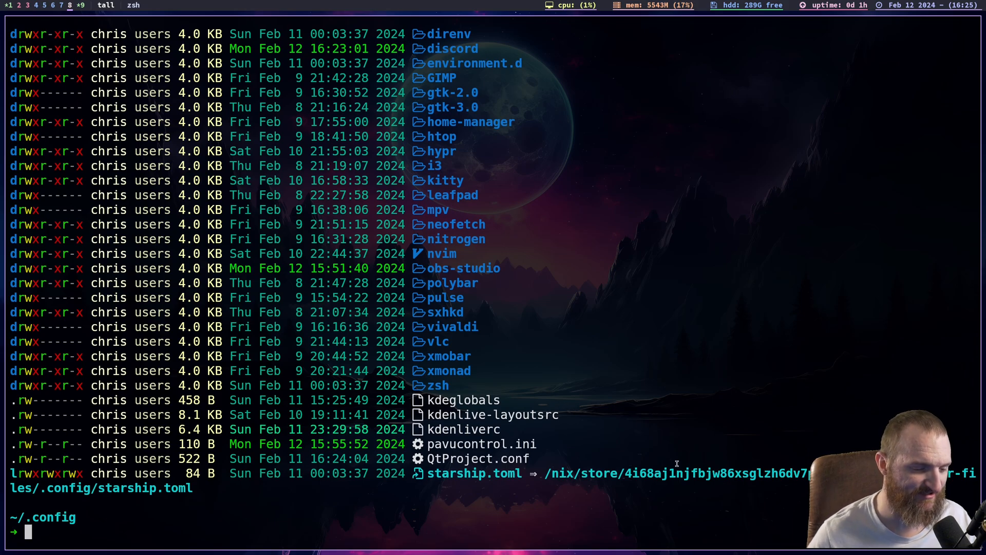
- Inspect the starship.toml entry and its symlink target path in the ~/.config listing
triple_click(467, 475)
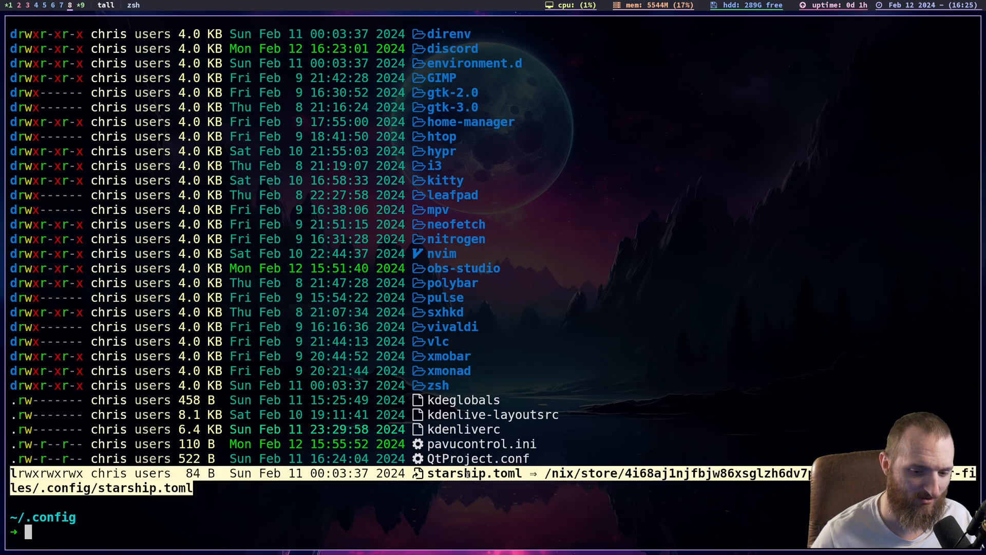
left_click(467, 475)
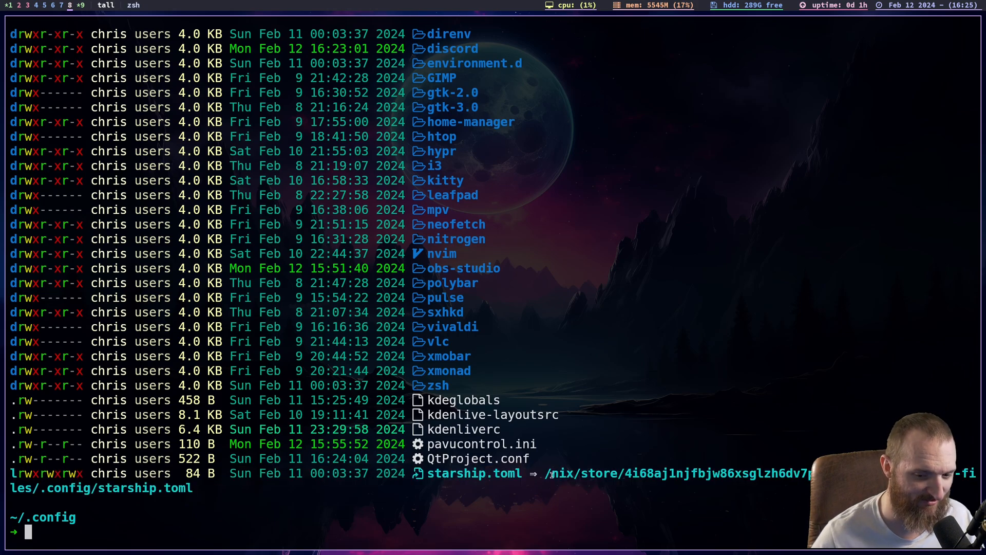
left_click_drag(556, 472, 611, 470)
left_click(611, 469)
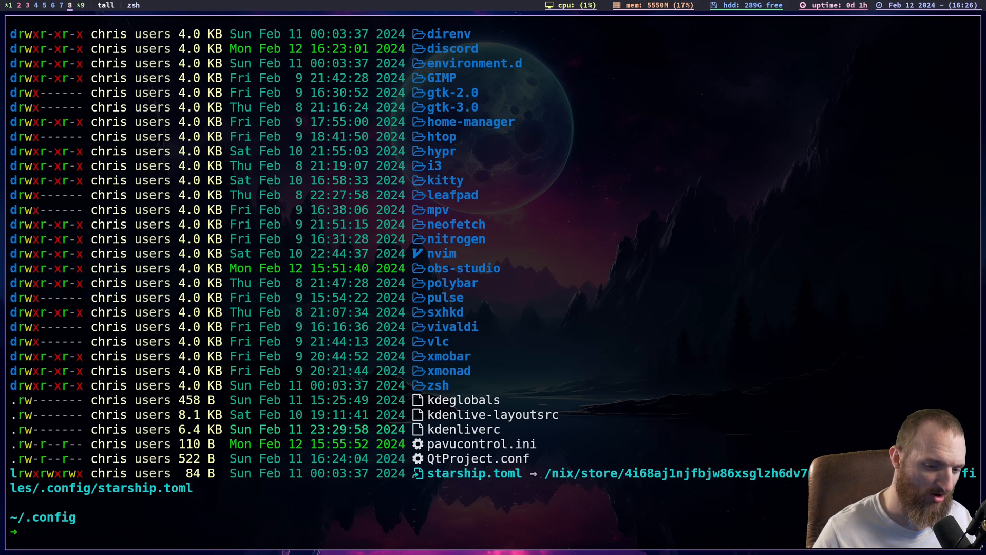
- Change to the zsh directory inside ~/.config and list all its contents, including hidden files, with ls -lah
type("cd ./zsh/")
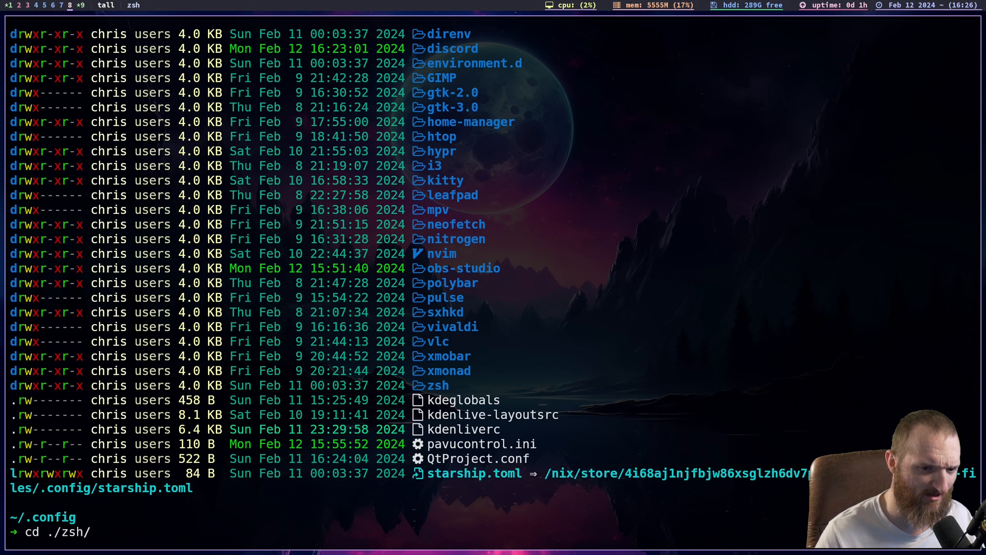
key("Return")
type("ls")
key("Return")
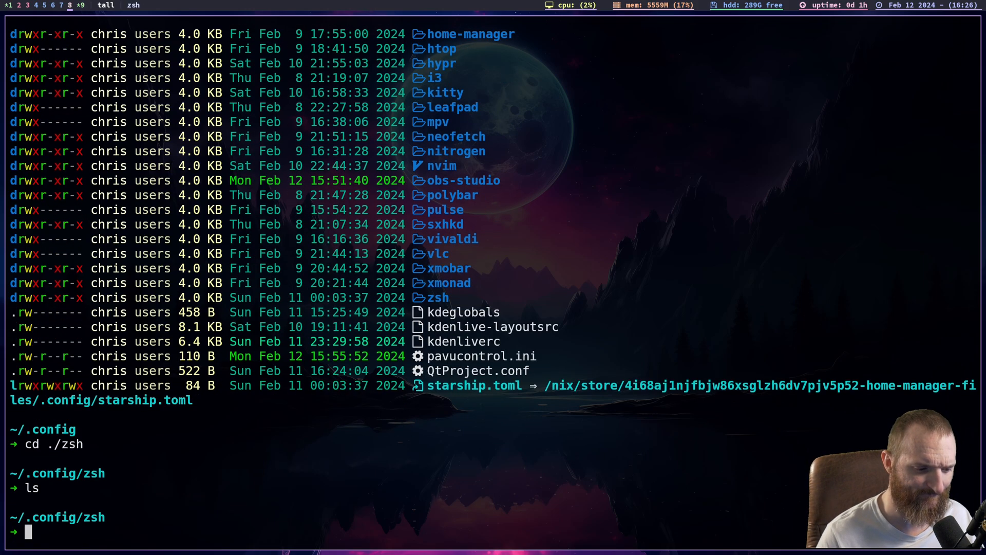
type("ls -lah")
key("Return")
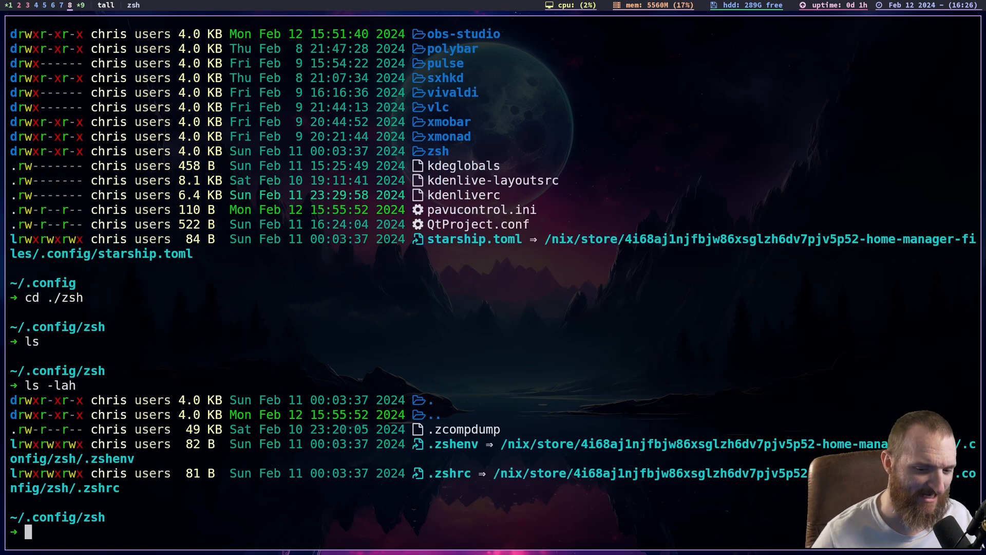
- Inspect the .zshrc entry and its /nix/store symlink target in the zsh directory listing
triple_click(500, 466)
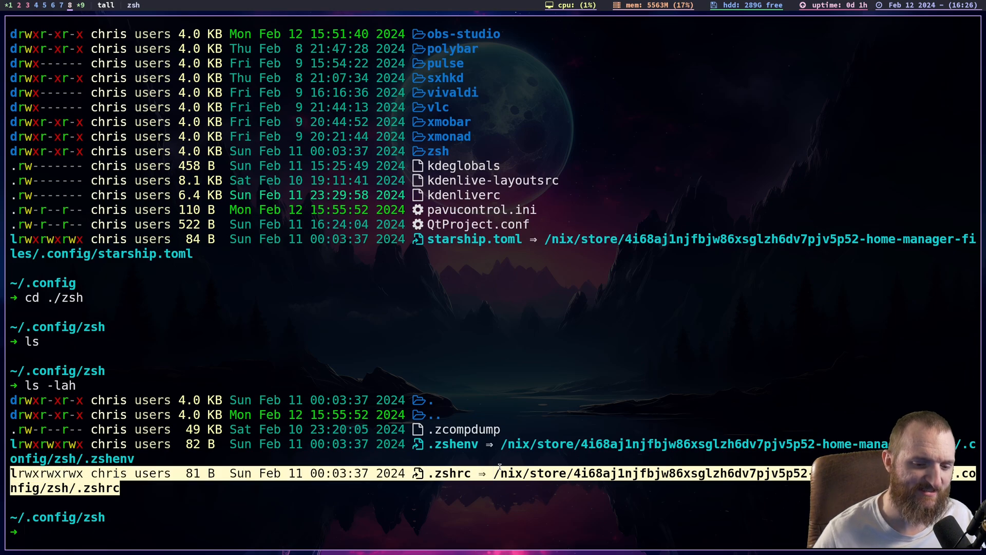
left_click(500, 466)
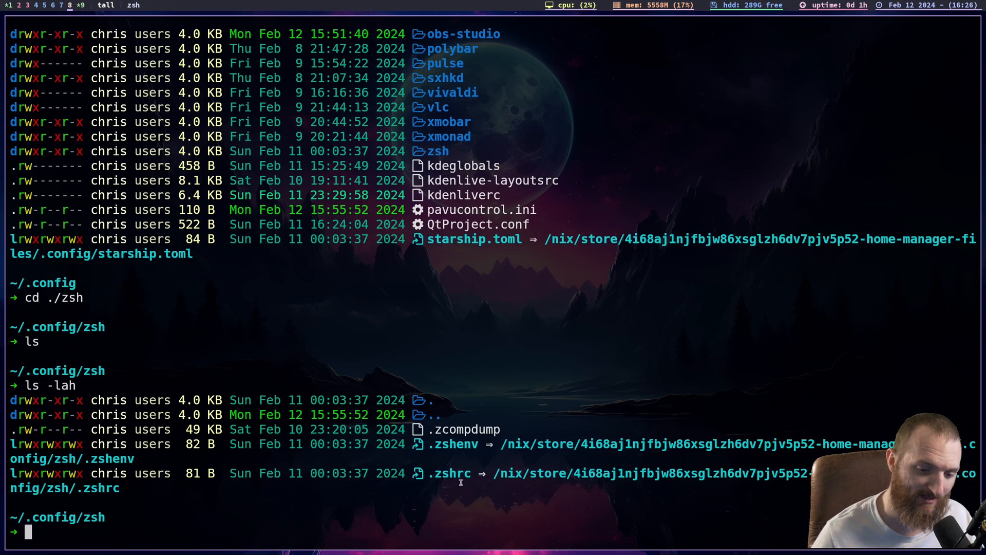
double_click(439, 476)
left_click(434, 476)
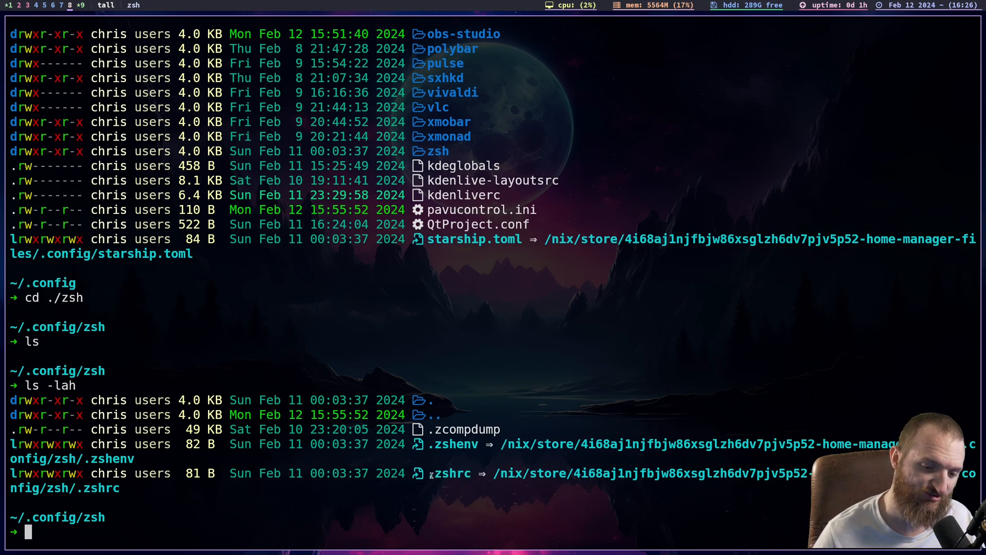
double_click(444, 474)
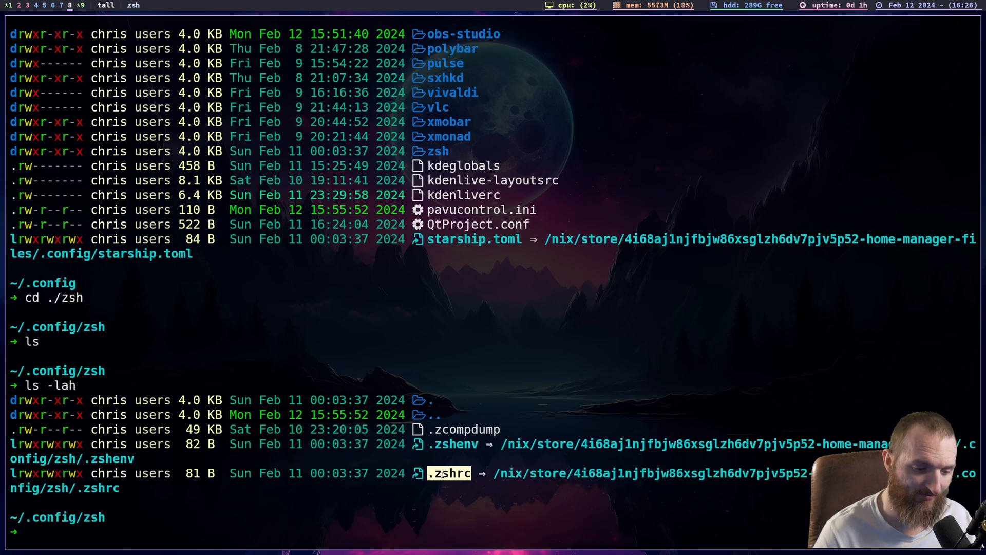
- Open ./.zshrc from the zsh directory in Vim
type("vim ./")
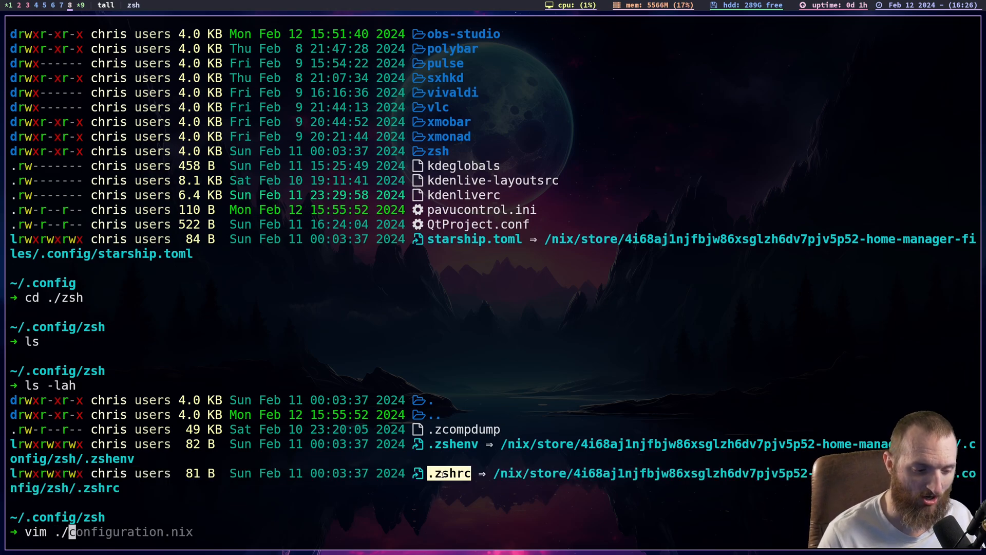
type("zshr")
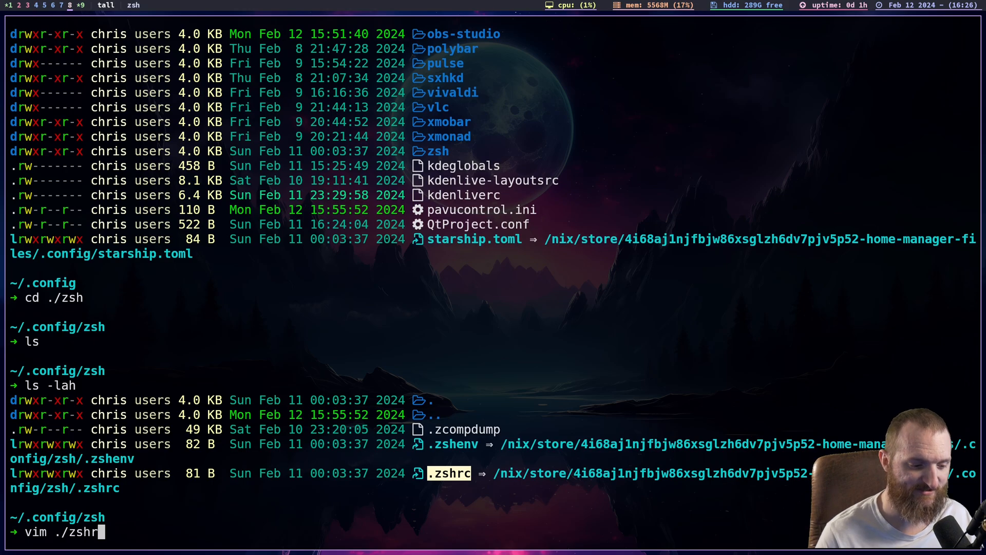
key("BackSpace")
key("BackSpace")
key("BackSpace")
key("BackSpace")
type(".zsh")
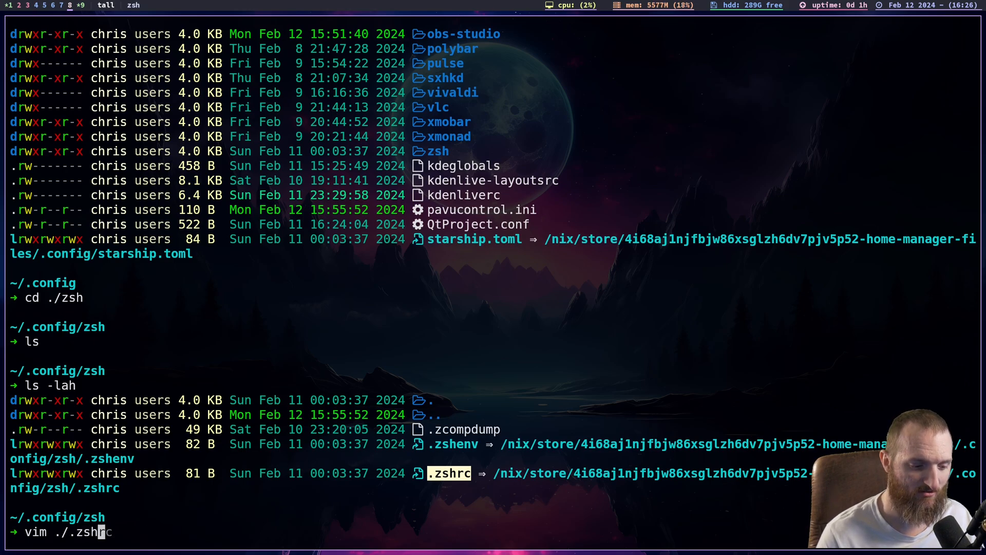
type("rc")
key("Return")
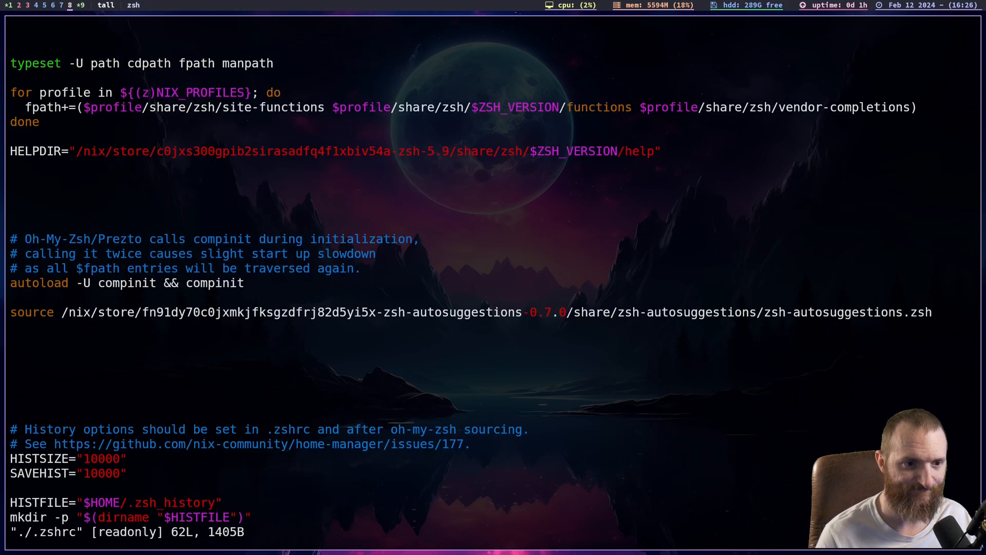
- Read through the generated .zshrc, covering the autosuggestions source, history options, neofetch and starship startup lines and aliases, and quit Vim
key("j")
key("j")
key("j")
key("j")
key("j")
key("j")
key("j")
key("j")
key("j")
key("j")
key("j")
key("j")
key("j")
key("j")
key("j")
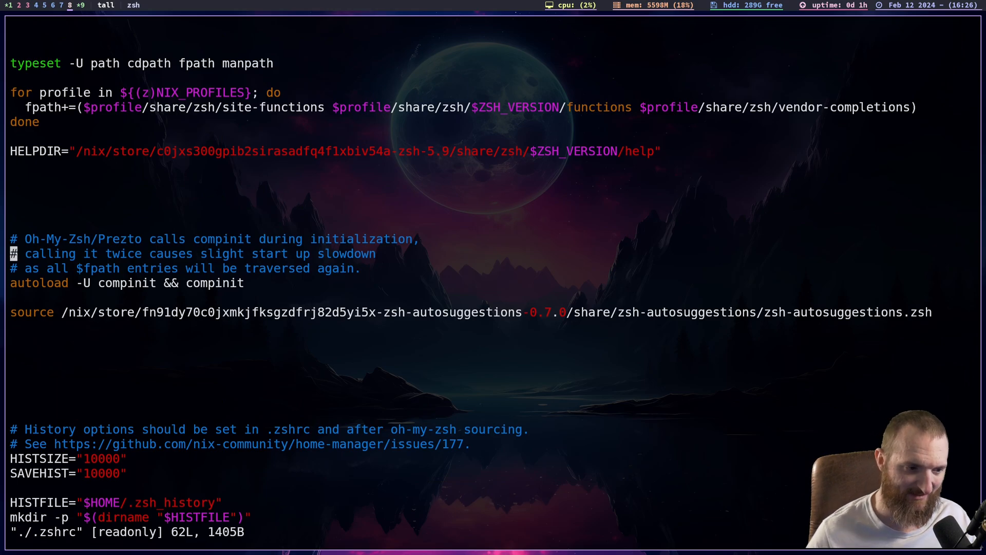
key("j")
key("j")
key("j")
scroll(494, 472, "down", 2)
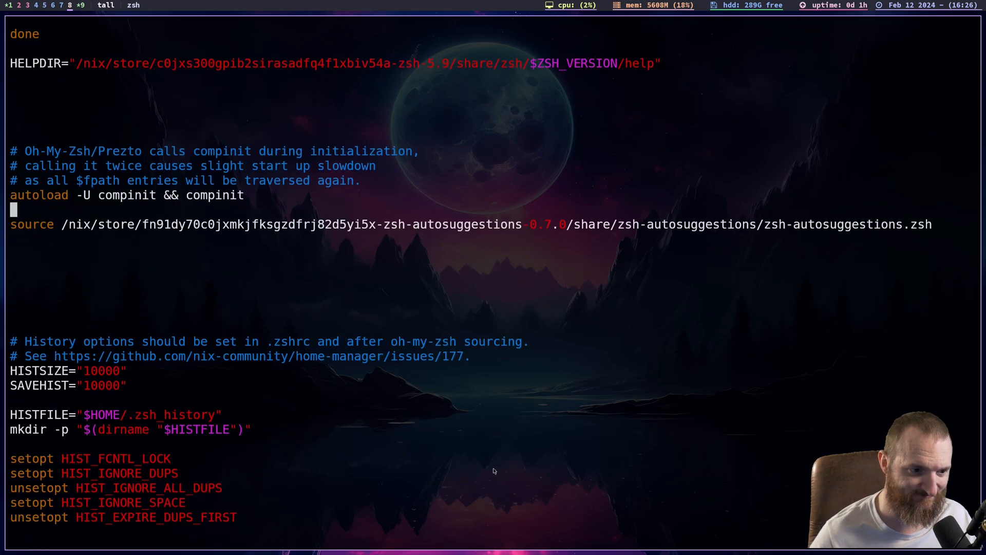
scroll(486, 441, "down", 3)
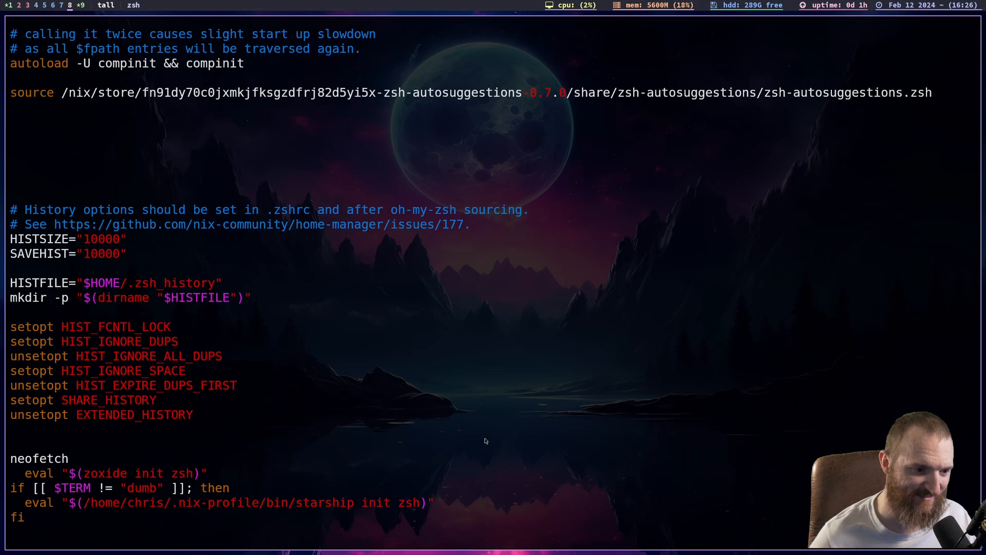
scroll(486, 442, "down", 5)
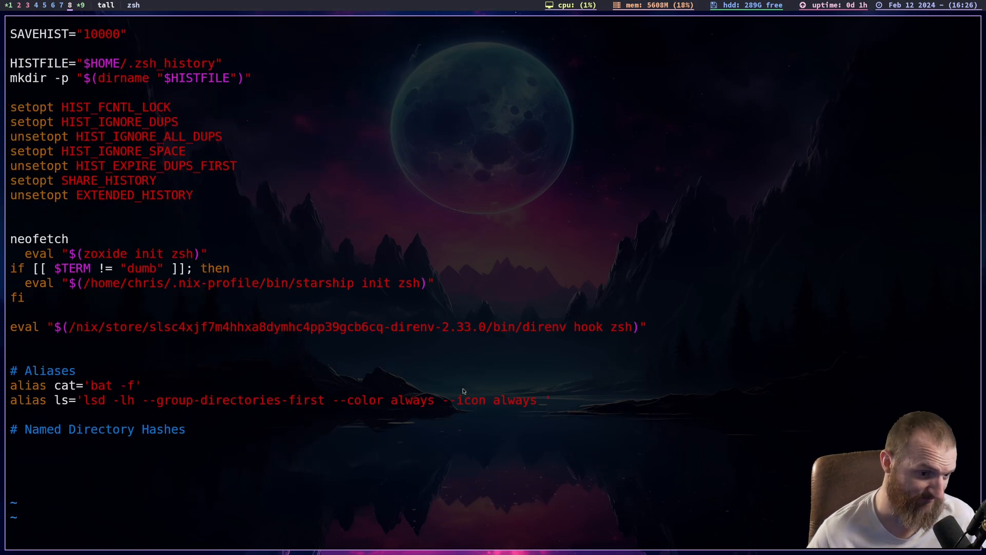
scroll(462, 382, "up", 1)
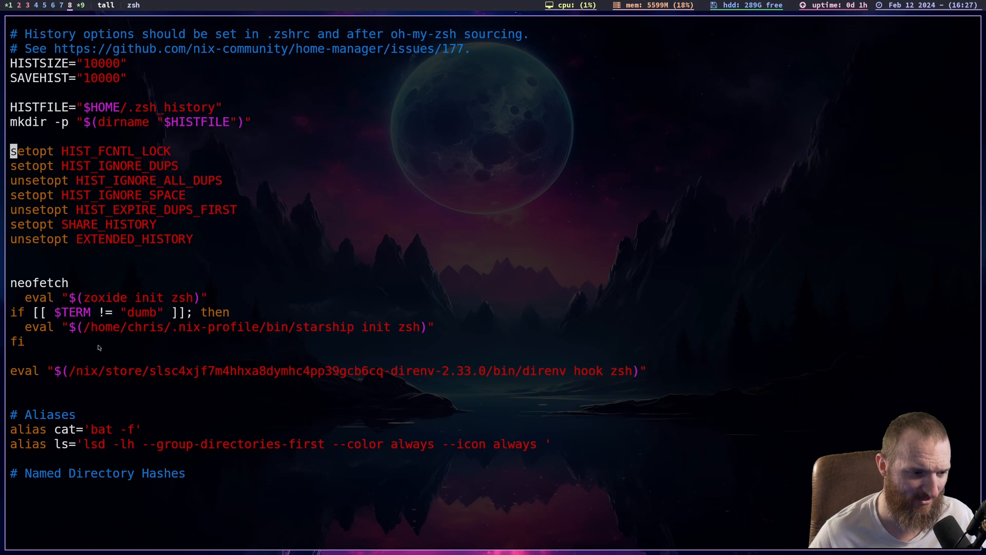
scroll(91, 321, "up", 3)
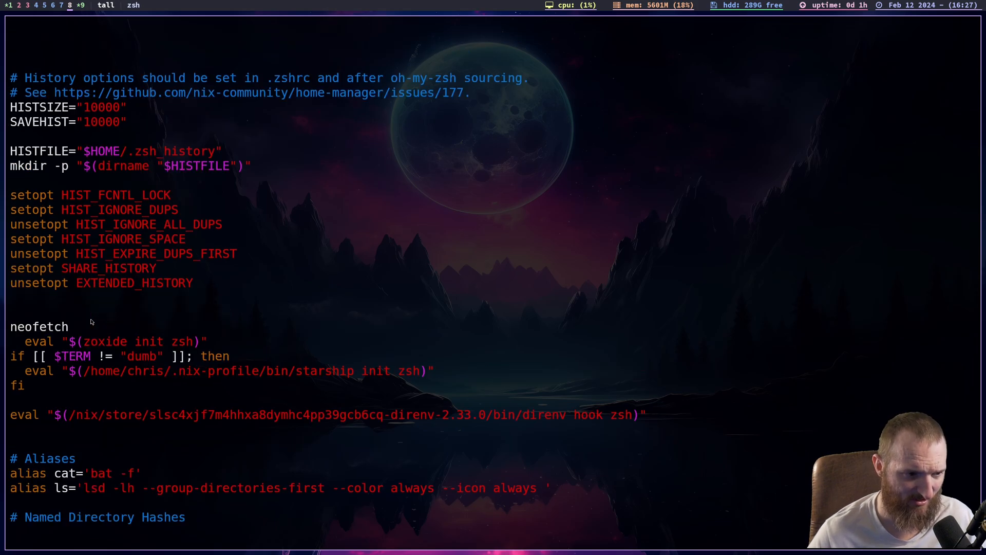
scroll(91, 322, "up", 2)
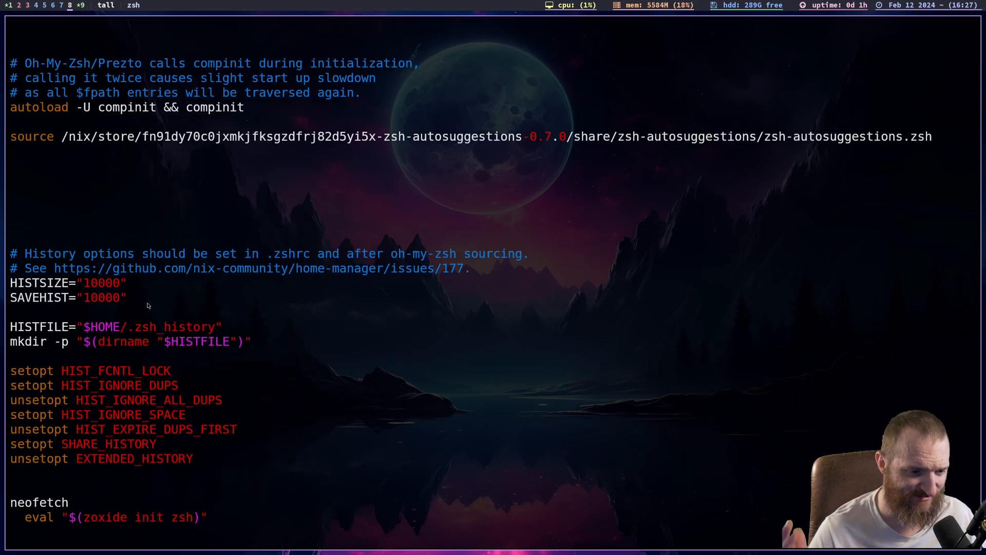
type(":q")
key("Return")
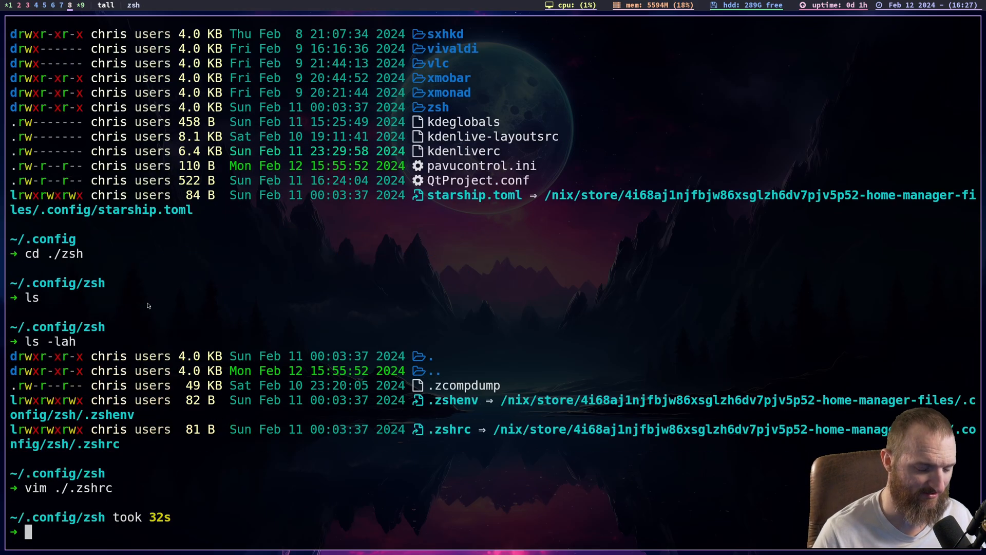
- Clear and exit the shell session, and switch to workspace 2 with OBS
type("clear")
key("Return")
type("ex")
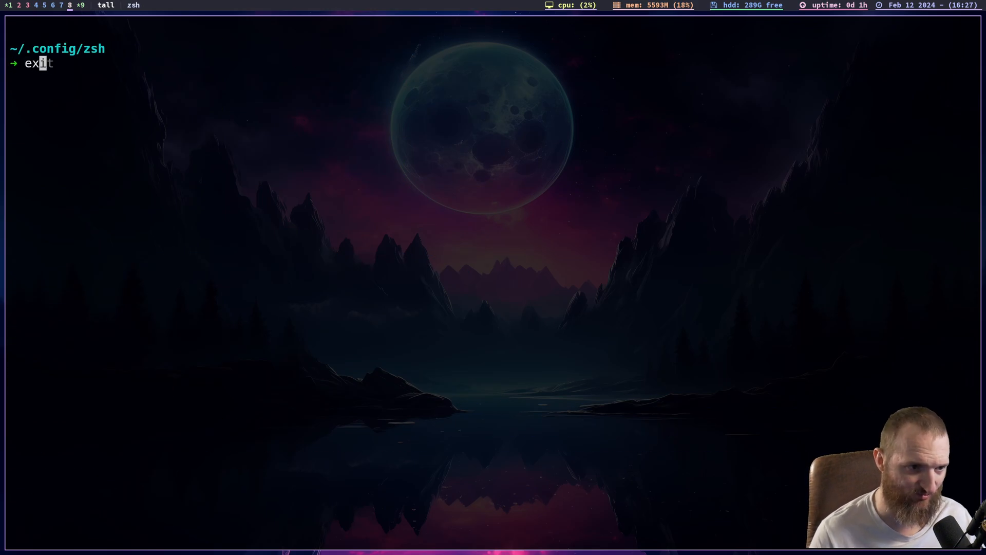
type("it")
key("Return")
key("super+2")
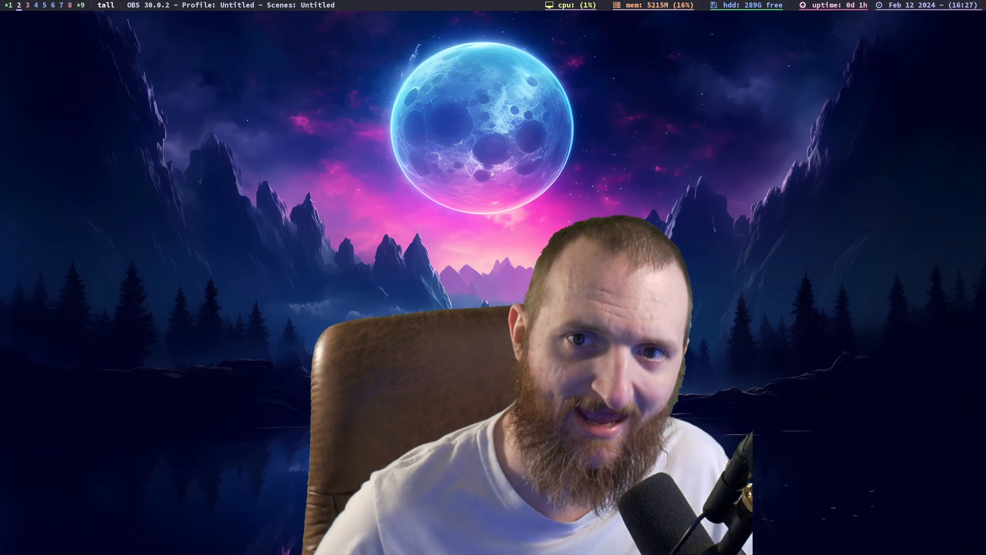